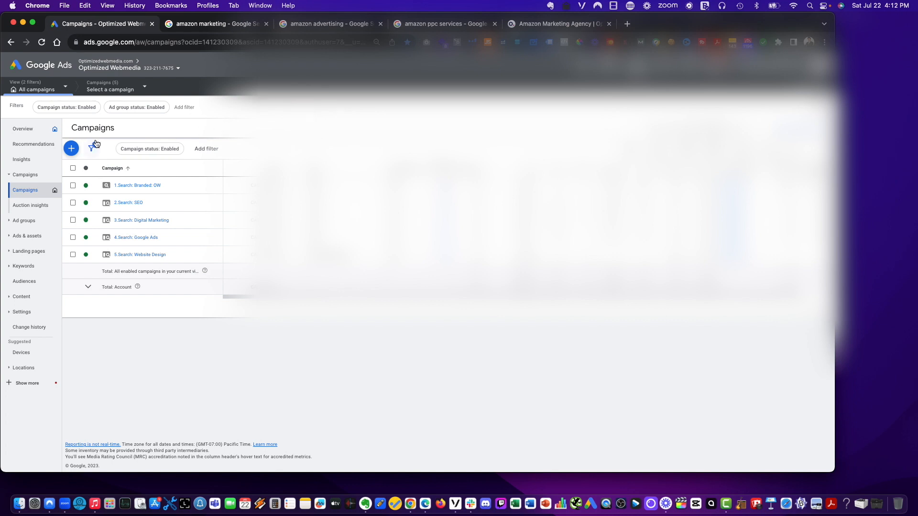
- Start a new Search campaign with the Website traffic objective, keeping the account-default conversion goals
{"action": "left_click", "coordinate": [71, 150]}
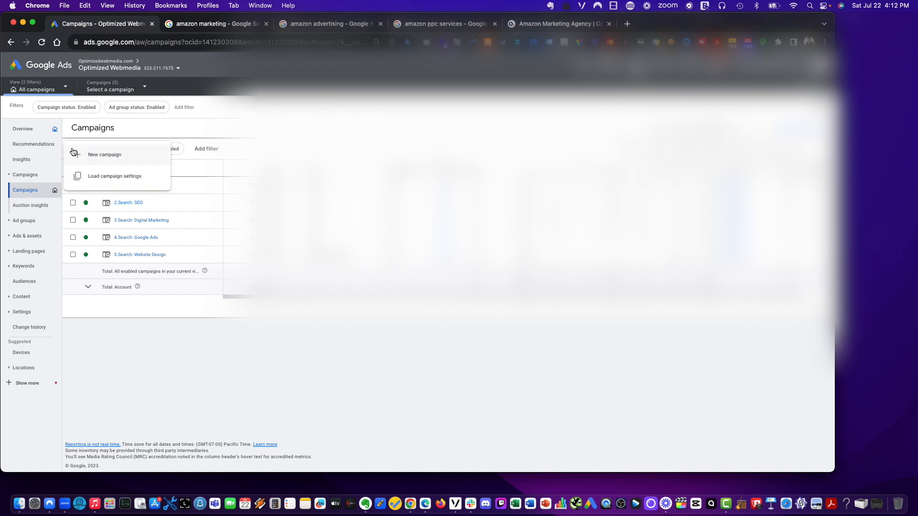
{"action": "left_click", "coordinate": [100, 158]}
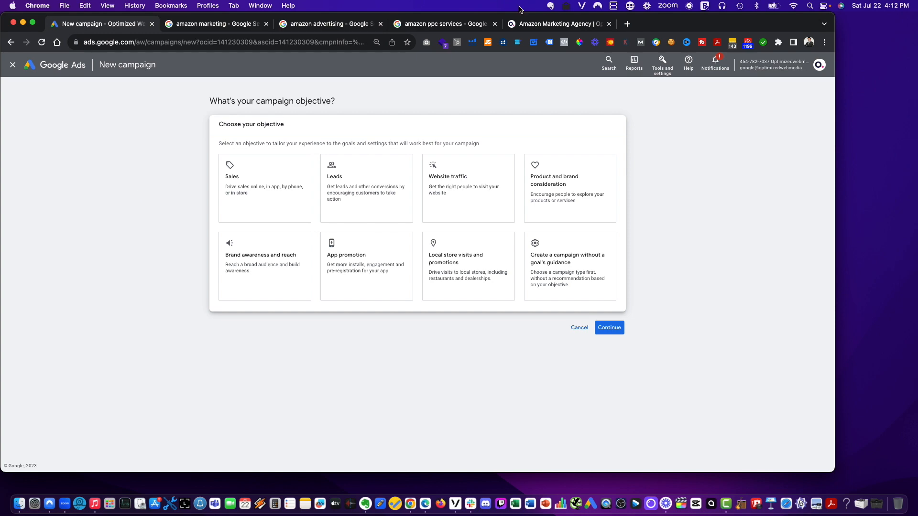
{"action": "left_click", "coordinate": [525, 23]}
{"action": "scroll", "coordinate": [583, 173], "scroll_direction": "up", "scroll_amount": 7}
{"action": "scroll", "coordinate": [583, 174], "scroll_direction": "up", "scroll_amount": 10}
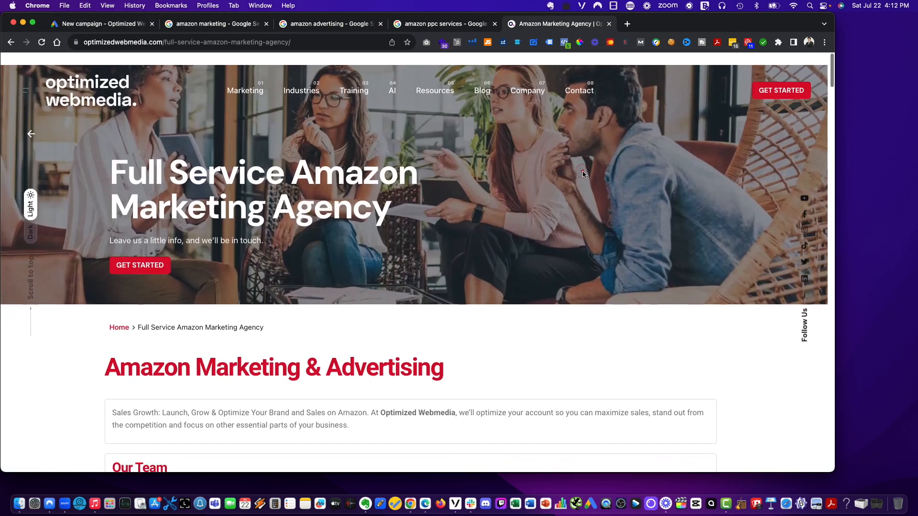
{"action": "left_click", "coordinate": [109, 23]}
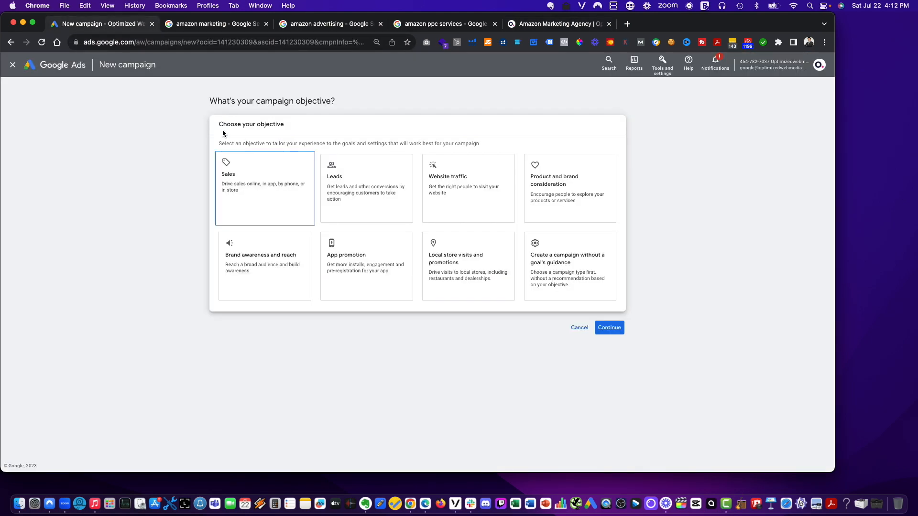
{"action": "left_click", "coordinate": [444, 188]}
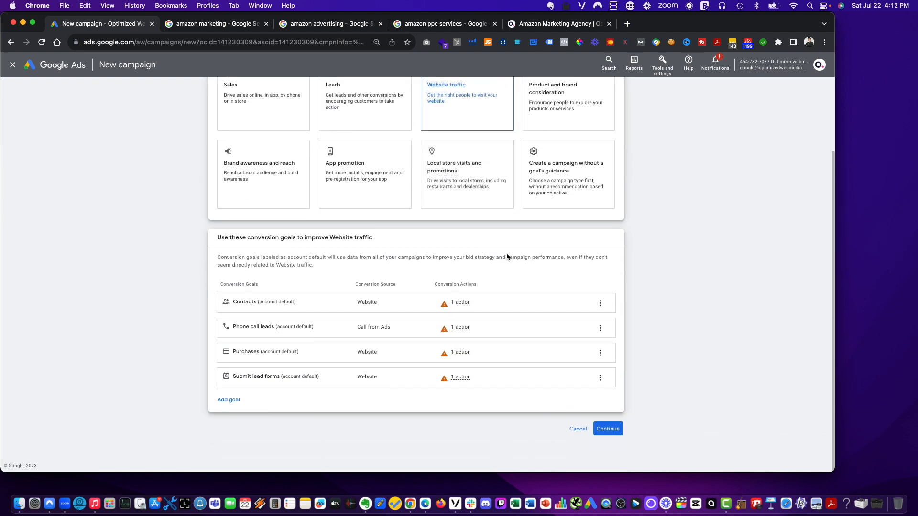
{"action": "left_click", "coordinate": [608, 429]}
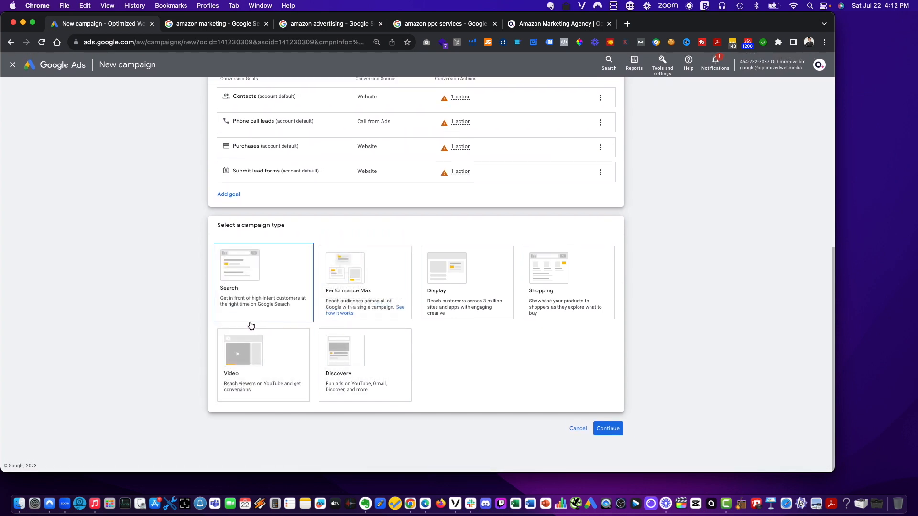
{"action": "left_click", "coordinate": [262, 291]}
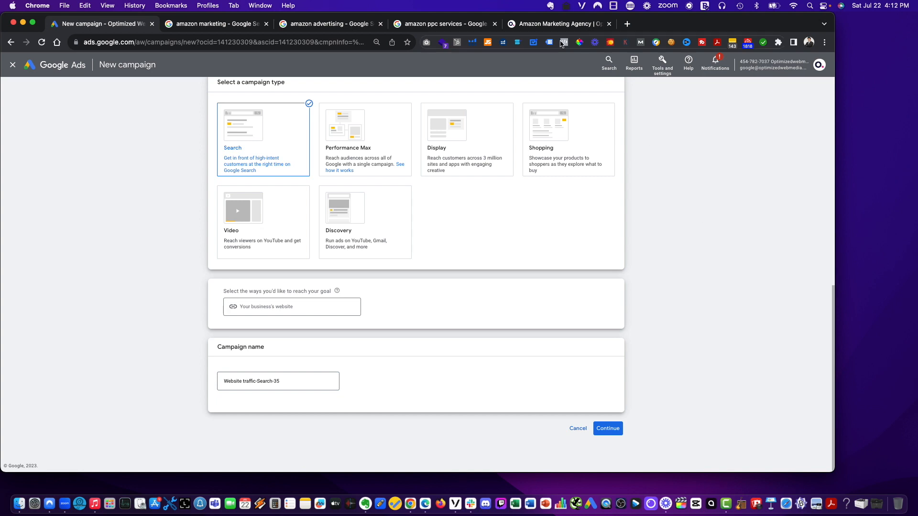
{"action": "scroll", "coordinate": [435, 185], "scroll_direction": "down", "scroll_amount": 1}
{"action": "left_click", "coordinate": [564, 23]}
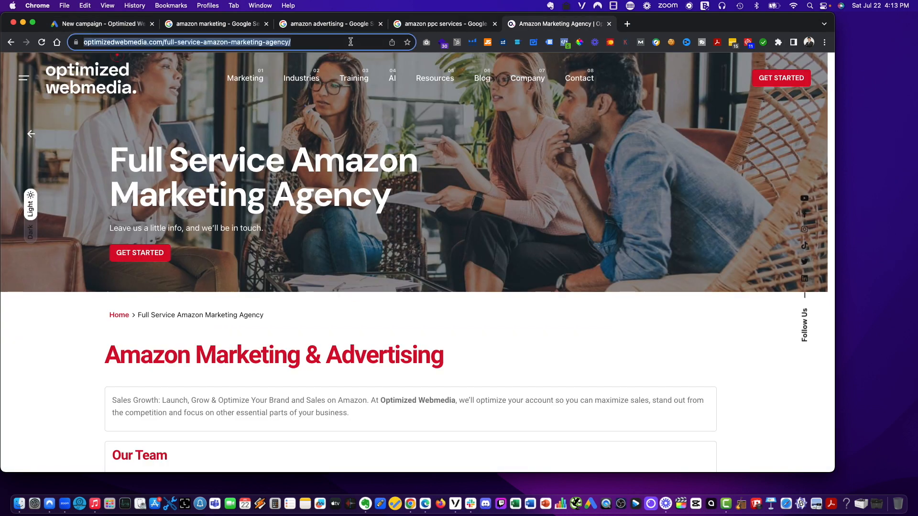
{"action": "left_click", "coordinate": [119, 25]}
{"action": "left_click", "coordinate": [263, 306]}
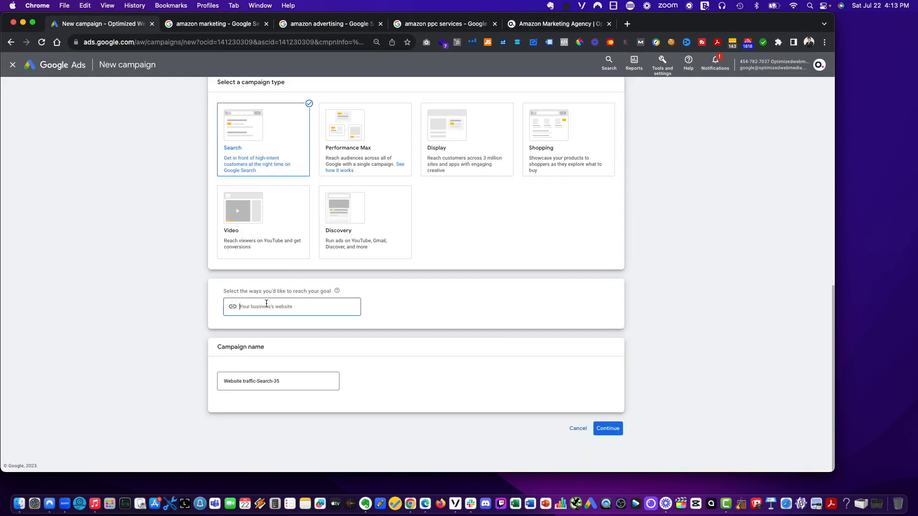
{"action": "type", "text": "https://www.optimizedwebmedia.com/full-service-amazon-marketing-agency/"}
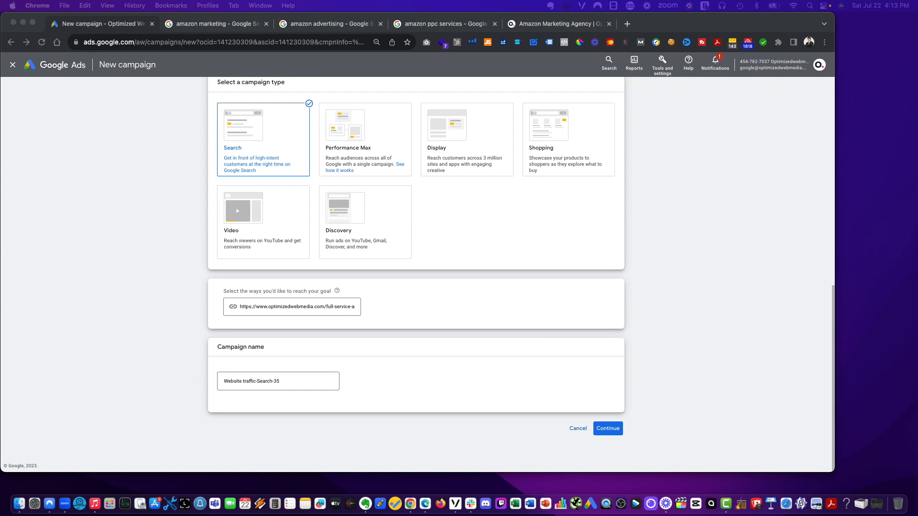
- Name the campaign "6.Search: Amazon" and continue to the bidding settings
{"action": "triple_click", "coordinate": [301, 381]}
{"action": "type", "text": "6.Search: Amazon Marketing"}
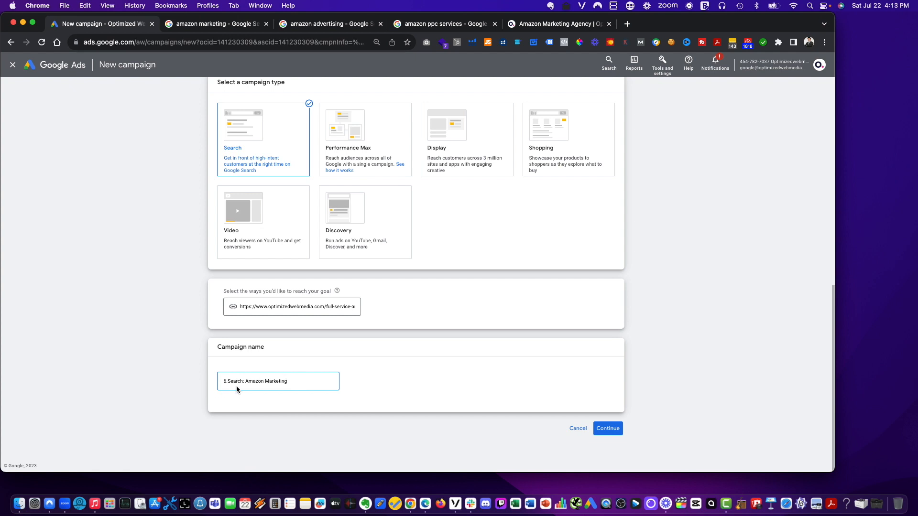
{"action": "double_click", "coordinate": [265, 380]}
{"action": "key", "text": "BackSpace"}
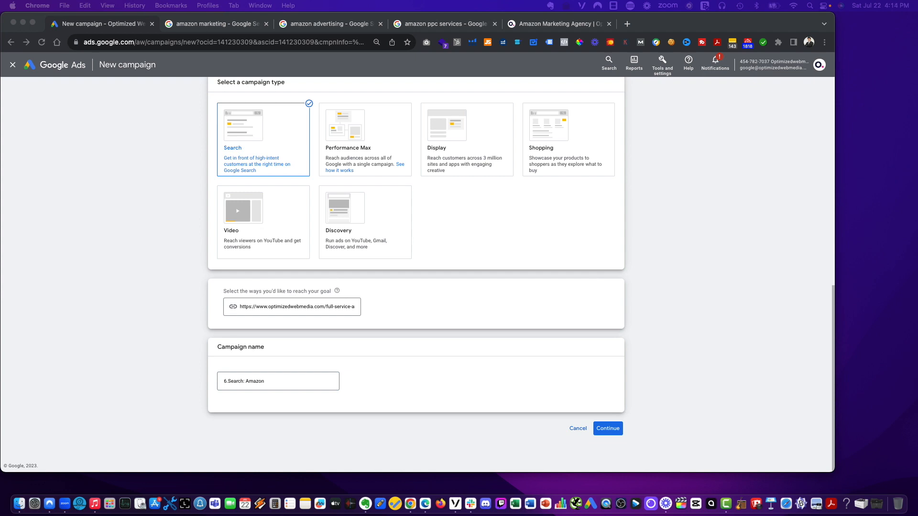
{"action": "left_click", "coordinate": [657, 379]}
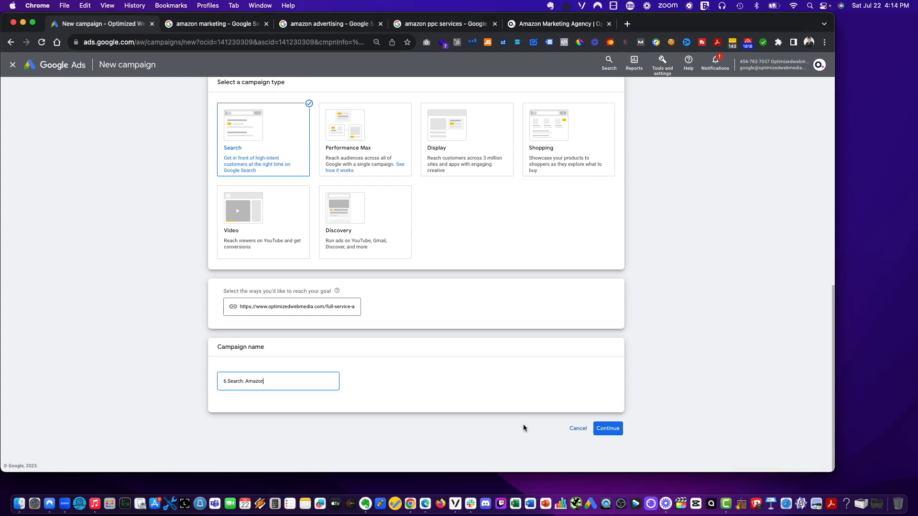
{"action": "left_click", "coordinate": [605, 430]}
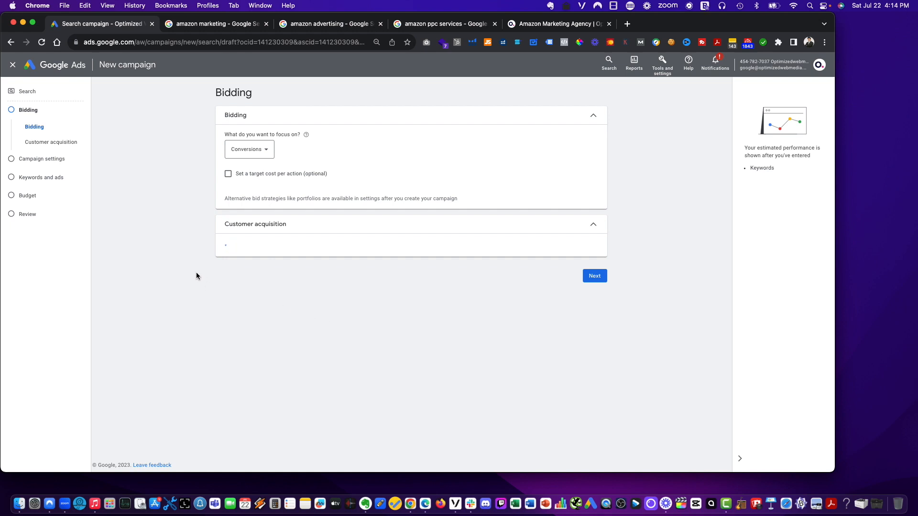
{"action": "left_click", "coordinate": [267, 150]}
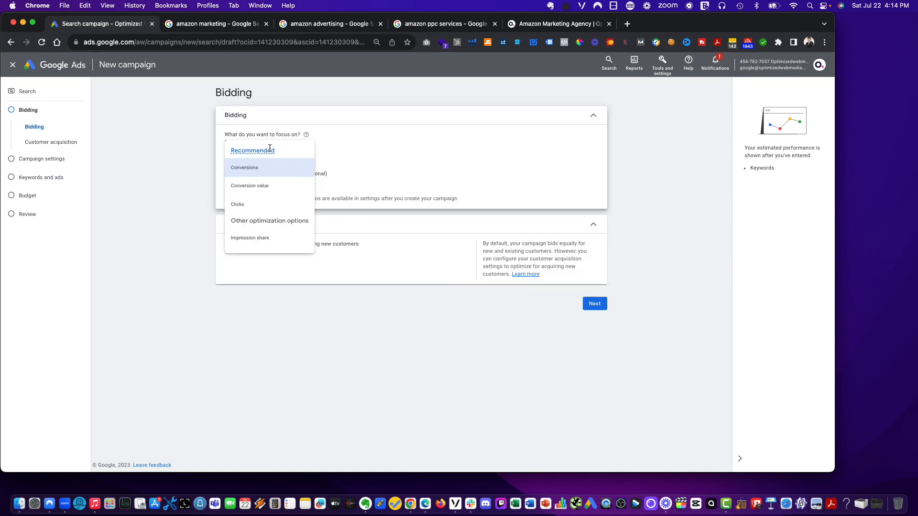
{"action": "left_click", "coordinate": [189, 182]}
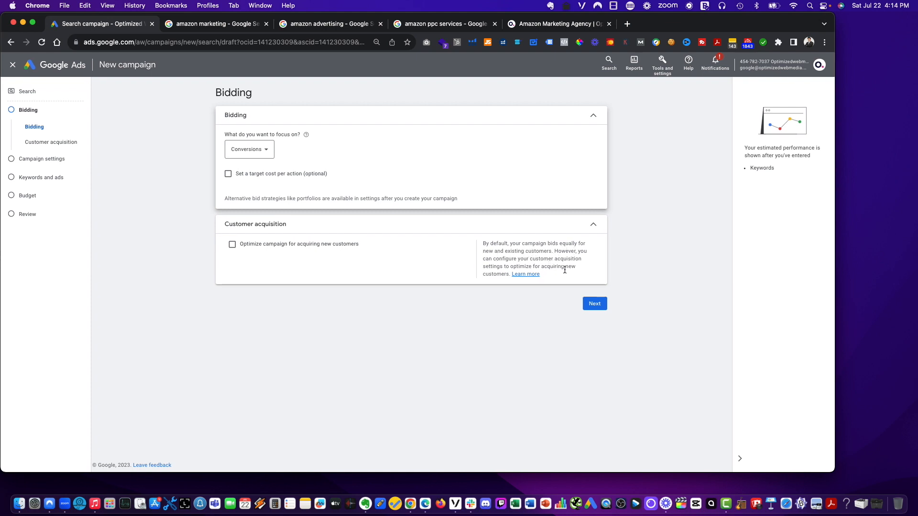
{"action": "left_click", "coordinate": [232, 244]}
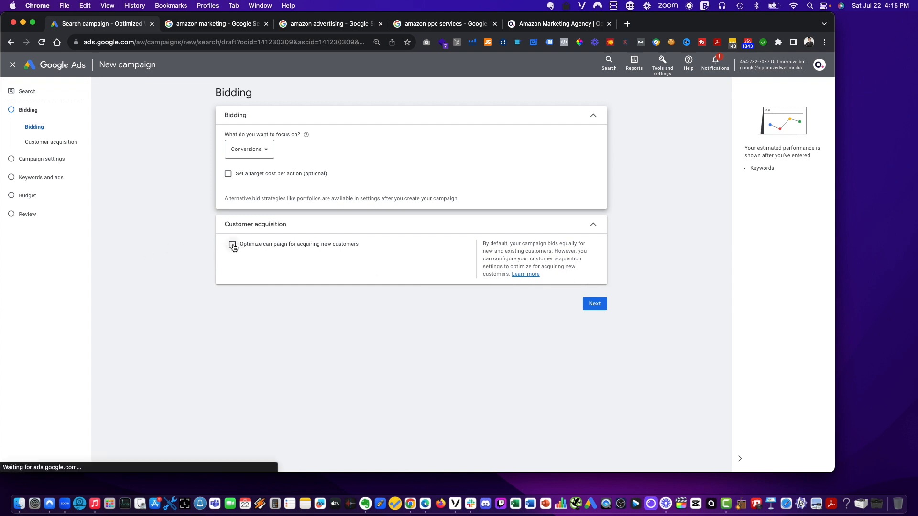
{"action": "scroll", "coordinate": [331, 359], "scroll_direction": "down", "scroll_amount": 1}
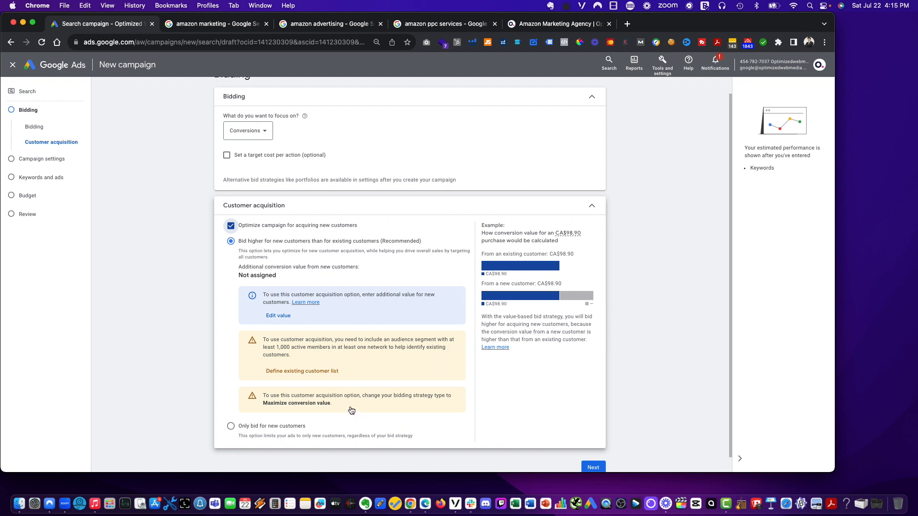
{"action": "left_click", "coordinate": [232, 225]}
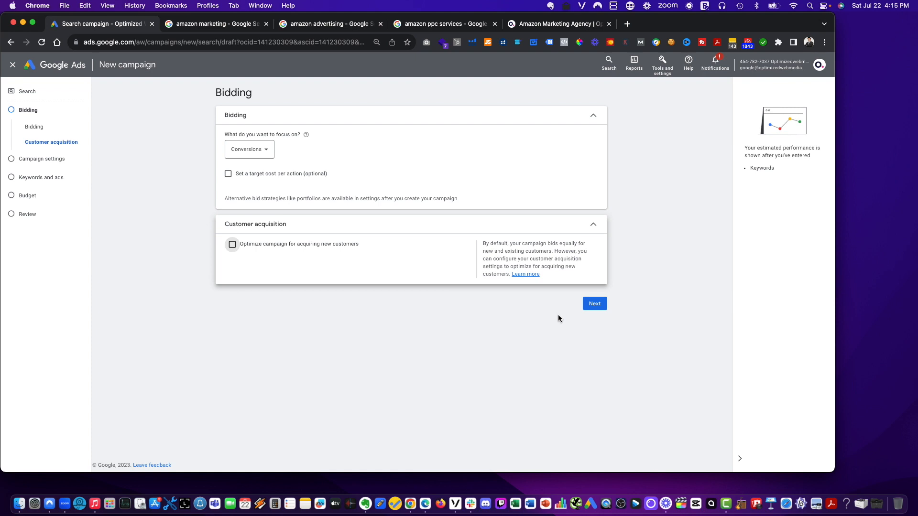
- Accept the Conversions bidding focus and target the city of Vancouver, British Columbia, Canada in the campaign settings
{"action": "left_click", "coordinate": [595, 304]}
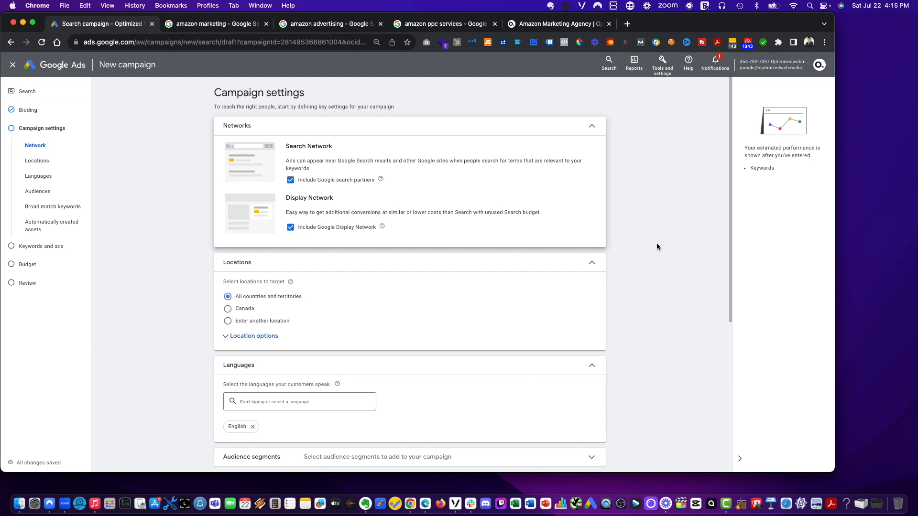
{"action": "left_click", "coordinate": [229, 322]}
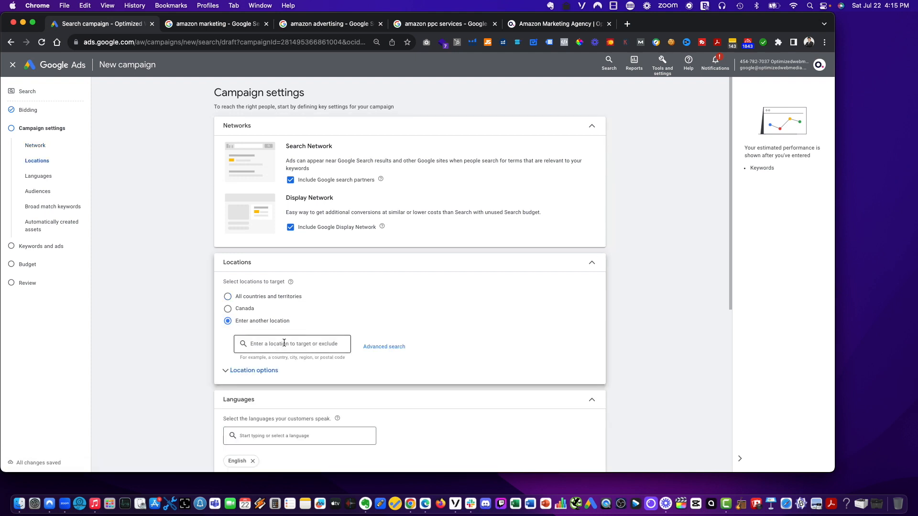
{"action": "scroll", "coordinate": [283, 346], "scroll_direction": "down", "scroll_amount": 3}
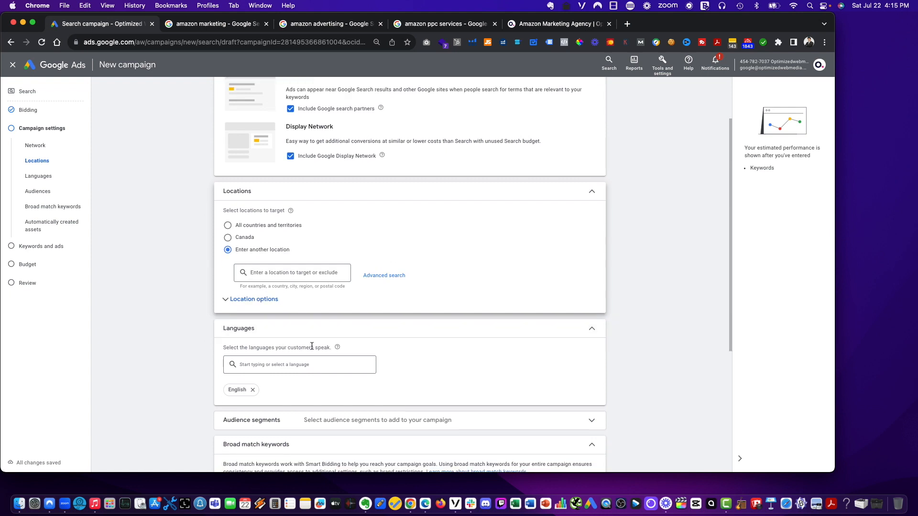
{"action": "type", "text": "vancouver"}
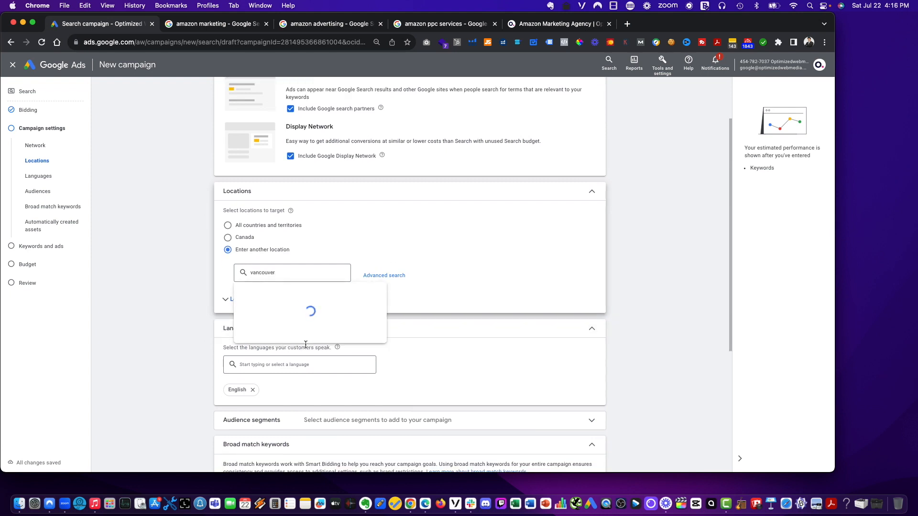
{"action": "left_click", "coordinate": [439, 299]}
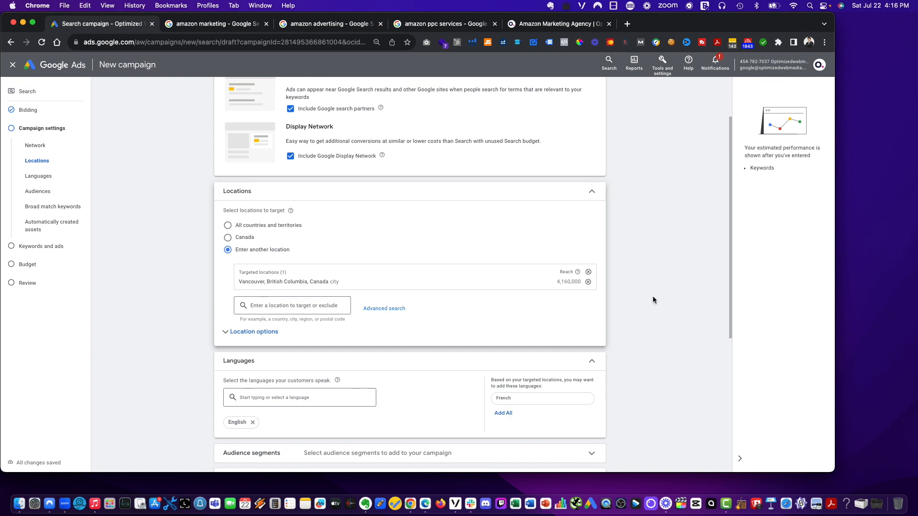
- Turn on broad match keywords for the entire campaign and automatically created assets, and continue to keywords and ads
{"action": "scroll", "coordinate": [653, 300], "scroll_direction": "down", "scroll_amount": 5}
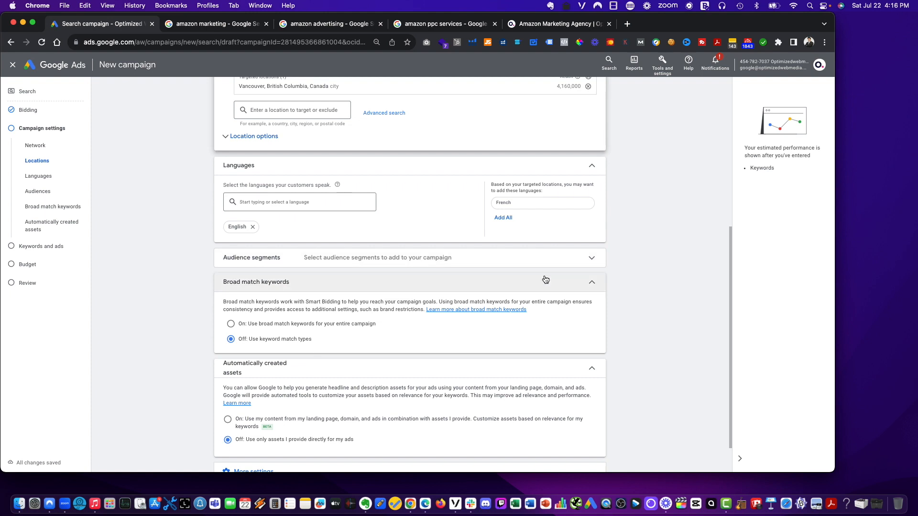
{"action": "scroll", "coordinate": [537, 316], "scroll_direction": "down", "scroll_amount": 2}
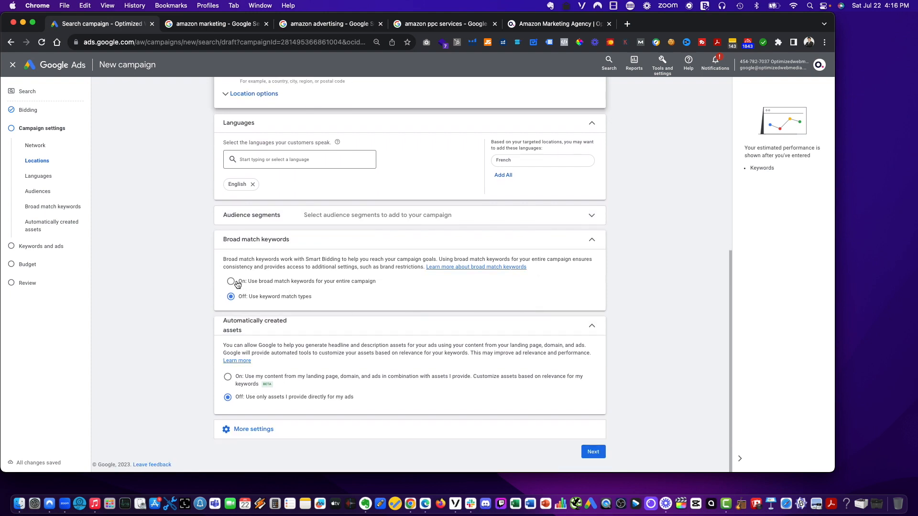
{"action": "left_click", "coordinate": [237, 282]}
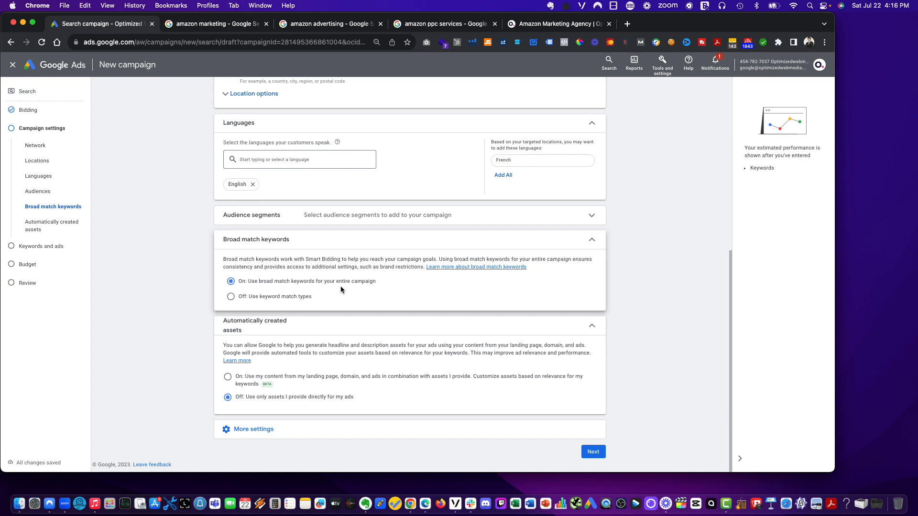
{"action": "left_click", "coordinate": [228, 378]}
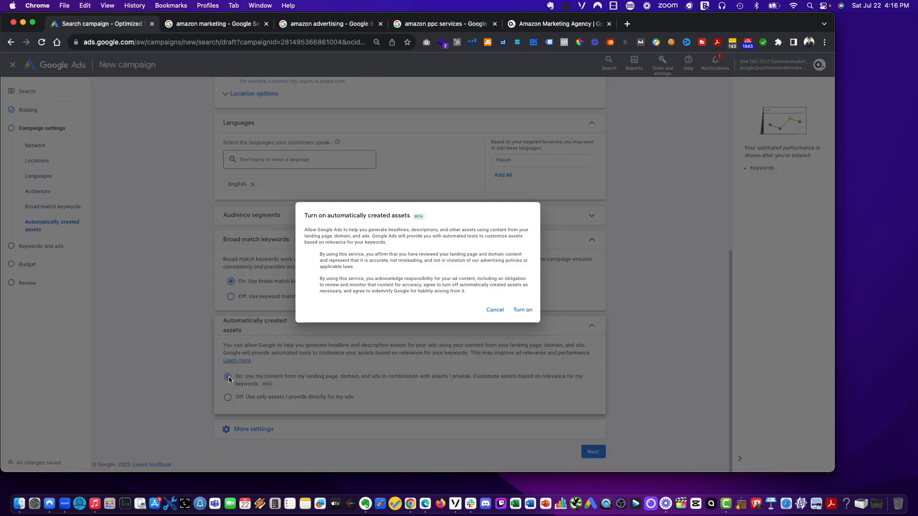
{"action": "left_click", "coordinate": [523, 310]}
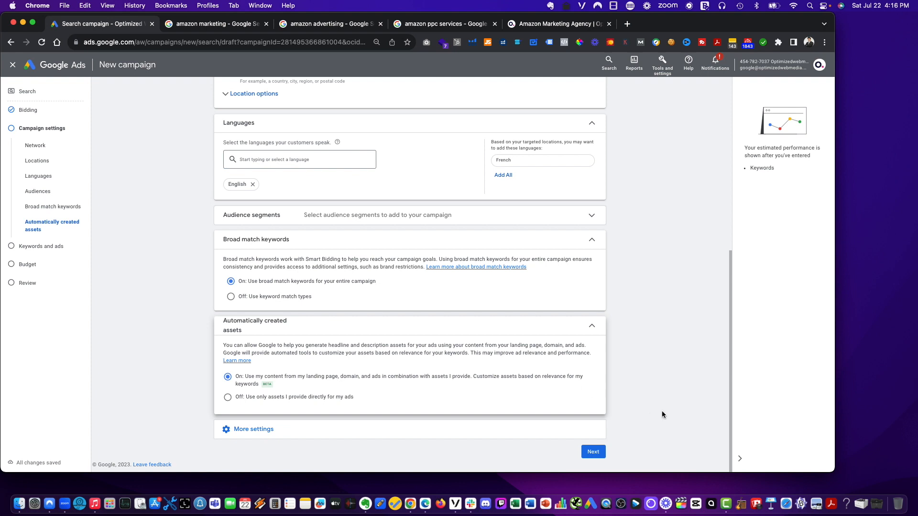
{"action": "left_click", "coordinate": [588, 453]}
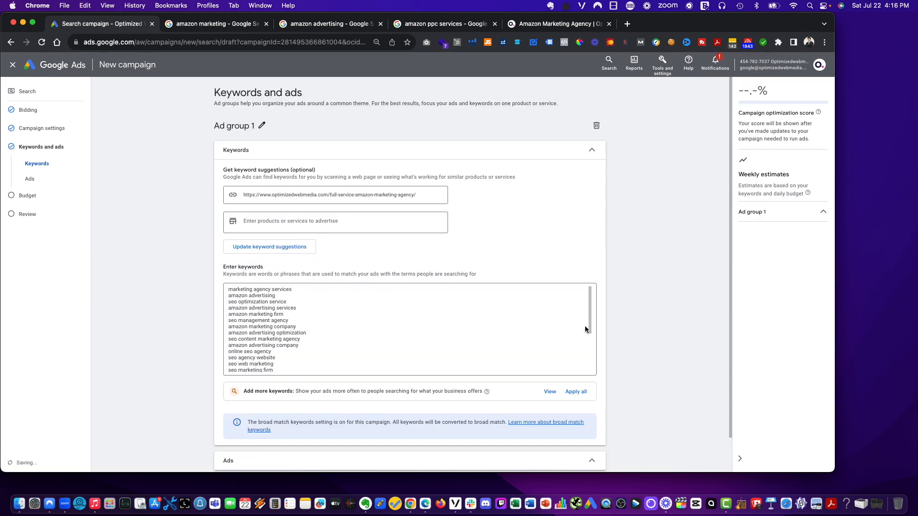
- Rename the ad group as "6.Search: Amazon"
{"action": "left_click", "coordinate": [261, 125]}
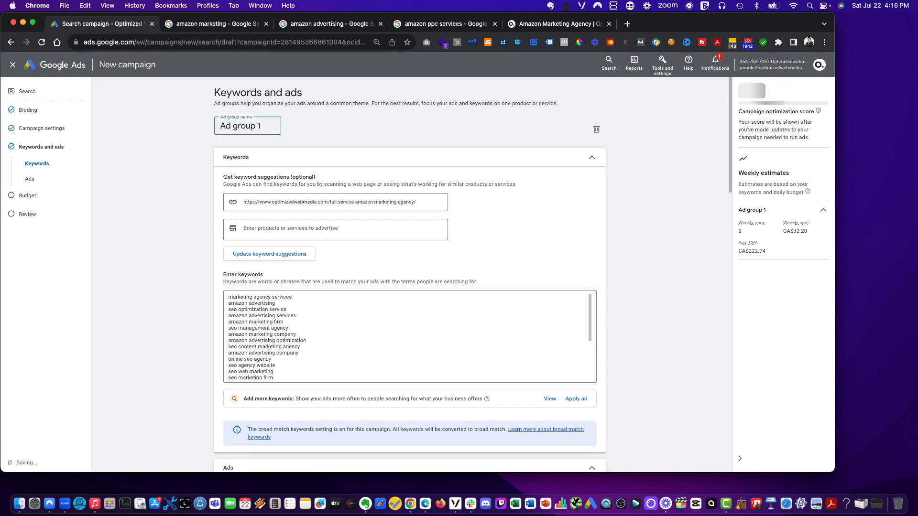
{"action": "left_click", "coordinate": [907, 262]}
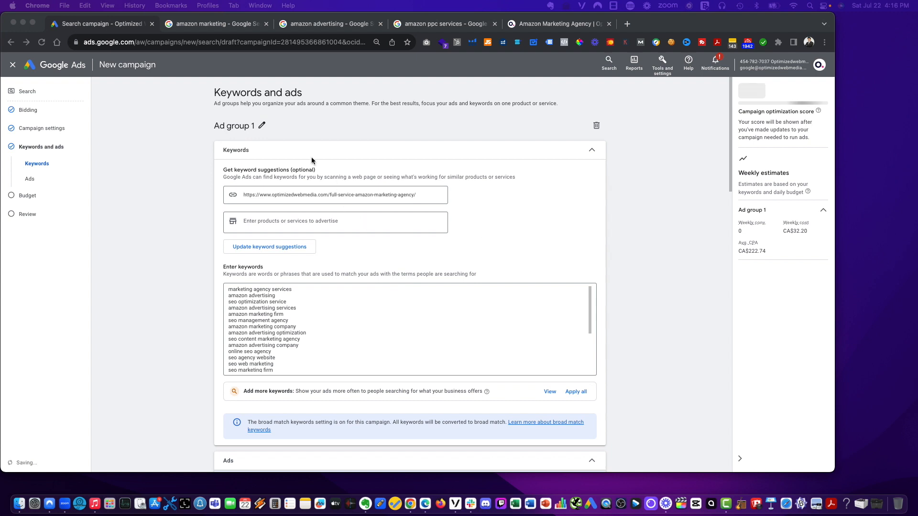
{"action": "left_click", "coordinate": [262, 126]}
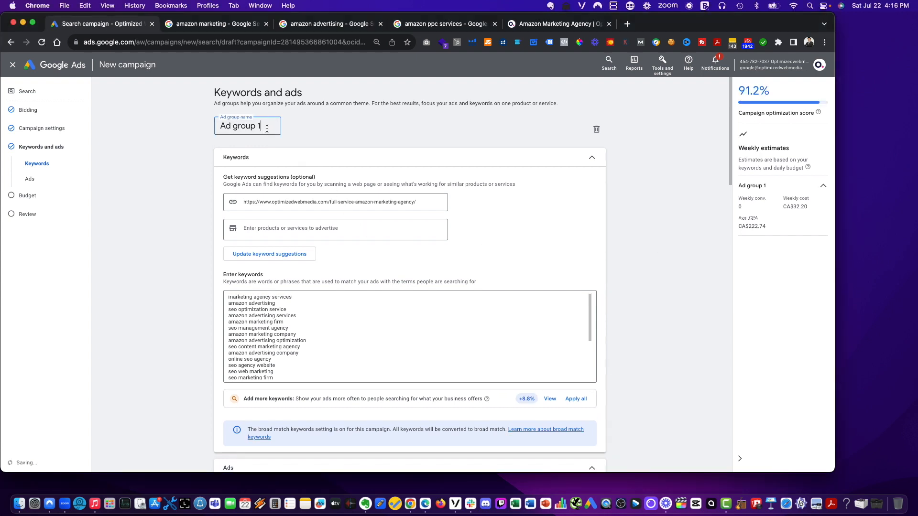
{"action": "key", "text": "cmd+a"}
{"action": "type", "text": "6.Search: Amazon"}
{"action": "key", "text": "Return"}
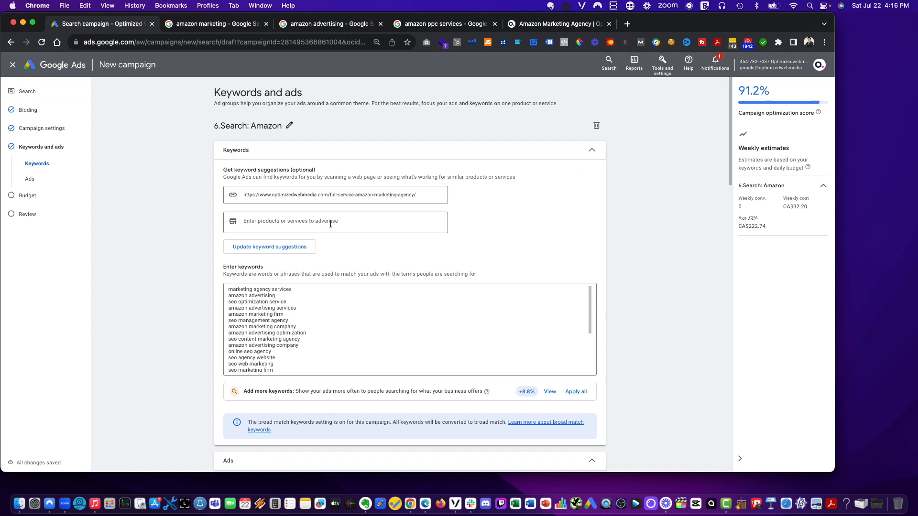
{"action": "scroll", "coordinate": [320, 319], "scroll_direction": "down", "scroll_amount": 3}
{"action": "scroll", "coordinate": [316, 318], "scroll_direction": "up", "scroll_amount": 3}
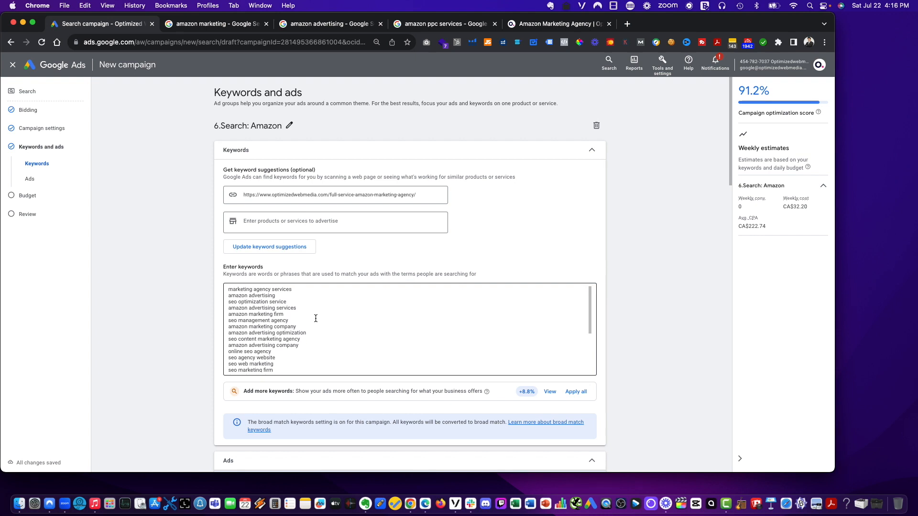
- Remove the keywords "marketing agency services" and "seo optimization service" from the suggested keyword list
{"action": "scroll", "coordinate": [291, 313], "scroll_direction": "down", "scroll_amount": 3}
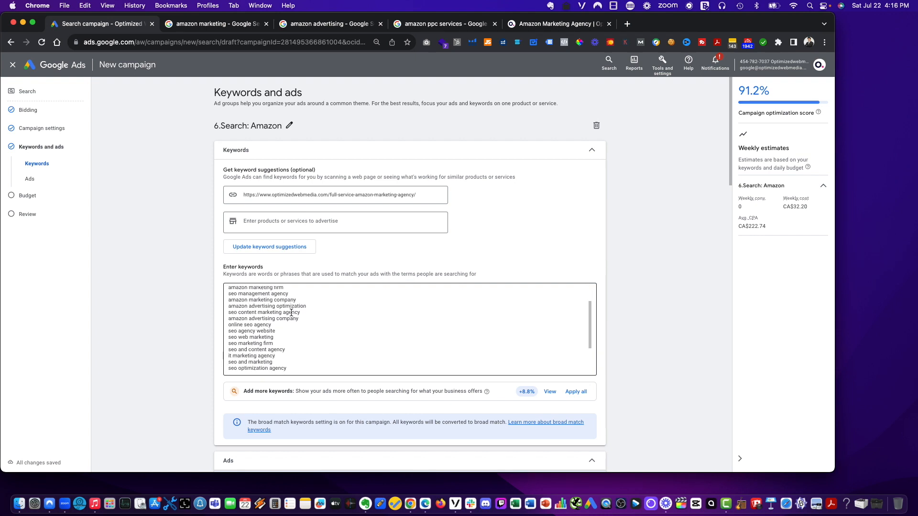
{"action": "scroll", "coordinate": [292, 313], "scroll_direction": "down", "scroll_amount": 3}
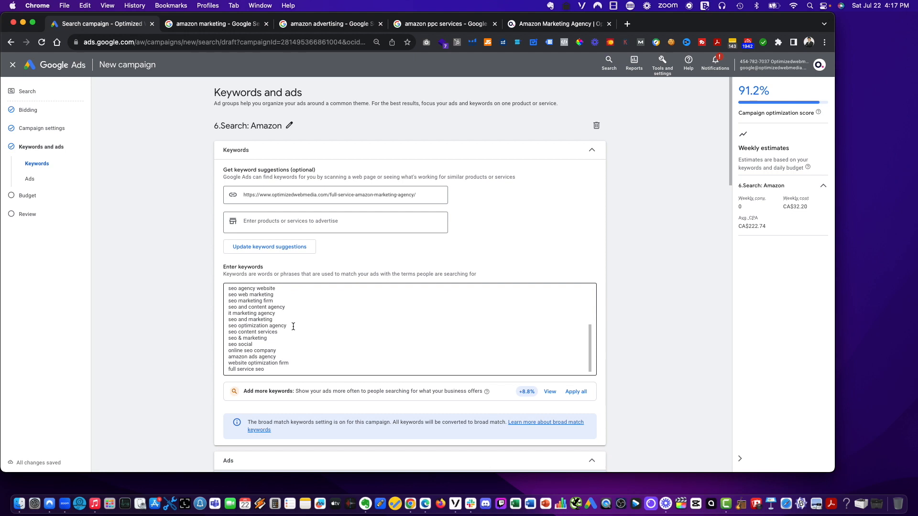
{"action": "scroll", "coordinate": [293, 326], "scroll_direction": "up", "scroll_amount": 5}
{"action": "left_click_drag", "start_coordinate": [313, 292], "coordinate": [286, 287]}
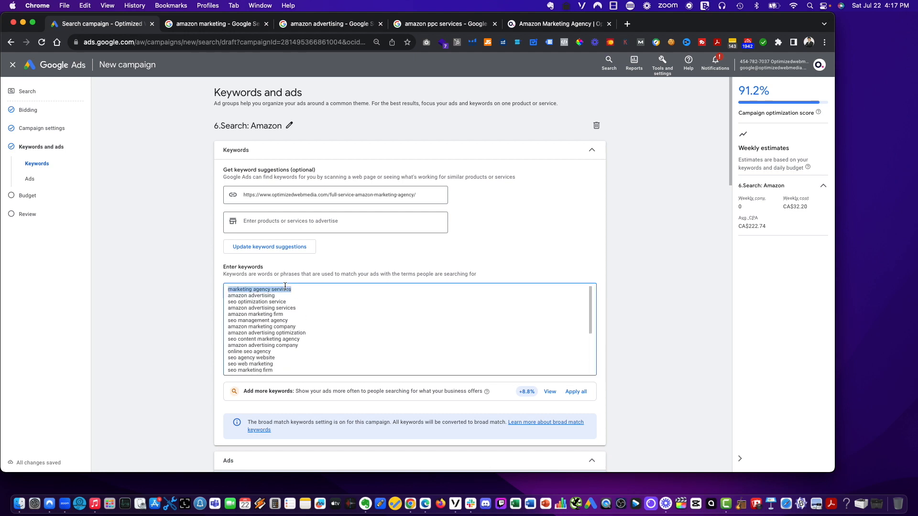
{"action": "key", "text": "BackSpace"}
{"action": "left_click", "coordinate": [230, 296]}
{"action": "key", "text": "BackSpace"}
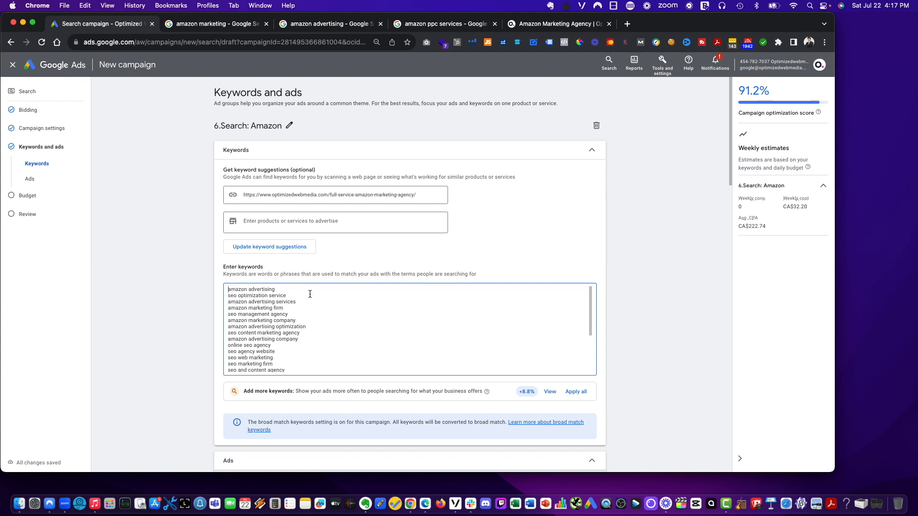
{"action": "left_click_drag", "start_coordinate": [306, 296], "coordinate": [217, 298]}
{"action": "key", "text": "BackSpace"}
{"action": "key", "text": "BackSpace"}
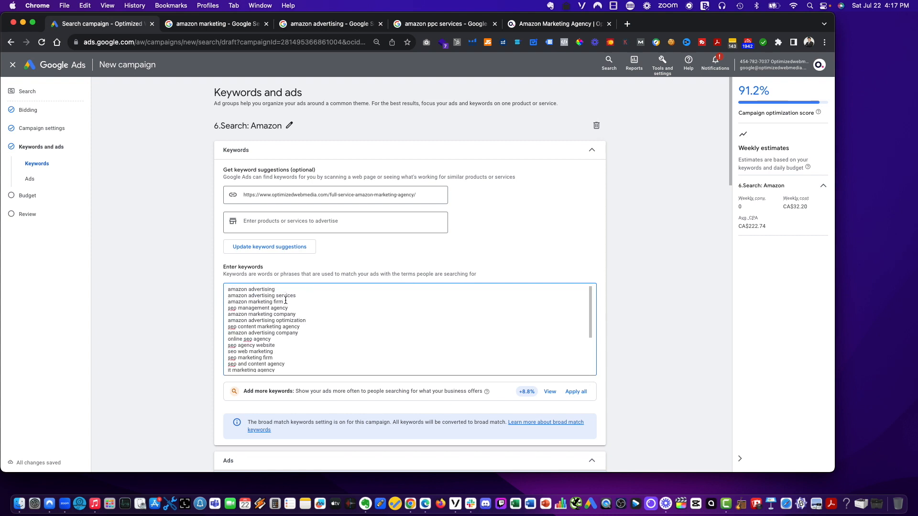
- Delete the keywords "seo management agency" and "seo content marketing agency" from the ad group's keyword list
{"action": "left_click", "coordinate": [288, 308]}
{"action": "left_click_drag", "start_coordinate": [289, 308], "coordinate": [218, 311]}
{"action": "key", "text": "BackSpace"}
{"action": "key", "text": "BackSpace"}
{"action": "left_click", "coordinate": [314, 321]}
{"action": "left_click_drag", "start_coordinate": [313, 321], "coordinate": [219, 321]}
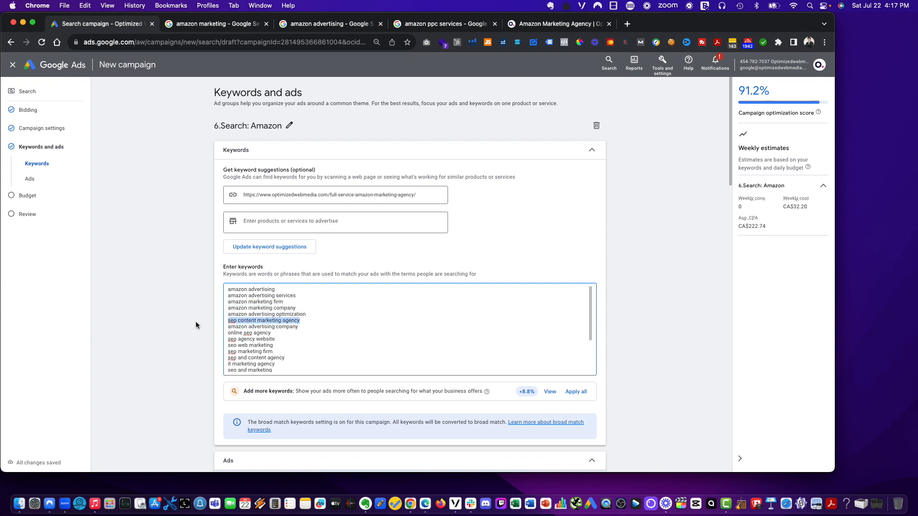
{"action": "key", "text": "BackSpace"}
{"action": "key", "text": "BackSpace"}
- Remove the keywords from "online seo agency" through "online seo company", plus "website optimization firm" and "full service seo", keeping "amazon ads agency"
{"action": "left_click_drag", "start_coordinate": [279, 327], "coordinate": [224, 327]}
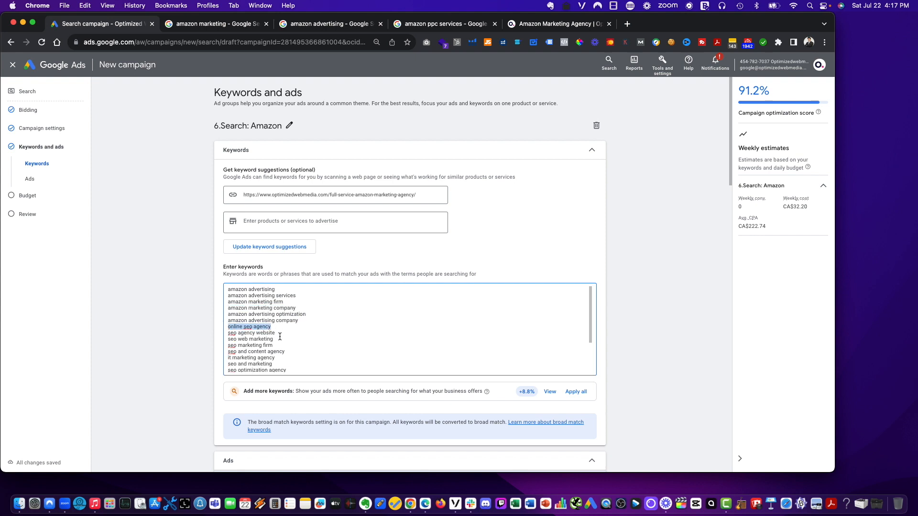
{"action": "scroll", "coordinate": [286, 348], "scroll_direction": "down", "scroll_amount": 1}
{"action": "scroll", "coordinate": [285, 348], "scroll_direction": "down", "scroll_amount": 3}
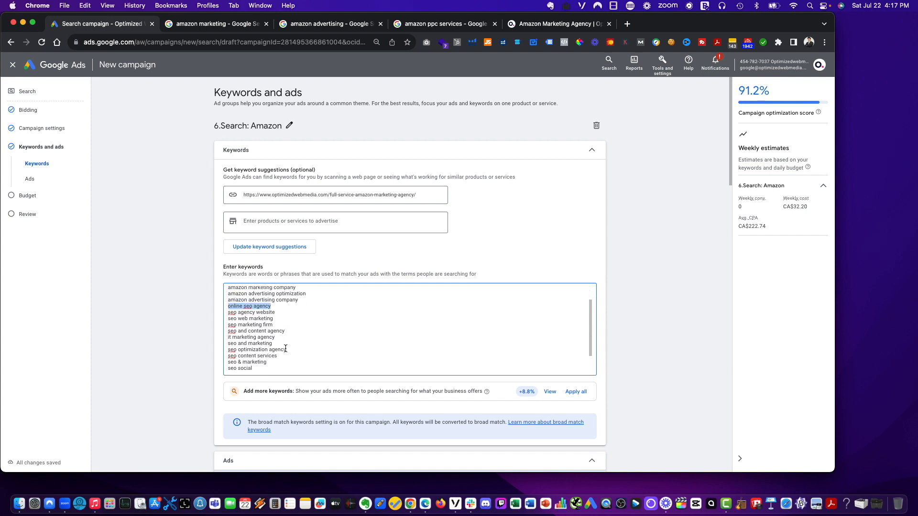
{"action": "scroll", "coordinate": [286, 343], "scroll_direction": "down", "scroll_amount": 1}
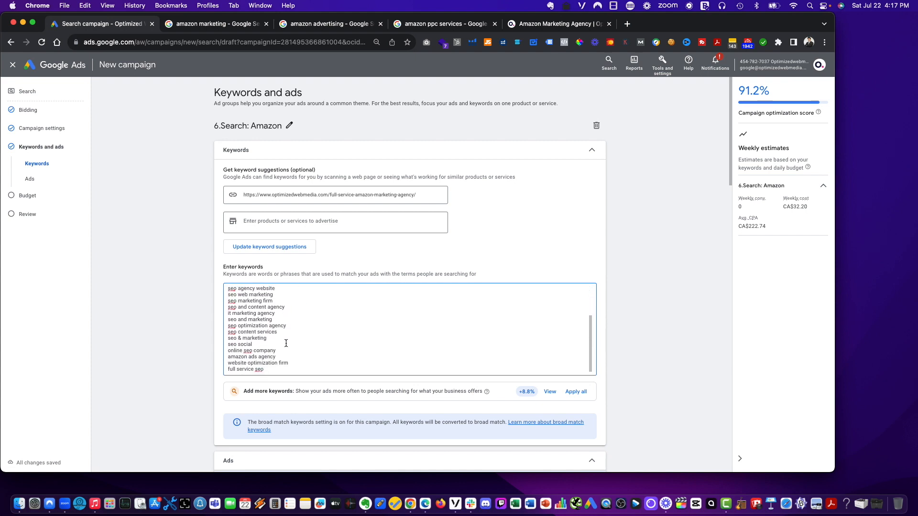
{"action": "left_click_drag", "start_coordinate": [276, 352], "coordinate": [221, 325]}
{"action": "key", "text": "BackSpace"}
{"action": "key", "text": "BackSpace"}
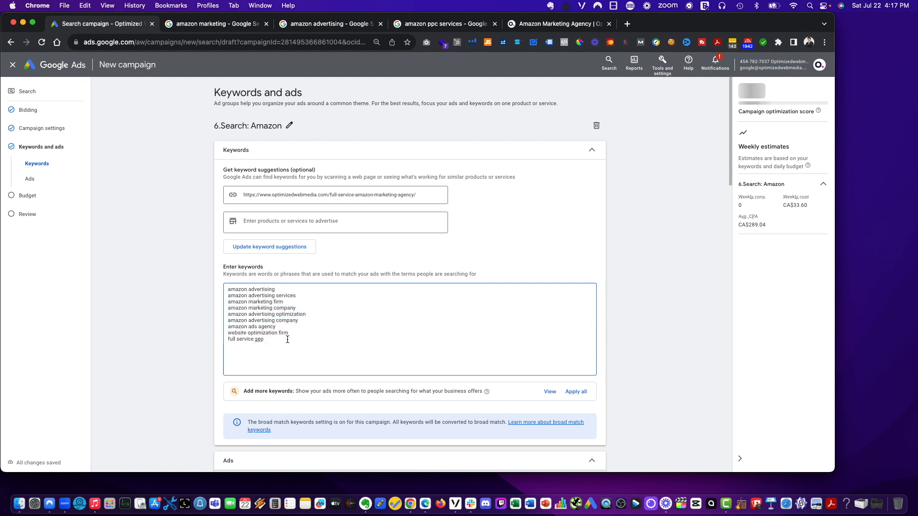
{"action": "left_click_drag", "start_coordinate": [287, 340], "coordinate": [213, 335]}
{"action": "key", "text": "BackSpace"}
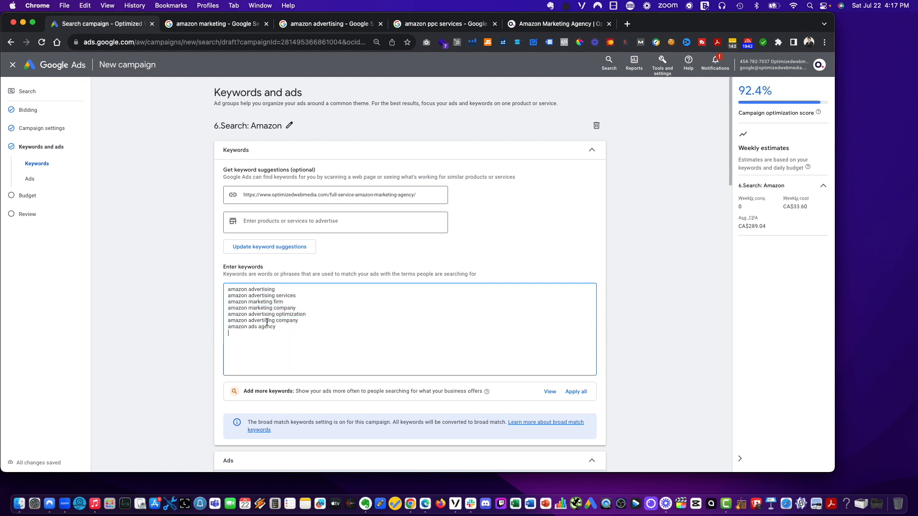
- Add the keywords "amazon ppc", "amazon seo" and "amazon listing optimizations" on separate lines at the end of the list
{"action": "key", "text": "Return"}
{"action": "type", "text": "amazon ppc "}
{"action": "type", "text": "amazon "}
{"action": "type", "text": "seo"}
{"action": "key", "text": "Return"}
{"action": "type", "text": "amazon listi"}
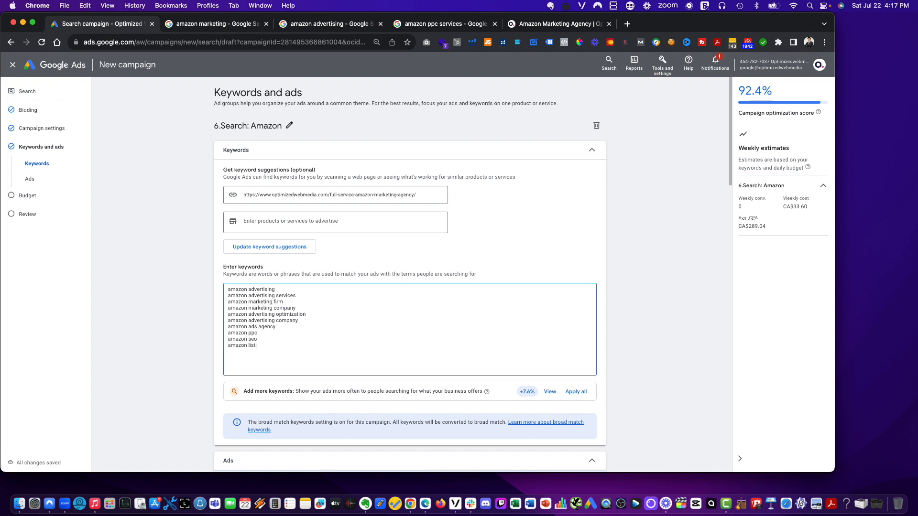
{"action": "type", "text": "ng optimizations"}
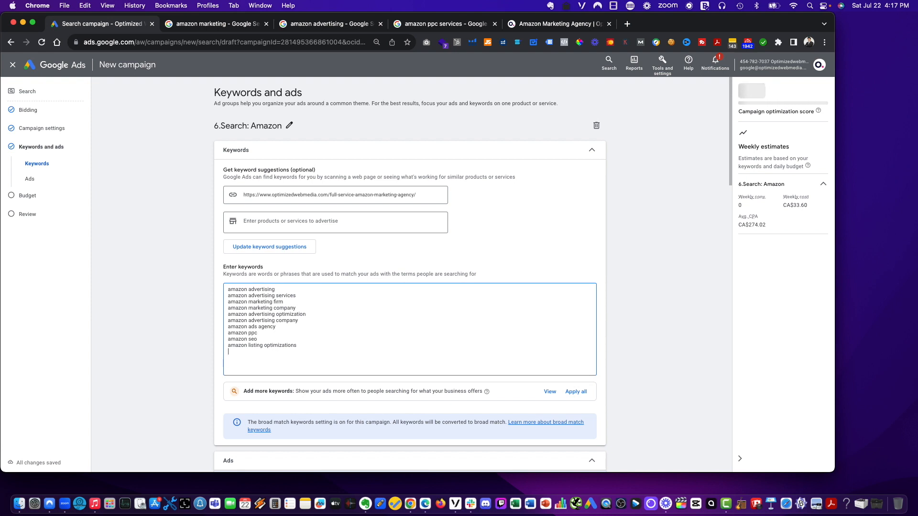
- Add the keywords "amazon marketing", "amazon fba" and "amazon fbm" on separate lines below the existing ones
{"action": "type", "text": "amazon"}
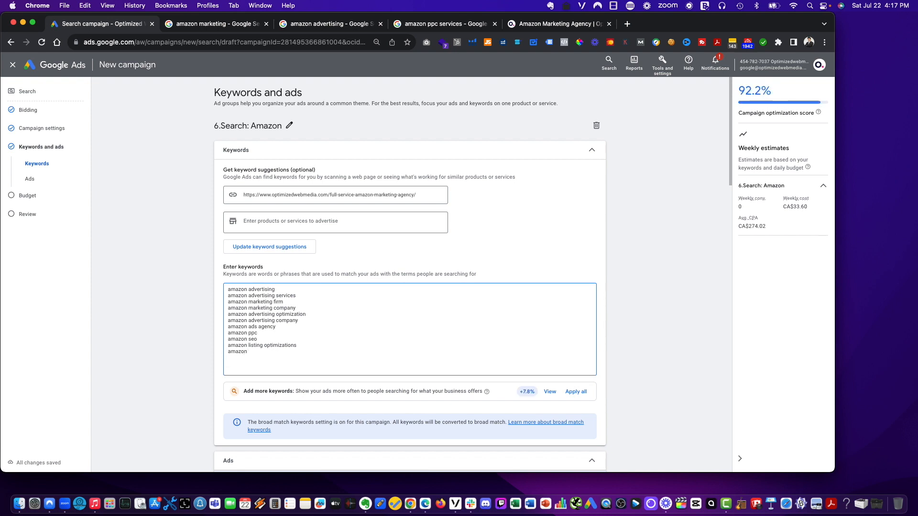
{"action": "type", "text": " marketing"}
{"action": "key", "text": "Return"}
{"action": "type", "text": "amazon fba"}
{"action": "key", "text": "Return"}
{"action": "type", "text": "amazon fbm"}
{"action": "key", "text": "Return"}
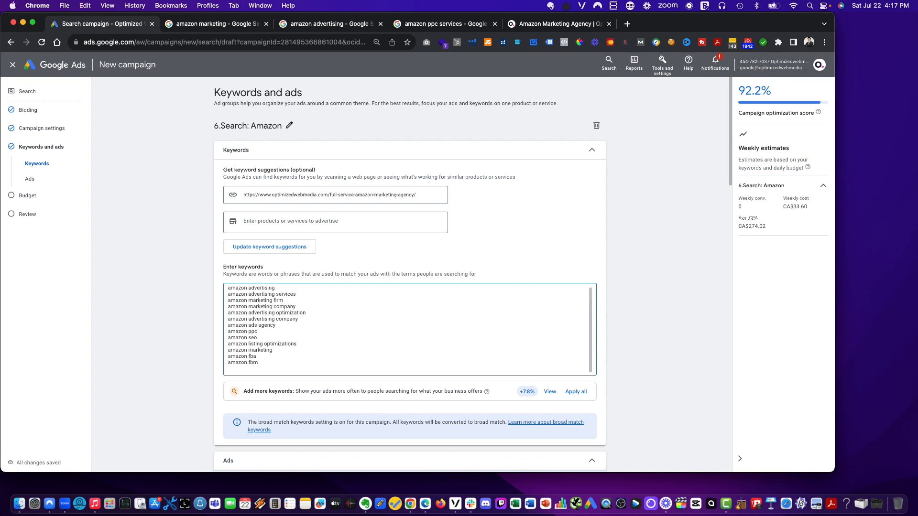
- Add the keywords "amazon marketing agency" and "amazon ads" to the end of the keyword list
{"action": "type", "text": "amazon marketing agency"}
{"action": "key", "text": "Return"}
{"action": "type", "text": "amazon "}
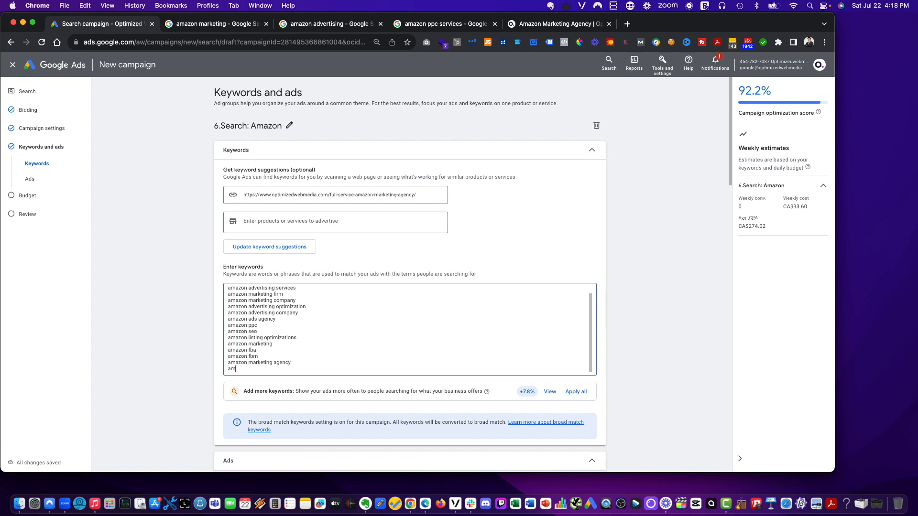
{"action": "type", "text": "ads"}
{"action": "key", "text": "Return"}
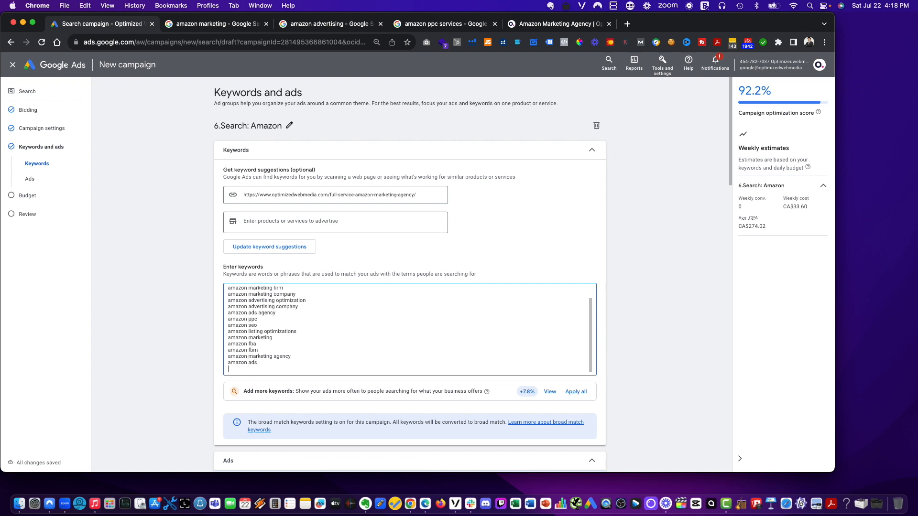
- Add the keywords "amazon ppc optimization" and "amazon ads optimization" to the end of the keyword list
{"action": "type", "text": "amazon ads"}
{"action": "key", "text": "BackSpace"}
{"action": "key", "text": "BackSpace"}
{"action": "type", "text": "ppc op"}
{"action": "type", "text": "ation"}
{"action": "key", "text": "Return"}
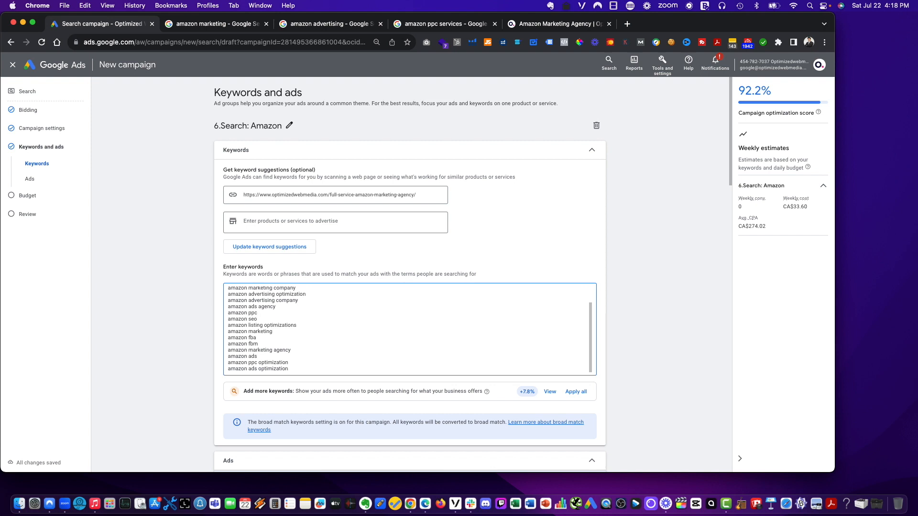
- Copy "Amazon advertising solutions" from the sponsored result for "amazon marketing" and add it as a new keyword in the campaign
{"action": "left_click", "coordinate": [216, 26]}
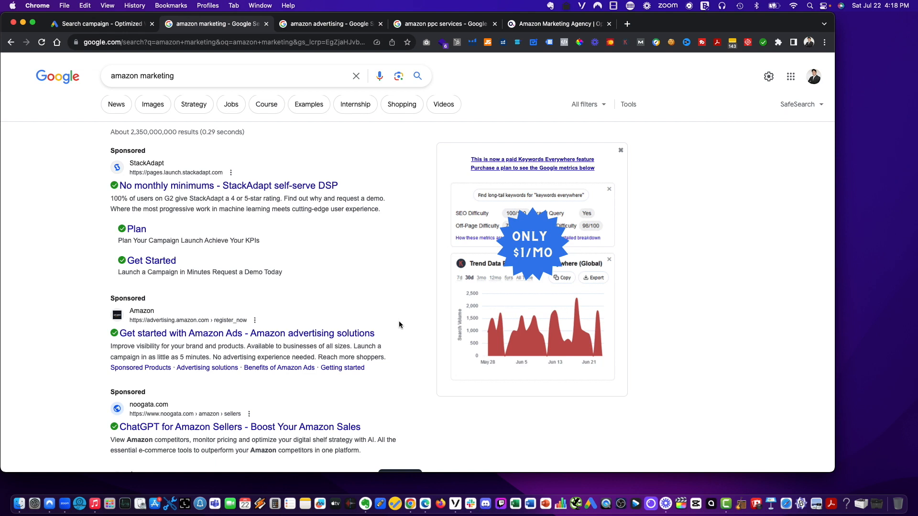
{"action": "left_click_drag", "start_coordinate": [395, 334], "coordinate": [256, 334]}
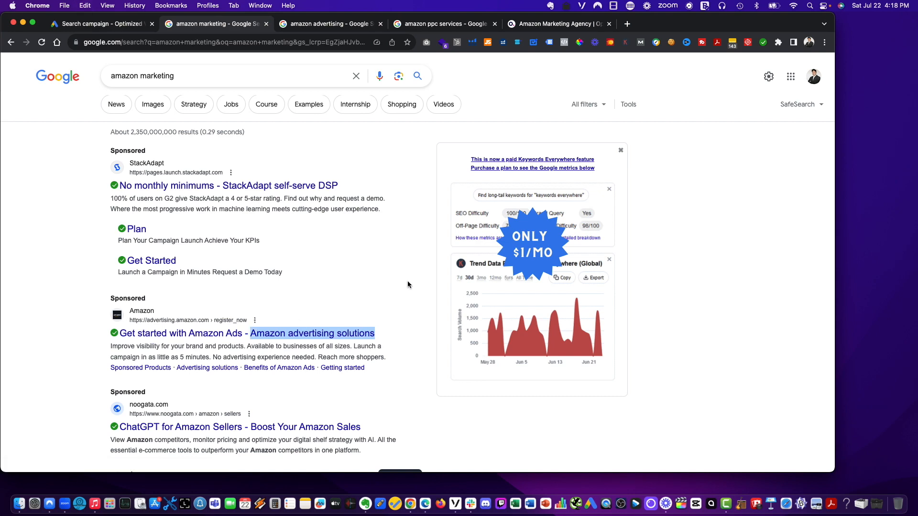
{"action": "left_click", "coordinate": [705, 275]}
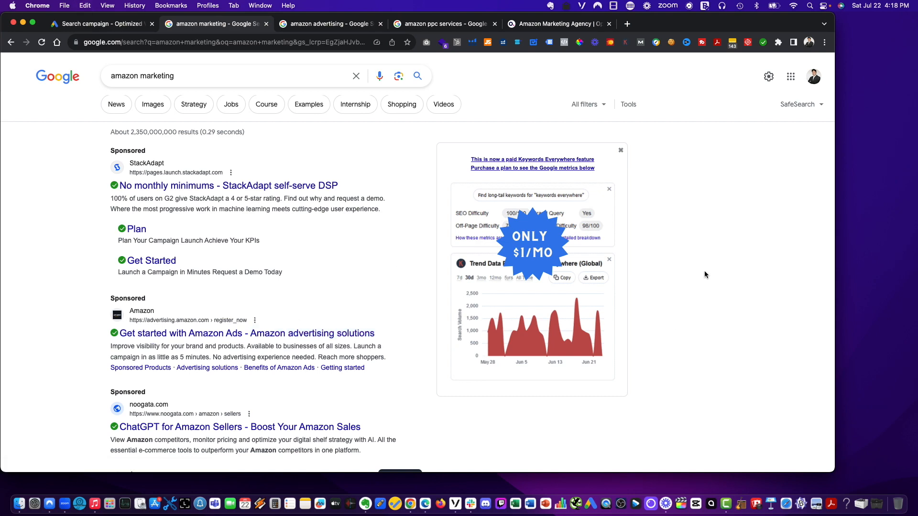
{"action": "left_click", "coordinate": [122, 28]}
{"action": "left_click", "coordinate": [328, 367]}
{"action": "key", "text": "Return"}
{"action": "type", "text": "Amazon advertising solutions"}
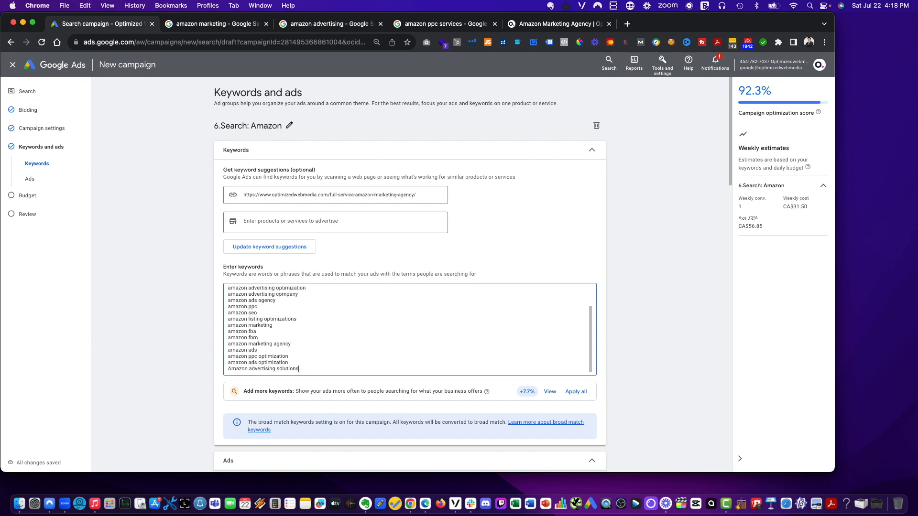
- Review the "amazon advertising" search results, and copy the headline "AMZ PPC Advertising - AMZ Sponsored Ads" from the "amazon ppc services" results
{"action": "left_click", "coordinate": [328, 28]}
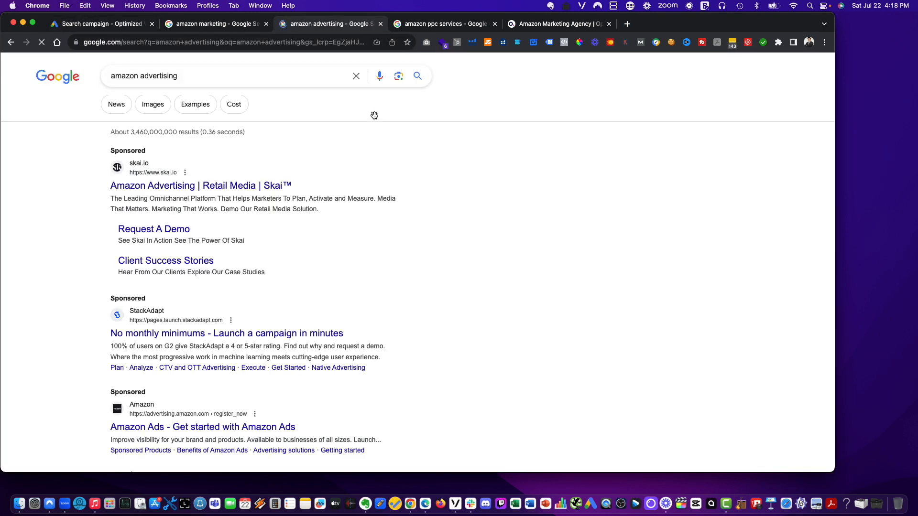
{"action": "scroll", "coordinate": [382, 223], "scroll_direction": "down", "scroll_amount": 1}
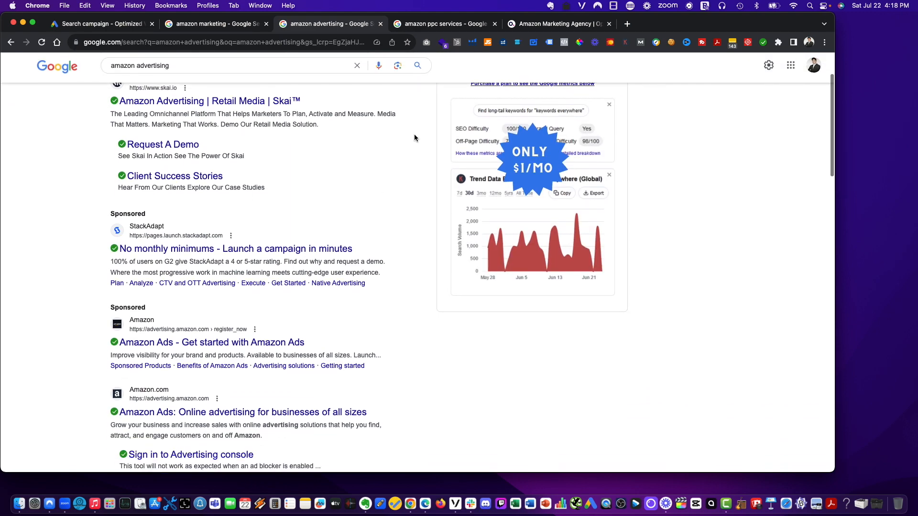
{"action": "scroll", "coordinate": [414, 139], "scroll_direction": "down", "scroll_amount": 1}
{"action": "left_click", "coordinate": [479, 22]}
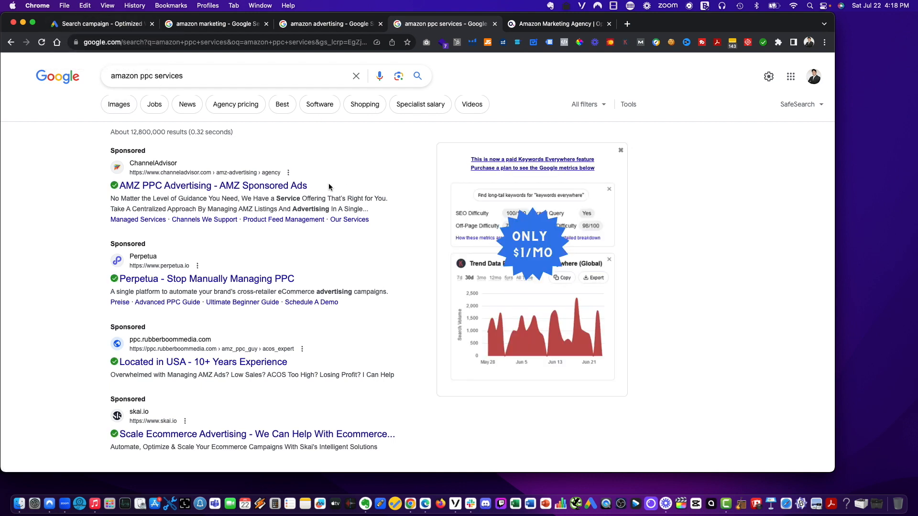
{"action": "left_click_drag", "start_coordinate": [330, 188], "coordinate": [217, 186]}
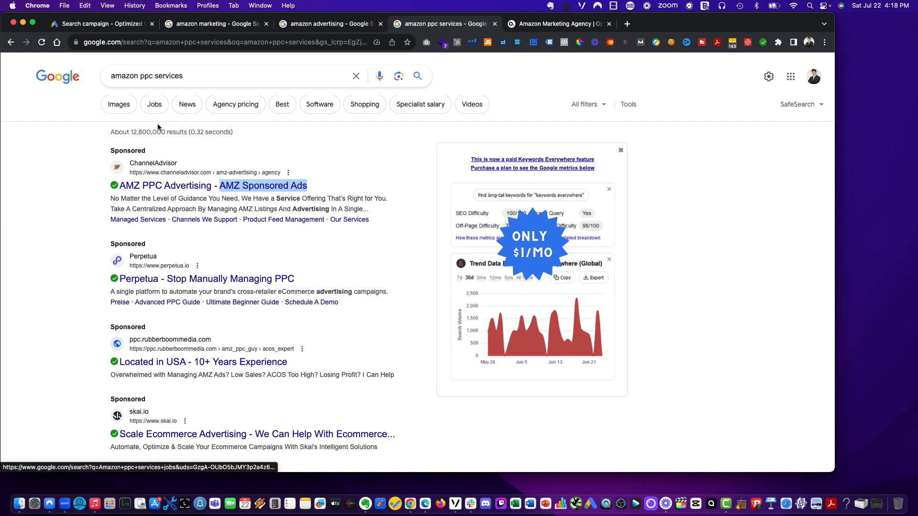
{"action": "left_click_drag", "start_coordinate": [128, 162], "coordinate": [122, 188]}
{"action": "key", "text": "super+c"}
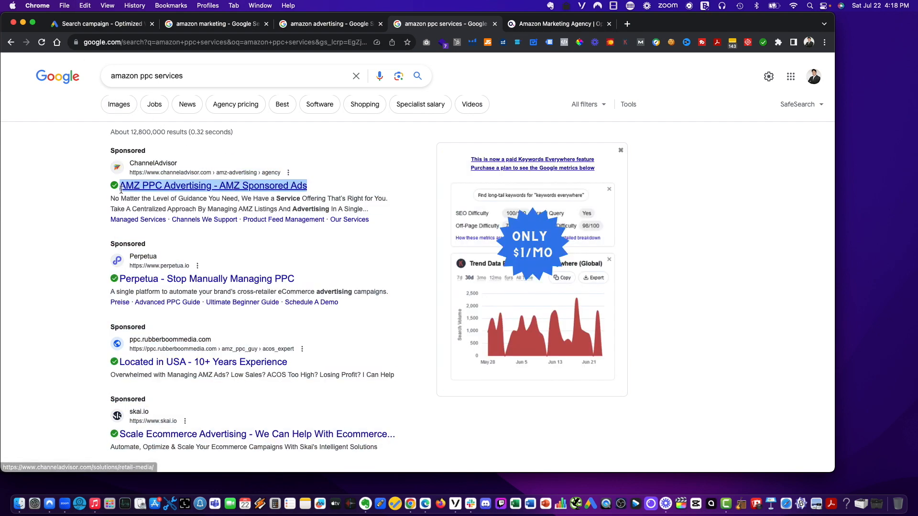
{"action": "left_click", "coordinate": [60, 185]}
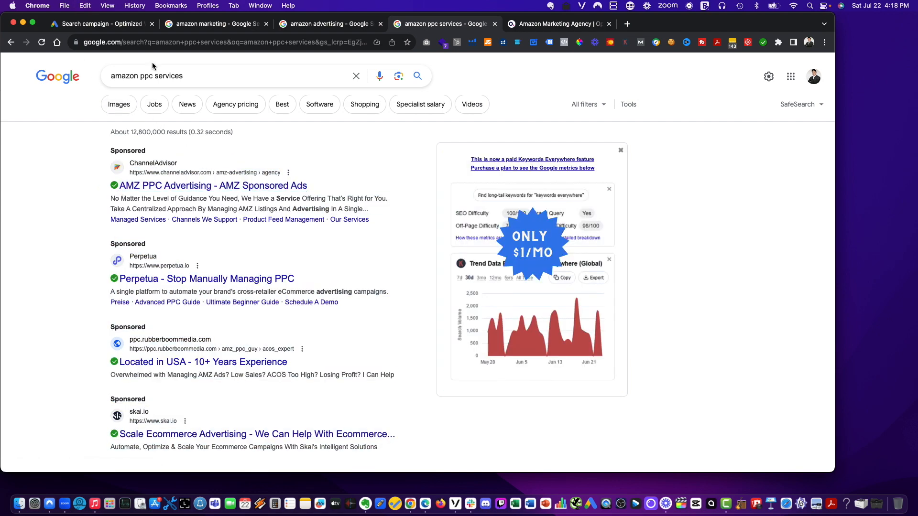
- Return to the Google Ads campaign and paste the copied ad headline on a new line of the keyword list
{"action": "left_click", "coordinate": [537, 27]}
{"action": "left_click", "coordinate": [162, 44]}
{"action": "left_click", "coordinate": [92, 27]}
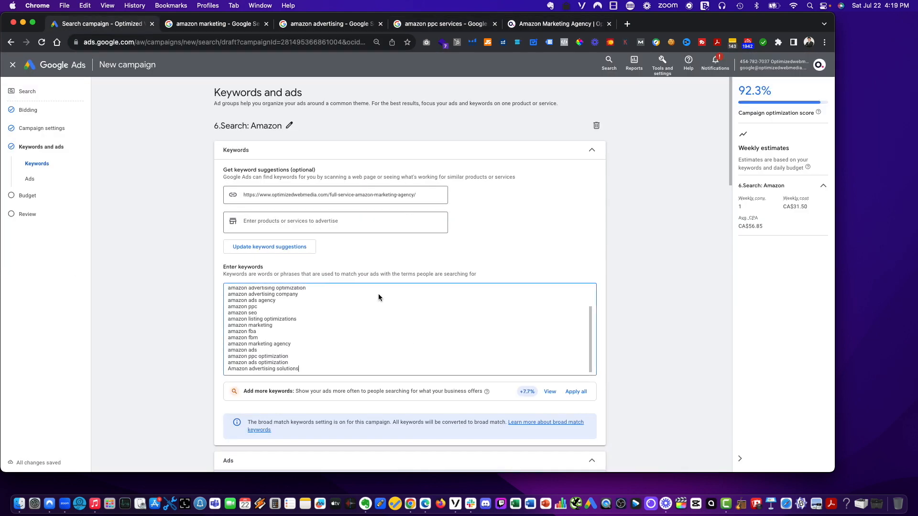
{"action": "key", "text": "Return"}
{"action": "key", "text": "super+v"}
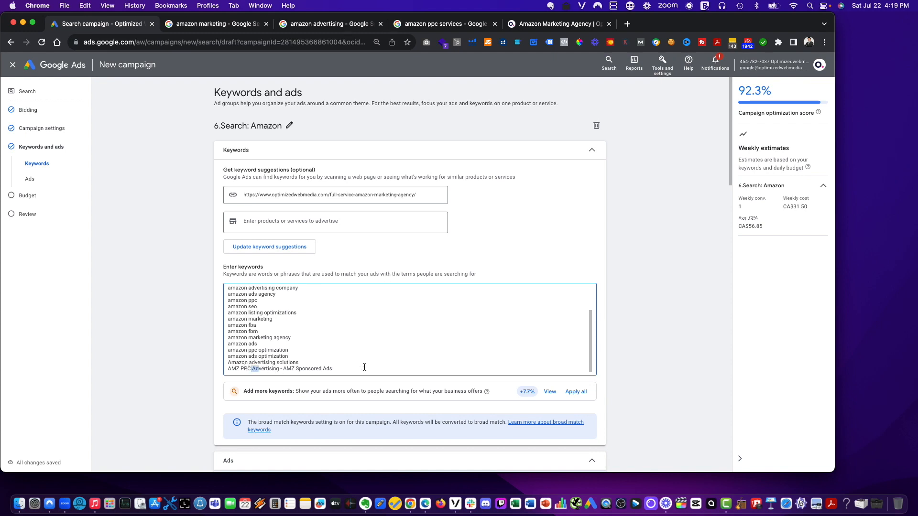
- Split the pasted headline after "AMZ PPC" and prefix the remaining "Advertising" line with "AMZ"
{"action": "left_click_drag", "start_coordinate": [364, 368], "coordinate": [375, 365]}
{"action": "key", "text": "super+c"}
{"action": "key", "text": "BackSpace"}
{"action": "key", "text": "Return"}
{"action": "key", "text": "super+v"}
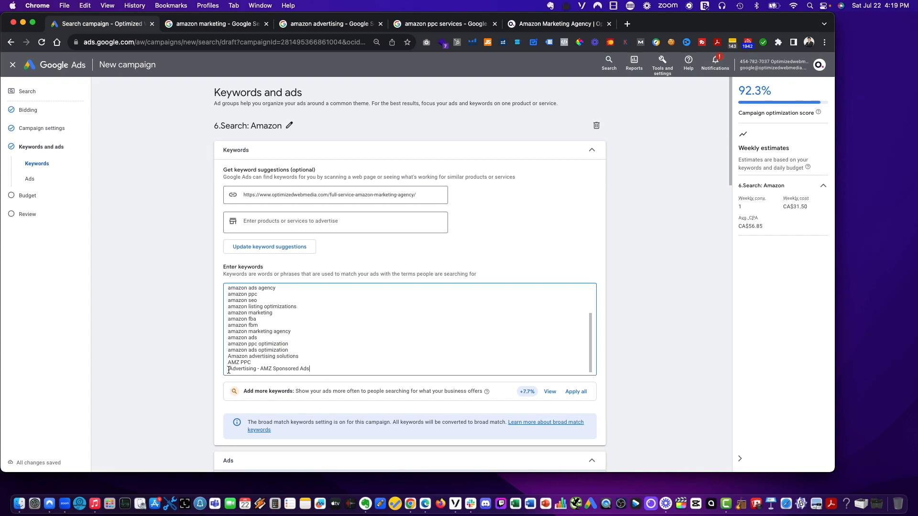
{"action": "key", "text": "BackSpace"}
{"action": "type", "text": "AMZ"}
- Move "AMZ Sponsored Ads" onto its own line without the dash, and add the keyword "amazon sponsored ads" below it
{"action": "left_click_drag", "start_coordinate": [267, 369], "coordinate": [365, 371]}
{"action": "key", "text": "super+x"}
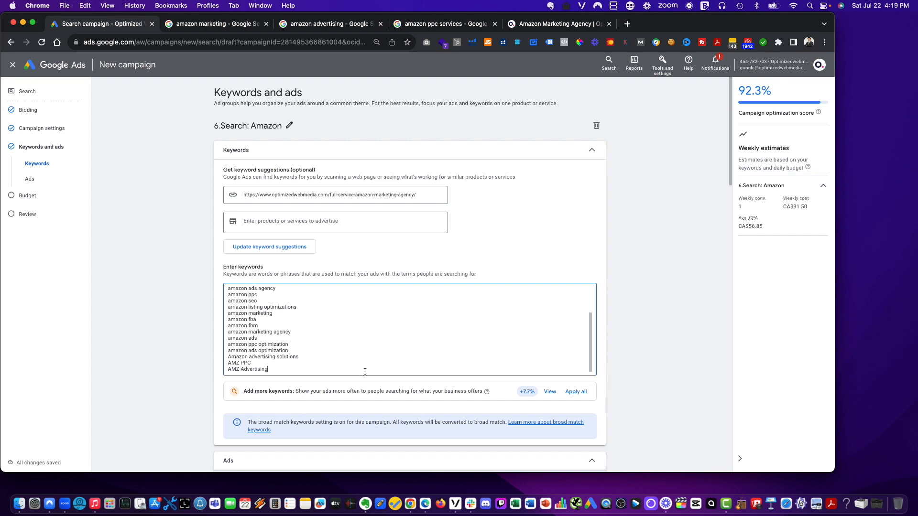
{"action": "key", "text": "Return"}
{"action": "key", "text": "super+v"}
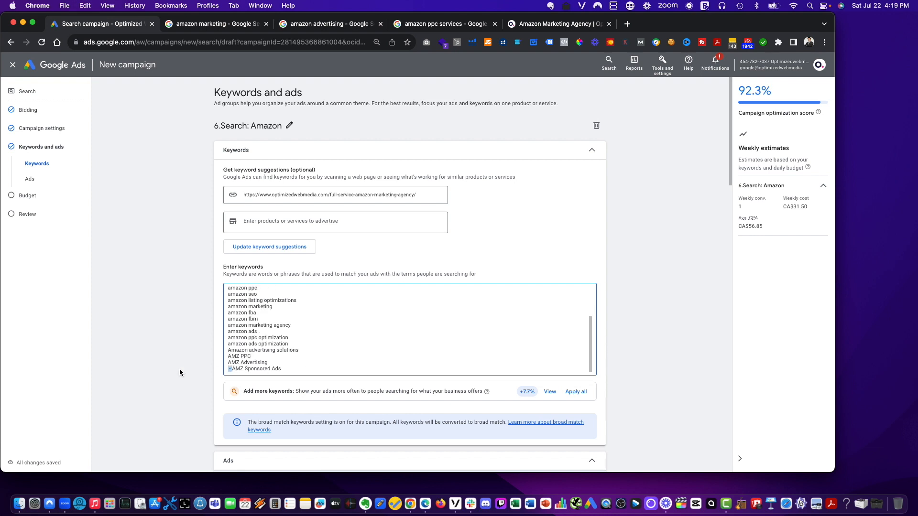
{"action": "key", "text": "Return"}
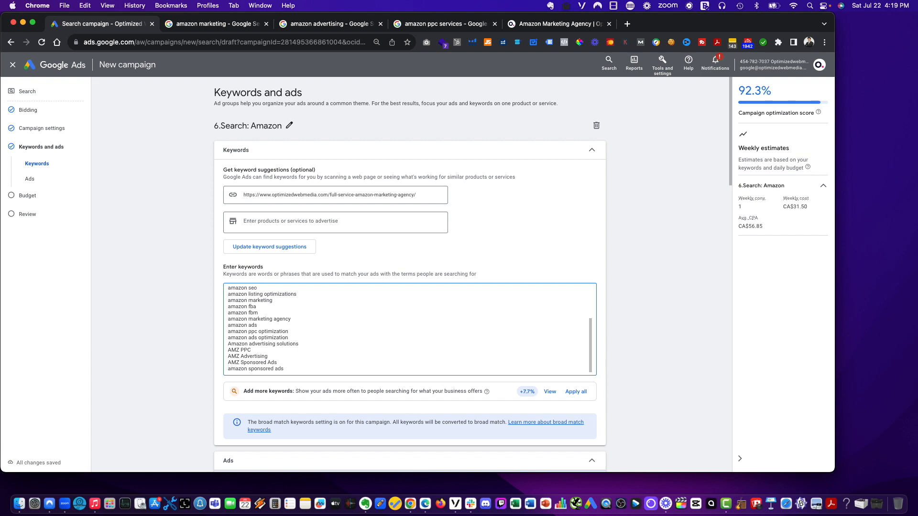
{"action": "key", "text": "Return"}
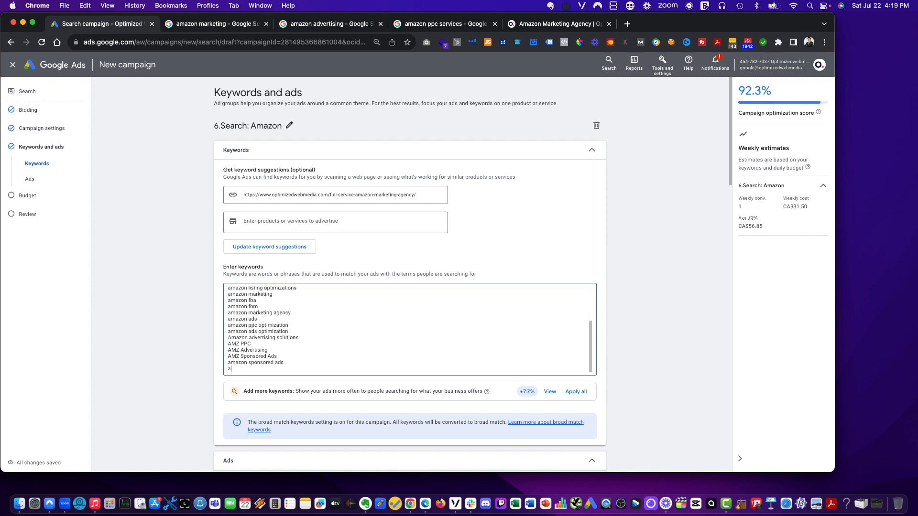
- Add the keywords "AMZ marketing" and "AMZ SEO" to the keyword list, and apply all the recommended additional keywords
{"action": "type", "text": "amz marketing"}
{"action": "key", "text": "Return"}
{"action": "type", "text": "a"}
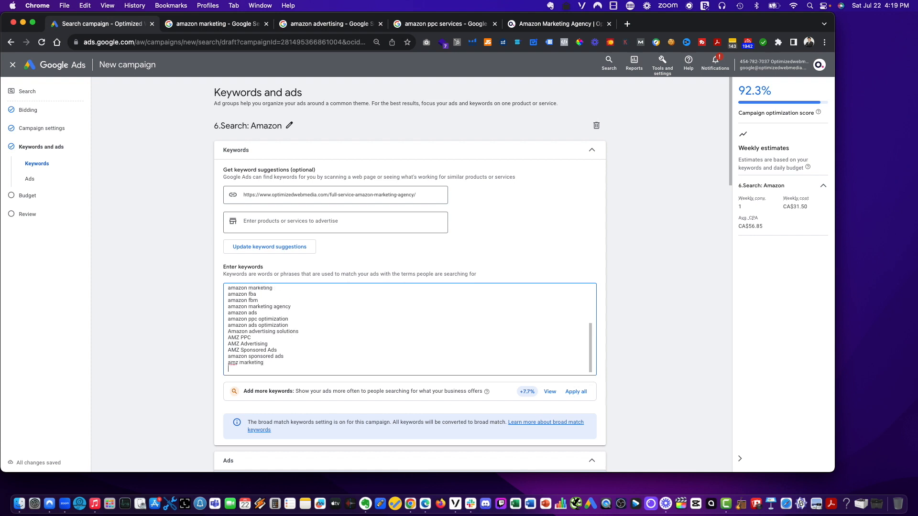
{"action": "double_click", "coordinate": [239, 363]}
{"action": "type", "text": "AMZ SEO"}
{"action": "scroll", "coordinate": [625, 374], "scroll_direction": "down", "scroll_amount": 3}
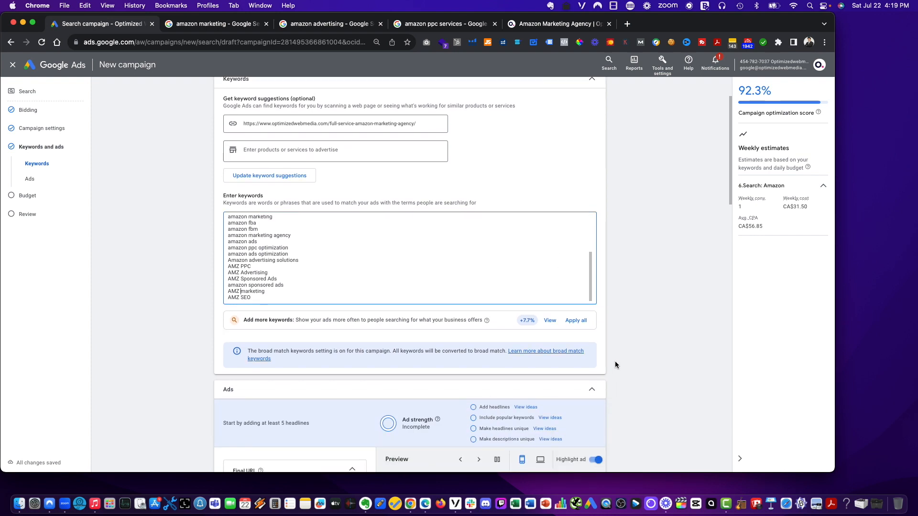
{"action": "left_click", "coordinate": [580, 320]}
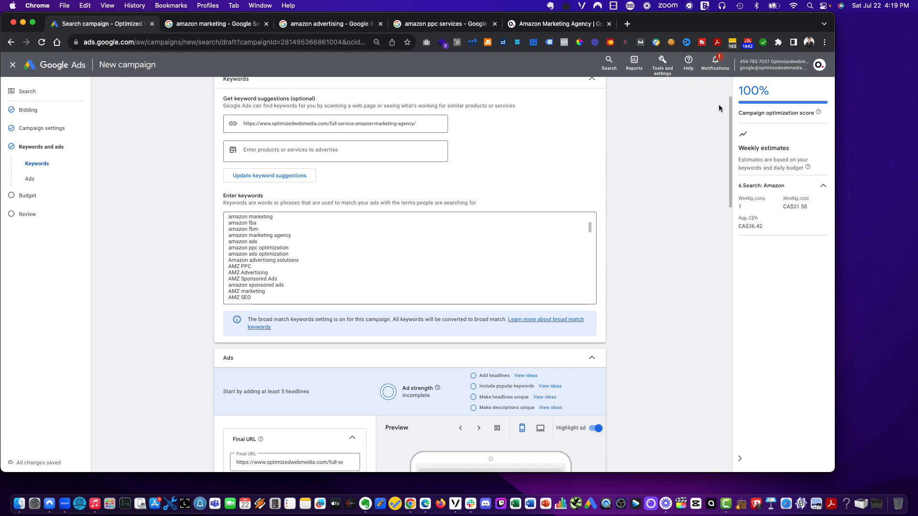
- Set the ad's display path to "amazon" in the first part and "marketing" in the second
{"action": "scroll", "coordinate": [676, 253], "scroll_direction": "down", "scroll_amount": 5}
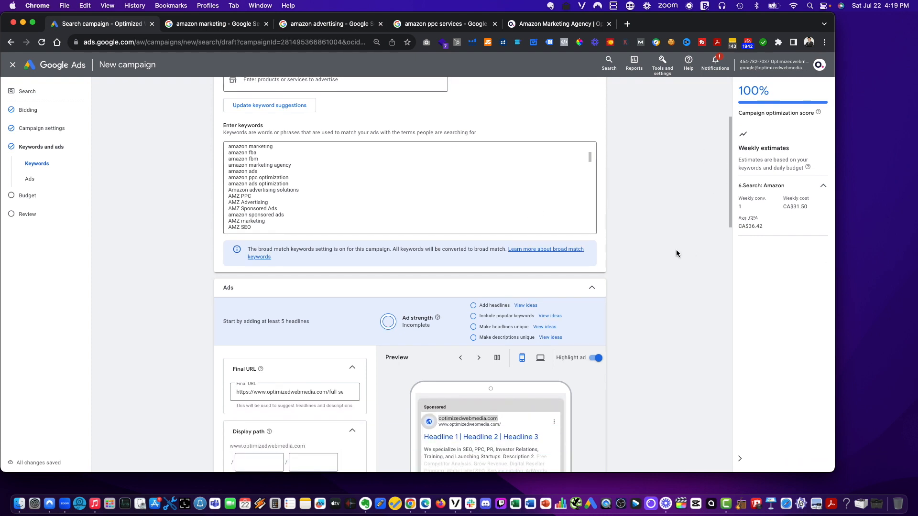
{"action": "scroll", "coordinate": [303, 333], "scroll_direction": "down", "scroll_amount": 2}
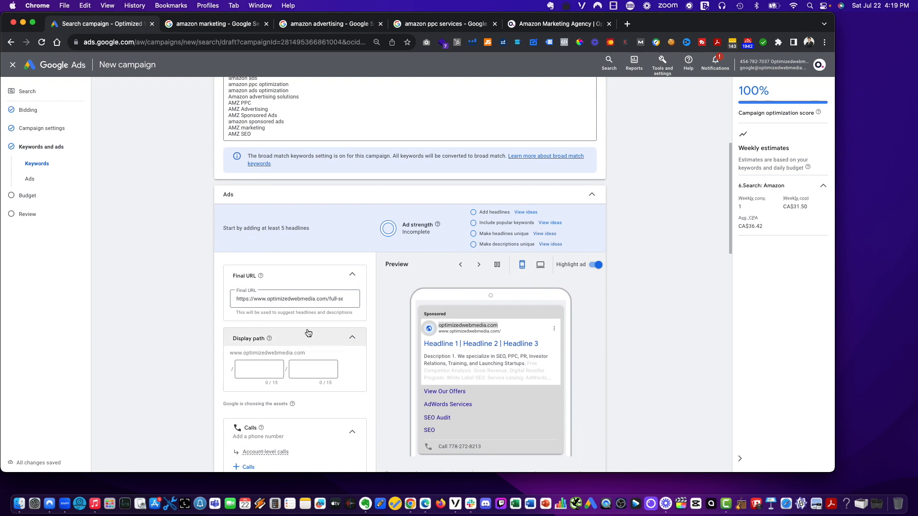
{"action": "left_click", "coordinate": [280, 367]}
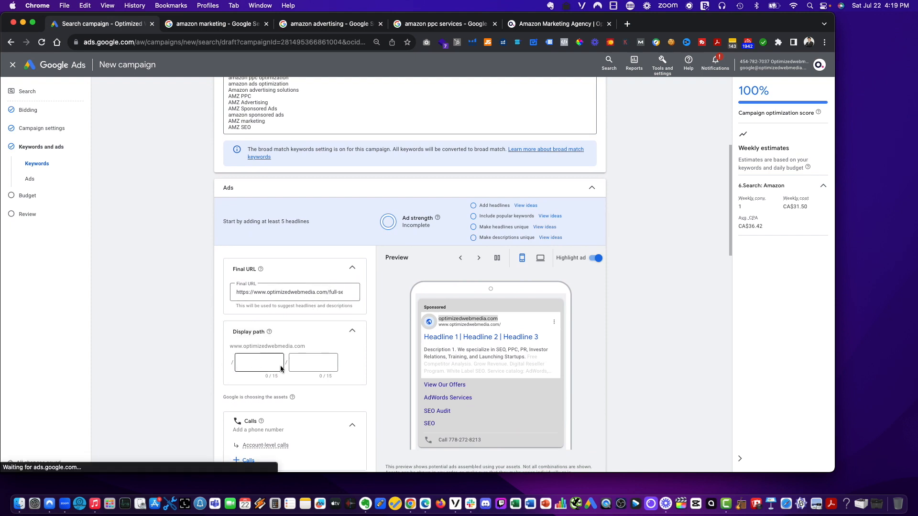
{"action": "scroll", "coordinate": [281, 369], "scroll_direction": "down", "scroll_amount": 1}
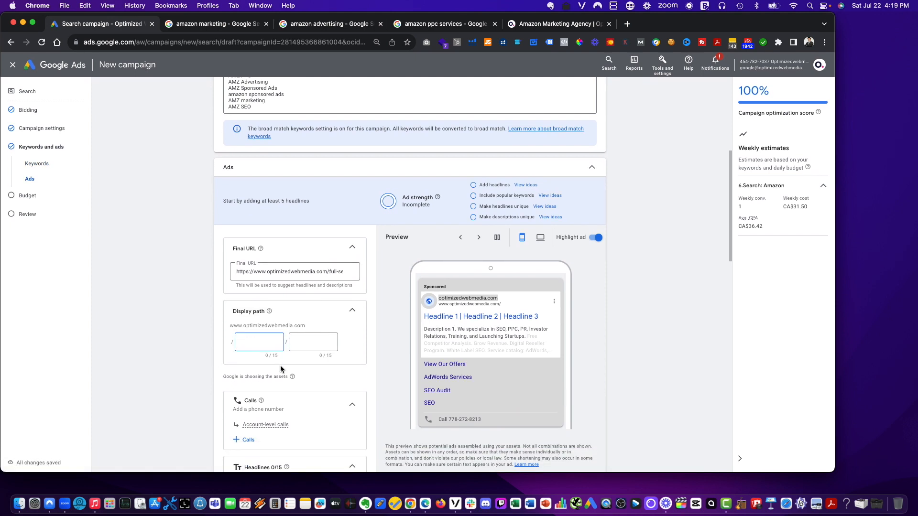
{"action": "type", "text": "mazon"}
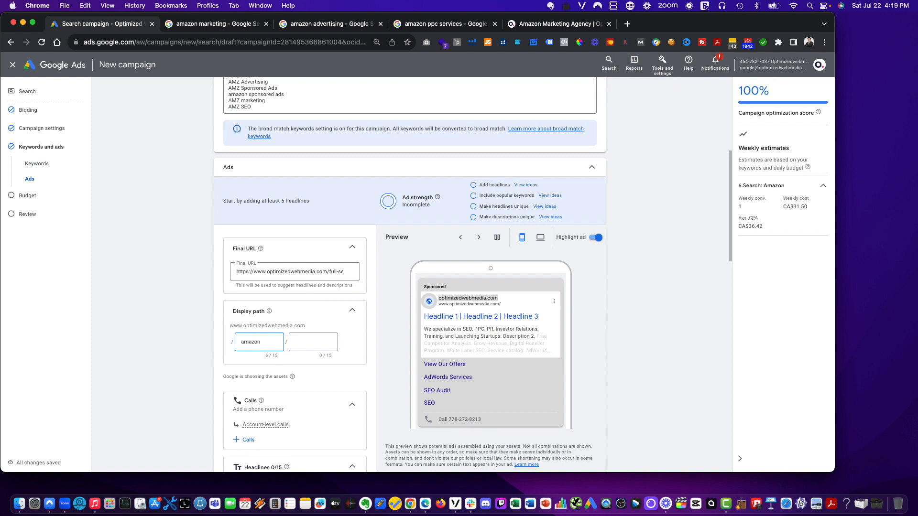
{"action": "key", "text": "Tab"}
{"action": "type", "text": "marketing"}
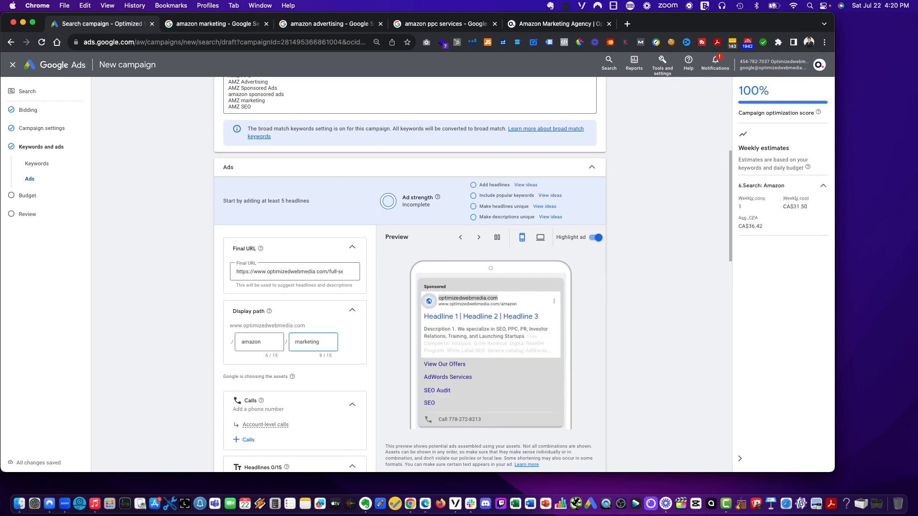
- Try extending the first part of the display path to "amazon-marketing", and remove the added text again
{"action": "scroll", "coordinate": [278, 369], "scroll_direction": "down", "scroll_amount": 1}
{"action": "left_click", "coordinate": [272, 312]}
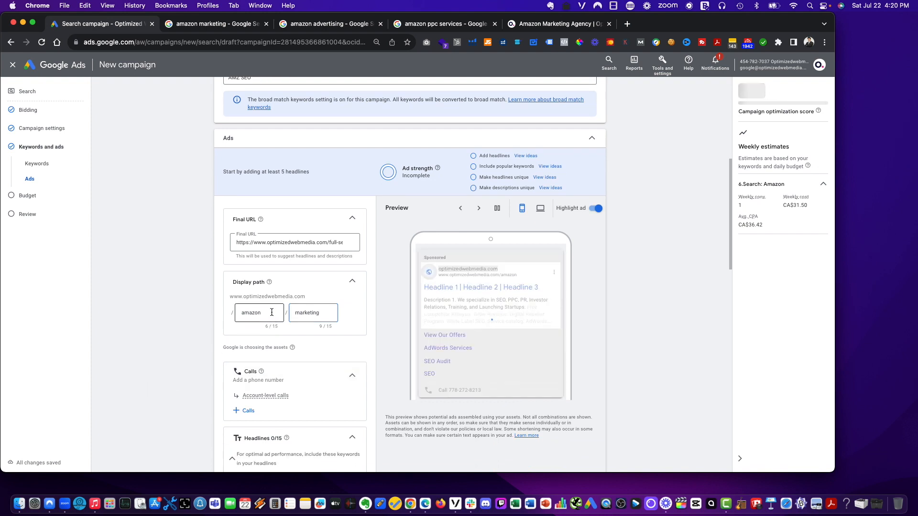
{"action": "type", "text": "-market"}
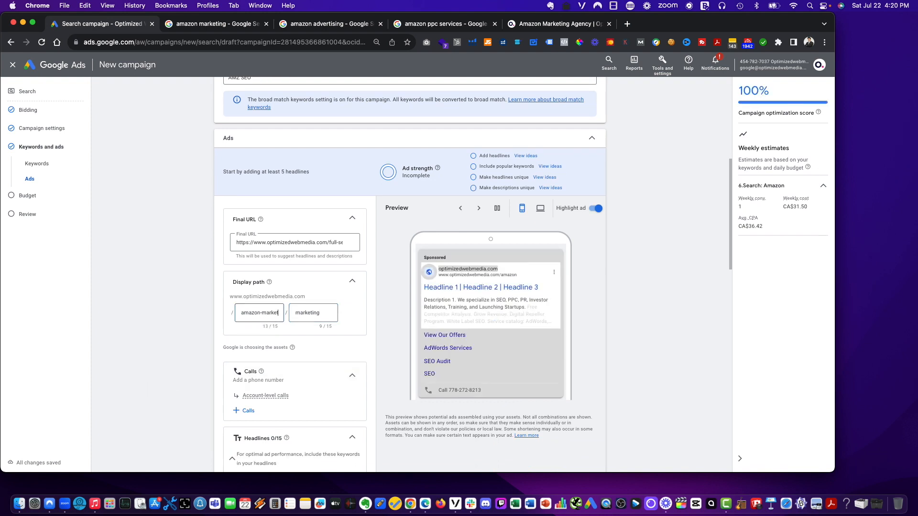
{"action": "type", "text": "ing"}
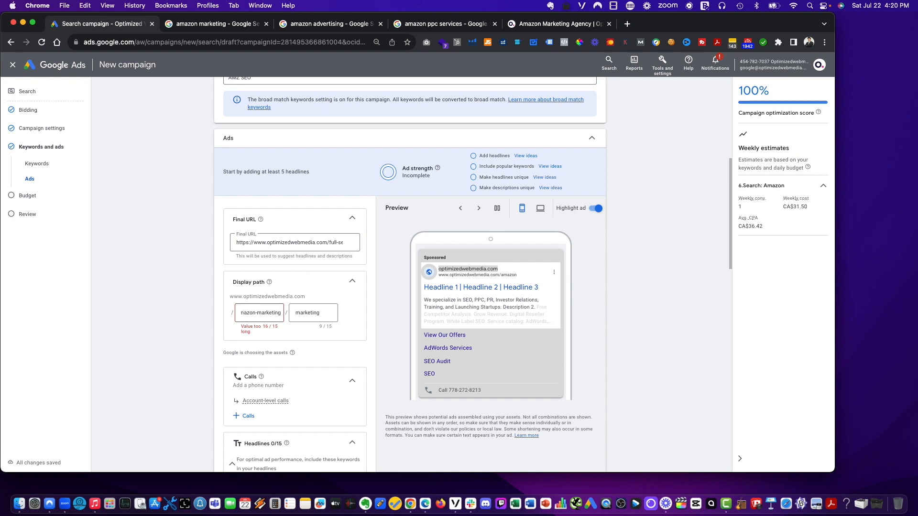
{"action": "key", "text": "BackSpace"}
{"action": "key", "text": "BackSpace"}
{"action": "key", "text": "BackSpace"}
{"action": "key", "text": "BackSpace"}
{"action": "key", "text": "BackSpace"}
{"action": "key", "text": "BackSpace"}
{"action": "key", "text": "BackSpace"}
{"action": "key", "text": "BackSpace"}
{"action": "key", "text": "BackSpace"}
{"action": "key", "text": "BackSpace"}
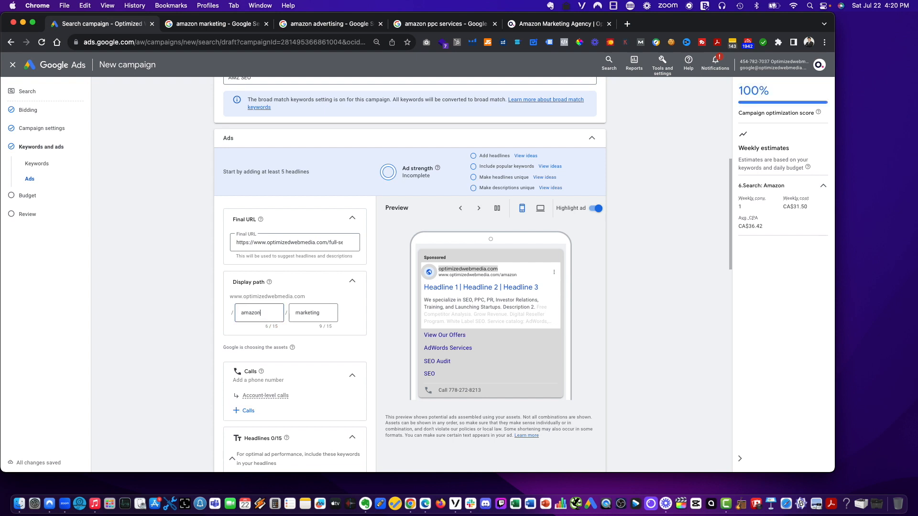
{"action": "left_click", "coordinate": [192, 326]}
- Add empty headline entries to the ad until the maximum of 15 is reached
{"action": "scroll", "coordinate": [188, 337], "scroll_direction": "down", "scroll_amount": 2}
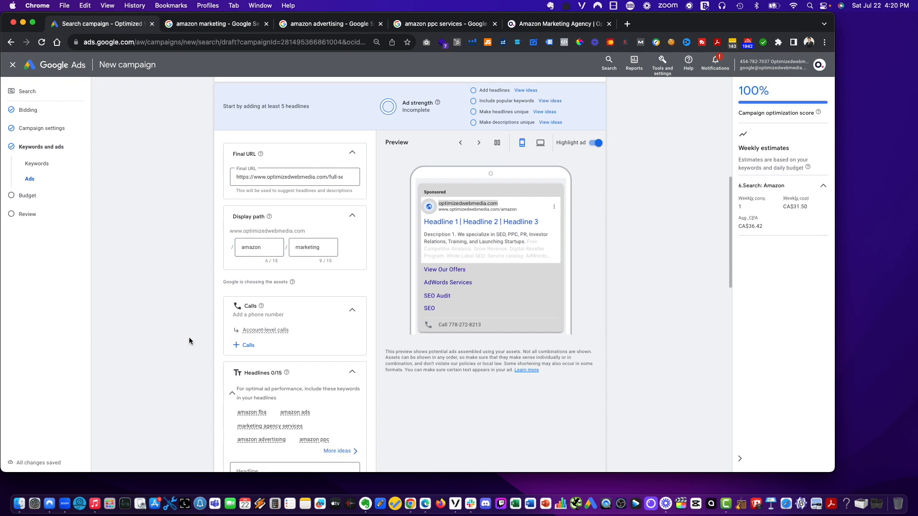
{"action": "scroll", "coordinate": [188, 337], "scroll_direction": "down", "scroll_amount": 5}
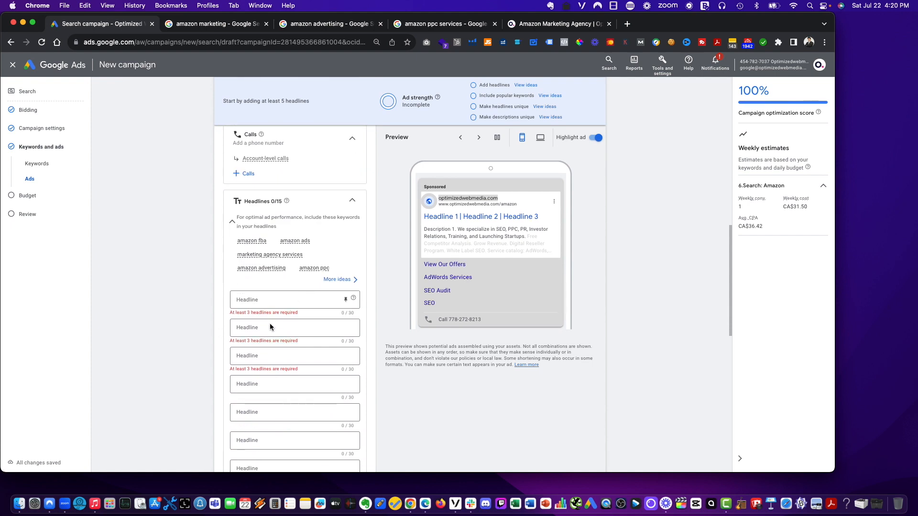
{"action": "scroll", "coordinate": [266, 331], "scroll_direction": "down", "scroll_amount": 5}
{"action": "left_click", "coordinate": [249, 294]}
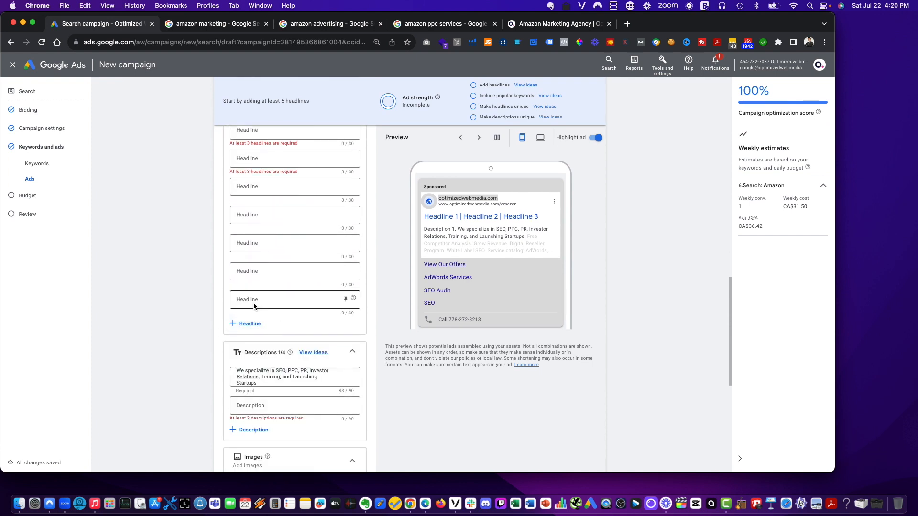
{"action": "scroll", "coordinate": [253, 305], "scroll_direction": "down", "scroll_amount": 2}
{"action": "left_click", "coordinate": [251, 267]}
{"action": "left_click", "coordinate": [254, 295]}
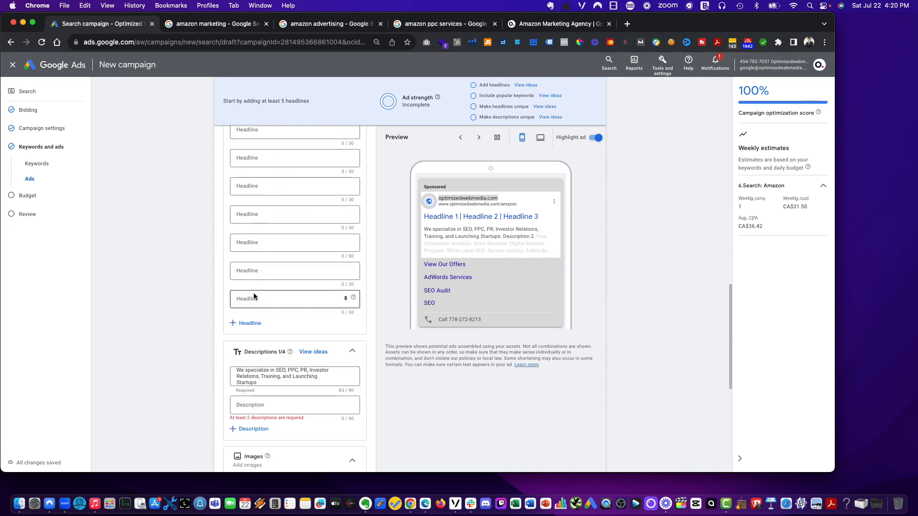
{"action": "left_click", "coordinate": [249, 323]}
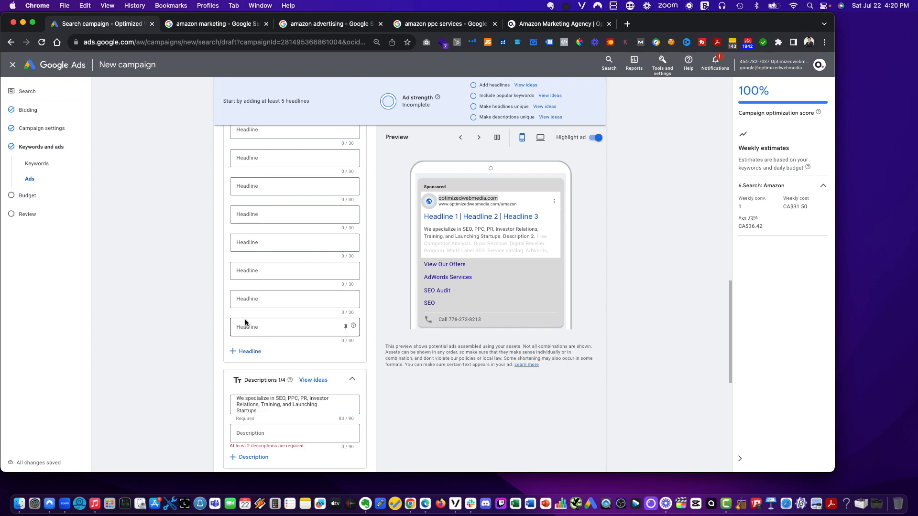
{"action": "left_click", "coordinate": [250, 352]}
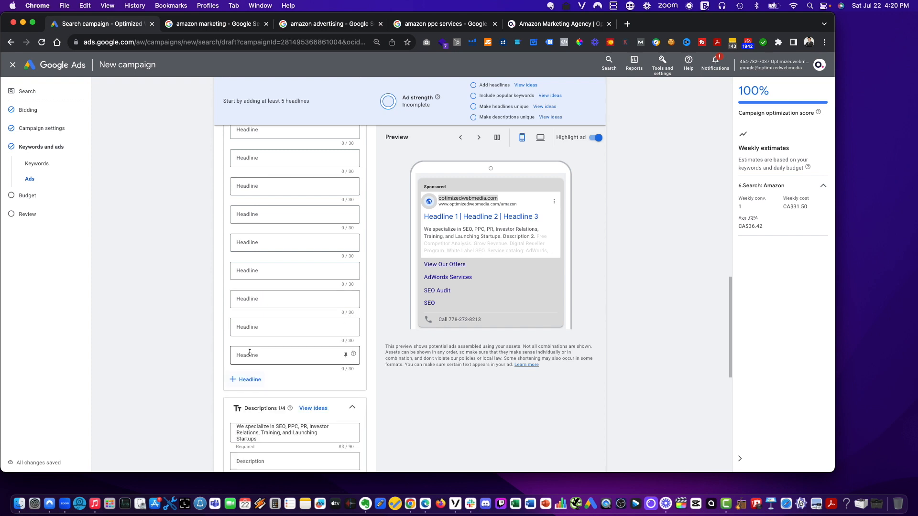
{"action": "left_click", "coordinate": [250, 380]}
{"action": "left_click", "coordinate": [256, 404]}
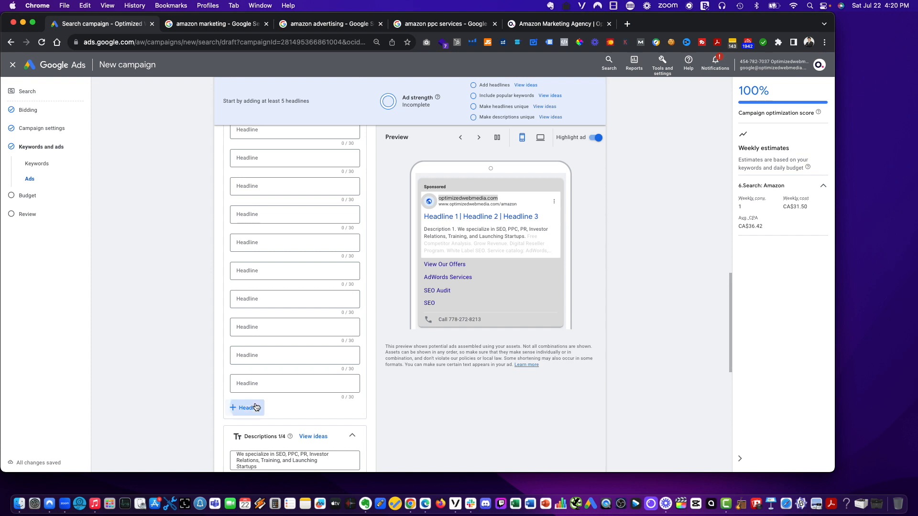
{"action": "left_click", "coordinate": [255, 406]}
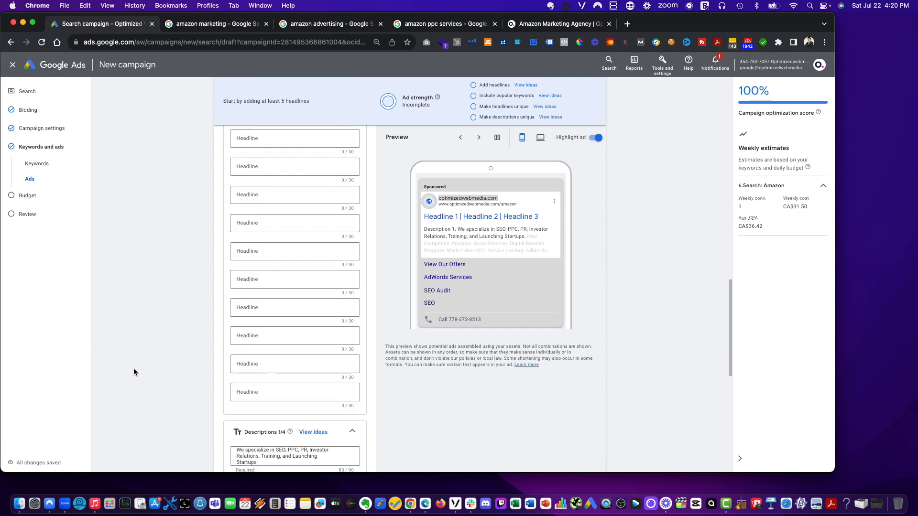
- Start a new campaign-level image with its advanced options expanded, and open the image selection for it
{"action": "scroll", "coordinate": [144, 373], "scroll_direction": "down", "scroll_amount": 5}
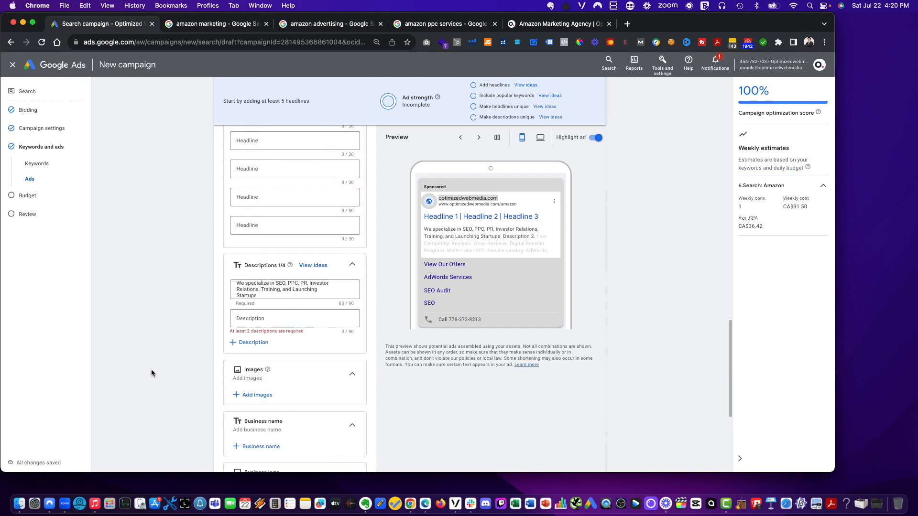
{"action": "scroll", "coordinate": [302, 363], "scroll_direction": "down", "scroll_amount": 2}
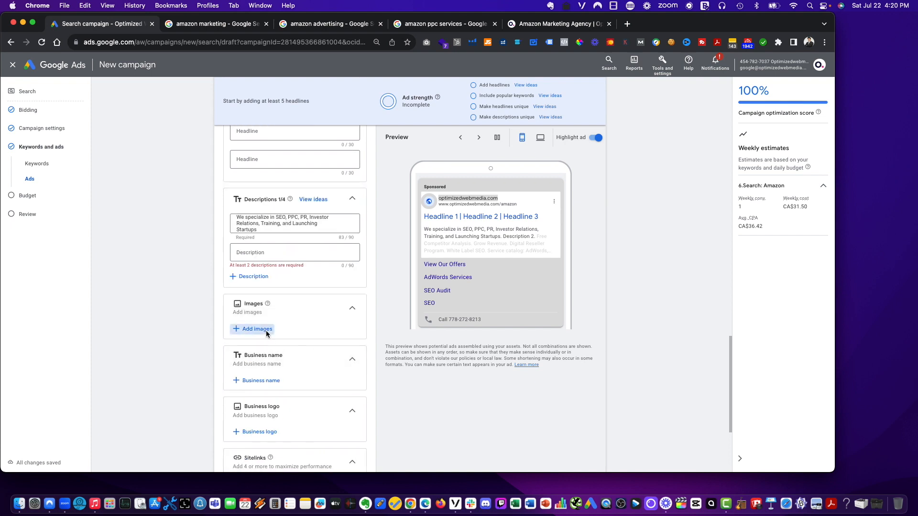
{"action": "left_click", "coordinate": [266, 330]}
{"action": "scroll", "coordinate": [425, 220], "scroll_direction": "down", "scroll_amount": 4}
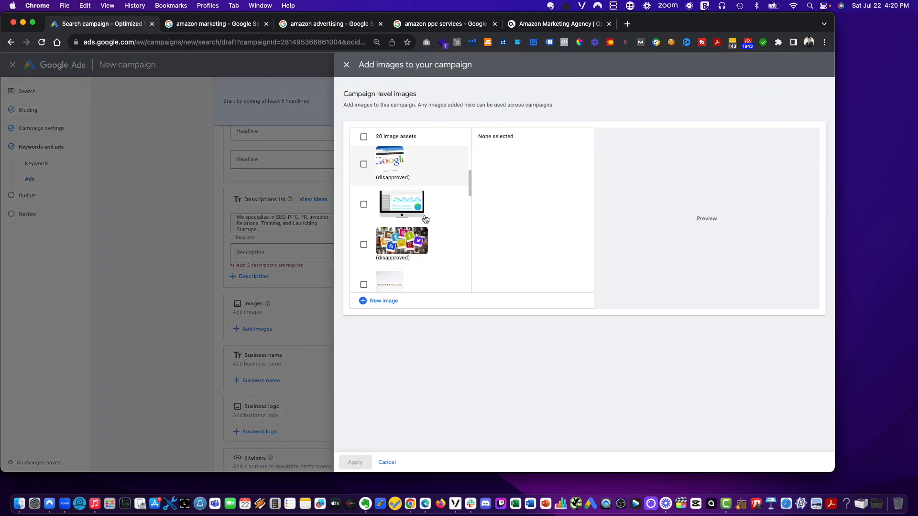
{"action": "scroll", "coordinate": [425, 220], "scroll_direction": "down", "scroll_amount": 8}
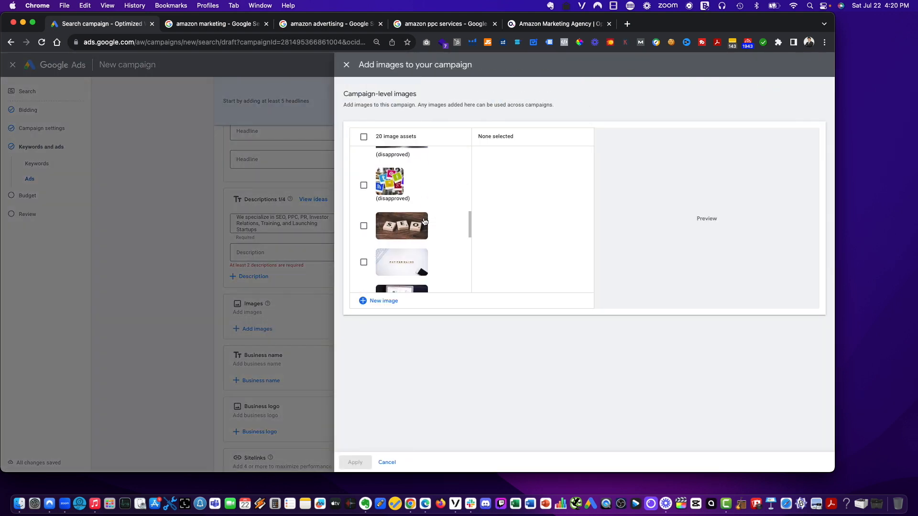
{"action": "scroll", "coordinate": [425, 220], "scroll_direction": "down", "scroll_amount": 3}
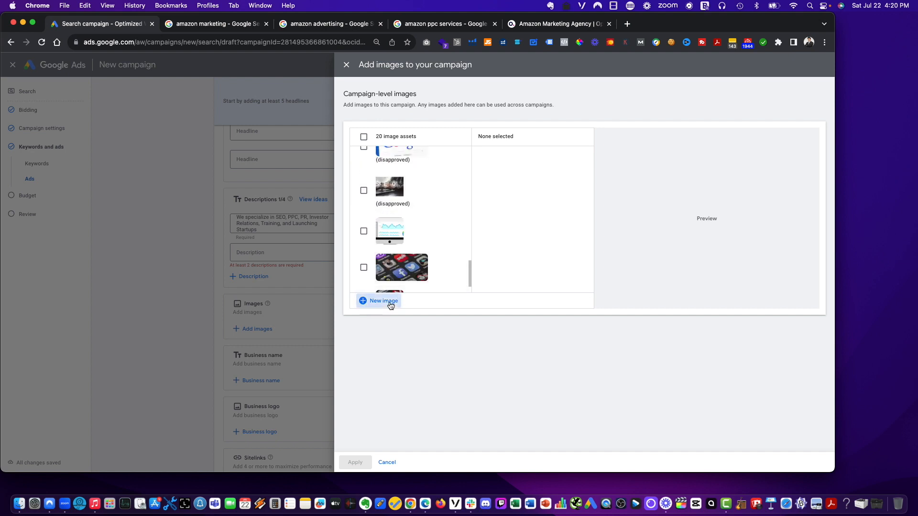
{"action": "left_click", "coordinate": [387, 301]}
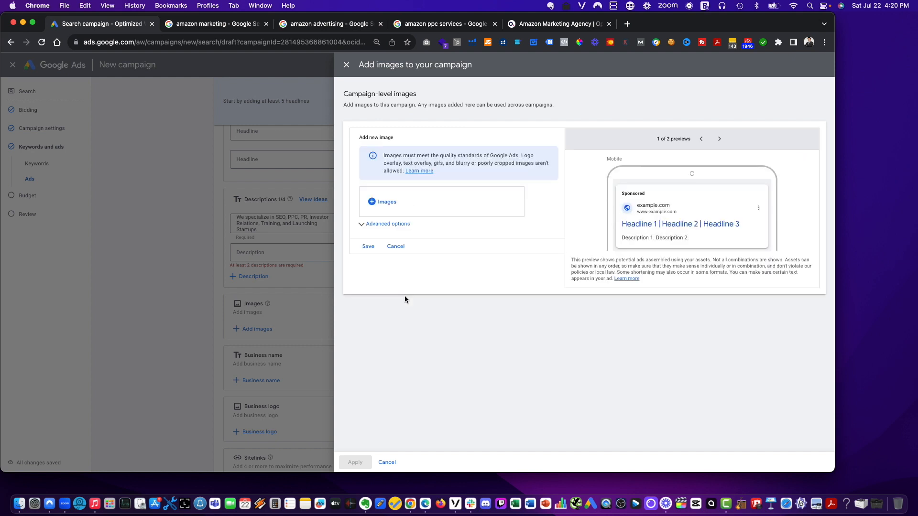
{"action": "left_click", "coordinate": [392, 224]}
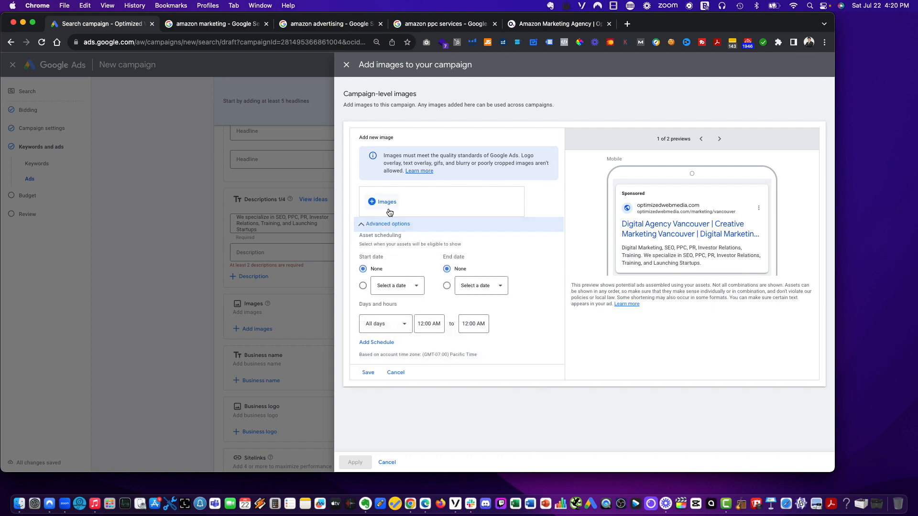
{"action": "left_click", "coordinate": [385, 202]}
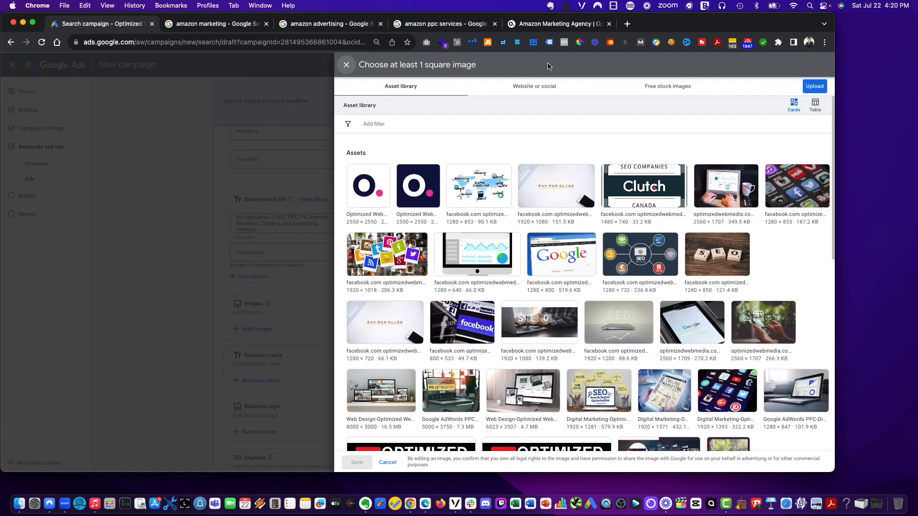
- Look through the asset library for a suitable picture, and search the free stock images for "amazon"
{"action": "scroll", "coordinate": [634, 191], "scroll_direction": "down", "scroll_amount": 15}
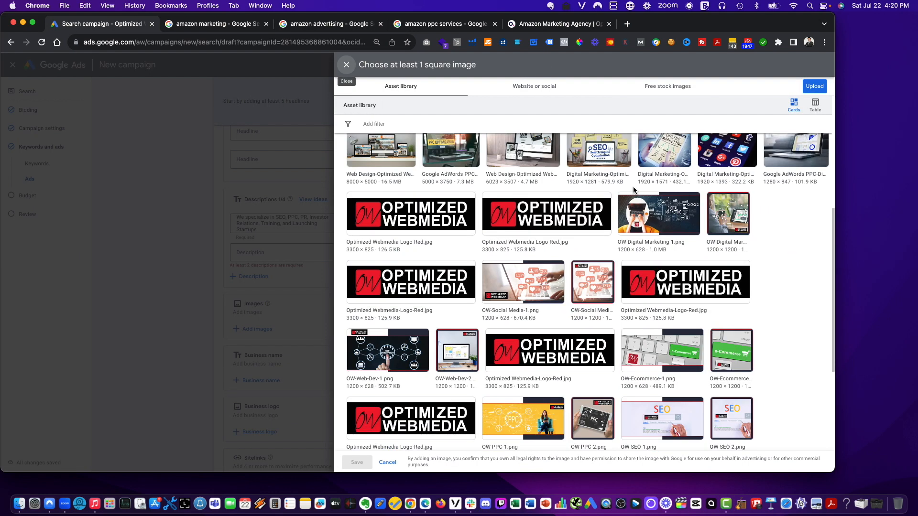
{"action": "scroll", "coordinate": [634, 191], "scroll_direction": "up", "scroll_amount": 15}
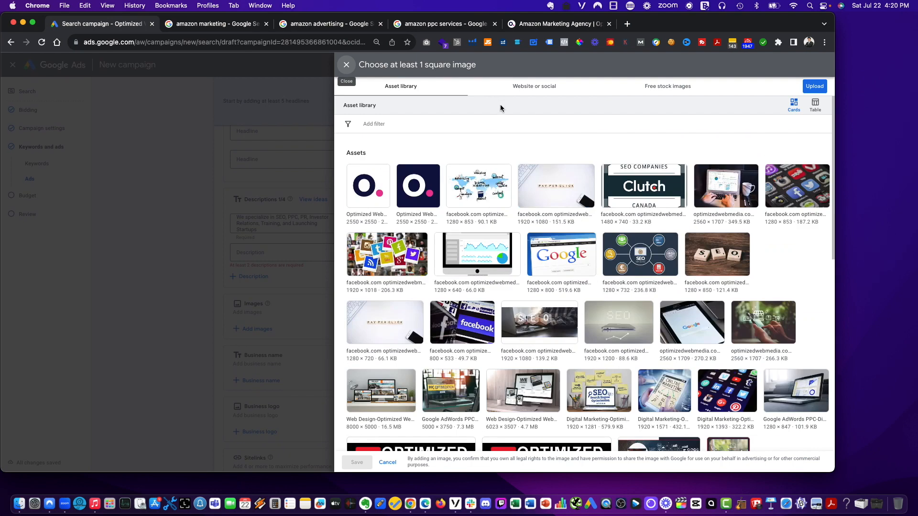
{"action": "left_click", "coordinate": [558, 85]}
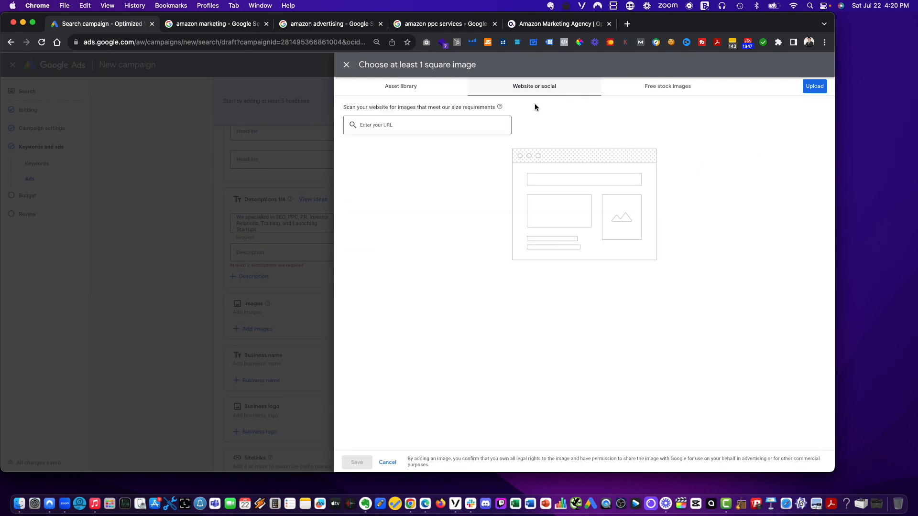
{"action": "left_click", "coordinate": [676, 93]}
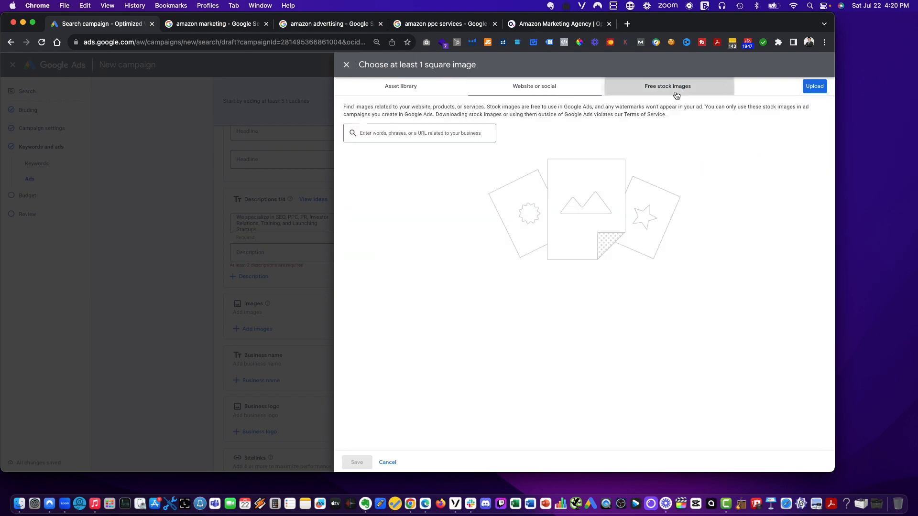
{"action": "left_click", "coordinate": [441, 136]}
{"action": "type", "text": "am"}
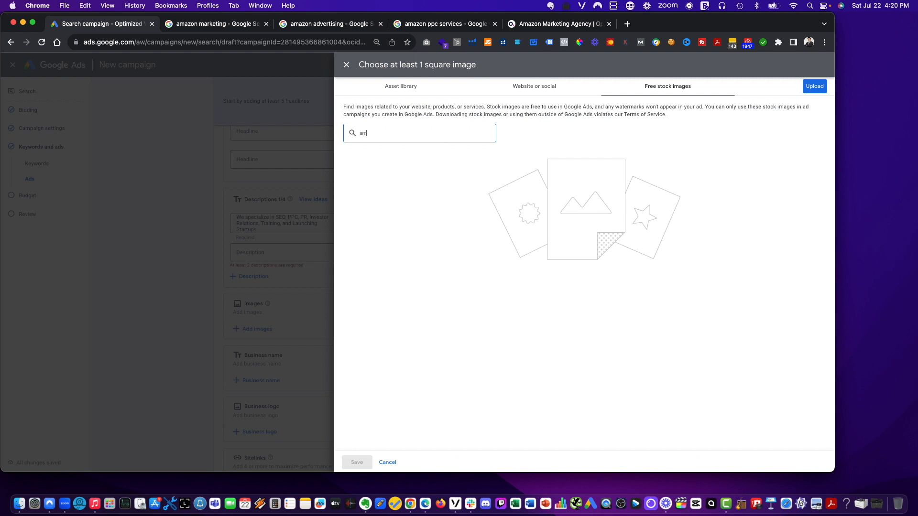
{"action": "type", "text": "azon"}
{"action": "key", "text": "Return"}
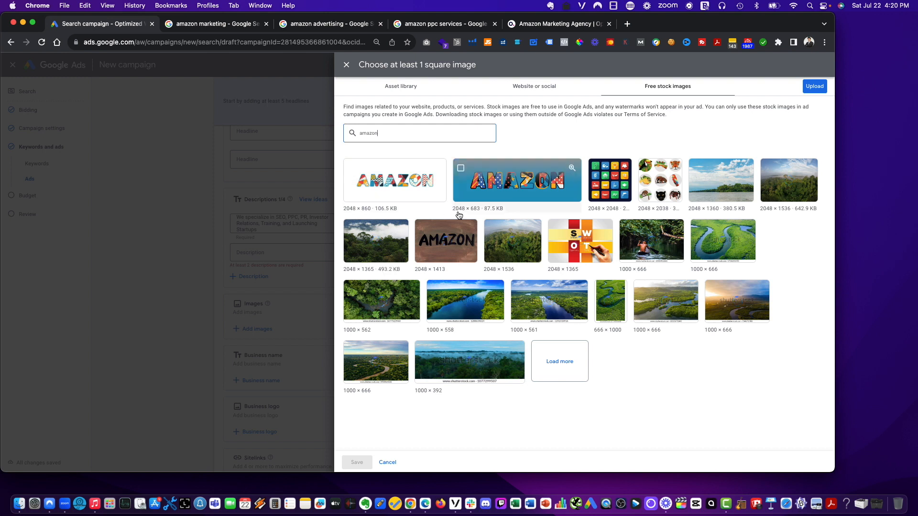
- Select the two stock images with colourful AMAZON lettering, one on white and one on blue, for the campaign
{"action": "left_click", "coordinate": [351, 169]}
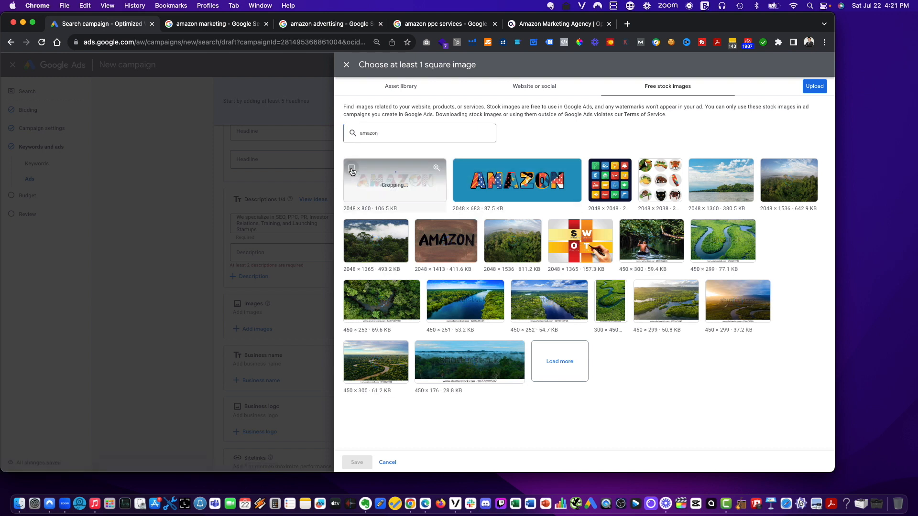
{"action": "left_click", "coordinate": [461, 168]}
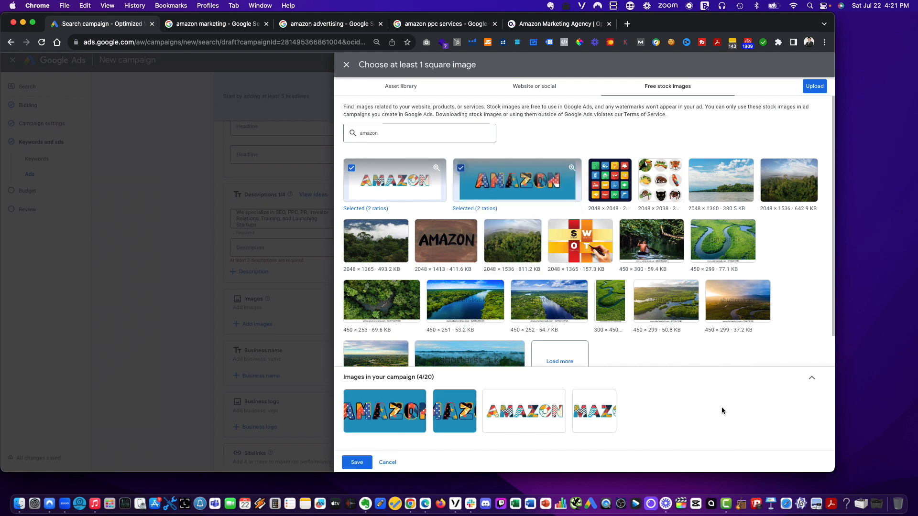
{"action": "scroll", "coordinate": [648, 210], "scroll_direction": "down", "scroll_amount": 1}
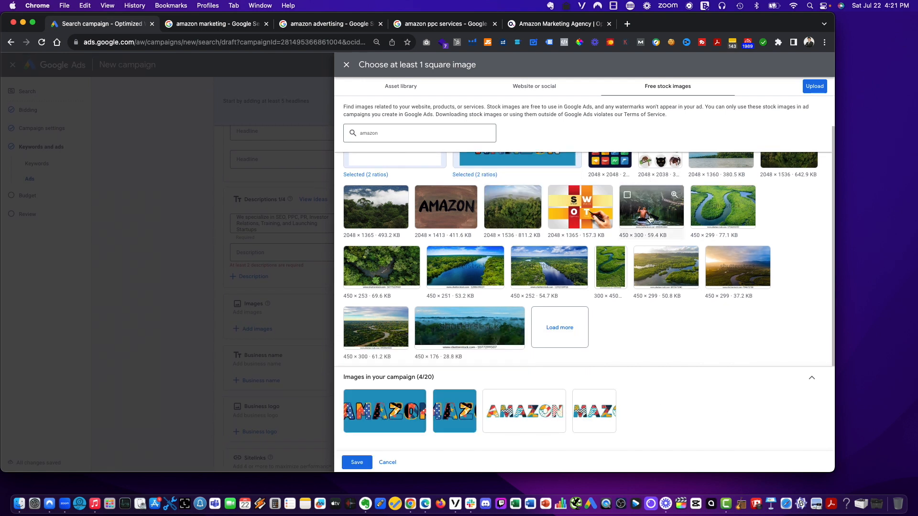
{"action": "scroll", "coordinate": [474, 158], "scroll_direction": "up", "scroll_amount": 1}
- Search the free stock images for "amazon marketing", and replace that search with "ecommerce"
{"action": "left_click", "coordinate": [435, 132]}
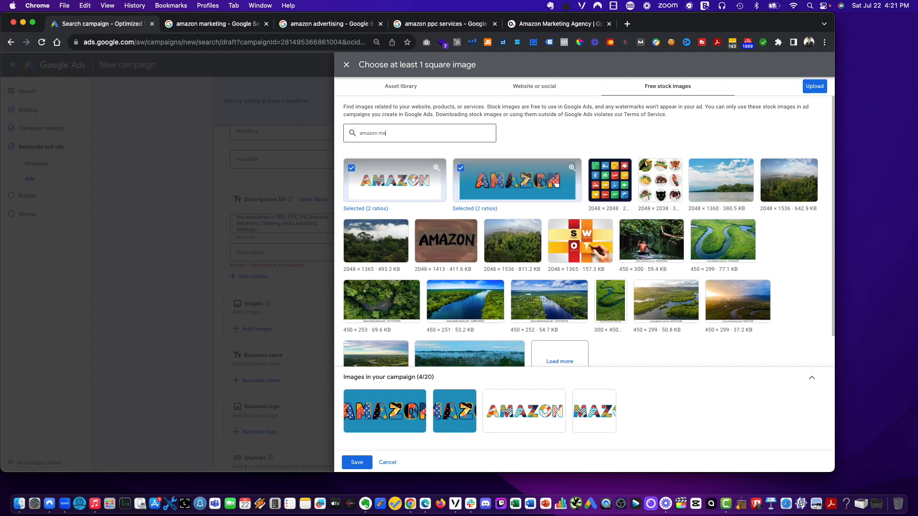
{"action": "type", "text": "marketing"}
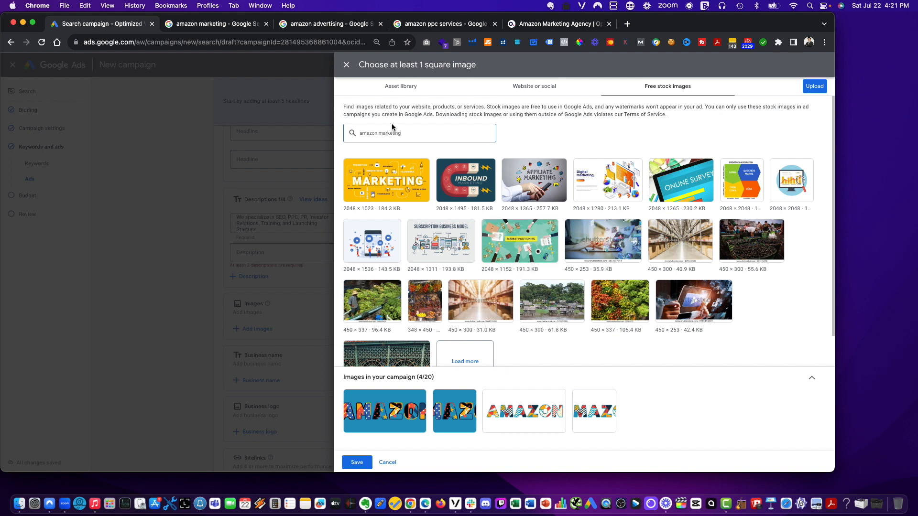
{"action": "key", "text": "super+a"}
{"action": "type", "text": "ecommerce"}
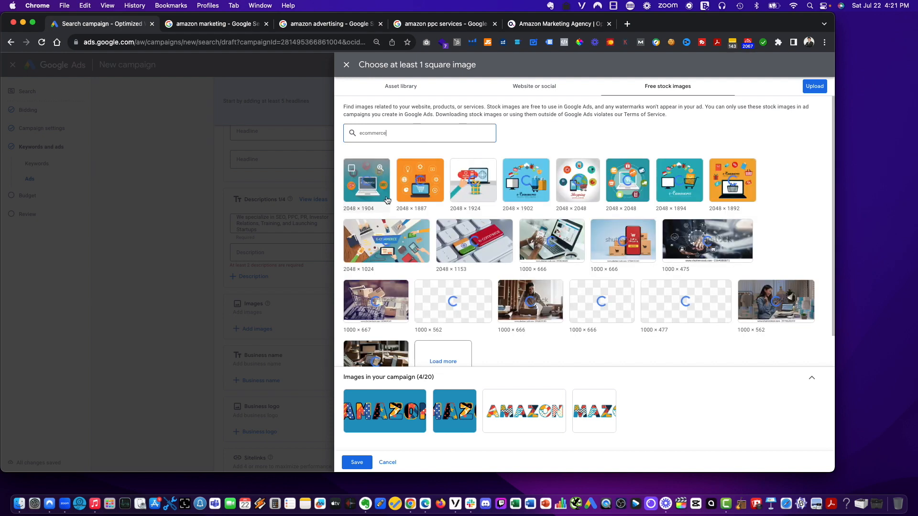
- Select the orange online-store image, the orange e-commerce laptop with basket, and the E-COMMERCE desk illustration from the stock results
{"action": "left_click", "coordinate": [405, 171]}
{"action": "left_click", "coordinate": [717, 168]}
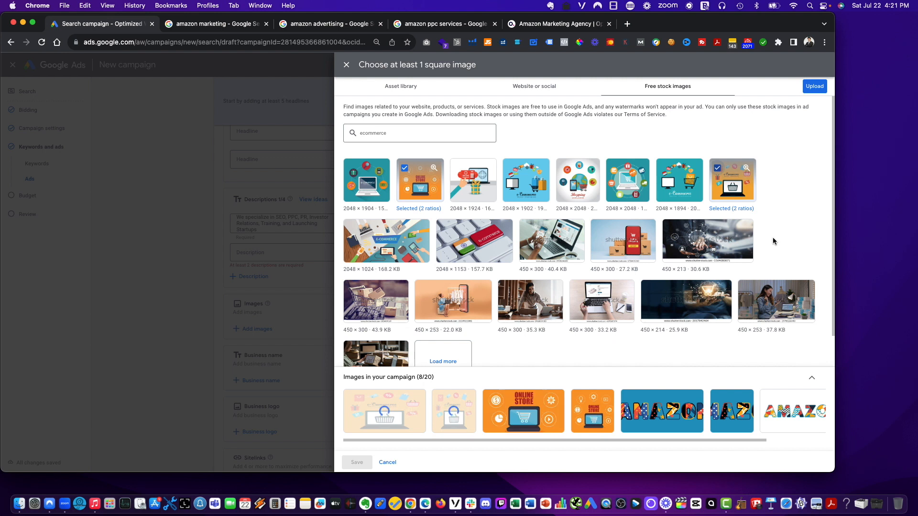
{"action": "scroll", "coordinate": [764, 239], "scroll_direction": "down", "scroll_amount": 2}
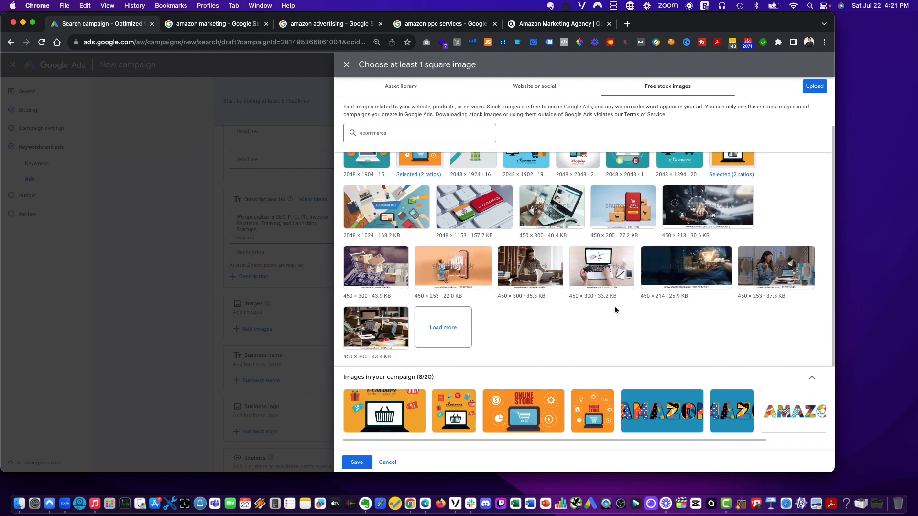
{"action": "scroll", "coordinate": [604, 335], "scroll_direction": "up", "scroll_amount": 2}
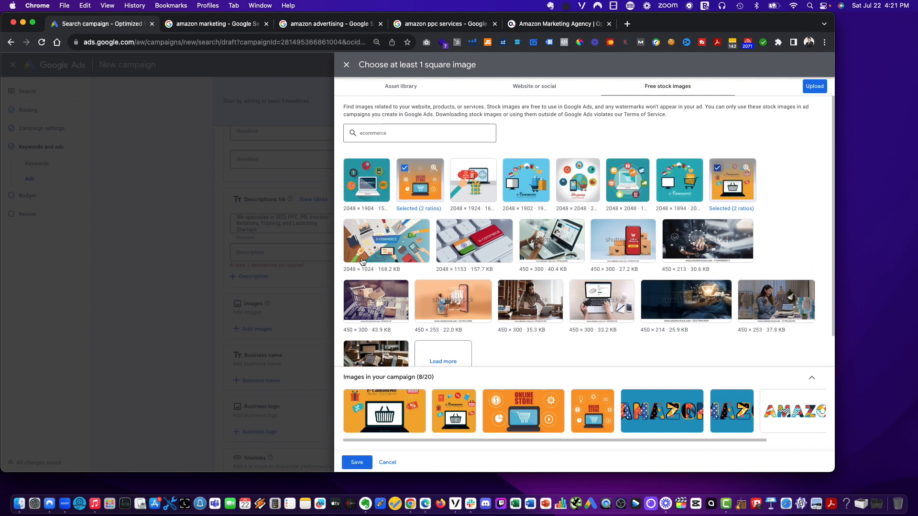
{"action": "left_click", "coordinate": [352, 230]}
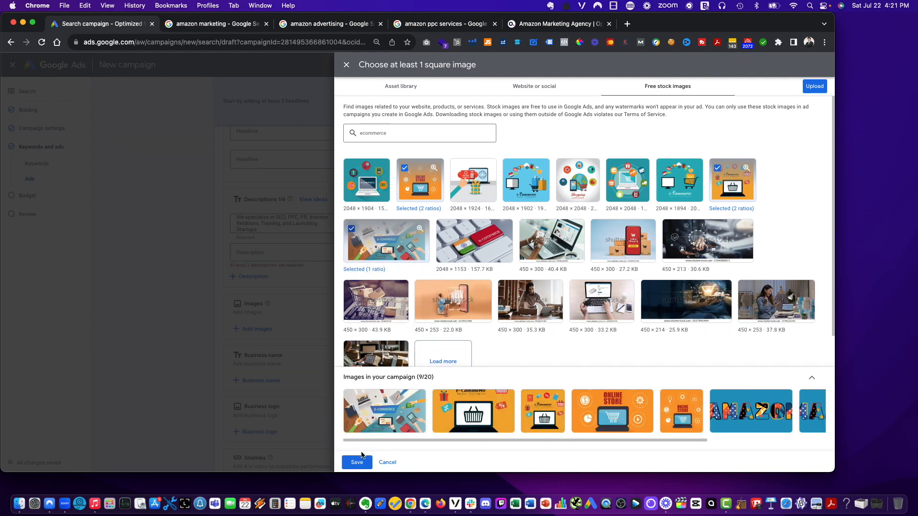
- Save the chosen images as new campaign-level images with the advanced options collapsed, and apply them to the campaign
{"action": "left_click", "coordinate": [358, 461]}
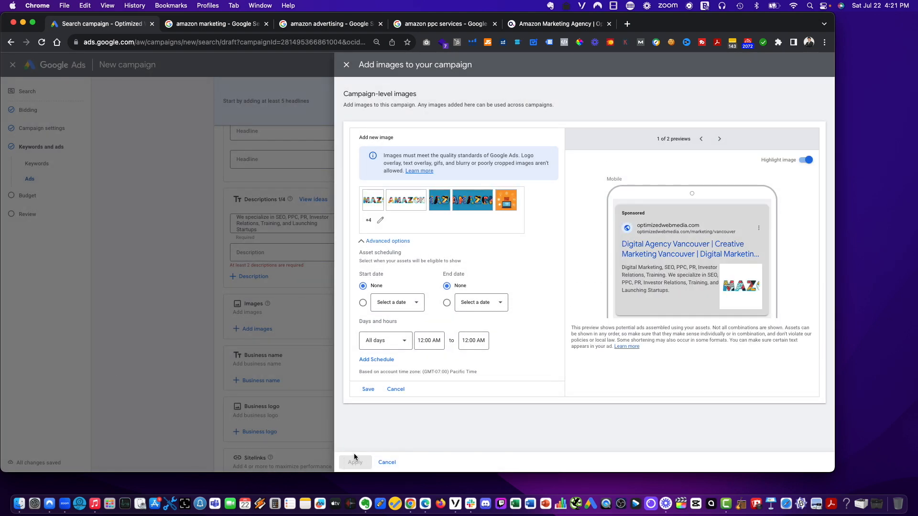
{"action": "left_click", "coordinate": [362, 242]}
{"action": "left_click", "coordinate": [368, 264]}
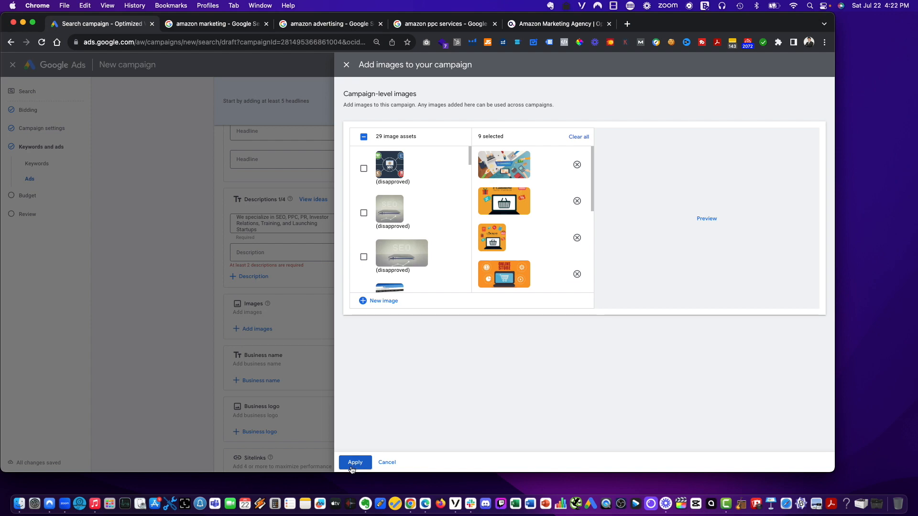
{"action": "left_click", "coordinate": [354, 463]}
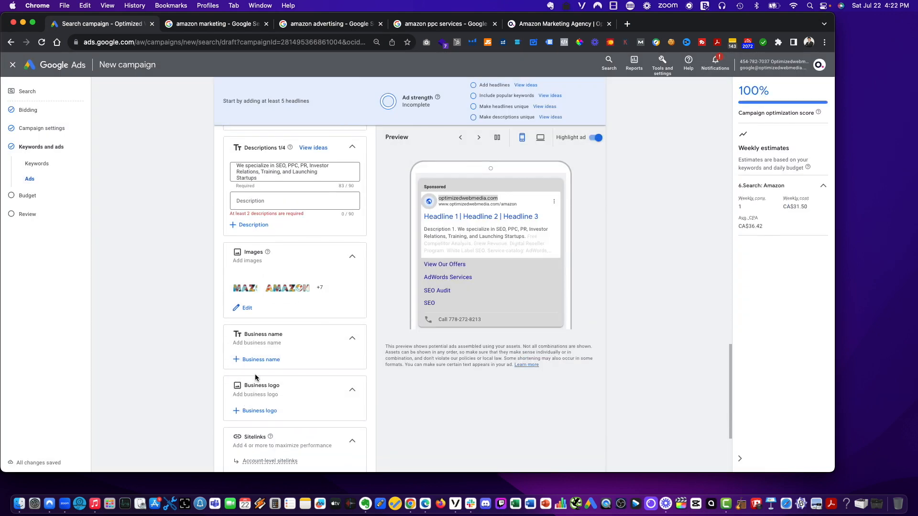
- Add "Optimized Webmedia" as the campaign-level business name and apply it
{"action": "left_click", "coordinate": [260, 361]}
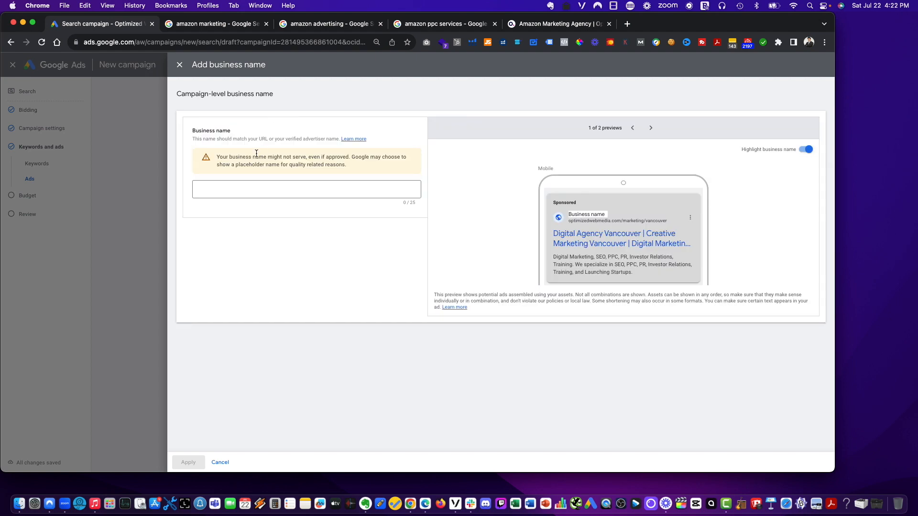
{"action": "left_click", "coordinate": [234, 191]}
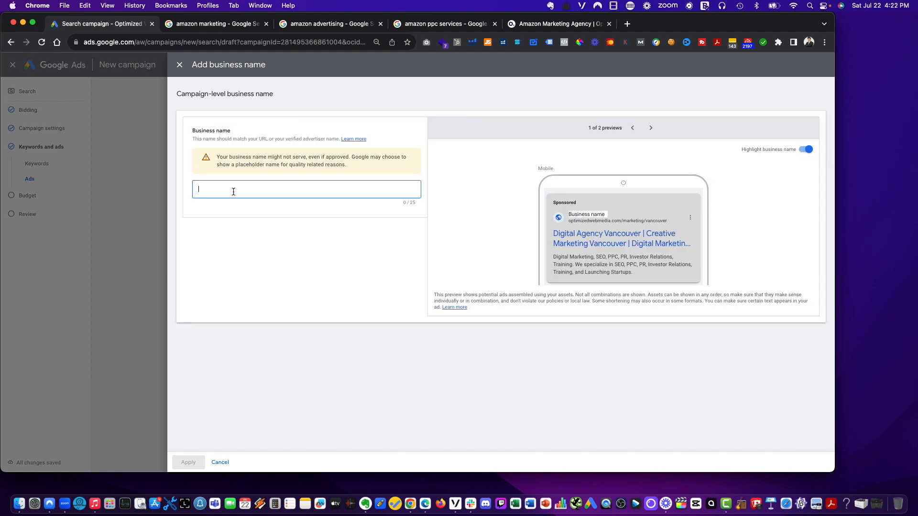
{"action": "type", "text": "Opt"}
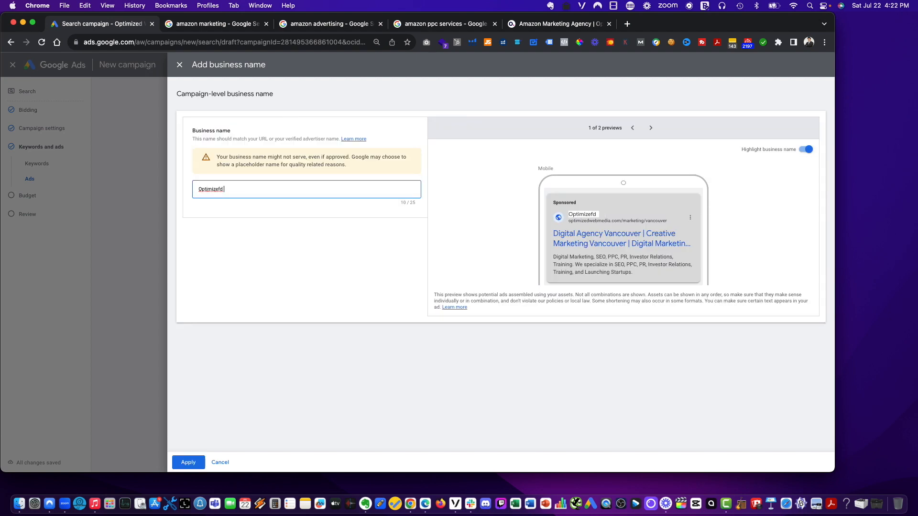
{"action": "type", "text": "imized Webmedia"}
{"action": "left_click", "coordinate": [188, 462]}
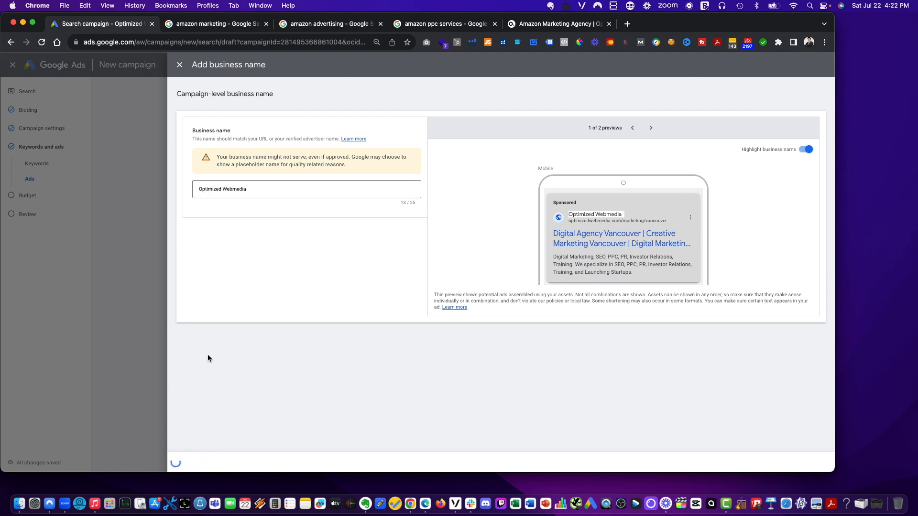
- Add the "O." logo on a white background from the asset library as the campaign's business logo
{"action": "scroll", "coordinate": [187, 342], "scroll_direction": "down", "scroll_amount": 2}
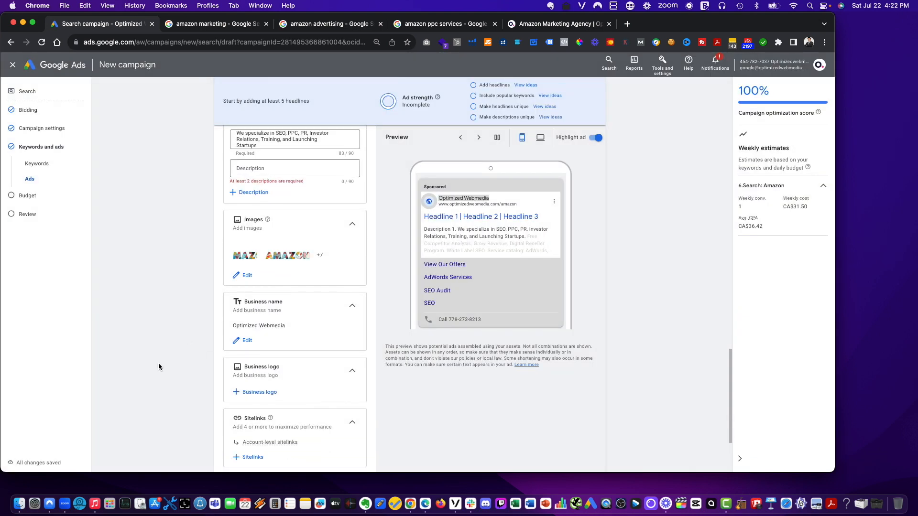
{"action": "left_click", "coordinate": [264, 327]}
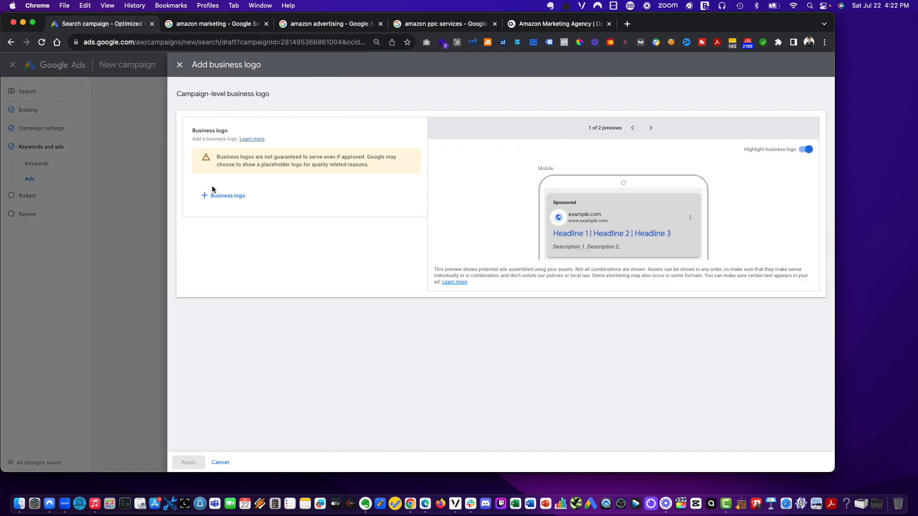
{"action": "left_click", "coordinate": [229, 198]}
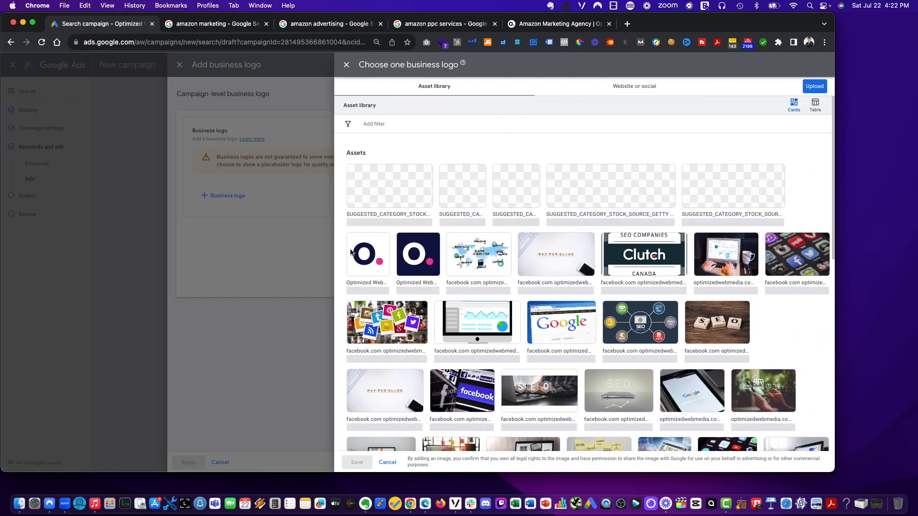
{"action": "left_click", "coordinate": [368, 254]}
{"action": "left_click", "coordinate": [366, 461]}
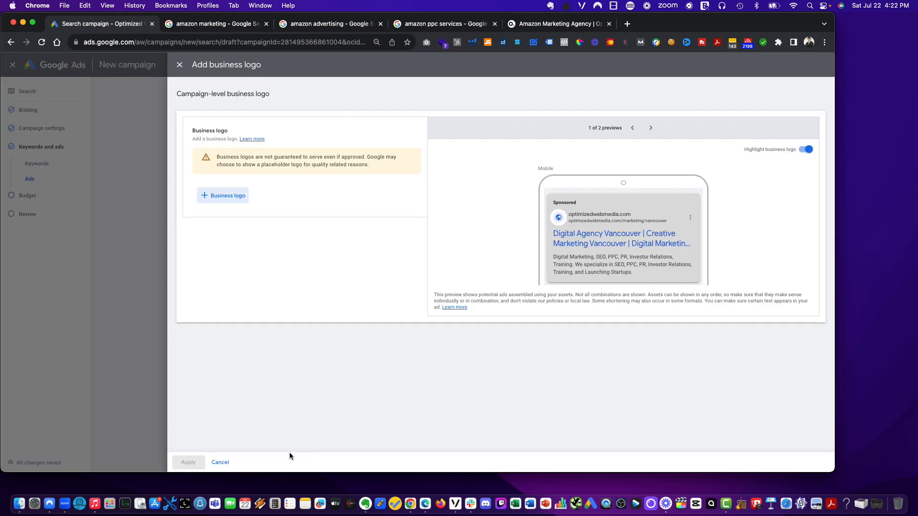
{"action": "left_click", "coordinate": [189, 462]}
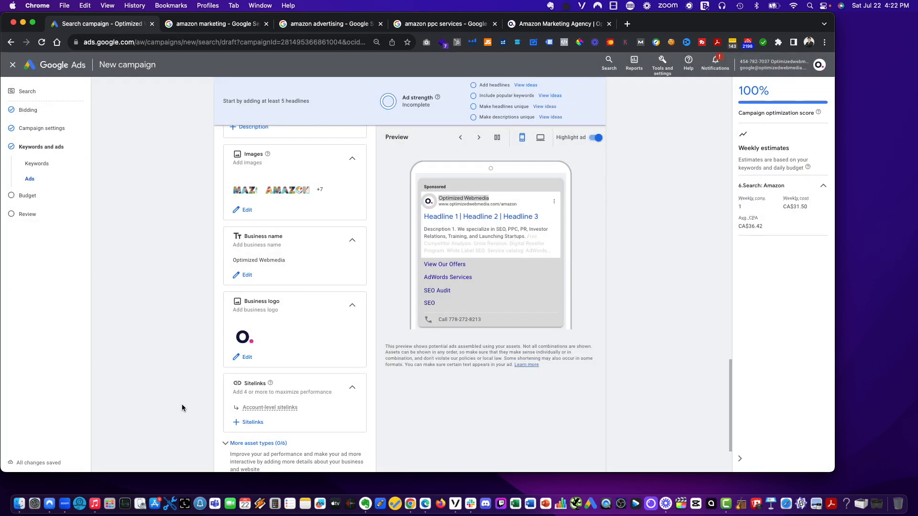
- Select the existing "Request a Quote" sitelink from the asset library for the campaign
{"action": "scroll", "coordinate": [182, 404], "scroll_direction": "down", "scroll_amount": 2}
{"action": "left_click", "coordinate": [254, 347]}
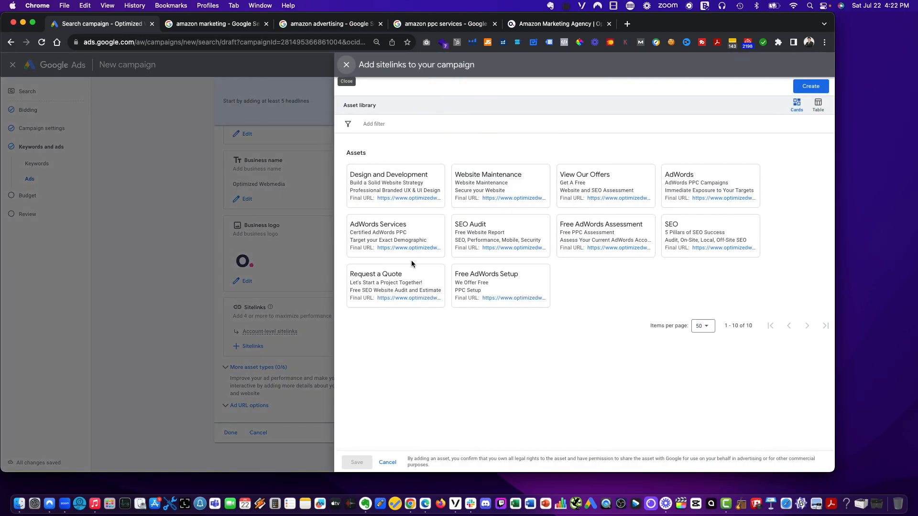
{"action": "left_click", "coordinate": [406, 277]}
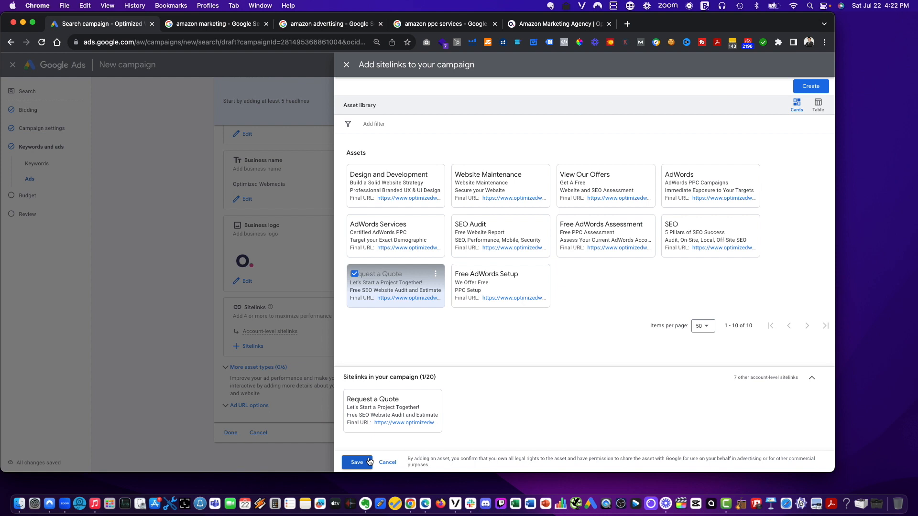
{"action": "mouse_move", "coordinate": [387, 399]}
{"action": "left_click", "coordinate": [399, 286]}
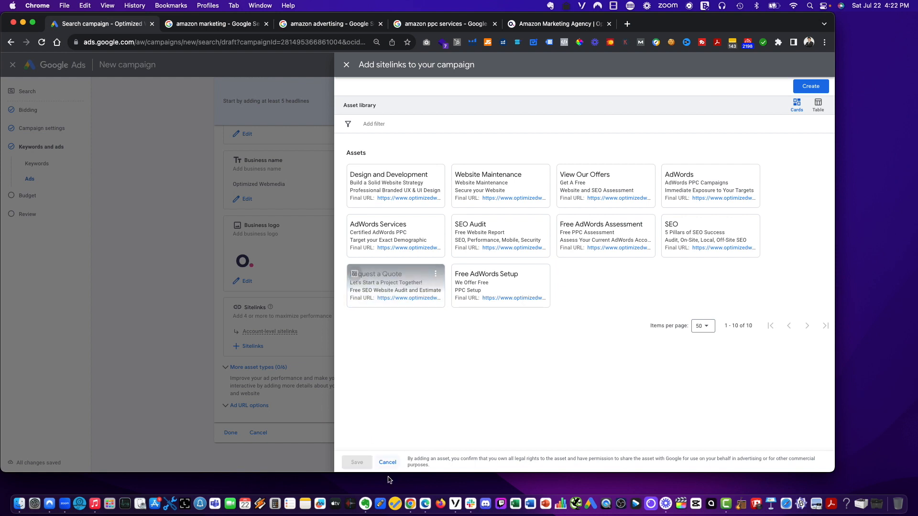
{"action": "left_click", "coordinate": [366, 283]}
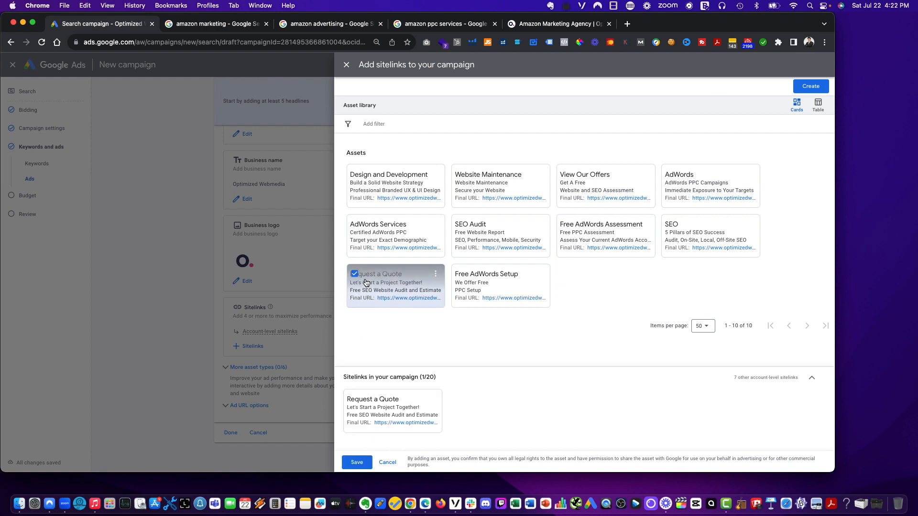
- Try a filter search for "amazon" in the sitelink library, dismiss it, and save the selected sitelink to the campaign
{"action": "left_click", "coordinate": [402, 126]}
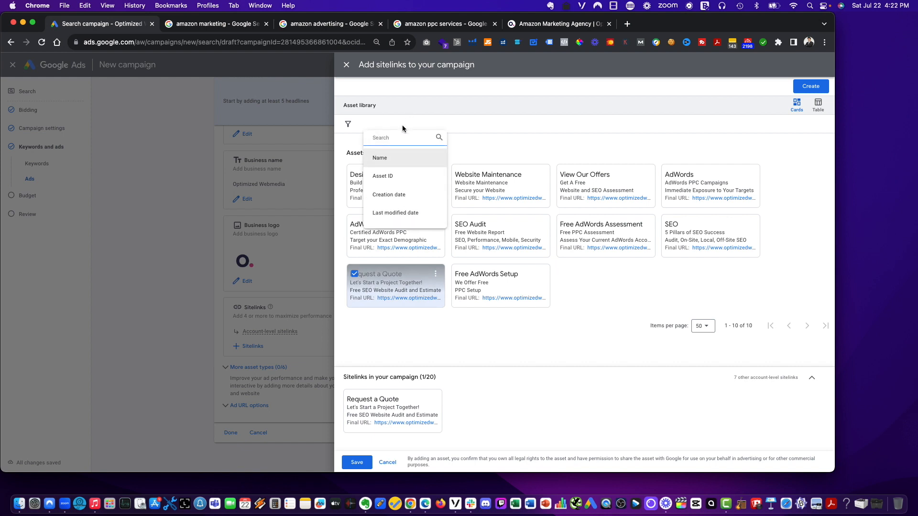
{"action": "type", "text": "amazon"}
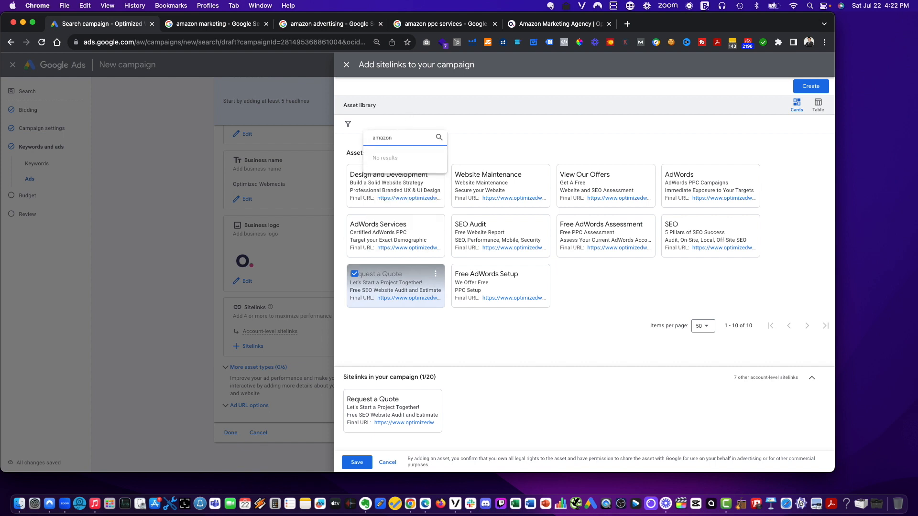
{"action": "key", "text": "Escape"}
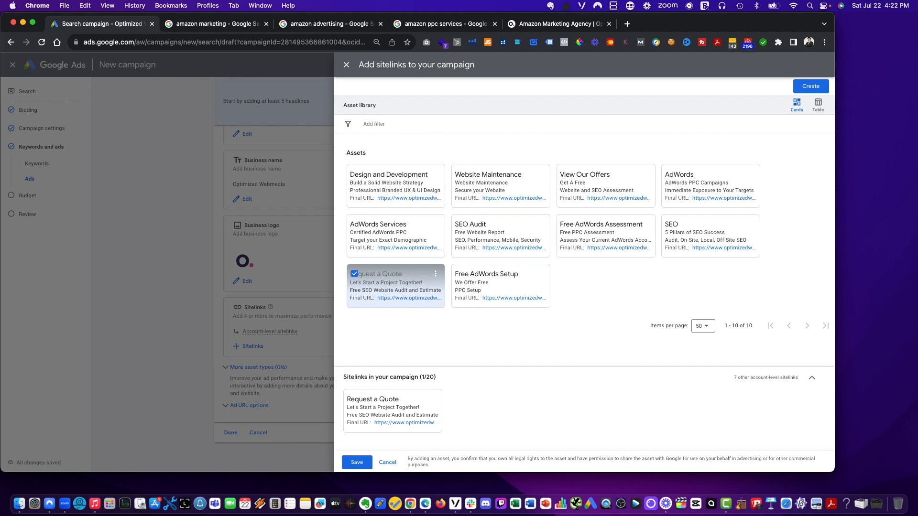
{"action": "left_click", "coordinate": [356, 462]}
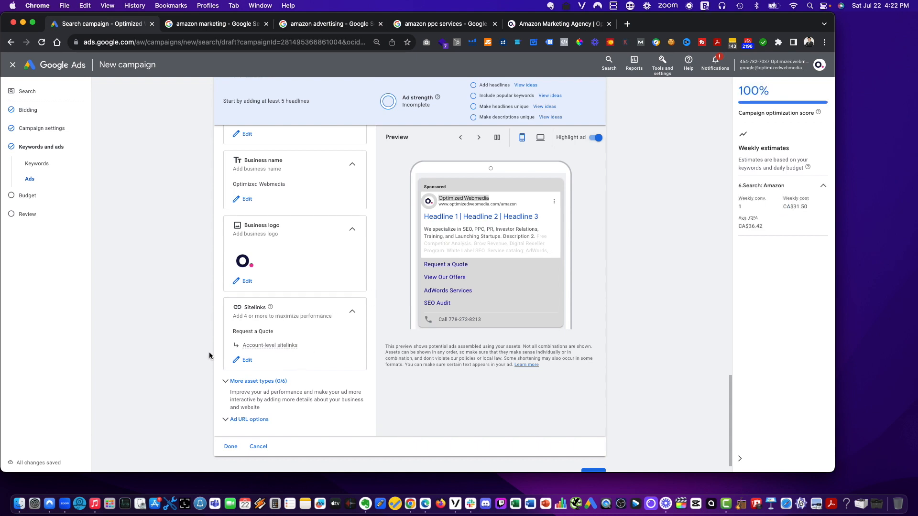
- Check the account-level sitelinks and the sitelink library without changing the selection, and return to the ad's headlines
{"action": "mouse_move", "coordinate": [266, 350]}
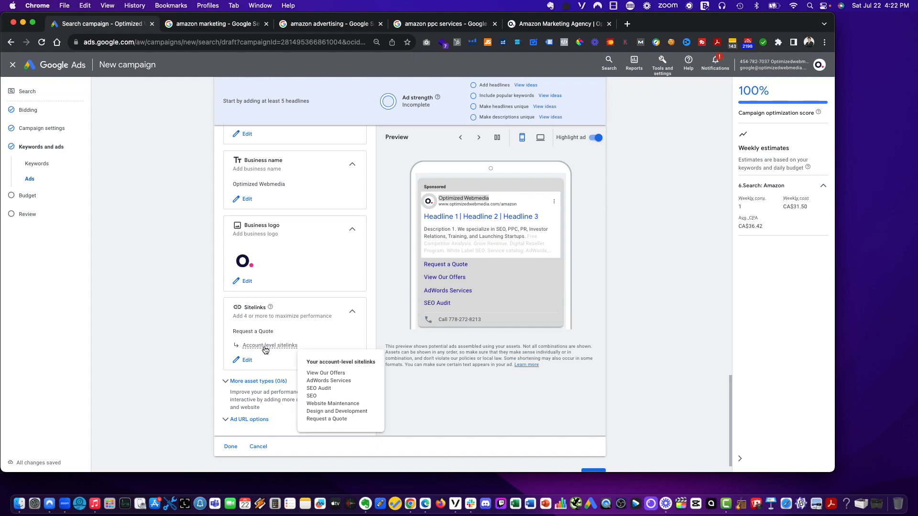
{"action": "left_click", "coordinate": [245, 361]}
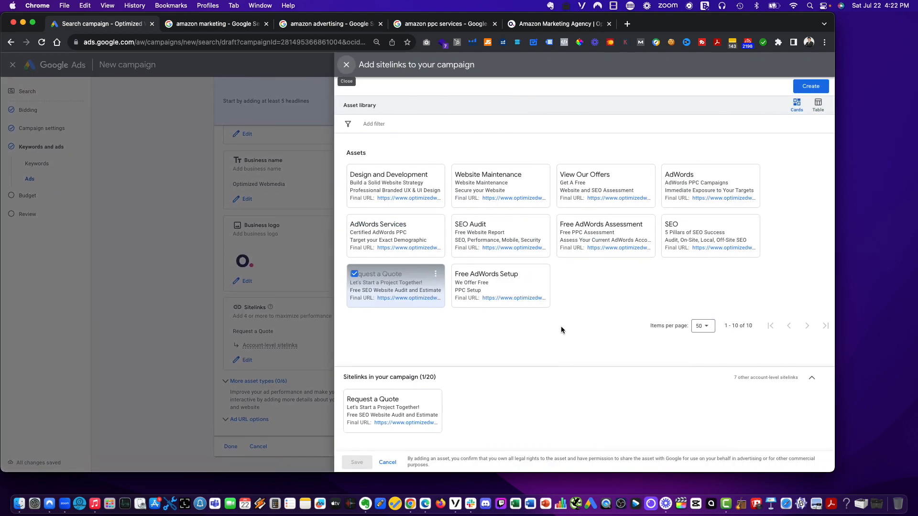
{"action": "left_click", "coordinate": [388, 462]}
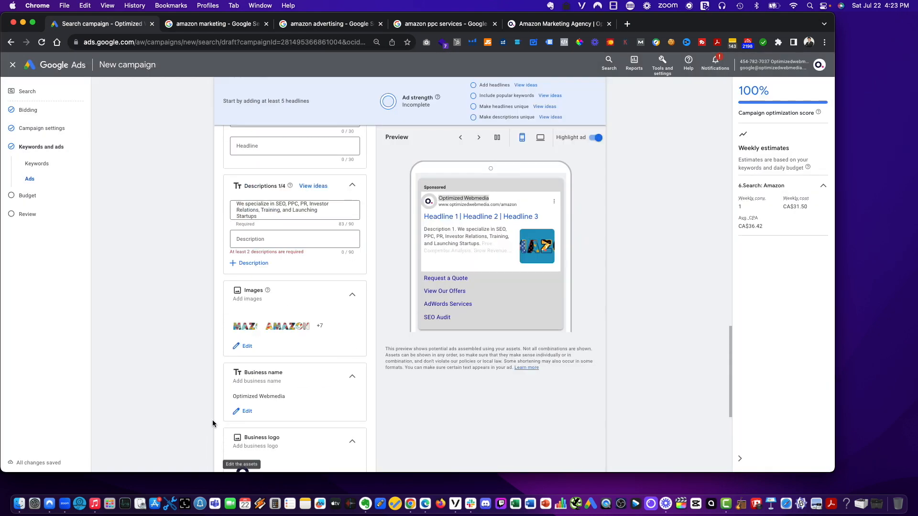
{"action": "scroll", "coordinate": [212, 424], "scroll_direction": "up", "scroll_amount": 7}
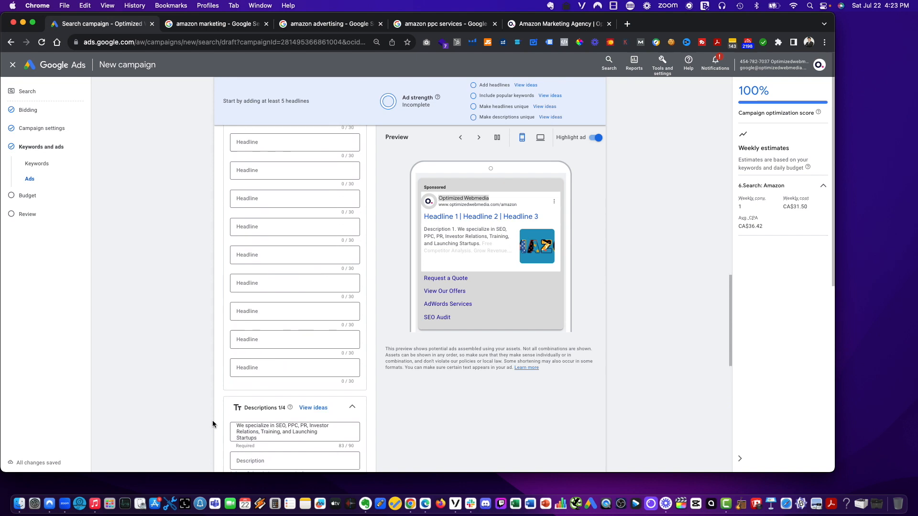
{"action": "scroll", "coordinate": [214, 424], "scroll_direction": "up", "scroll_amount": 3}
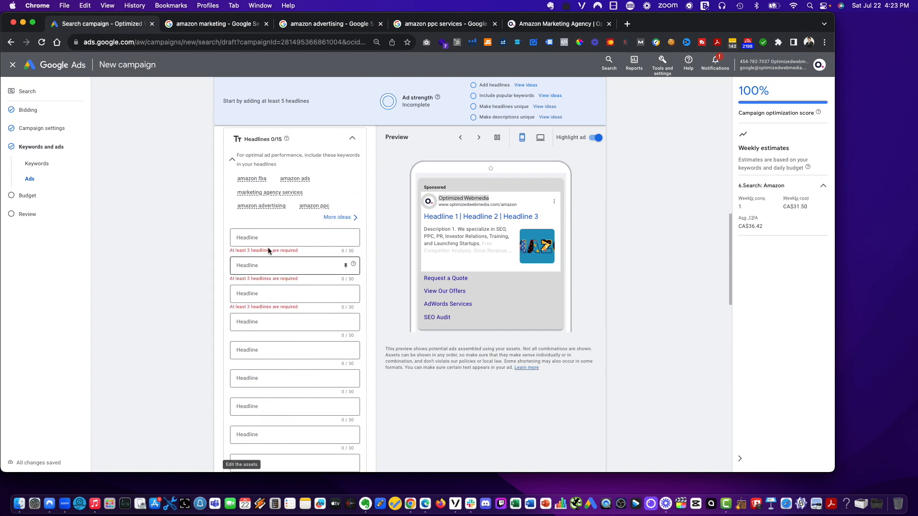
- Enter "Amazon Marketing Agency" as the ad's first headline
{"action": "left_click", "coordinate": [268, 238]}
{"action": "type", "text": "A"}
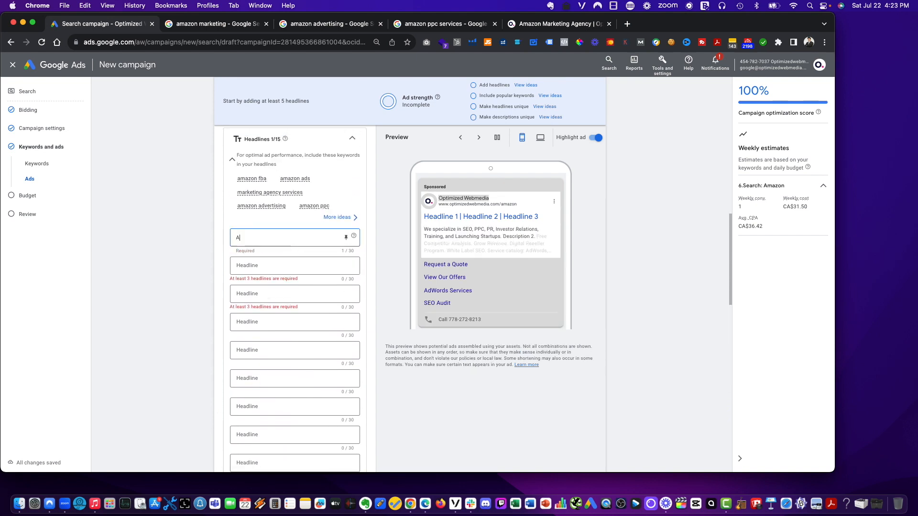
{"action": "type", "text": "mazon Marketing"}
{"action": "key", "text": "Tab"}
{"action": "left_click", "coordinate": [301, 237]}
{"action": "type", "text": "A"}
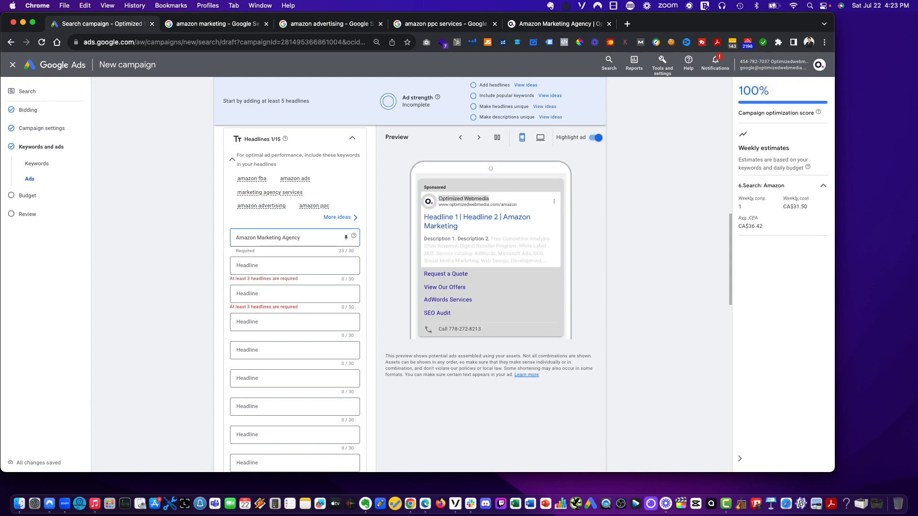
{"action": "type", "text": "gency"}
- Enter "Amazon Advertising Agency" as the ad's second headline
{"action": "left_click", "coordinate": [271, 268]}
{"action": "type", "text": "Amazon "}
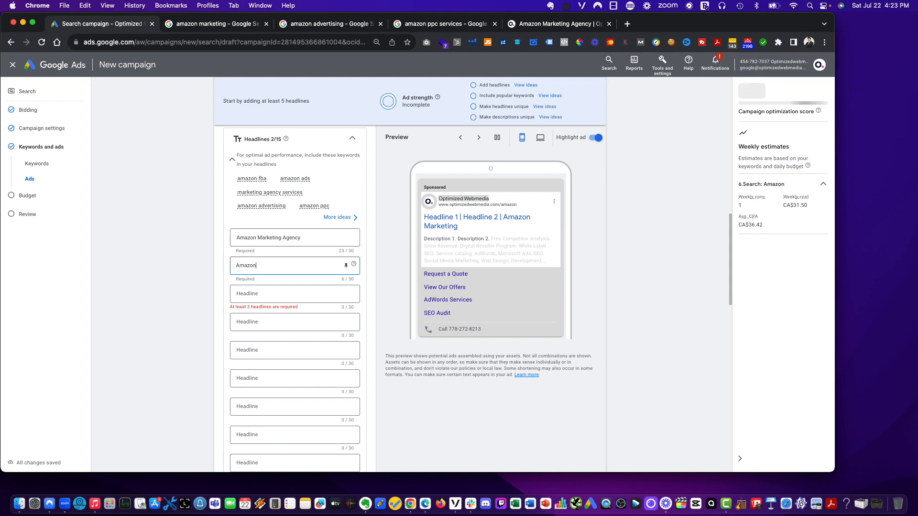
{"action": "type", "text": "Adve"}
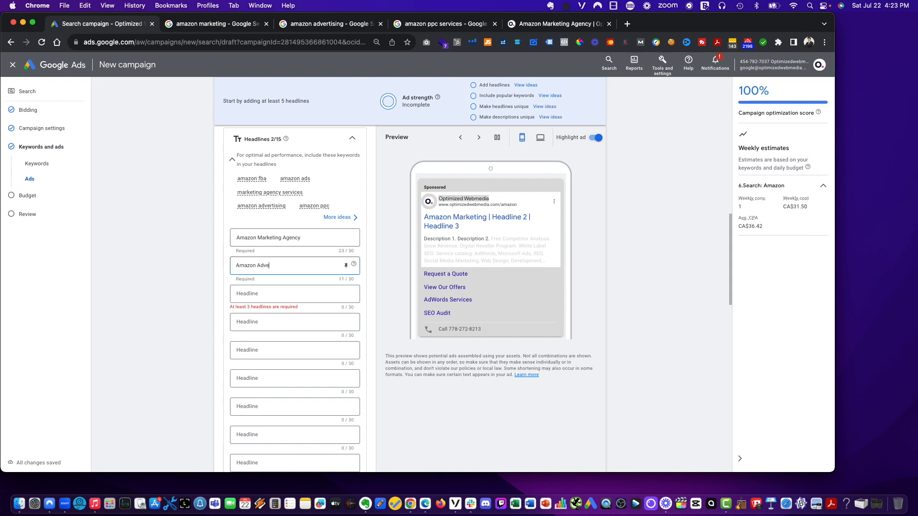
{"action": "type", "text": "rtising Agency"}
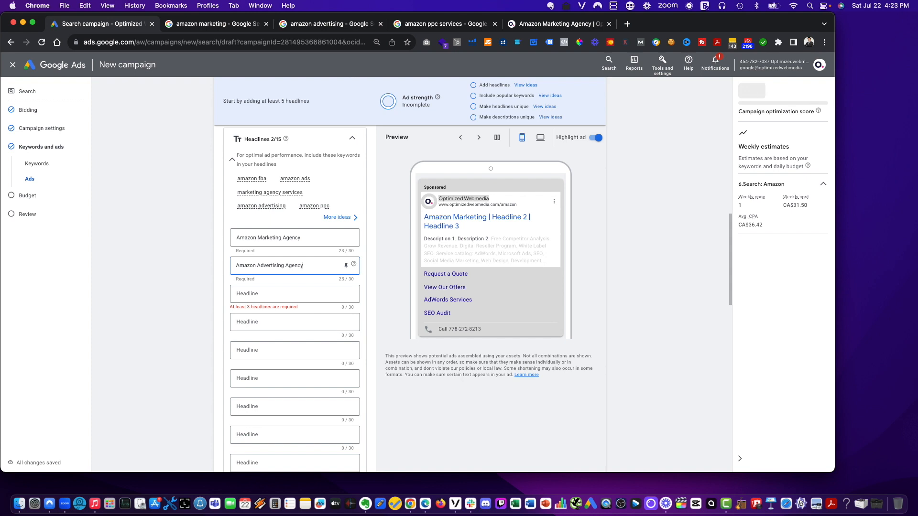
- Enter "Amazon PPC Services" as the third headline and "Amazon FBA Marketing" as the fourth
{"action": "left_click", "coordinate": [288, 289]}
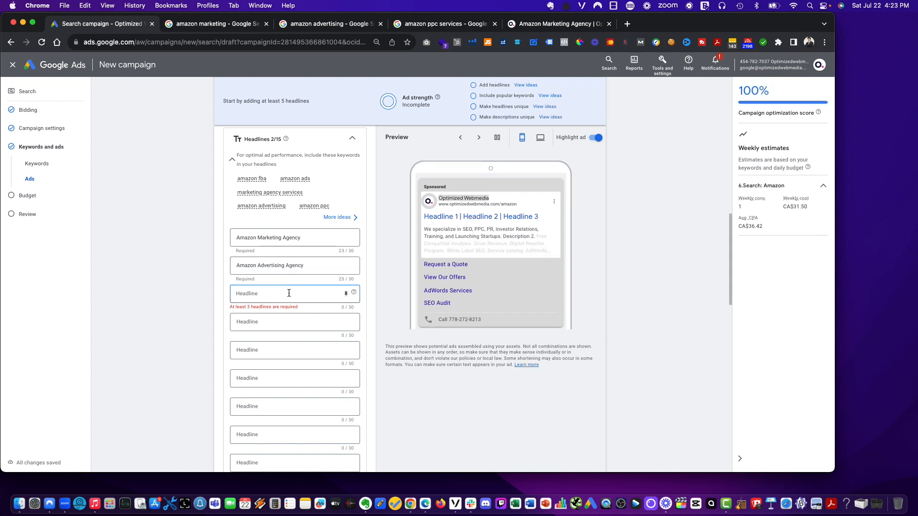
{"action": "type", "text": "Amazon PPC Services"}
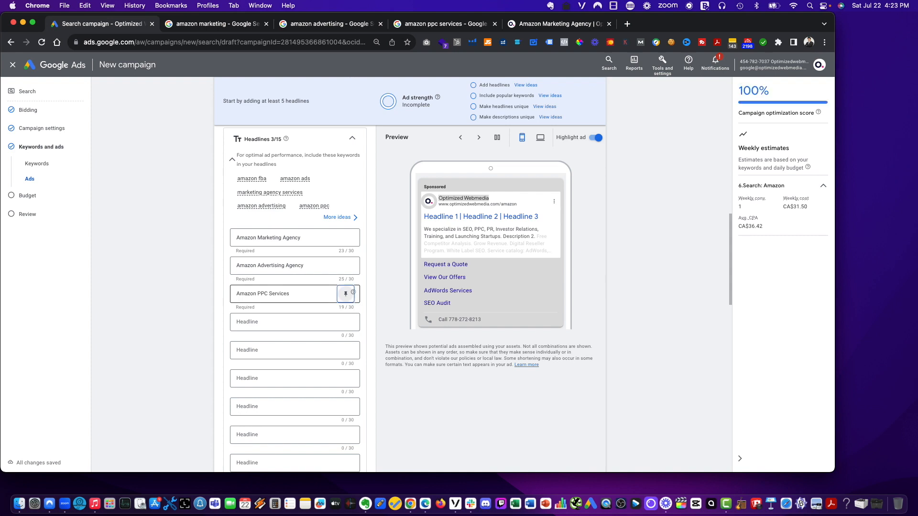
{"action": "key", "text": "Tab"}
{"action": "type", "text": "A"}
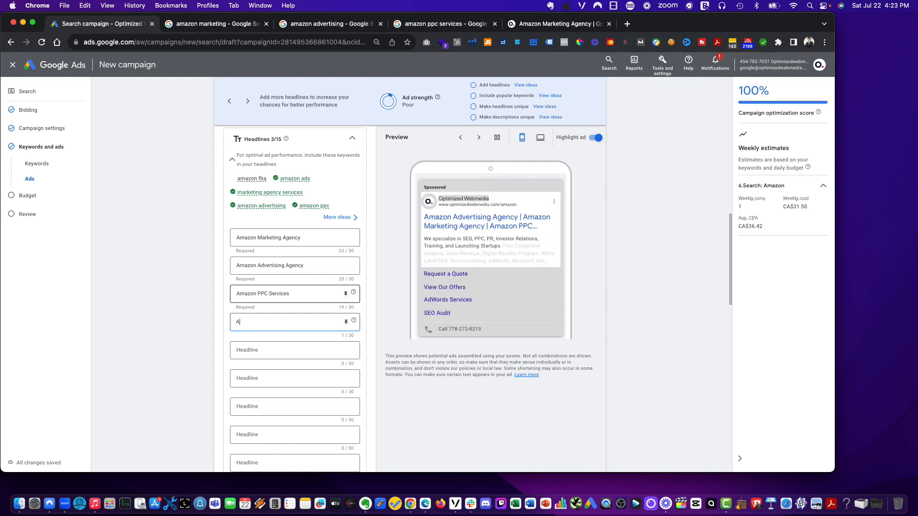
{"action": "type", "text": "mazon FBA M"}
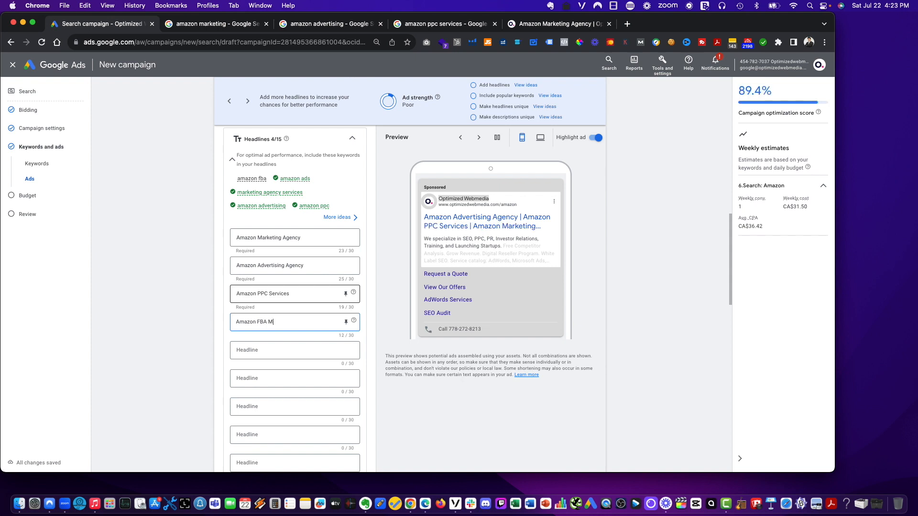
{"action": "type", "text": "arketing"}
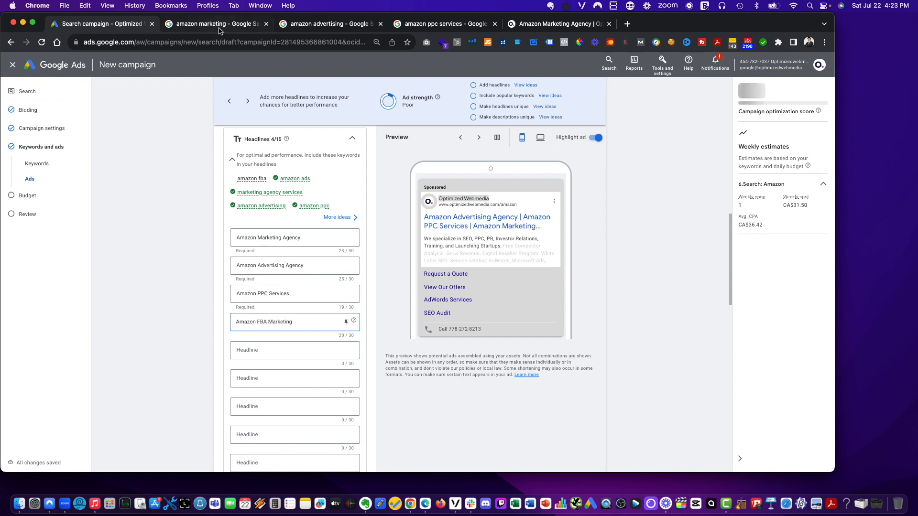
- Reuse "Amazon advertising solutions" from Amazon's sponsored result for "amazon marketing" as the fifth headline, capitalized as "Amazon Advertising Solutions"
{"action": "key", "text": "ctrl+Tab"}
{"action": "scroll", "coordinate": [389, 204], "scroll_direction": "down", "scroll_amount": 1}
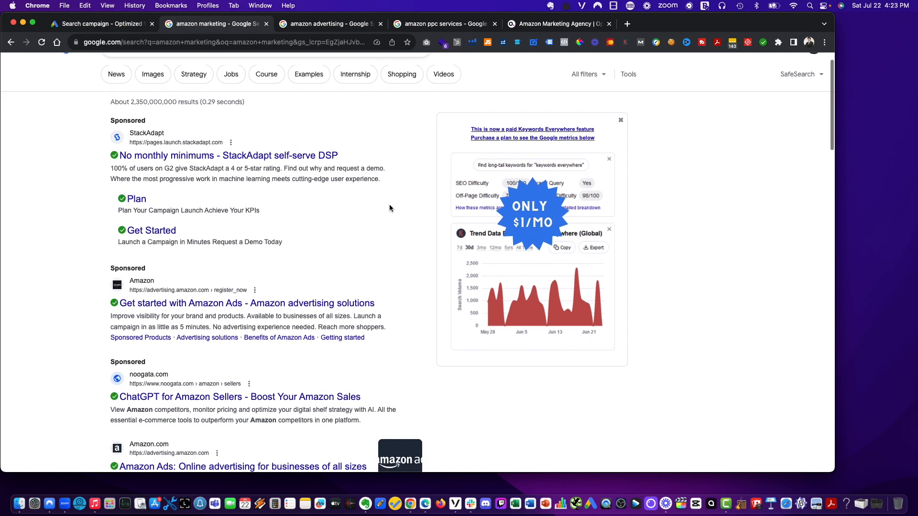
{"action": "left_click_drag", "start_coordinate": [400, 309], "coordinate": [254, 306]}
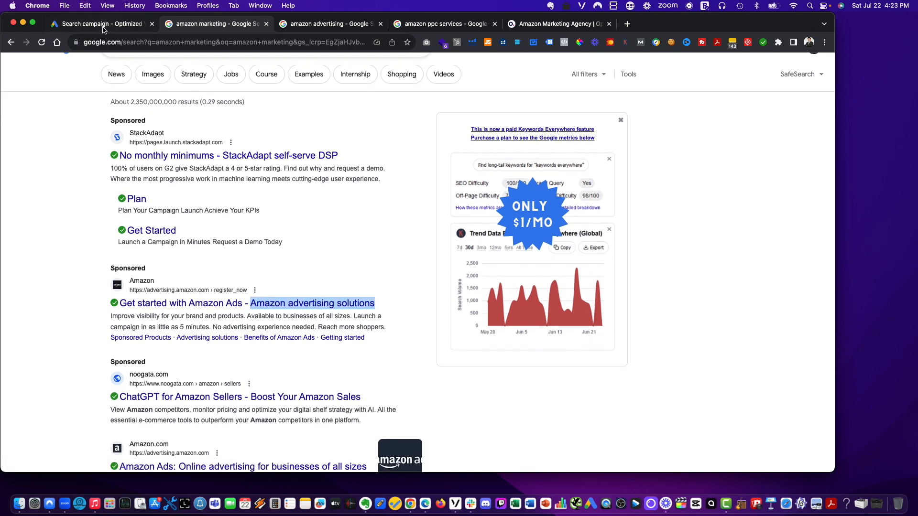
{"action": "key", "text": "ctrl+shift+Tab"}
{"action": "left_click", "coordinate": [286, 350]}
{"action": "type", "text": "Amazon advertising solutions"}
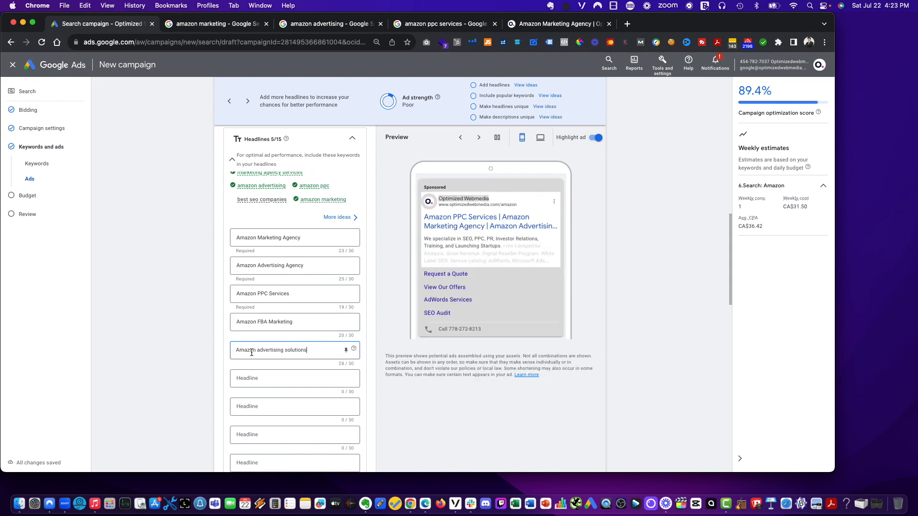
{"action": "left_click", "coordinate": [260, 352]}
{"action": "key", "text": "BackSpace"}
{"action": "type", "text": "A"}
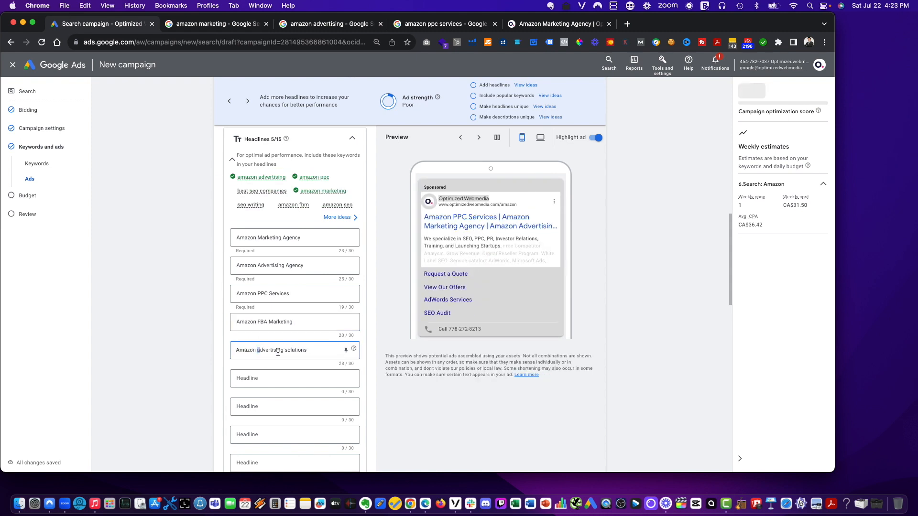
- Enter "Boost Your Amazon Sales" as the sixth headline
{"action": "left_click", "coordinate": [295, 372]}
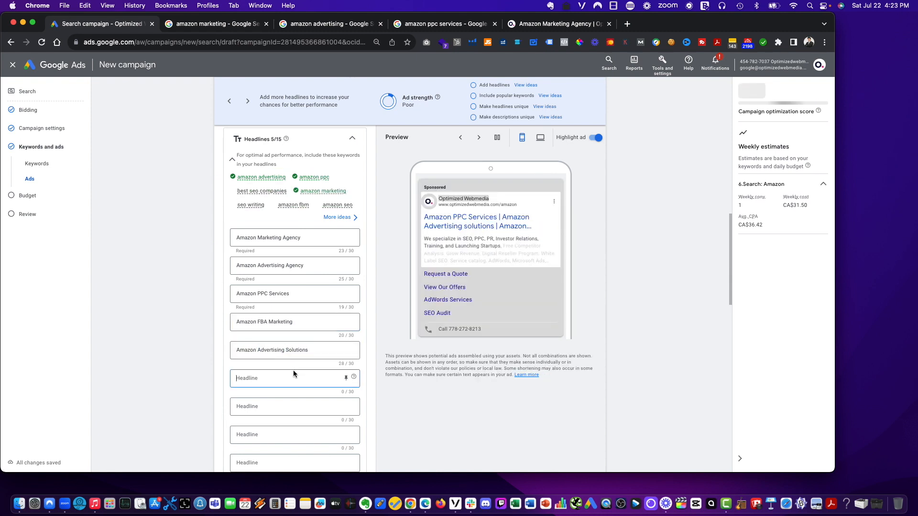
{"action": "type", "text": "Boost Yo"}
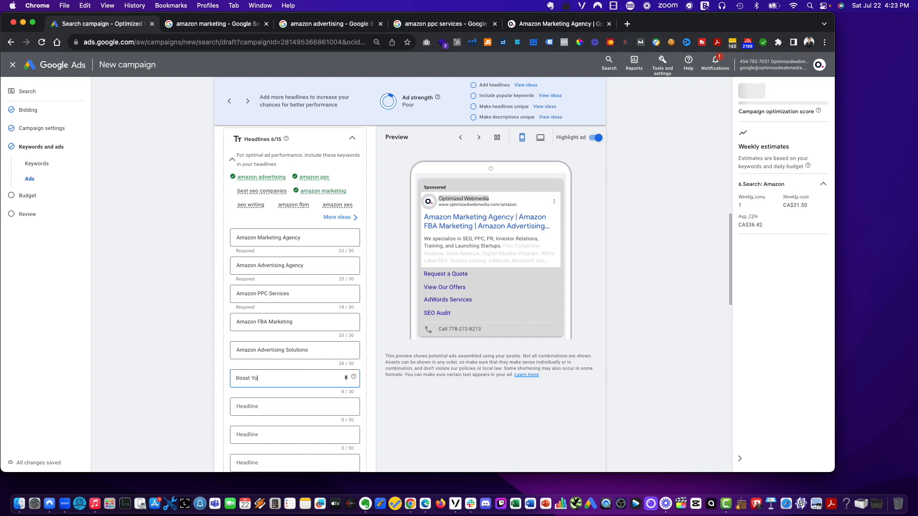
{"action": "type", "text": "ur Amazon Sales"}
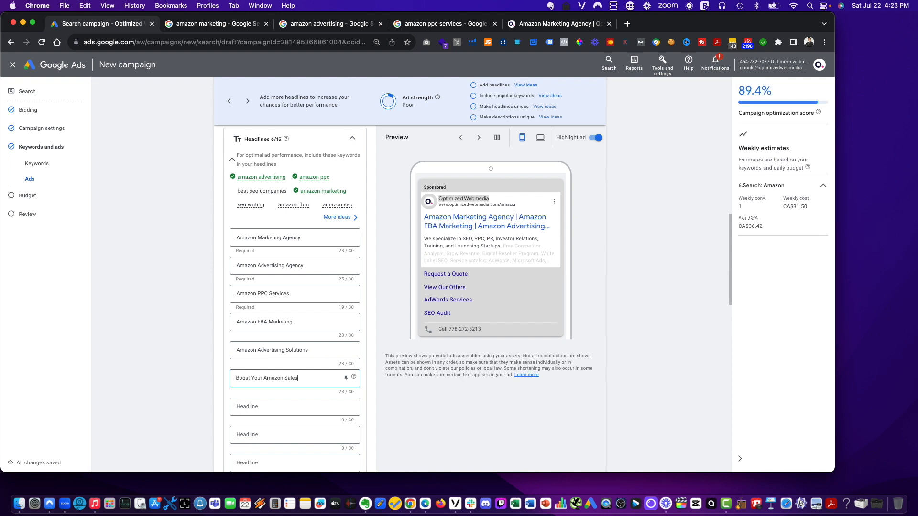
- Review competitor ads in the "amazon advertising" and "amazon ppc services" search results and enter "Amazon Sponsored Ads" as the seventh headline
{"action": "left_click", "coordinate": [352, 27]}
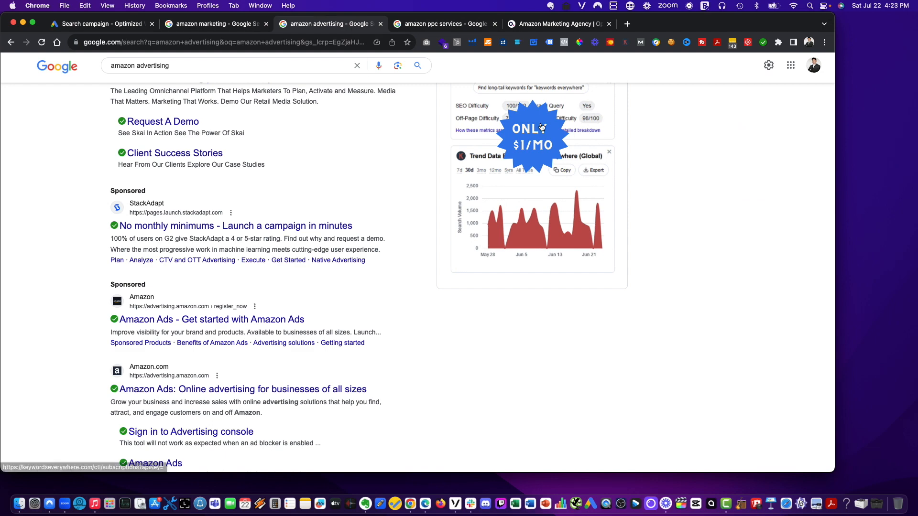
{"action": "scroll", "coordinate": [377, 167], "scroll_direction": "up", "scroll_amount": 3}
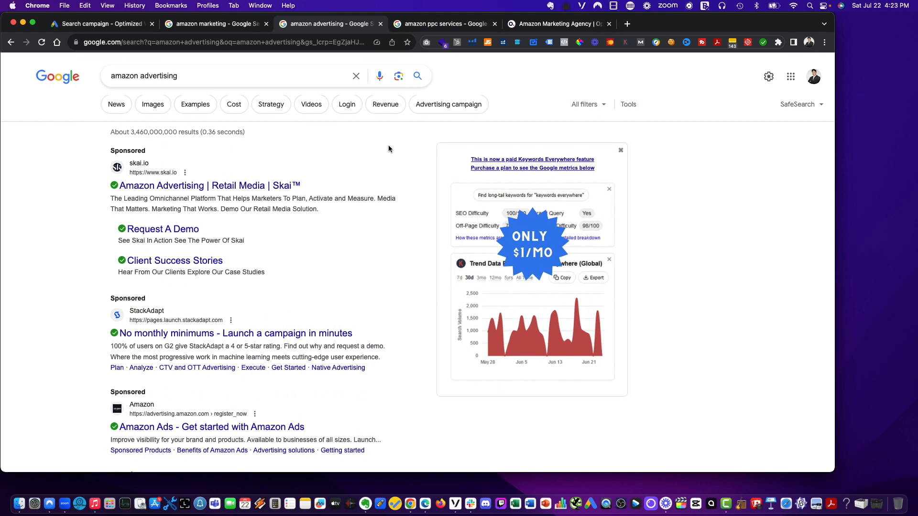
{"action": "scroll", "coordinate": [421, 117], "scroll_direction": "down", "scroll_amount": 2}
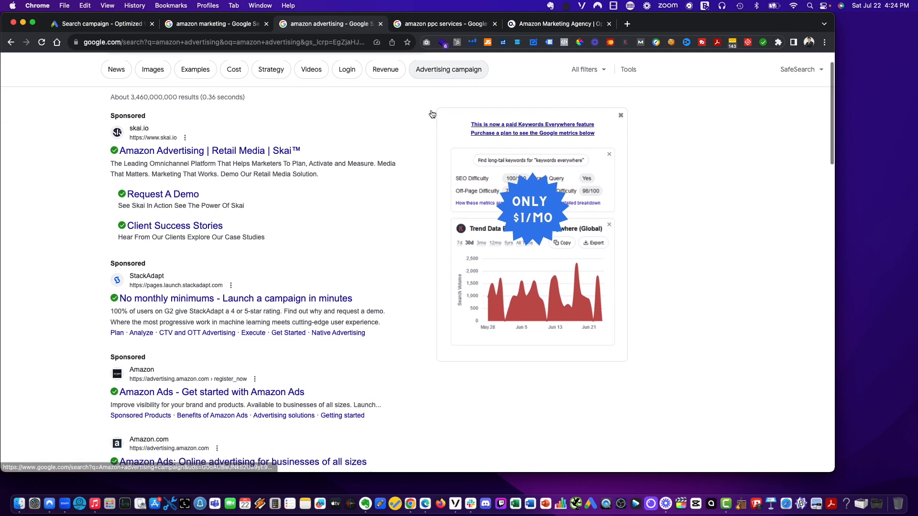
{"action": "scroll", "coordinate": [434, 109], "scroll_direction": "down", "scroll_amount": 2}
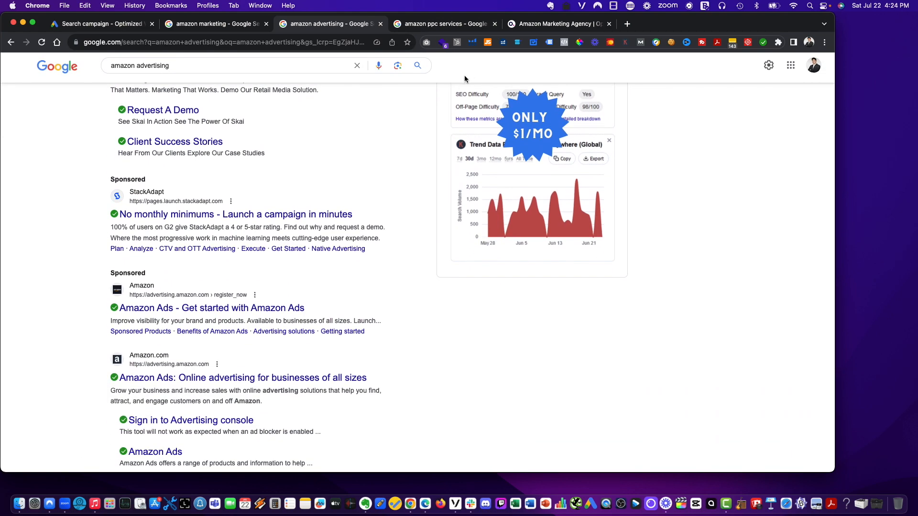
{"action": "left_click", "coordinate": [459, 24]}
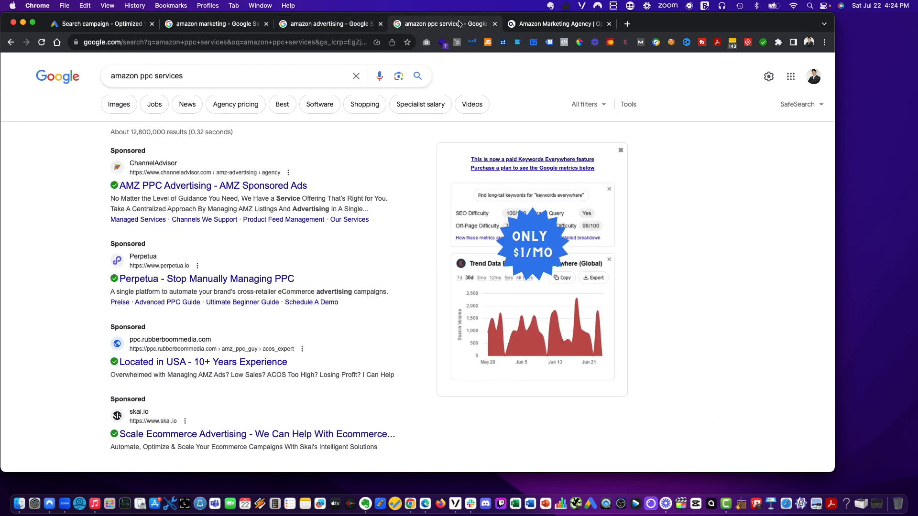
{"action": "left_click", "coordinate": [117, 23]}
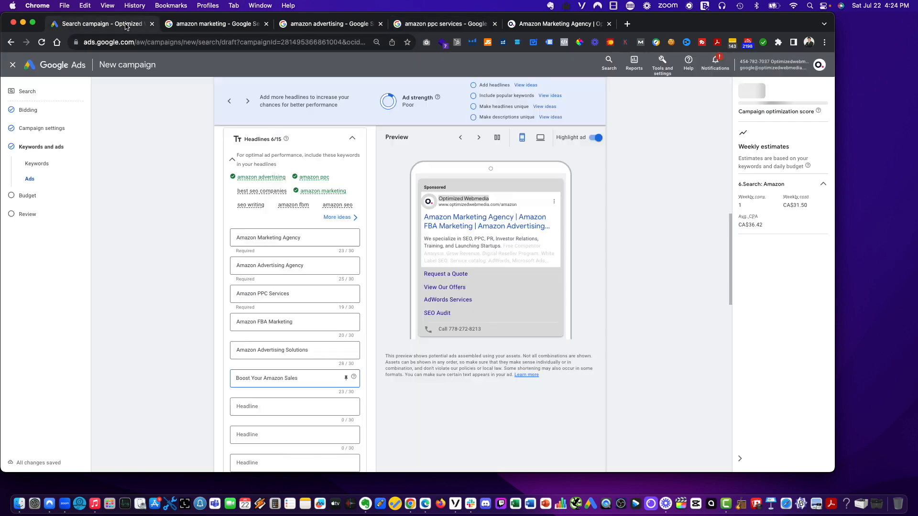
{"action": "left_click", "coordinate": [256, 367]}
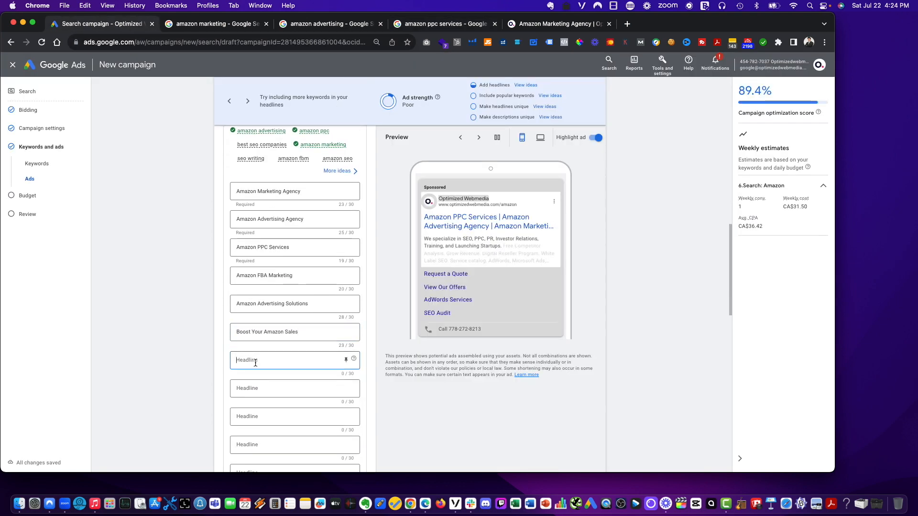
{"action": "type", "text": "Amazon Sponsored Ads"}
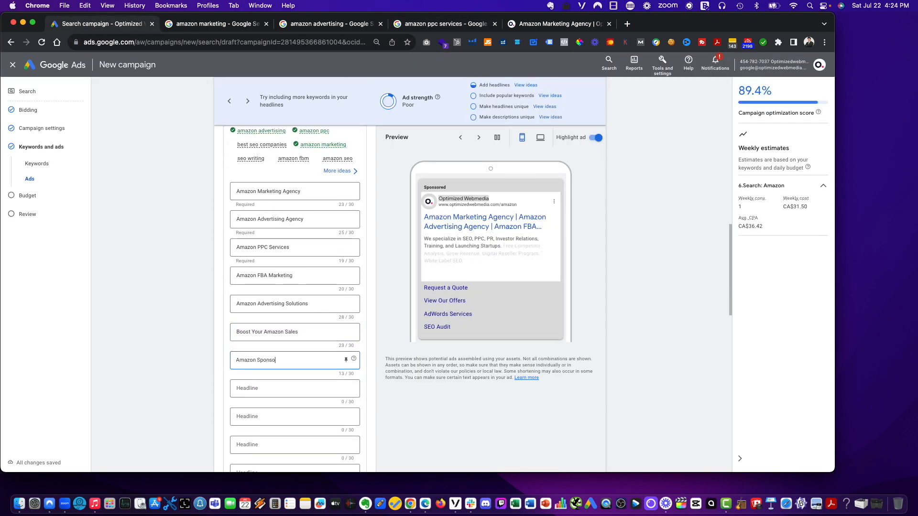
- Check the remaining sponsored results for "amazon ppc services" and enter "Scale Ecommerce Sales" as the eighth headline
{"action": "left_click", "coordinate": [419, 22]}
{"action": "scroll", "coordinate": [388, 228], "scroll_direction": "down", "scroll_amount": 5}
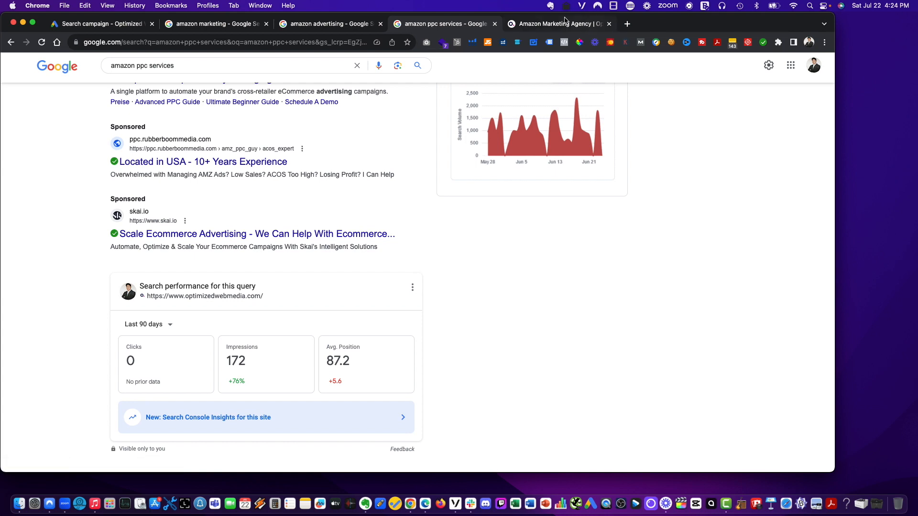
{"action": "left_click", "coordinate": [85, 25]}
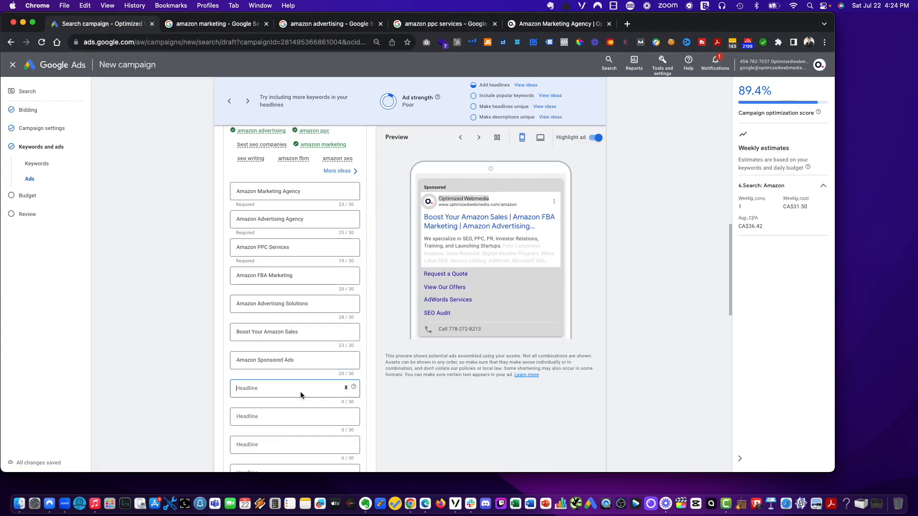
{"action": "type", "text": "Scale Ec"}
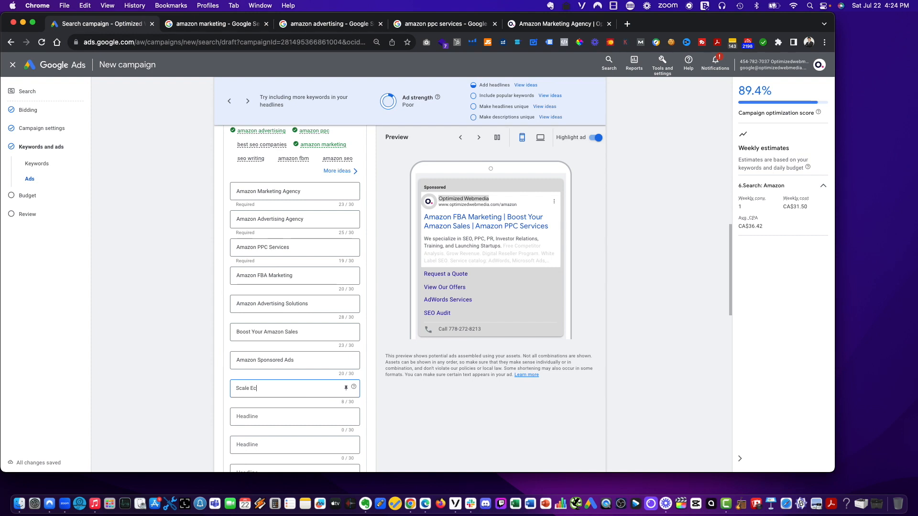
{"action": "type", "text": "ommerce"}
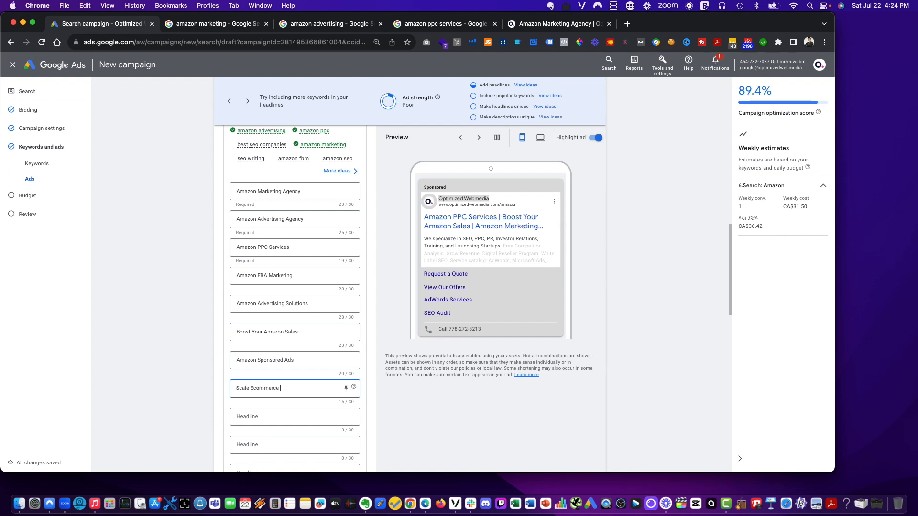
{"action": "type", "text": " Sales"}
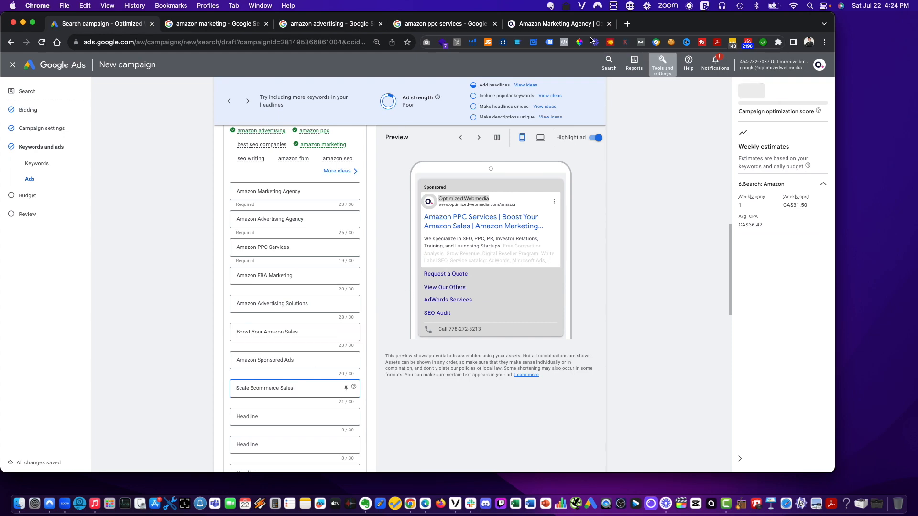
- Copy the "Amazon Marketing & Advertising" heading from the Optimized Webmedia Amazon agency page into the ninth headline
{"action": "left_click", "coordinate": [557, 24]}
{"action": "left_click", "coordinate": [436, 29]}
{"action": "left_click", "coordinate": [539, 27]}
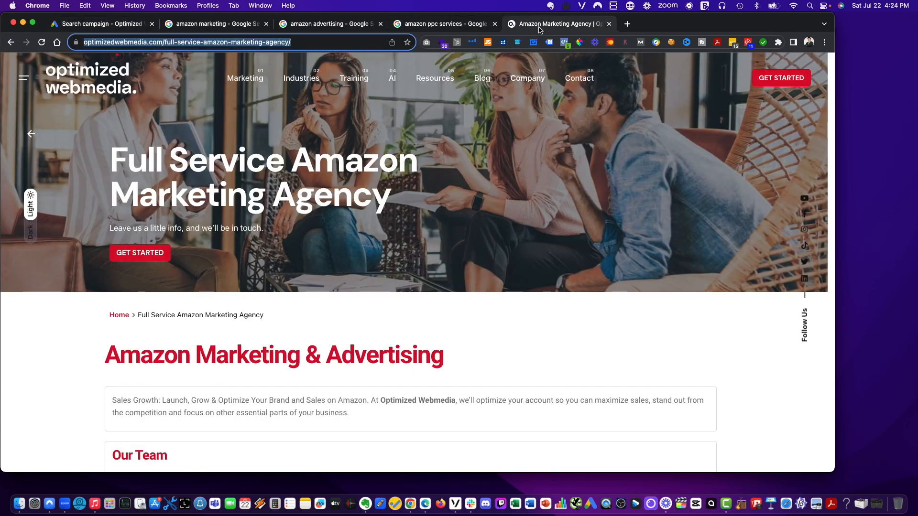
{"action": "scroll", "coordinate": [502, 256], "scroll_direction": "down", "scroll_amount": 3}
{"action": "scroll", "coordinate": [497, 255], "scroll_direction": "down", "scroll_amount": 2}
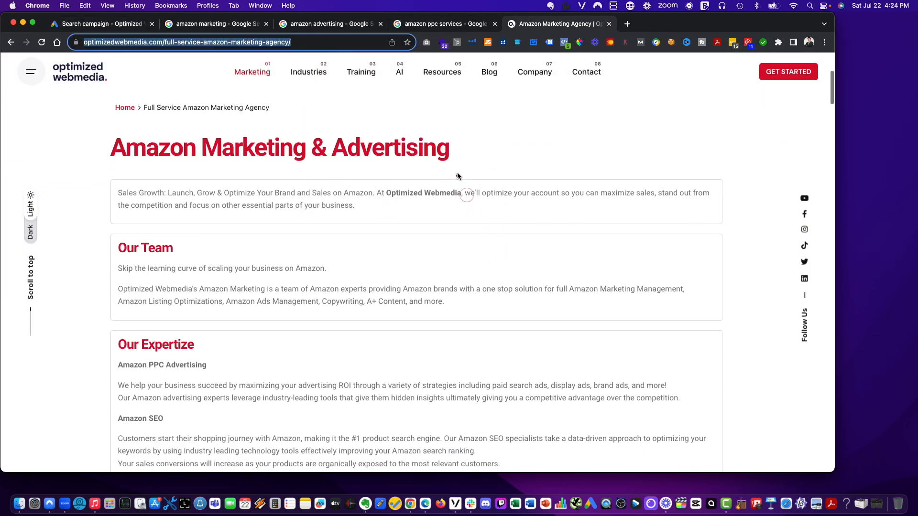
{"action": "left_click_drag", "start_coordinate": [457, 163], "coordinate": [108, 154]}
{"action": "key", "text": "super+c"}
{"action": "left_click", "coordinate": [114, 26]}
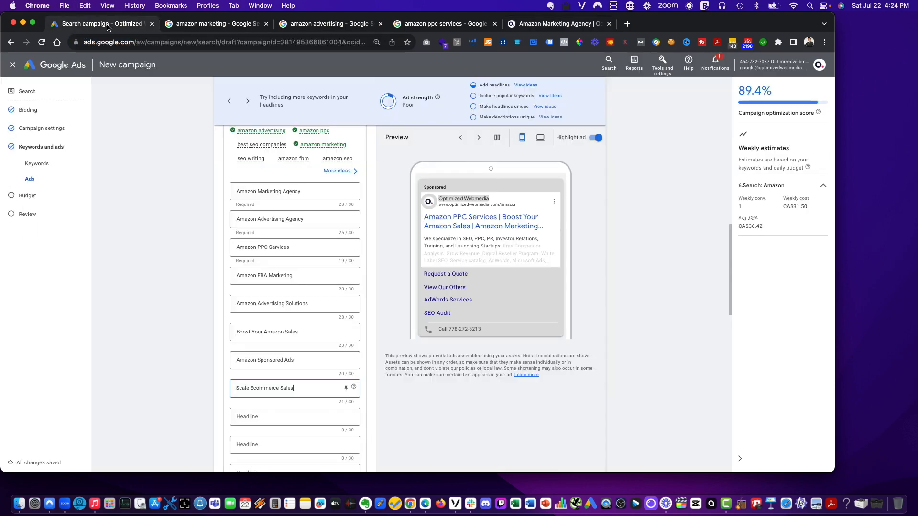
{"action": "left_click", "coordinate": [274, 416]}
{"action": "key", "text": "super+v"}
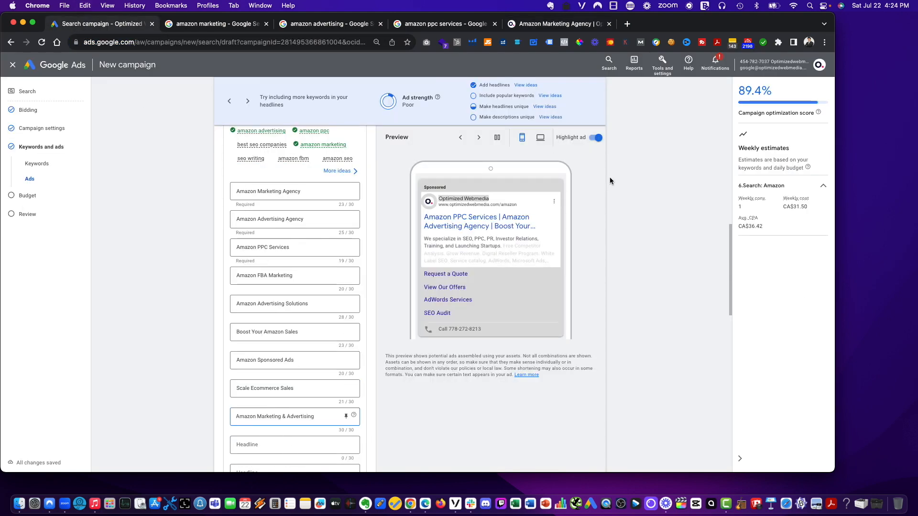
- Review the services listed on the Optimized Webmedia Amazon agency page and enter "Amazon SEO" as the tenth headline
{"action": "left_click", "coordinate": [559, 23]}
{"action": "scroll", "coordinate": [572, 220], "scroll_direction": "down", "scroll_amount": 3}
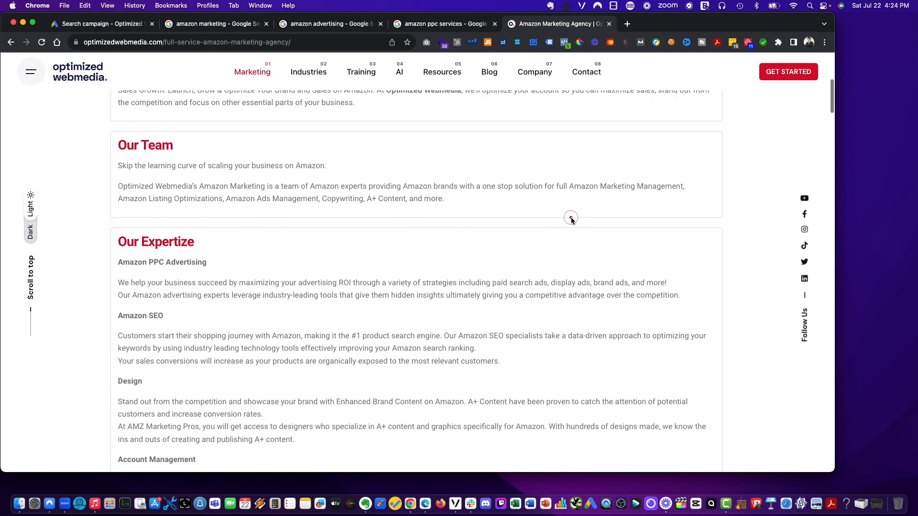
{"action": "scroll", "coordinate": [571, 220], "scroll_direction": "down", "scroll_amount": 5}
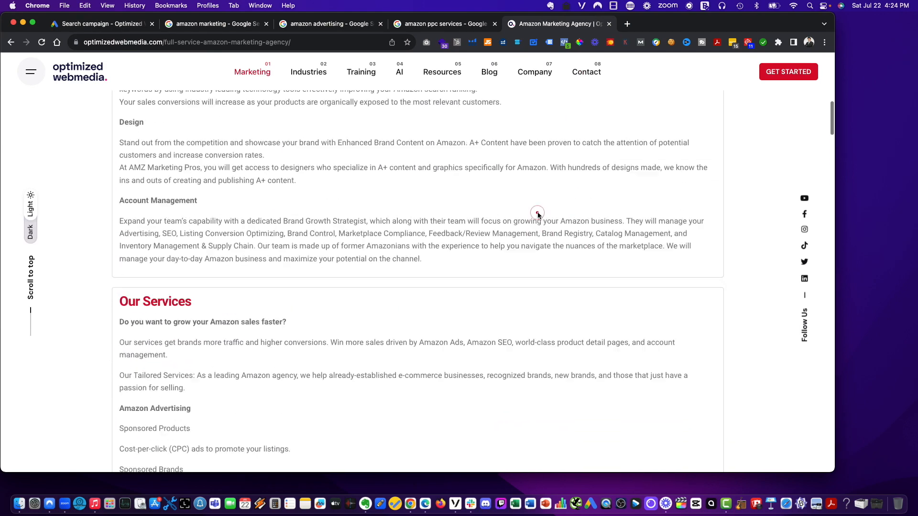
{"action": "scroll", "coordinate": [538, 214], "scroll_direction": "down", "scroll_amount": 5}
{"action": "scroll", "coordinate": [537, 214], "scroll_direction": "down", "scroll_amount": 8}
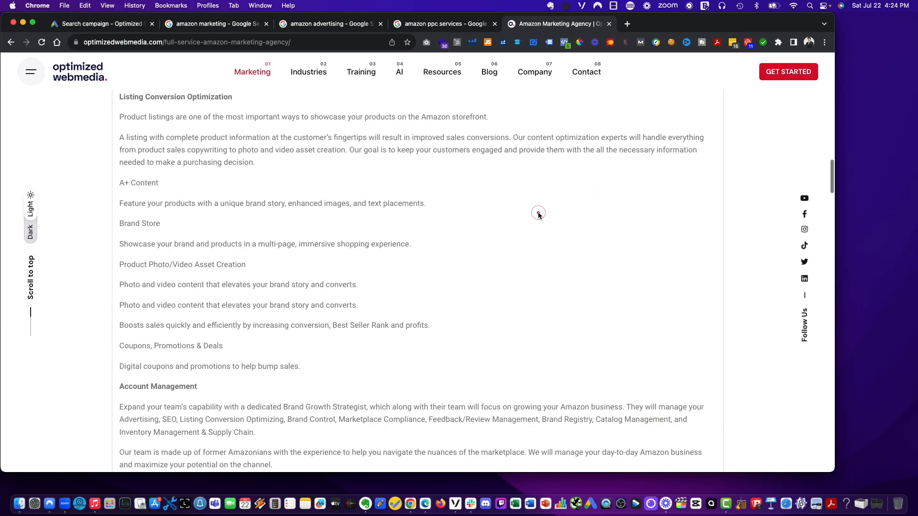
{"action": "scroll", "coordinate": [538, 214], "scroll_direction": "down", "scroll_amount": 7}
{"action": "key", "text": "super+1"}
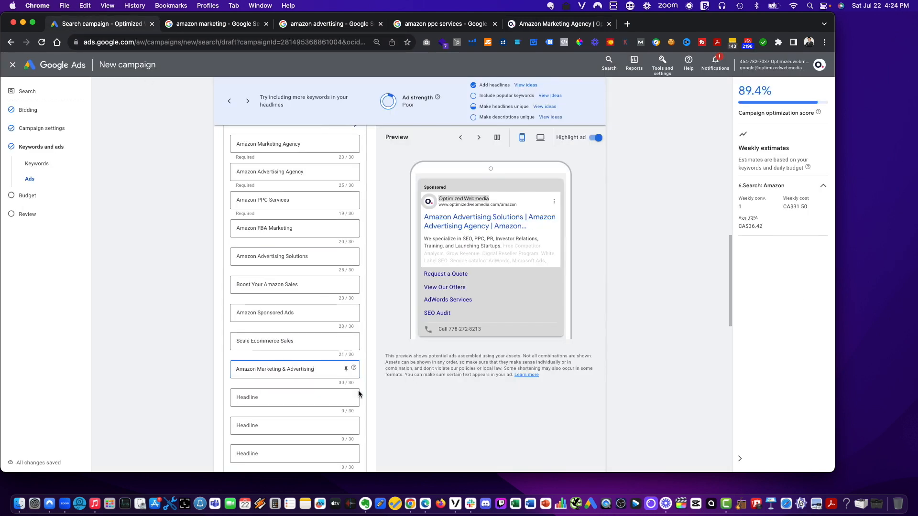
{"action": "scroll", "coordinate": [284, 388], "scroll_direction": "down", "scroll_amount": 1}
{"action": "left_click", "coordinate": [273, 344]}
{"action": "type", "text": "Amazon SEO"}
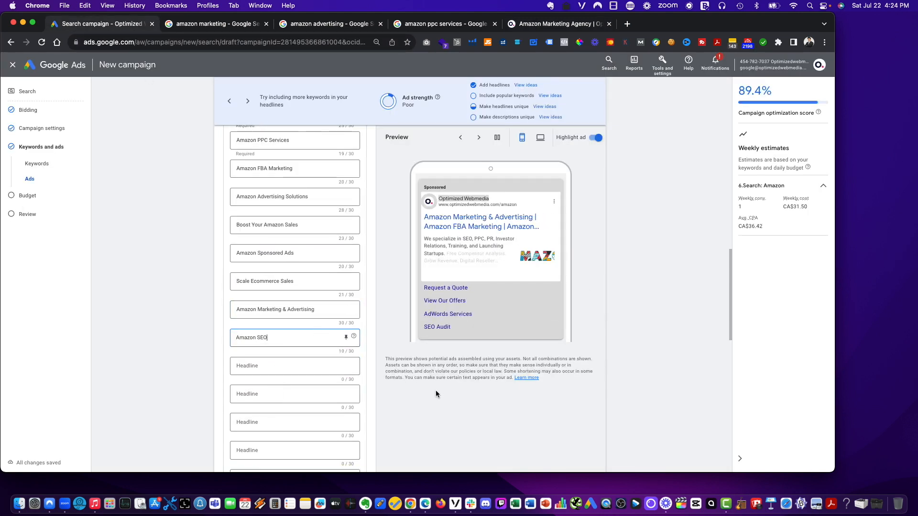
- Enter "Amazon Listing Optimizations" as the eleventh headline
{"action": "left_click", "coordinate": [308, 365]}
{"action": "type", "text": "Amazon Li"}
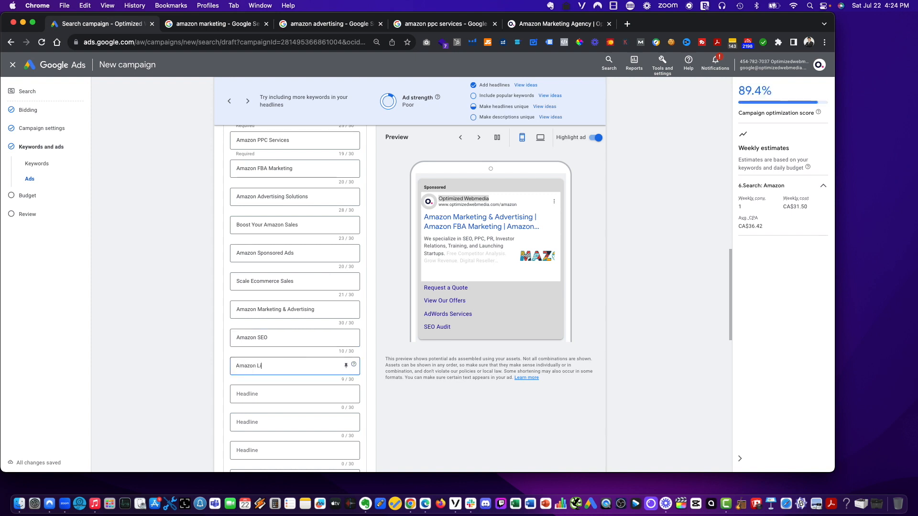
{"action": "type", "text": "stig"}
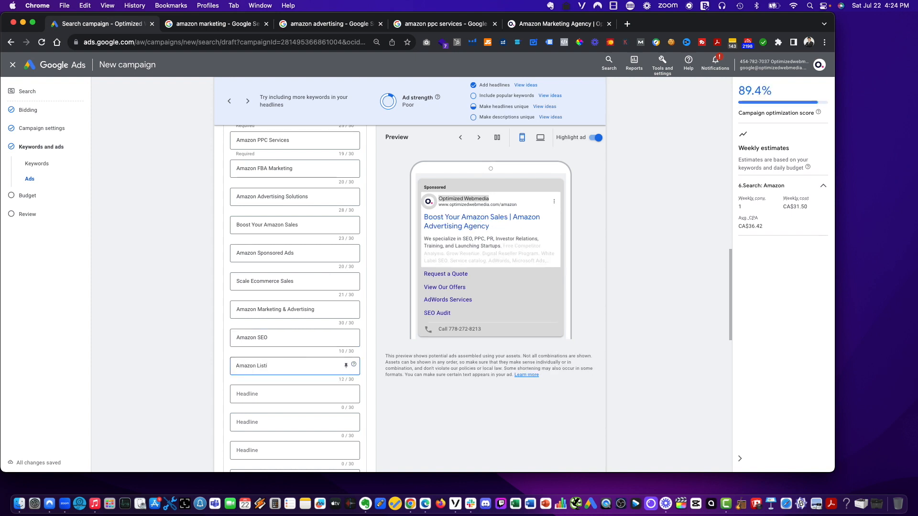
{"action": "type", "text": "Opi"}
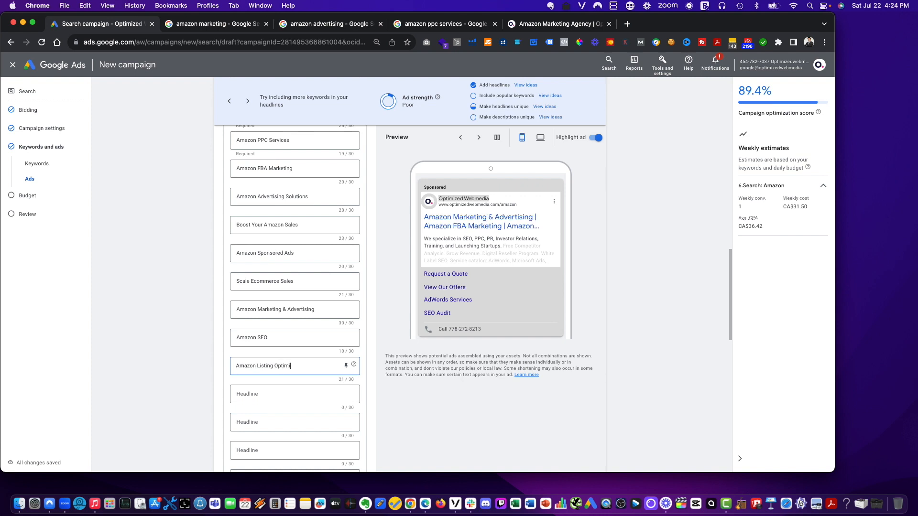
{"action": "type", "text": "imizations"}
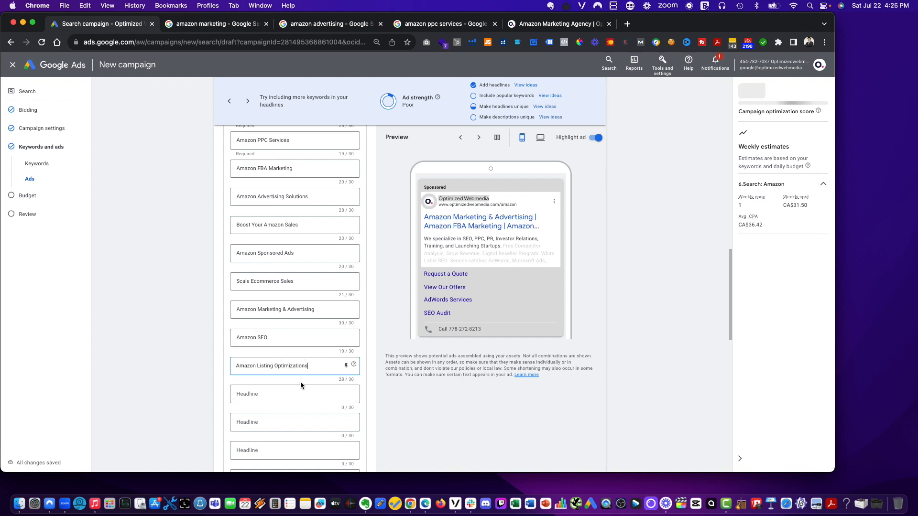
- Enter "Amazon Marketing Company" as the twelfth headline
{"action": "left_click", "coordinate": [292, 400]}
{"action": "type", "text": "Amazon "}
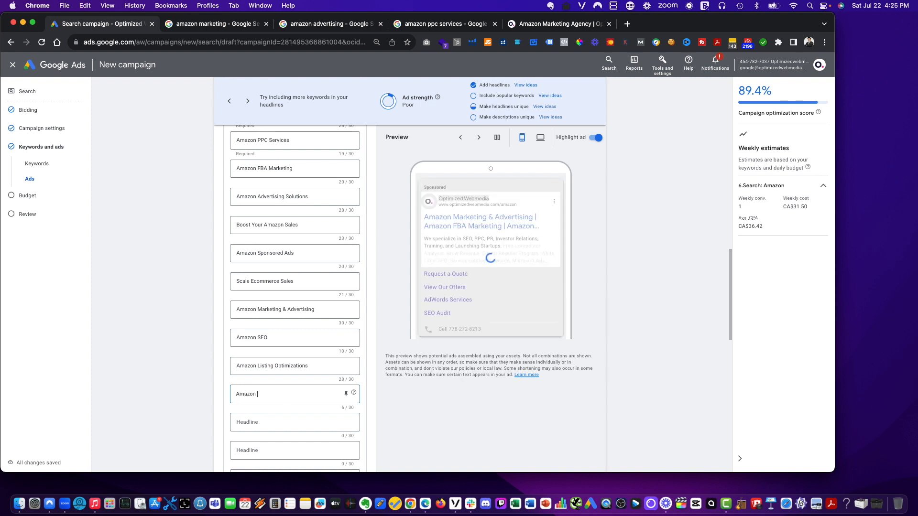
{"action": "type", "text": "Mar"}
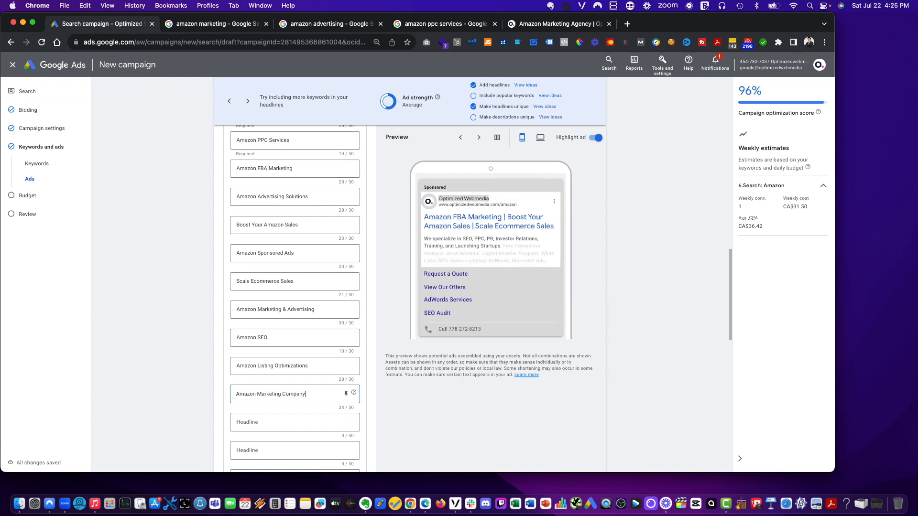
{"action": "type", "text": "keting Company"}
- Look through the "amazon marketing" search results for ideas and enter "Amazon Marketing Strategies" as the thirteenth headline
{"action": "left_click", "coordinate": [405, 25]}
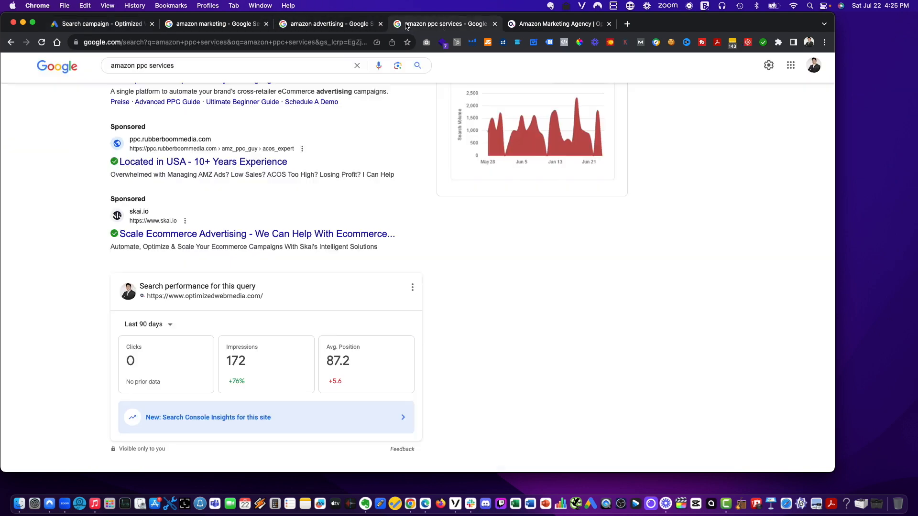
{"action": "left_click", "coordinate": [212, 29]}
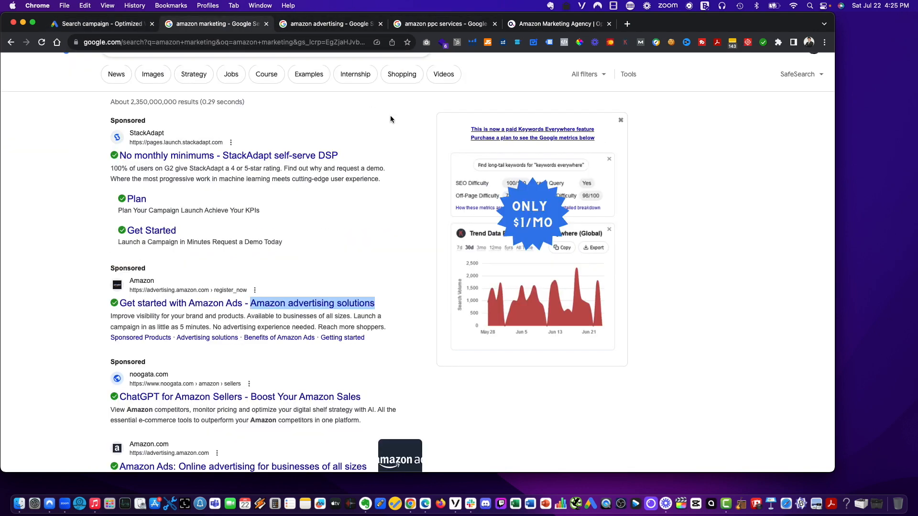
{"action": "scroll", "coordinate": [391, 117], "scroll_direction": "down", "scroll_amount": 3}
{"action": "scroll", "coordinate": [392, 119], "scroll_direction": "down", "scroll_amount": 5}
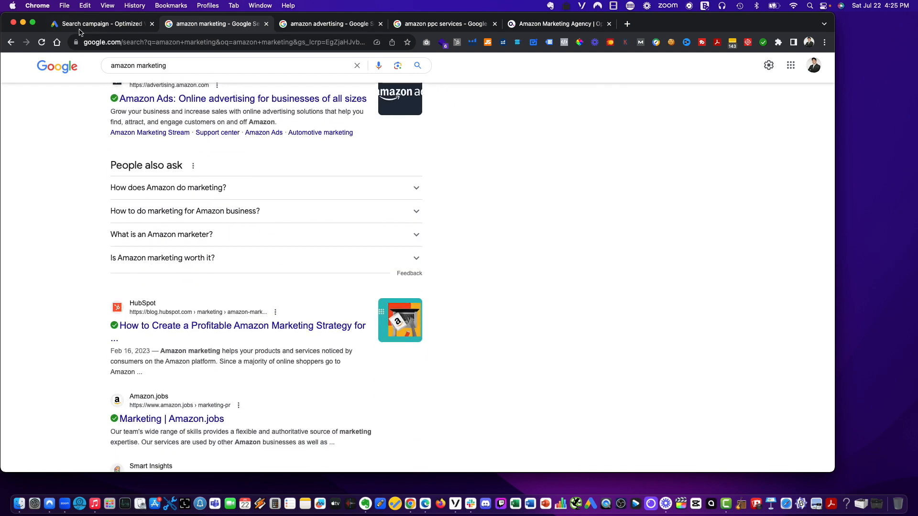
{"action": "left_click", "coordinate": [97, 26]}
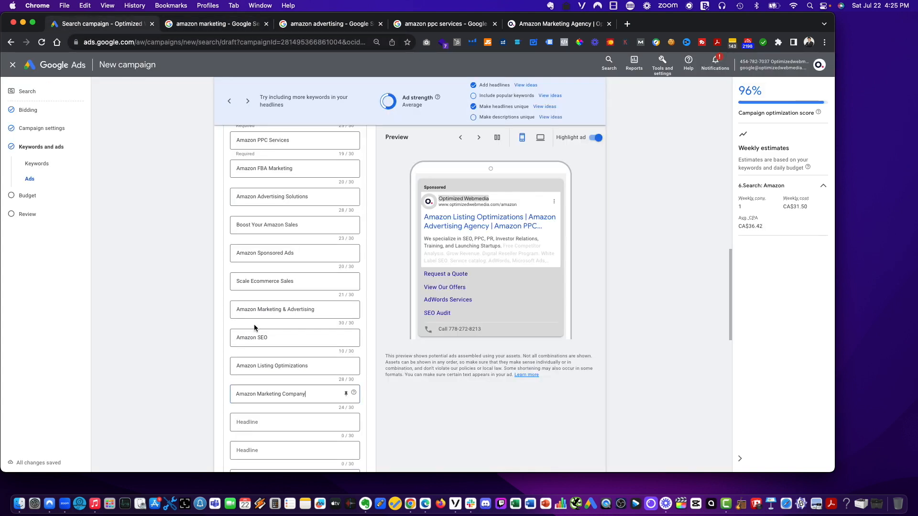
{"action": "key", "text": "Tab"}
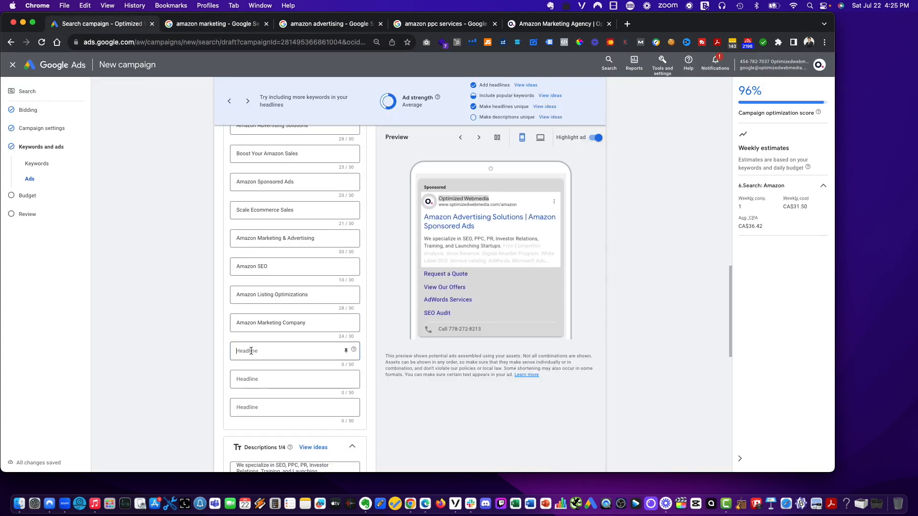
{"action": "type", "text": "Amazon Marketing Strateg"}
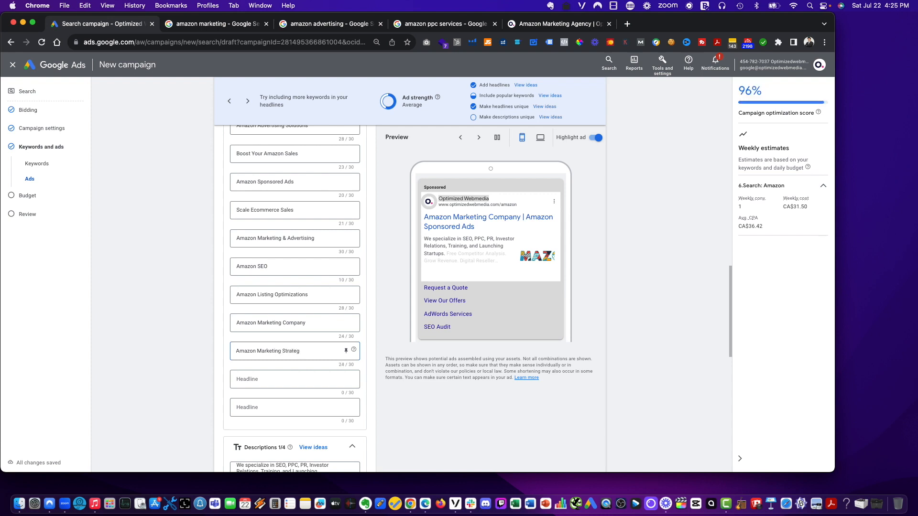
{"action": "type", "text": "y"}
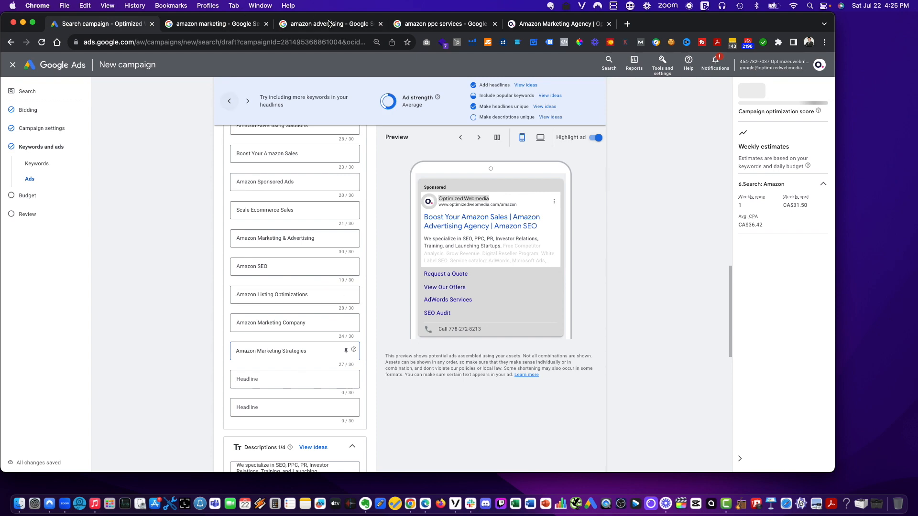
- Examine the "amazon advertising" and "amazon ppc services" search results, including the organic listings, for further headline wording
{"action": "left_click", "coordinate": [330, 24]}
{"action": "scroll", "coordinate": [393, 151], "scroll_direction": "up", "scroll_amount": 5}
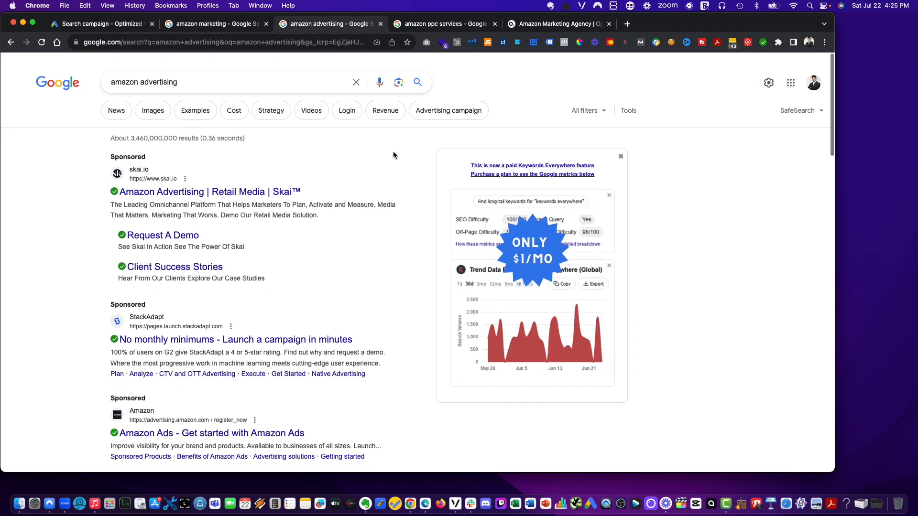
{"action": "left_click", "coordinate": [454, 24]}
{"action": "scroll", "coordinate": [434, 150], "scroll_direction": "up", "scroll_amount": 5}
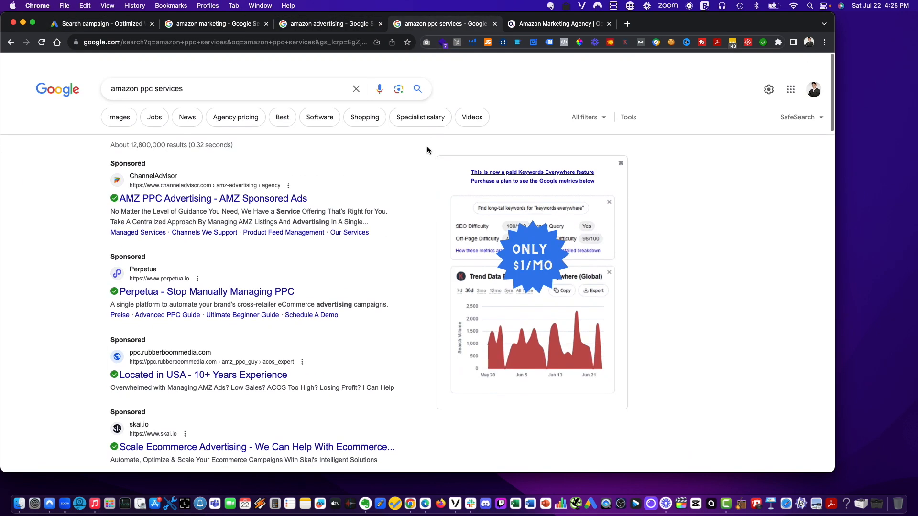
{"action": "scroll", "coordinate": [427, 148], "scroll_direction": "down", "scroll_amount": 4}
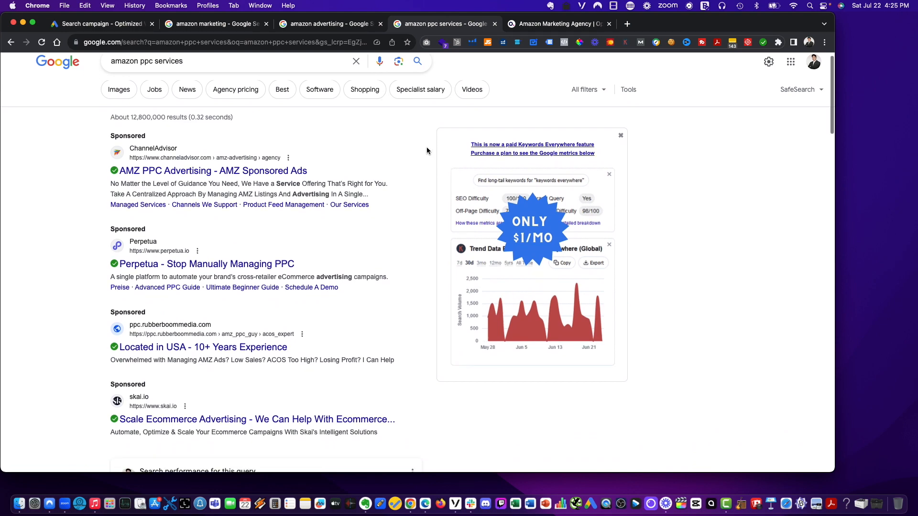
{"action": "scroll", "coordinate": [427, 150], "scroll_direction": "down", "scroll_amount": 3}
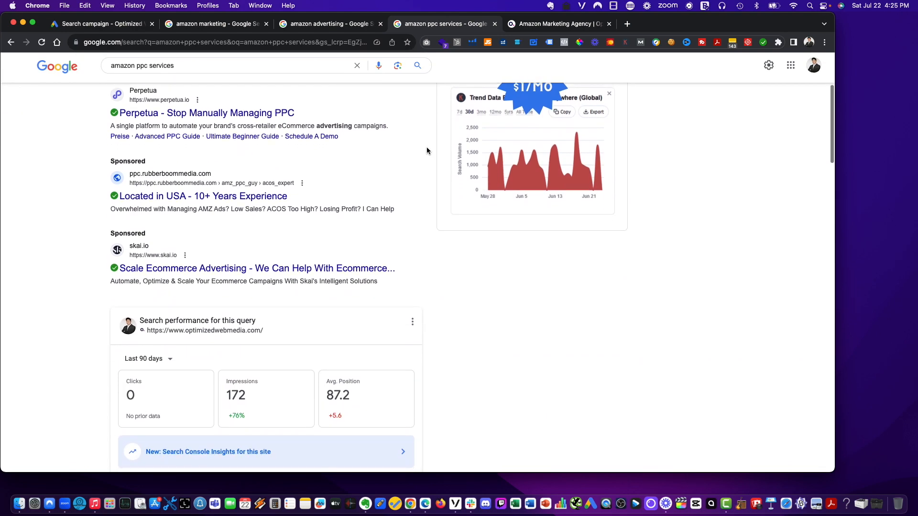
{"action": "scroll", "coordinate": [424, 146], "scroll_direction": "down", "scroll_amount": 15}
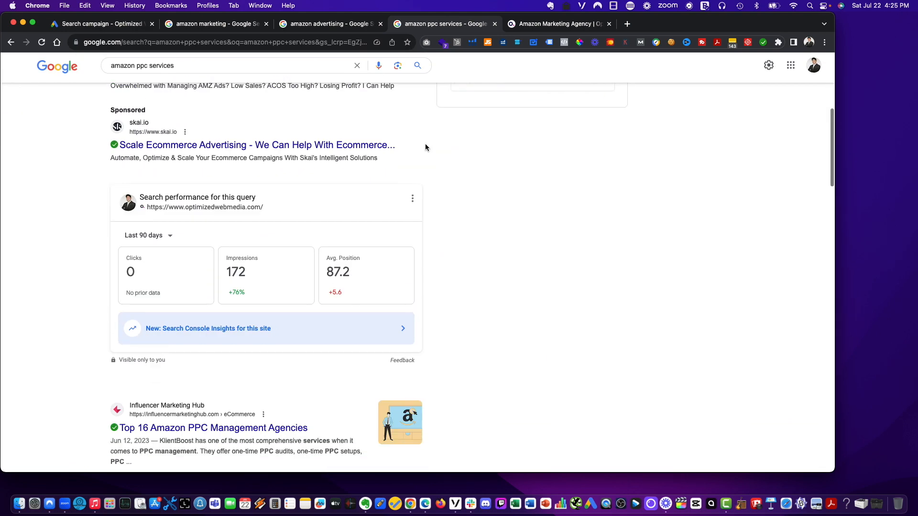
{"action": "scroll", "coordinate": [425, 147], "scroll_direction": "down", "scroll_amount": 1}
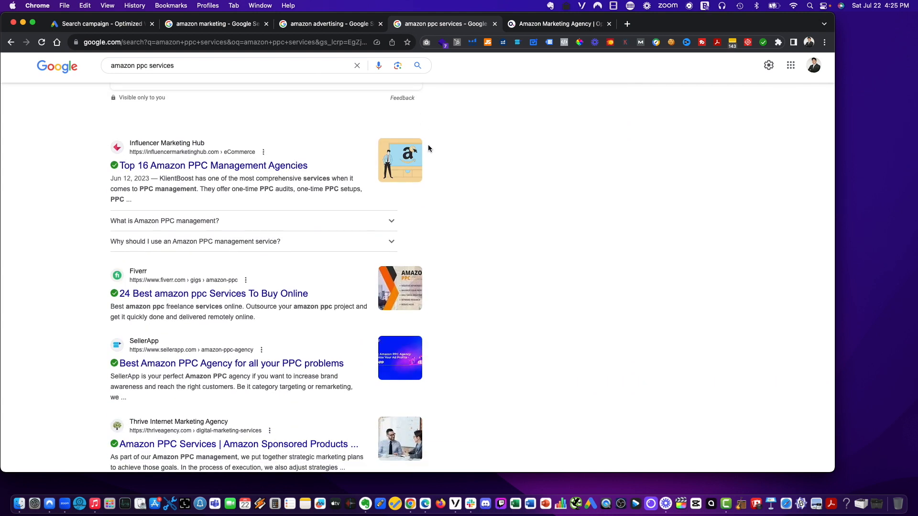
- Copy "Amazon PPC Management Agencies" from the Influencer Marketing Hub result into the fourteenth headline and change its ending to "Agency"
{"action": "left_click_drag", "start_coordinate": [324, 164], "coordinate": [150, 166]}
{"action": "key", "text": "super+c"}
{"action": "left_click", "coordinate": [111, 27]}
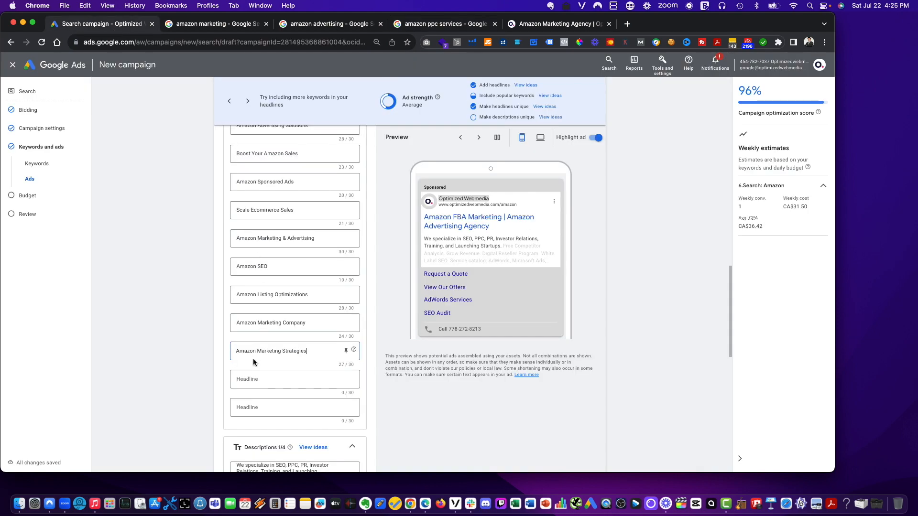
{"action": "left_click", "coordinate": [272, 382]}
{"action": "key", "text": "super+v"}
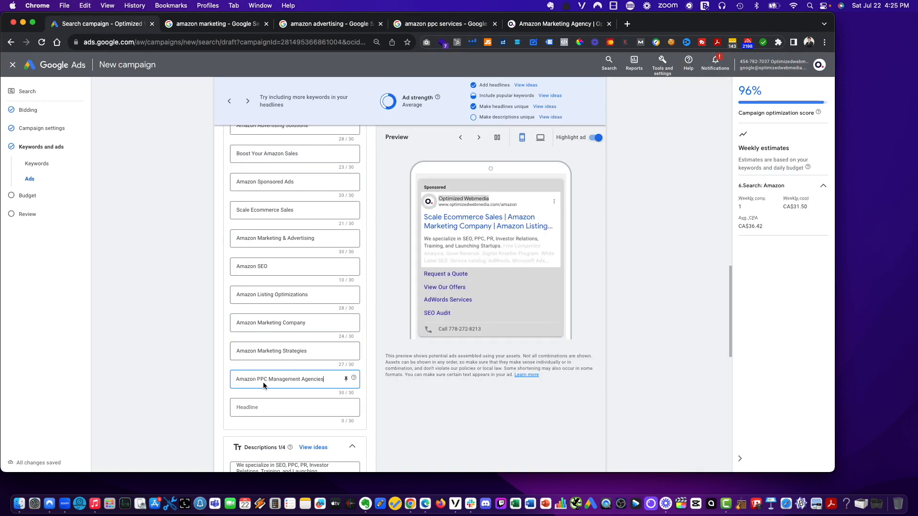
{"action": "key", "text": "BackSpace"}
{"action": "key", "text": "BackSpace"}
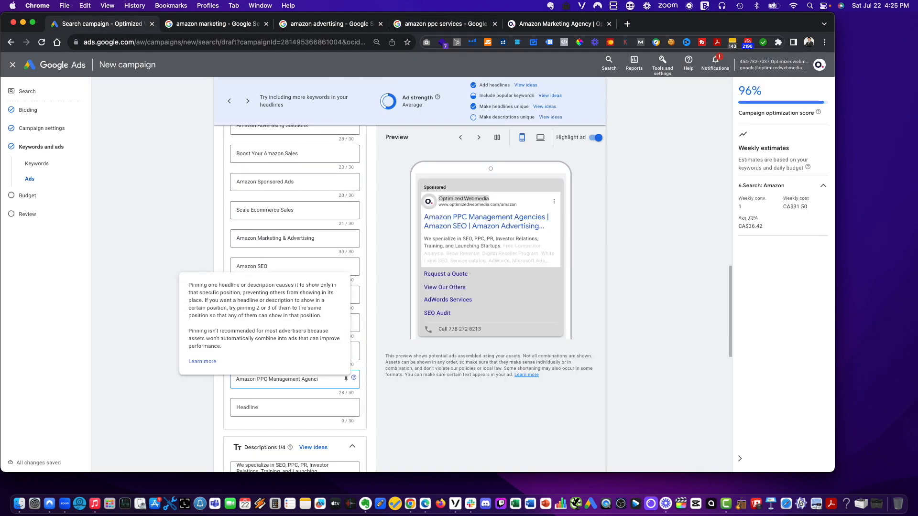
{"action": "type", "text": "y"}
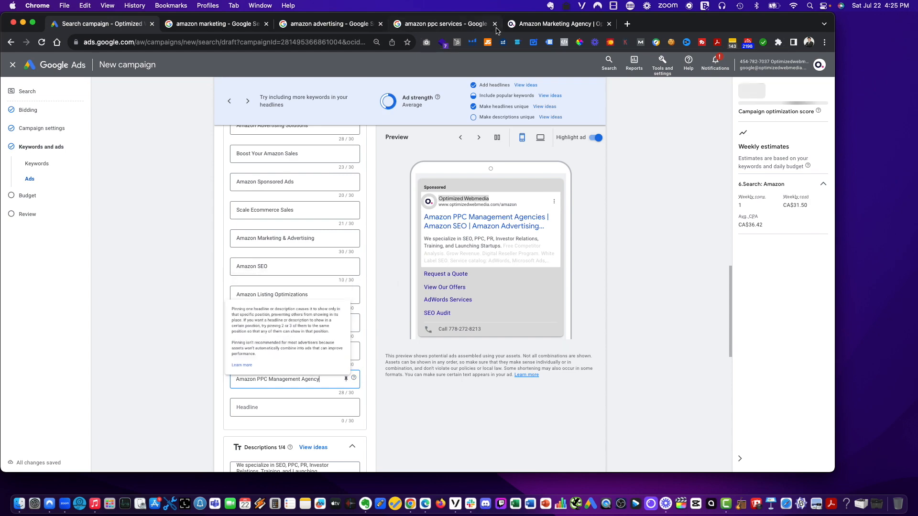
- Check more organic results for "amazon ppc services" and enter "Amazon FBA" as the fifteenth headline
{"action": "left_click", "coordinate": [524, 24]}
{"action": "left_click", "coordinate": [468, 24]}
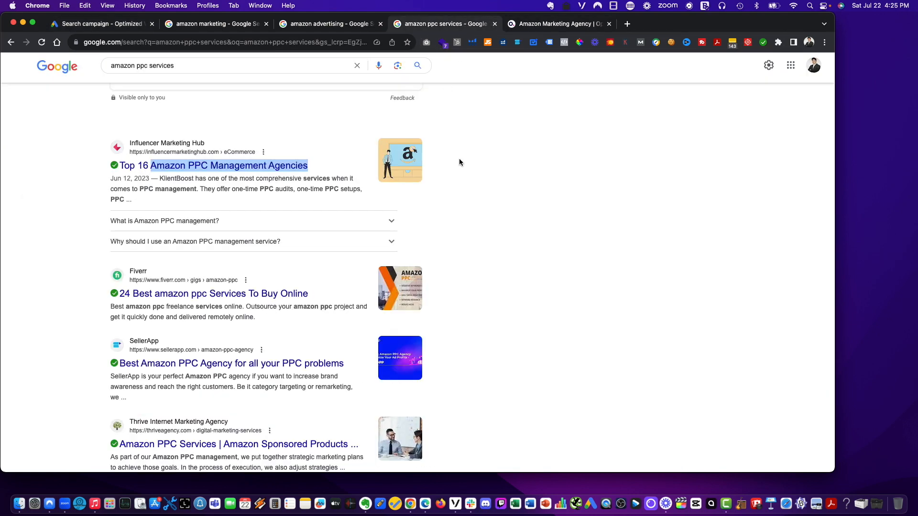
{"action": "scroll", "coordinate": [586, 233], "scroll_direction": "down", "scroll_amount": 2}
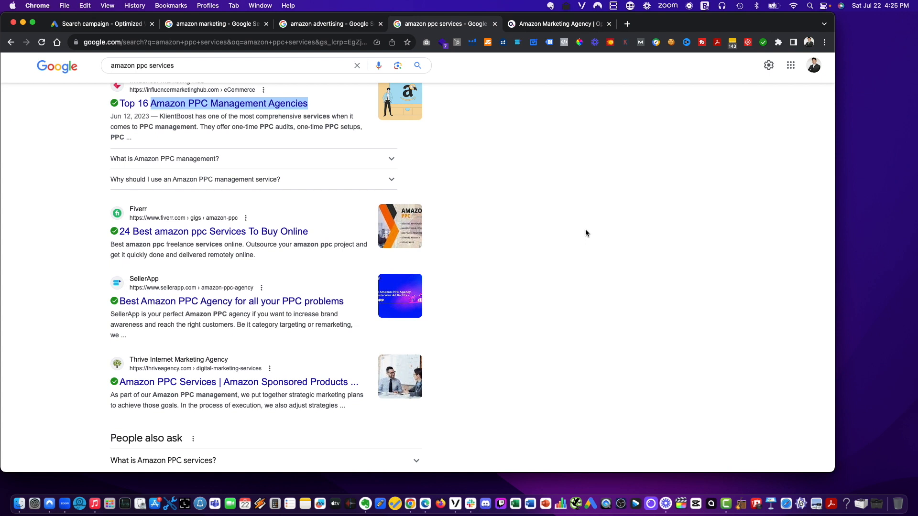
{"action": "scroll", "coordinate": [586, 231], "scroll_direction": "down", "scroll_amount": 2}
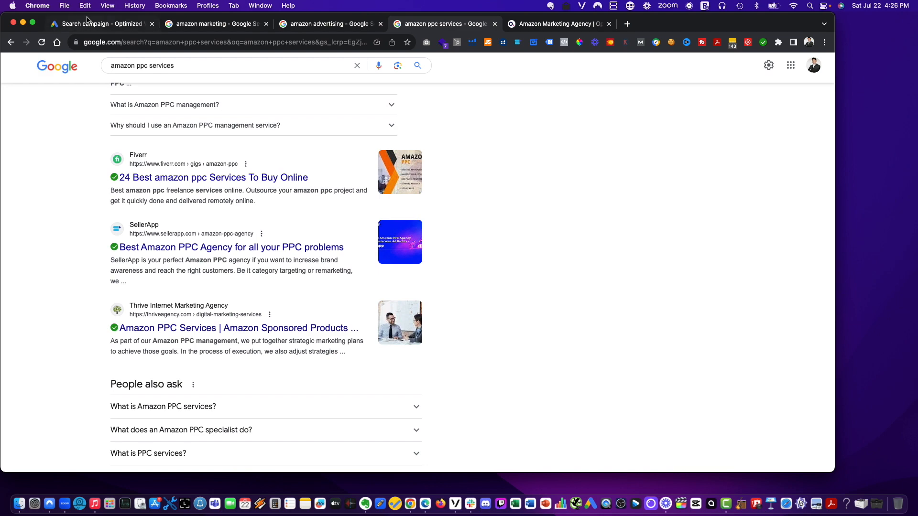
{"action": "left_click", "coordinate": [89, 24]}
{"action": "left_click", "coordinate": [262, 407]}
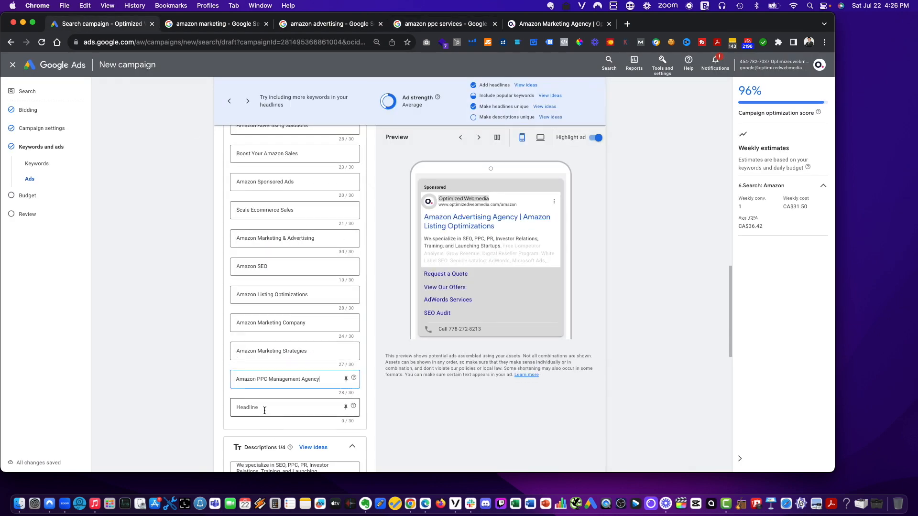
{"action": "type", "text": "Amaz"}
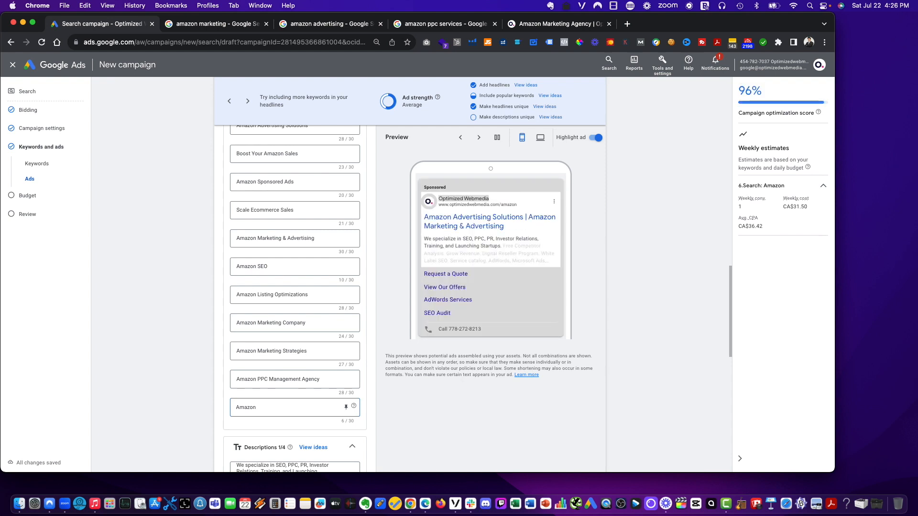
{"action": "type", "text": "on FBA"}
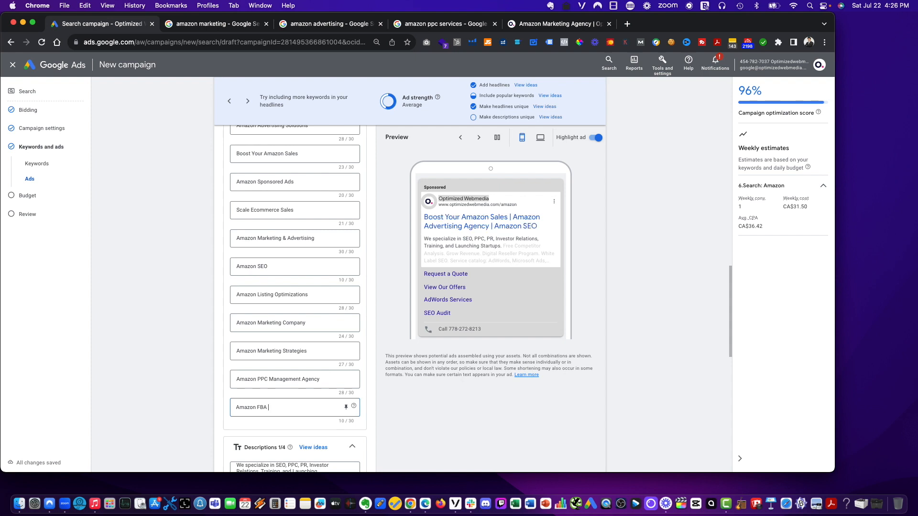
{"action": "scroll", "coordinate": [310, 281], "scroll_direction": "up", "scroll_amount": 2}
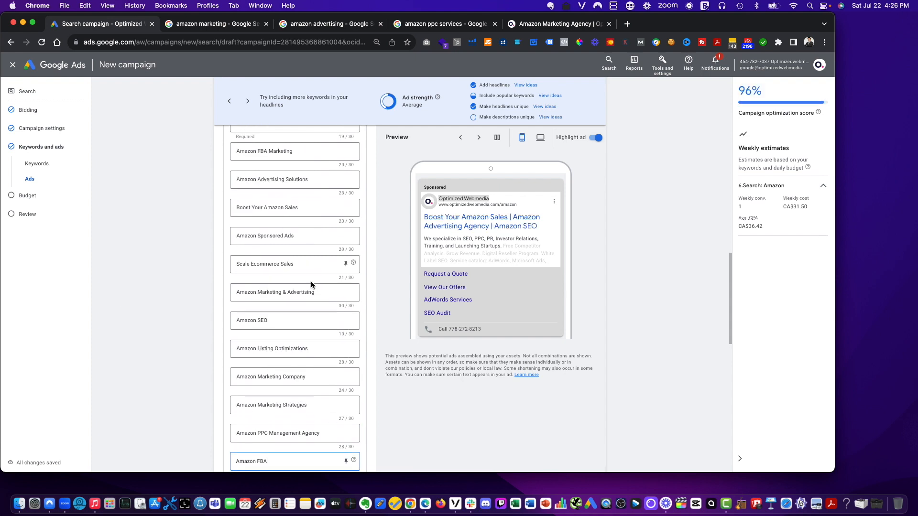
- Extend the fifteenth headline to "Amazon FBA & FBM"
{"action": "scroll", "coordinate": [311, 281], "scroll_direction": "down", "scroll_amount": 5}
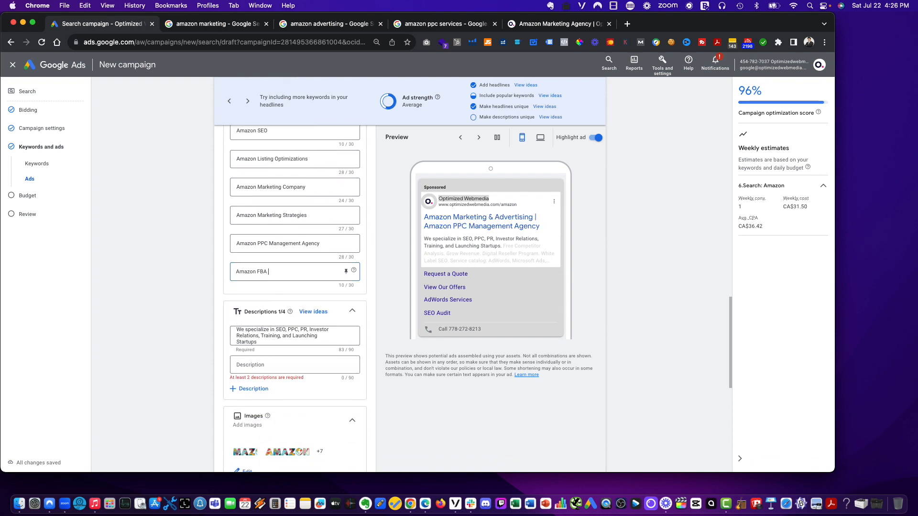
{"action": "type", "text": "FBM"}
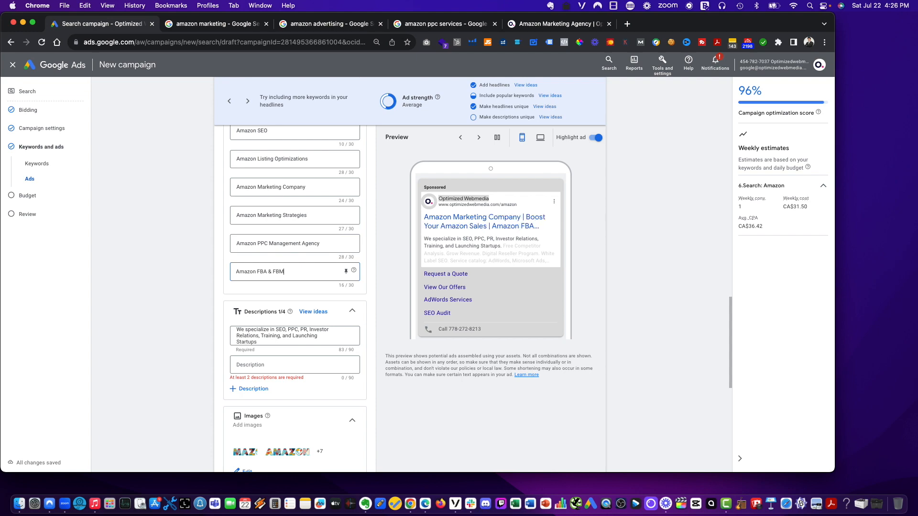
{"action": "key", "text": "Tab"}
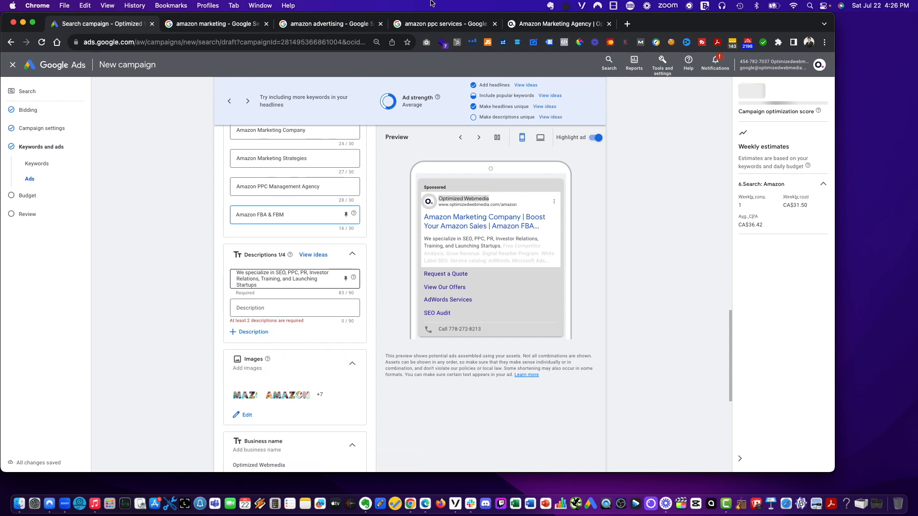
- Add two more description fields to the ad, making four in total
{"action": "left_click", "coordinate": [232, 25]}
{"action": "left_click", "coordinate": [115, 27]}
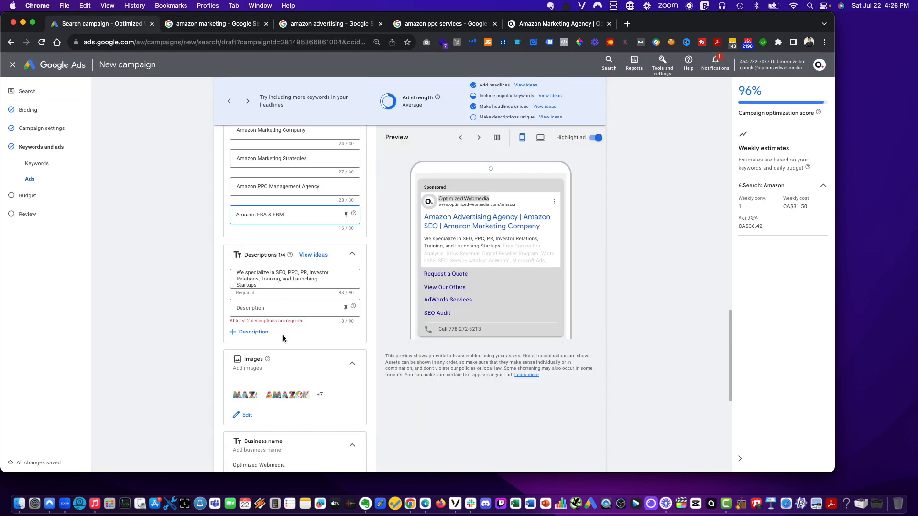
{"action": "left_click", "coordinate": [252, 331]}
{"action": "left_click", "coordinate": [255, 360]}
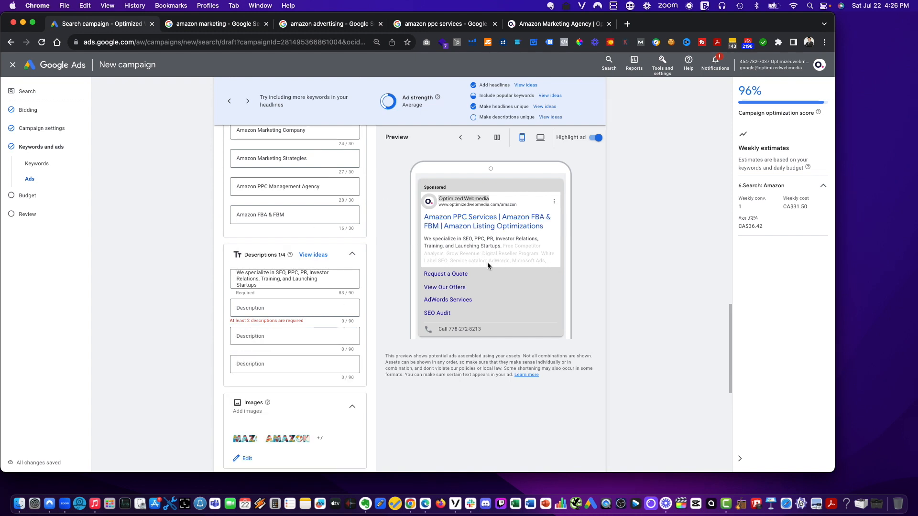
- Copy "Improve visibility for your brand and products. Available to businesses of all sizes" from Amazon's sponsored ad in the "amazon marketing" search results
{"action": "left_click", "coordinate": [225, 26]}
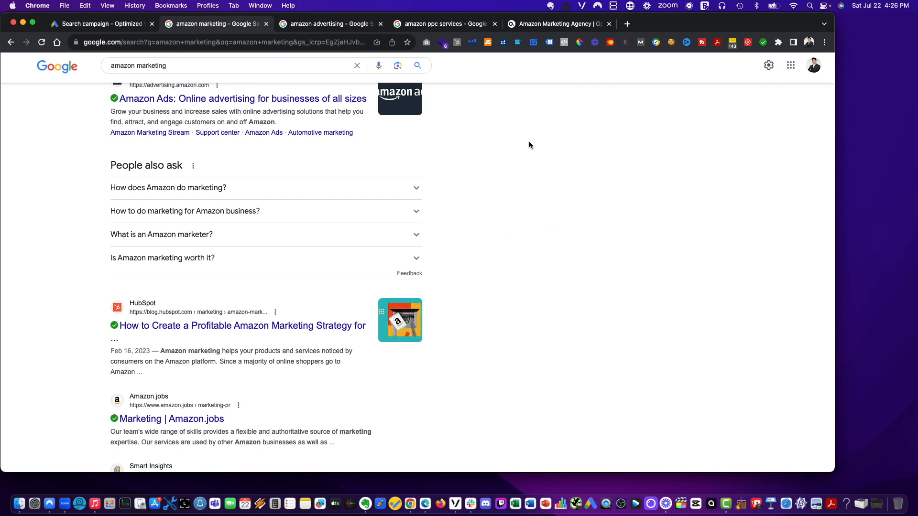
{"action": "scroll", "coordinate": [528, 142], "scroll_direction": "up", "scroll_amount": 2}
{"action": "scroll", "coordinate": [529, 144], "scroll_direction": "up", "scroll_amount": 5}
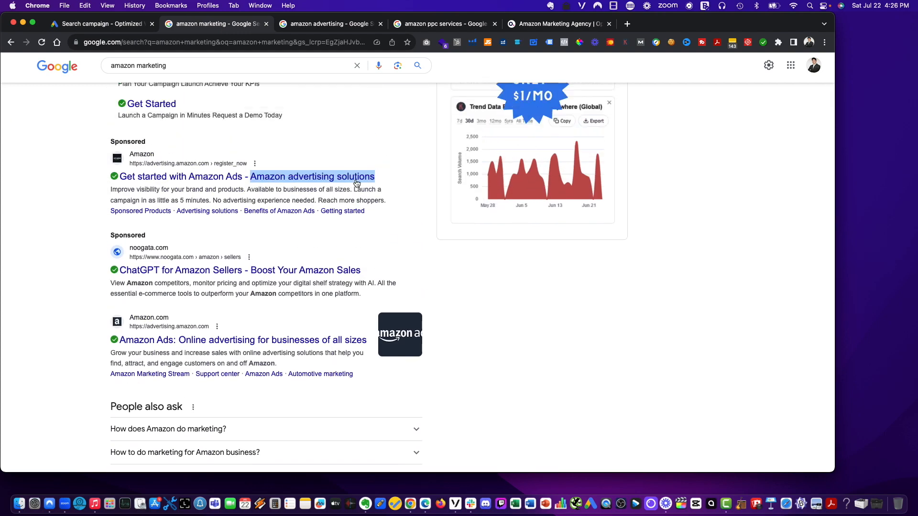
{"action": "scroll", "coordinate": [372, 186], "scroll_direction": "up", "scroll_amount": 3}
{"action": "scroll", "coordinate": [372, 185], "scroll_direction": "up", "scroll_amount": 2}
{"action": "scroll", "coordinate": [403, 169], "scroll_direction": "down", "scroll_amount": 3}
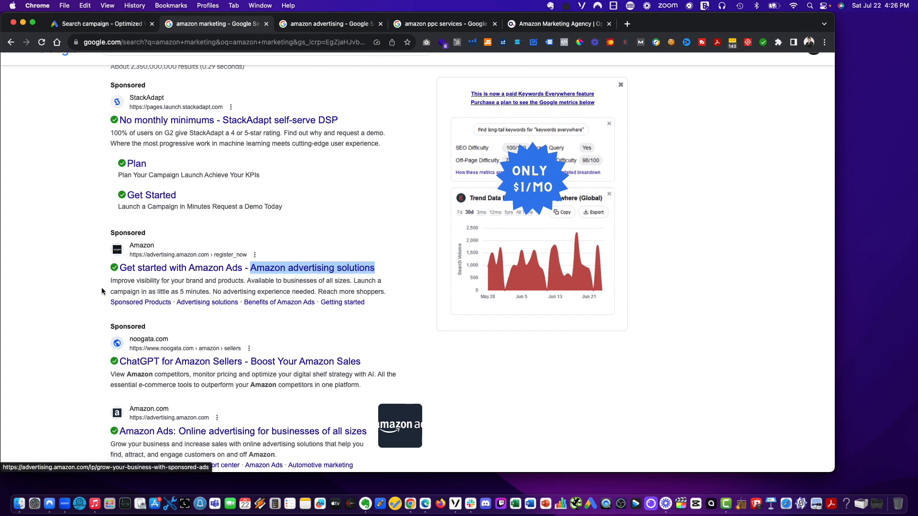
{"action": "left_click_drag", "start_coordinate": [110, 281], "coordinate": [350, 281]}
{"action": "key", "text": "super+c"}
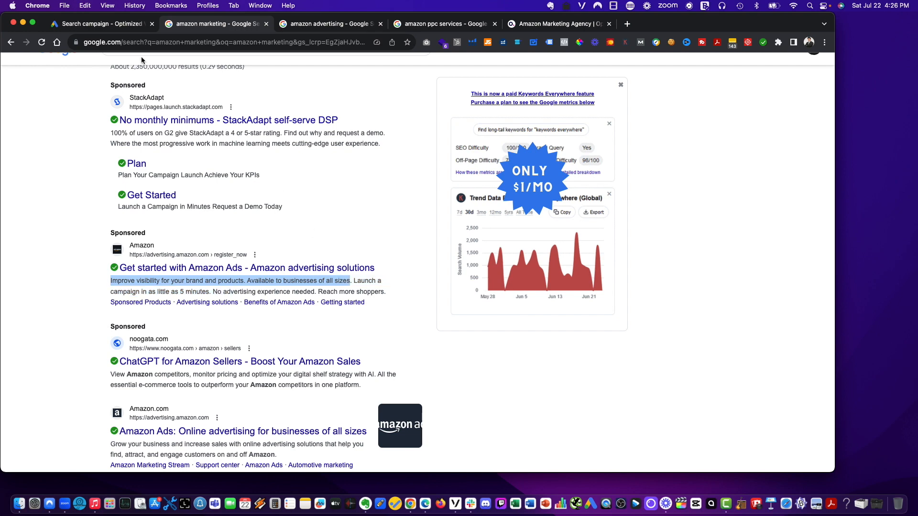
- Replace the ad's first description with the copied brand visibility text
{"action": "left_click", "coordinate": [119, 24]}
{"action": "left_click", "coordinate": [266, 273]}
{"action": "key", "text": "super+a"}
{"action": "key", "text": "super+v"}
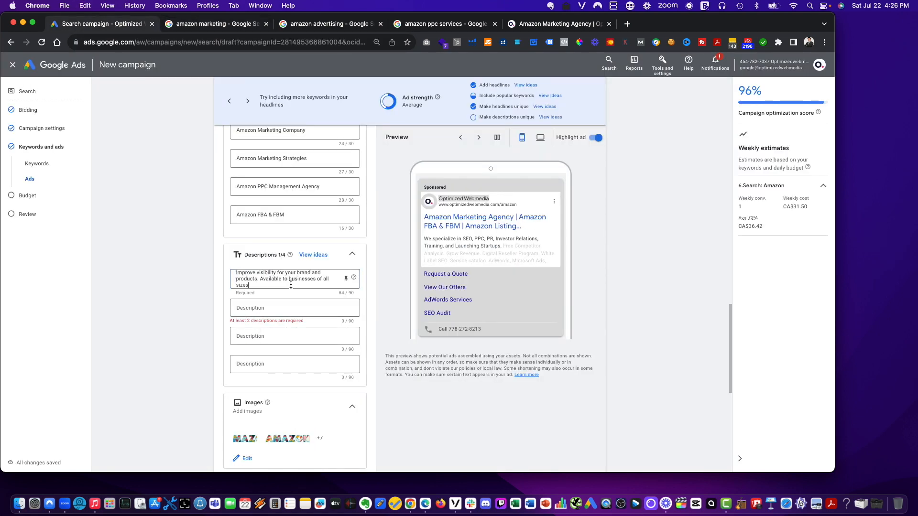
- Copy the Amazon.com snippet beginning "Grow your business and increase sales" from the "amazon advertising" results into the second description
{"action": "left_click", "coordinate": [318, 24]}
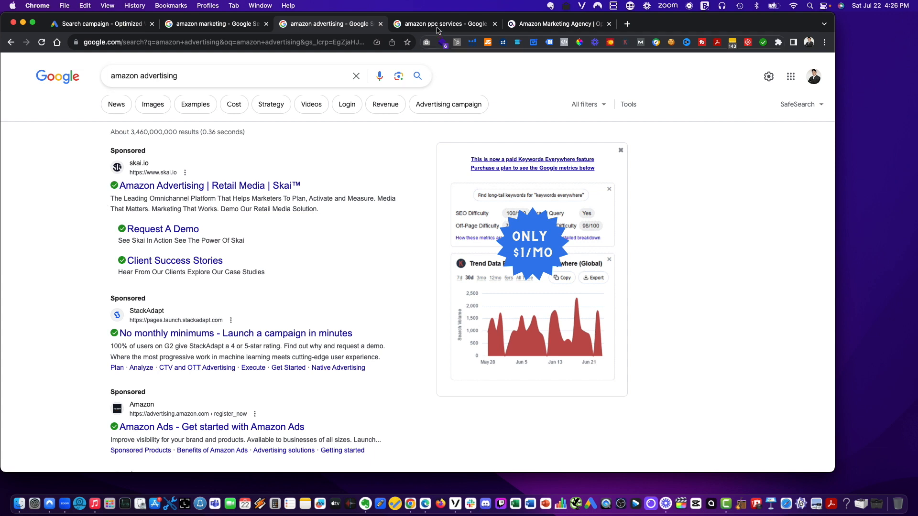
{"action": "scroll", "coordinate": [299, 167], "scroll_direction": "down", "scroll_amount": 3}
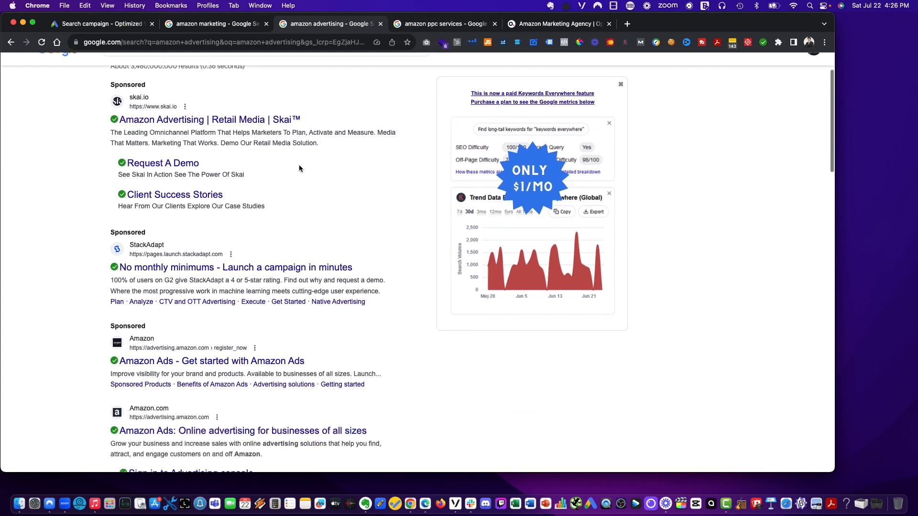
{"action": "scroll", "coordinate": [299, 168], "scroll_direction": "down", "scroll_amount": 1}
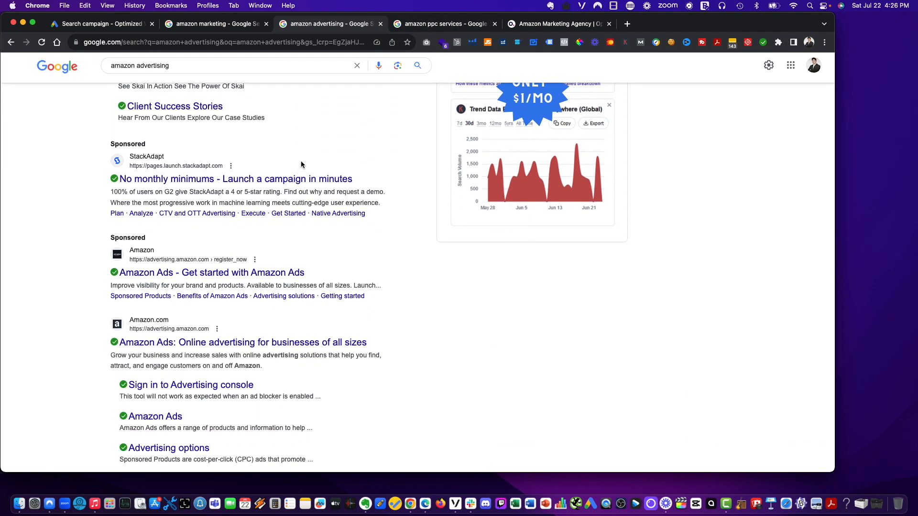
{"action": "scroll", "coordinate": [301, 165], "scroll_direction": "down", "scroll_amount": 3}
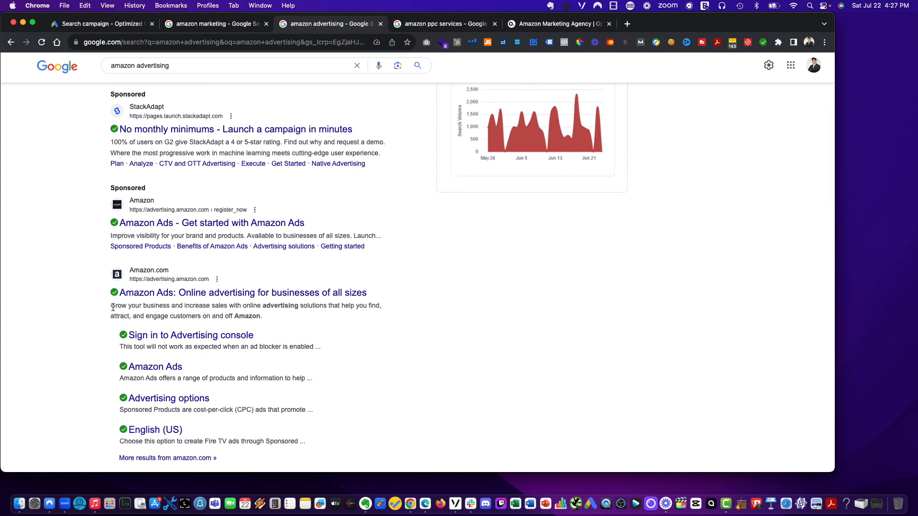
{"action": "left_click_drag", "start_coordinate": [113, 308], "coordinate": [269, 320]}
{"action": "key", "text": "super+c"}
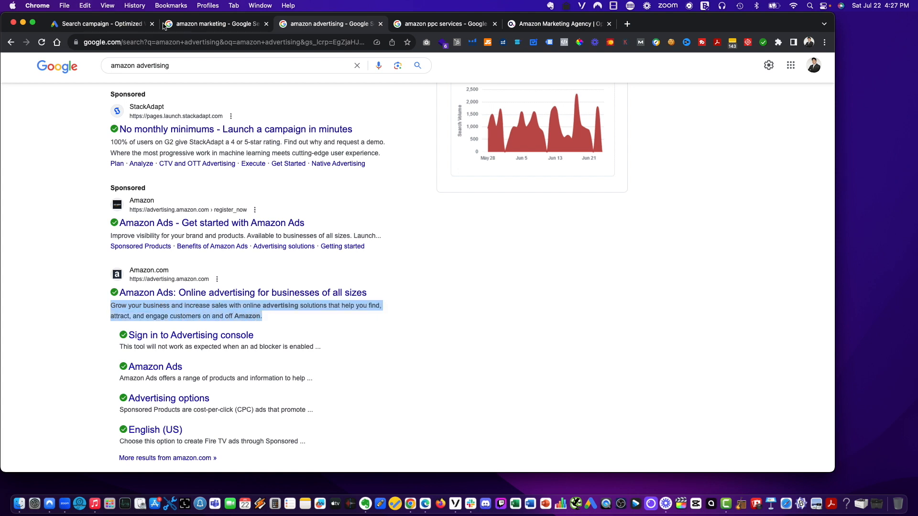
{"action": "left_click", "coordinate": [103, 27]}
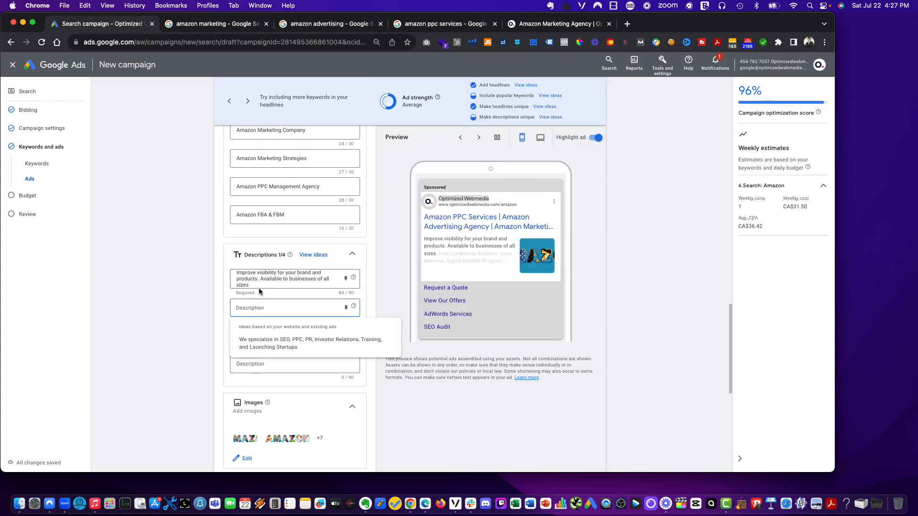
{"action": "key", "text": "super+v"}
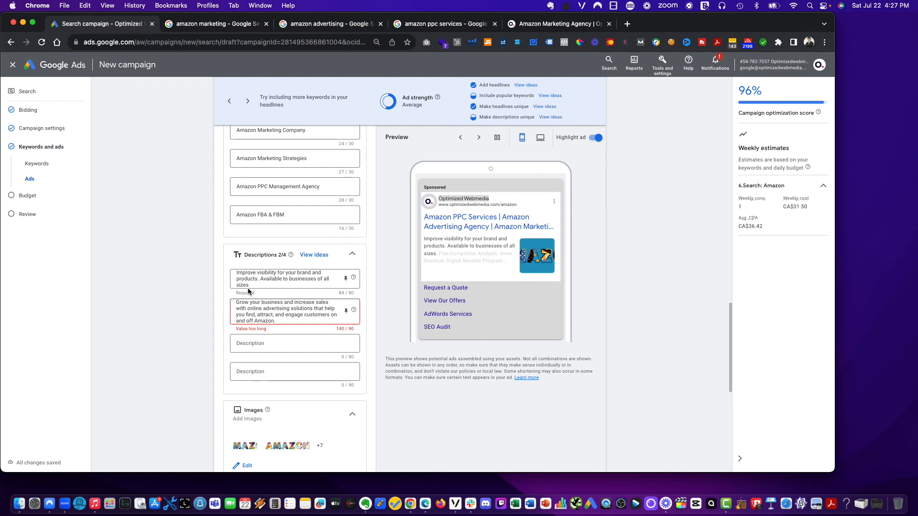
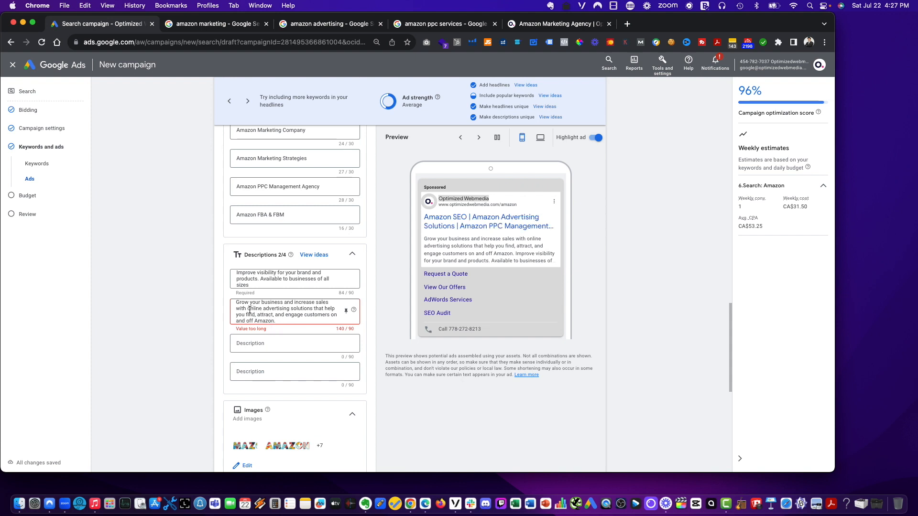
- Shorten the second description to "Amazon advertising solutions that help you find, attract, and engage customers"
{"action": "left_click_drag", "start_coordinate": [250, 310], "coordinate": [225, 298]}
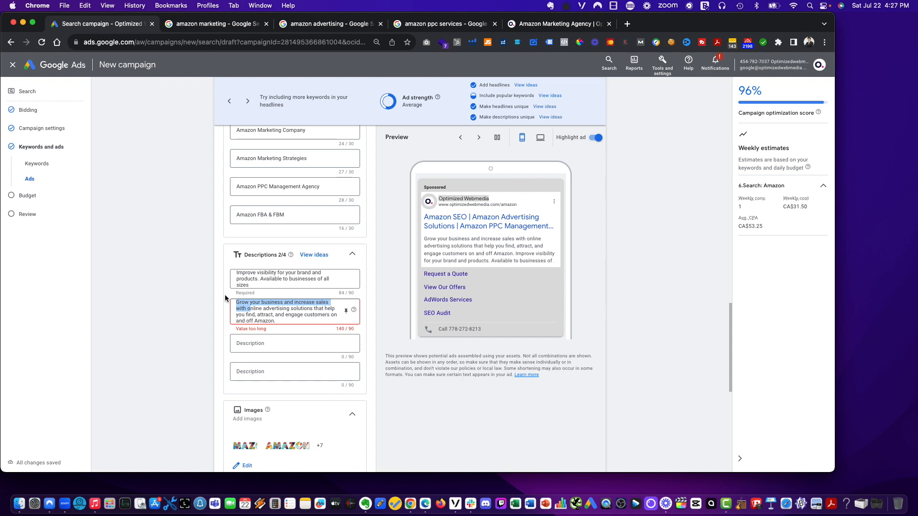
{"action": "type", "text": "O"}
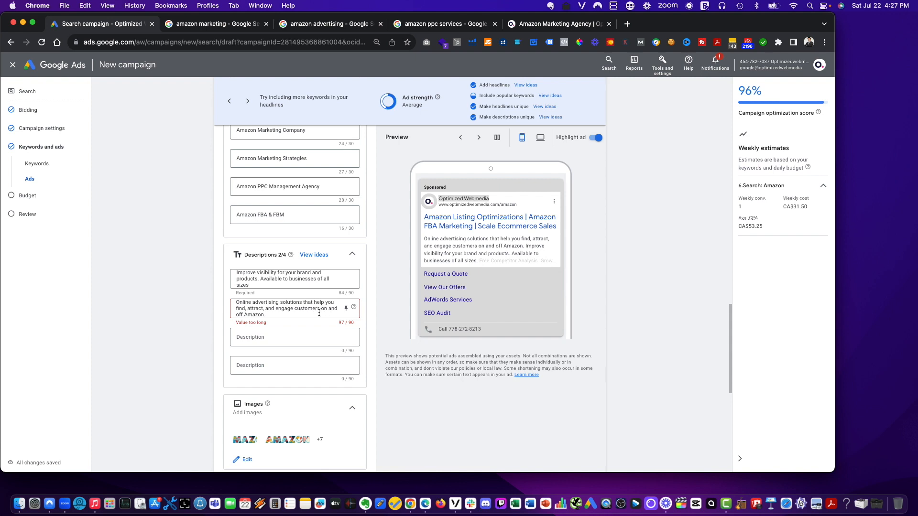
{"action": "left_click_drag", "start_coordinate": [321, 310], "coordinate": [331, 326]}
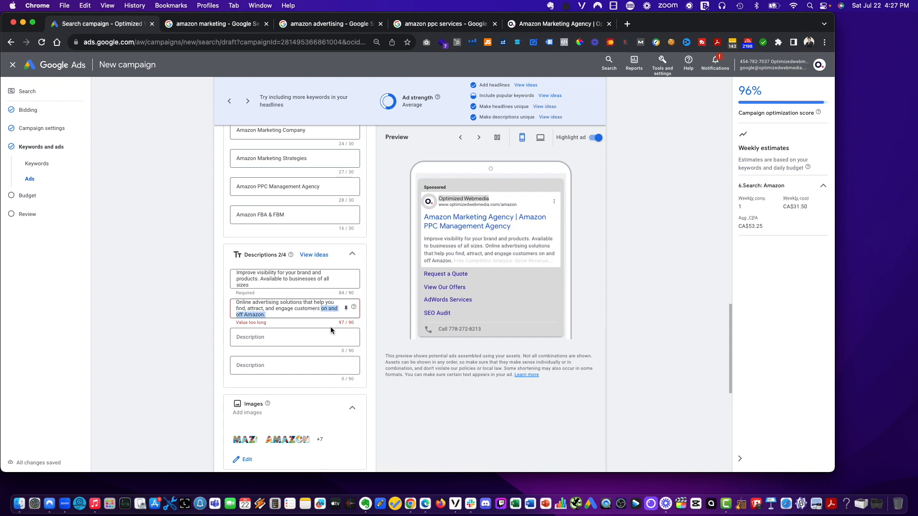
{"action": "key", "text": "BackSpace"}
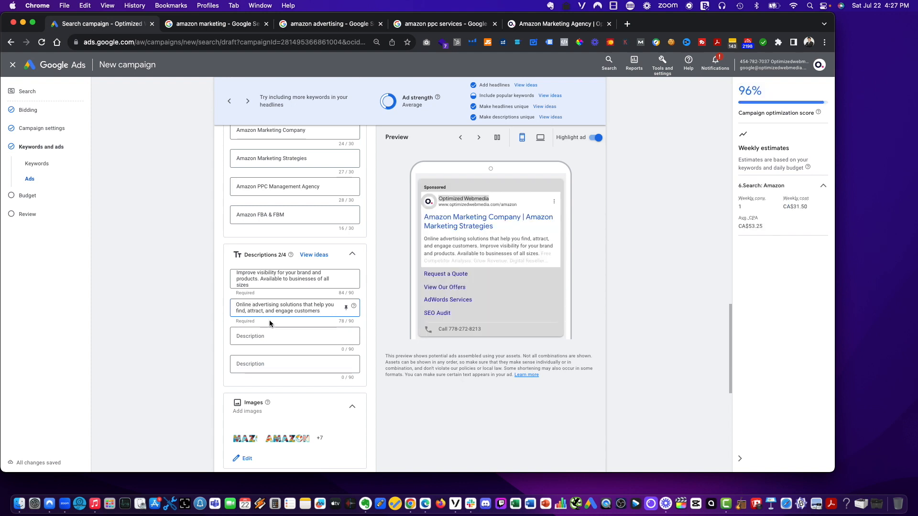
{"action": "left_click_drag", "start_coordinate": [254, 305], "coordinate": [211, 314]}
{"action": "type", "text": "Am"}
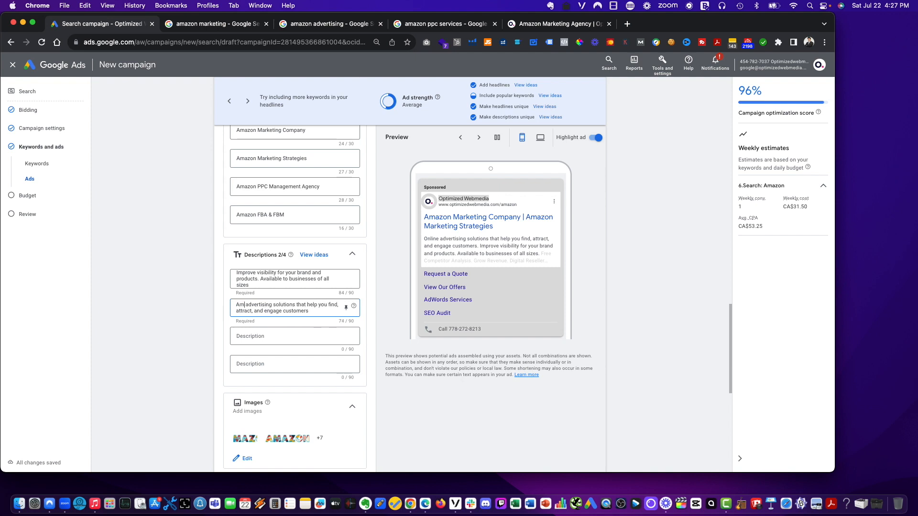
{"action": "type", "text": "azon"}
- Copy the first sentence of the SellerApp snippet from the "amazon ppc services" results into the third description
{"action": "left_click", "coordinate": [440, 23]}
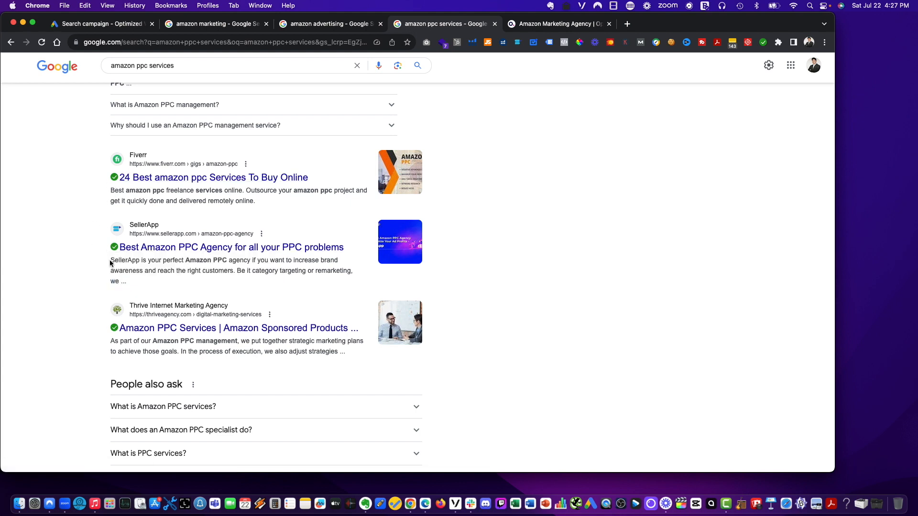
{"action": "left_click_drag", "start_coordinate": [110, 262], "coordinate": [236, 271]}
{"action": "key", "text": "super+c"}
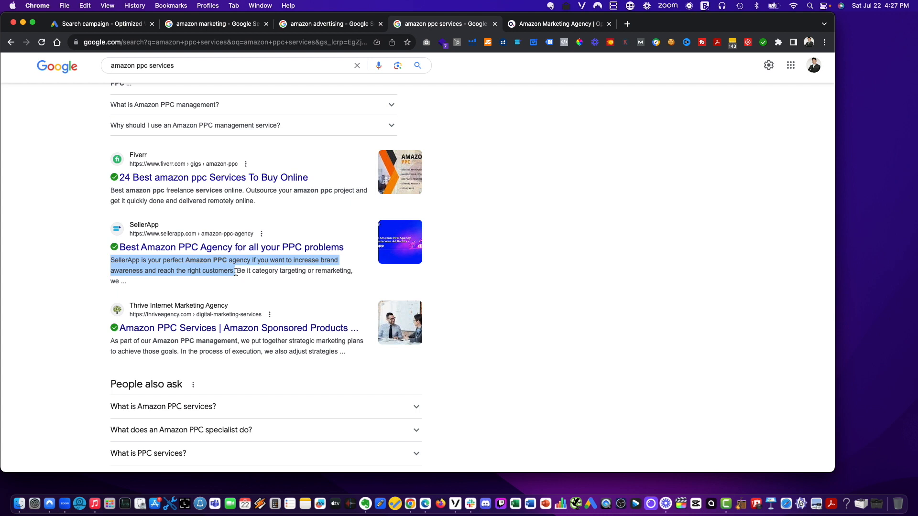
{"action": "left_click", "coordinate": [106, 28]}
{"action": "left_click", "coordinate": [259, 336]}
{"action": "key", "text": "super+v"}
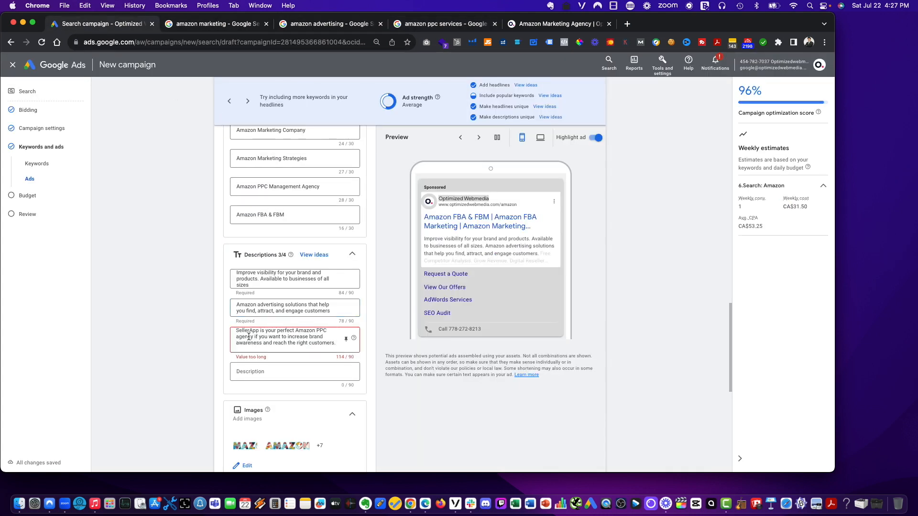
- Reword the third description to "Optimized Webmedia is your perfect Amazon PPC agency partner to help grow your brand"
{"action": "type", "text": "Optimized We"}
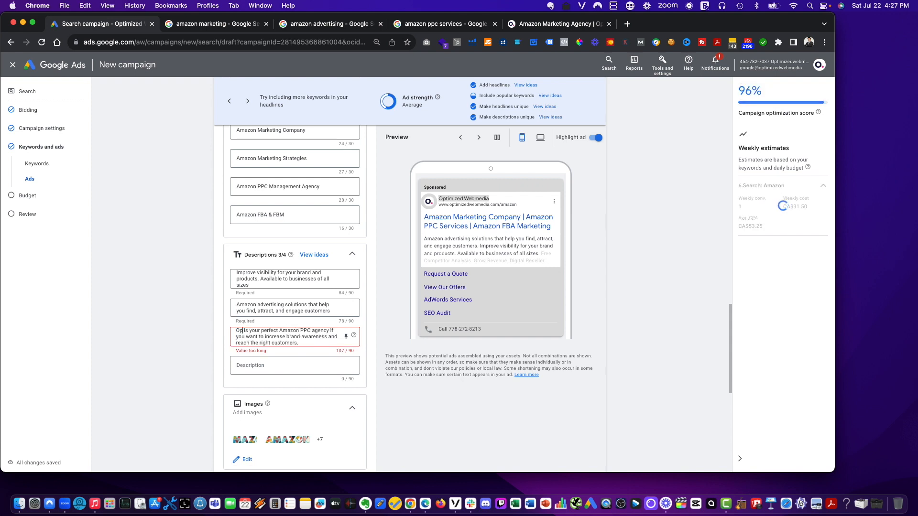
{"action": "type", "text": "bmedia"}
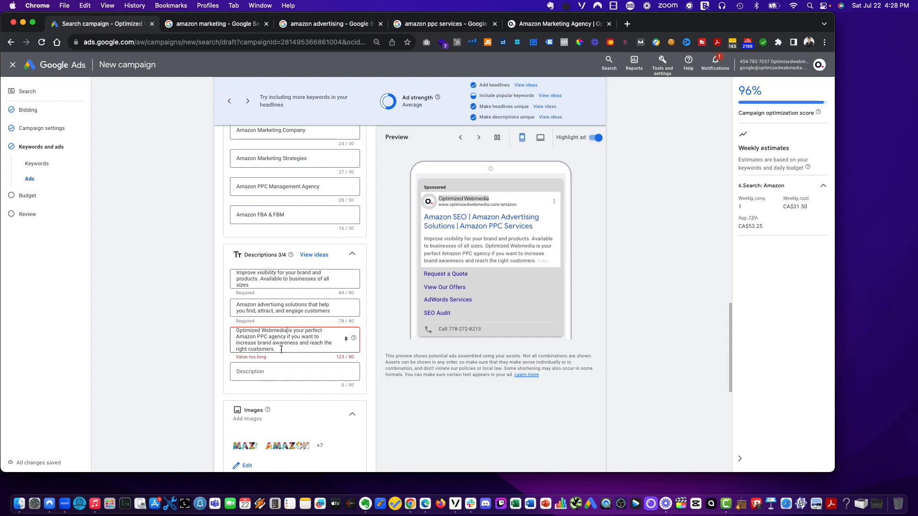
{"action": "left_click_drag", "start_coordinate": [290, 350], "coordinate": [286, 337]}
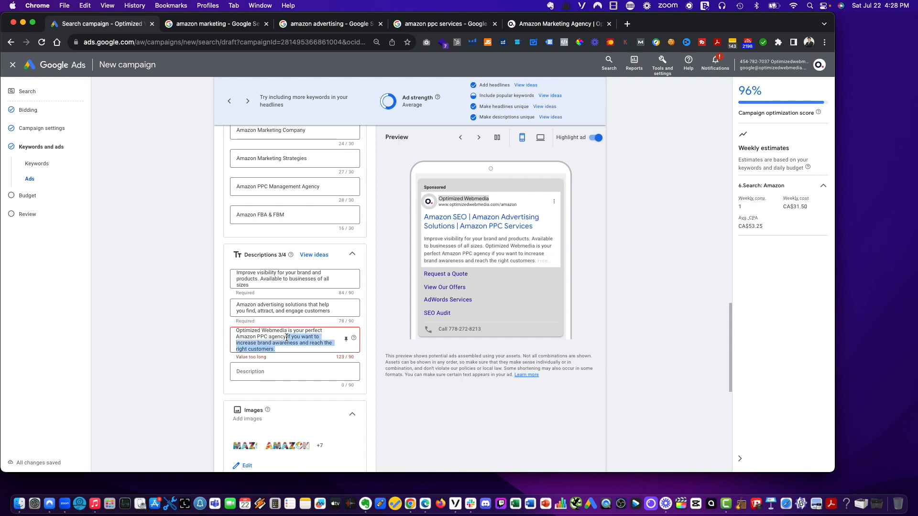
{"action": "type", "text": "parne"}
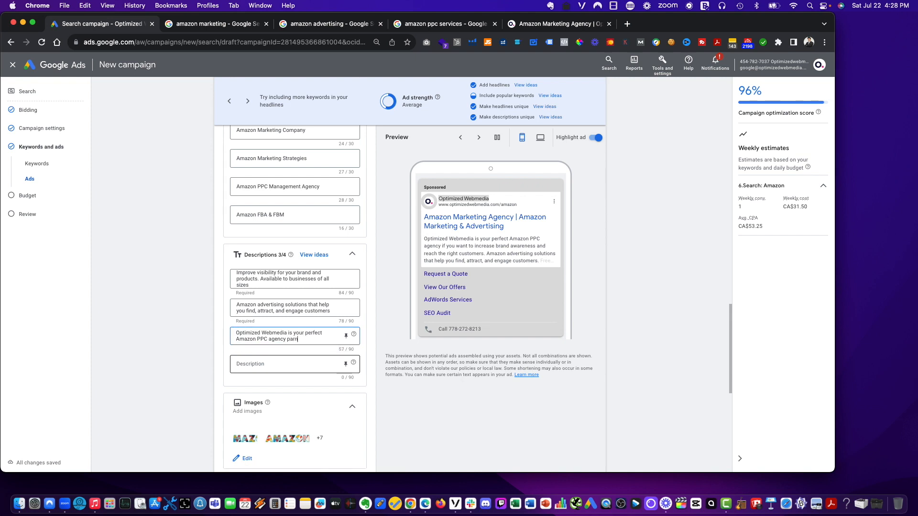
{"action": "key", "text": "BackSpace"}
{"action": "type", "text": "tner to help grow your"}
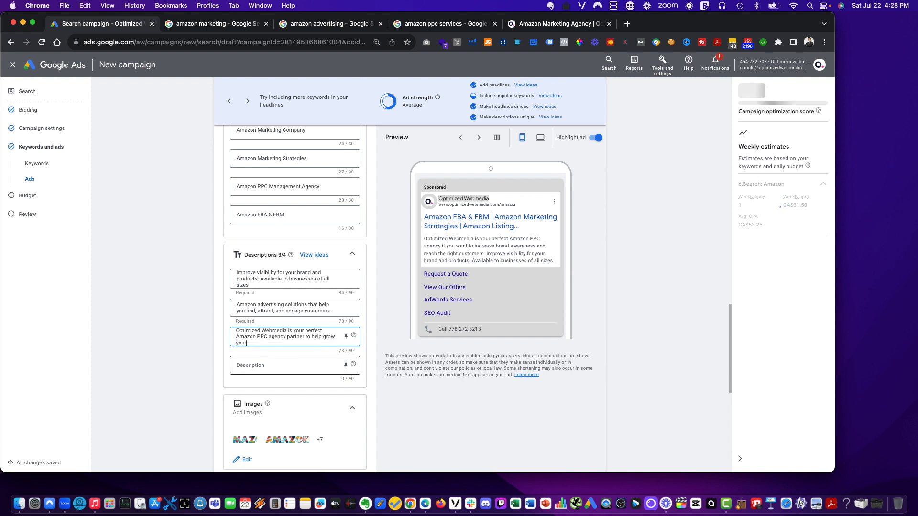
{"action": "type", "text": " brand"}
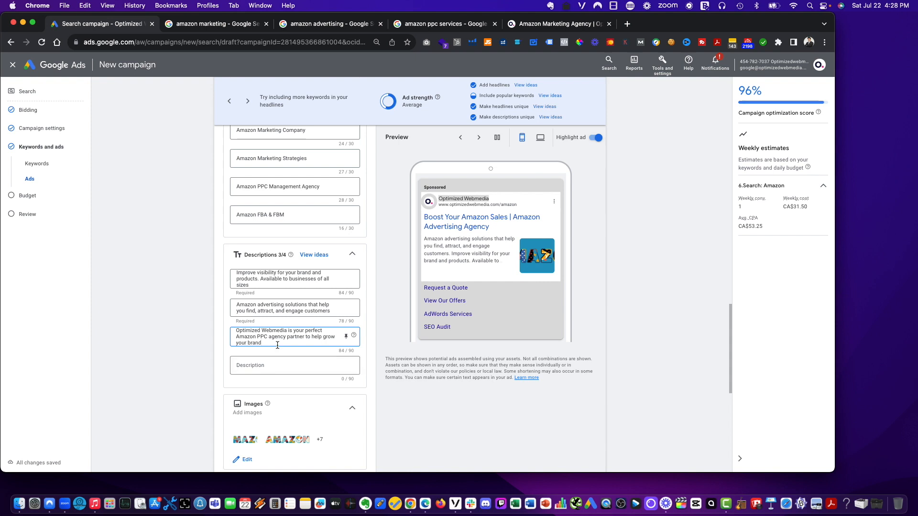
- Copy the third description's text into the empty fourth description
{"action": "key", "text": "super+a"}
{"action": "key", "text": "super+c"}
{"action": "left_click", "coordinate": [258, 366]}
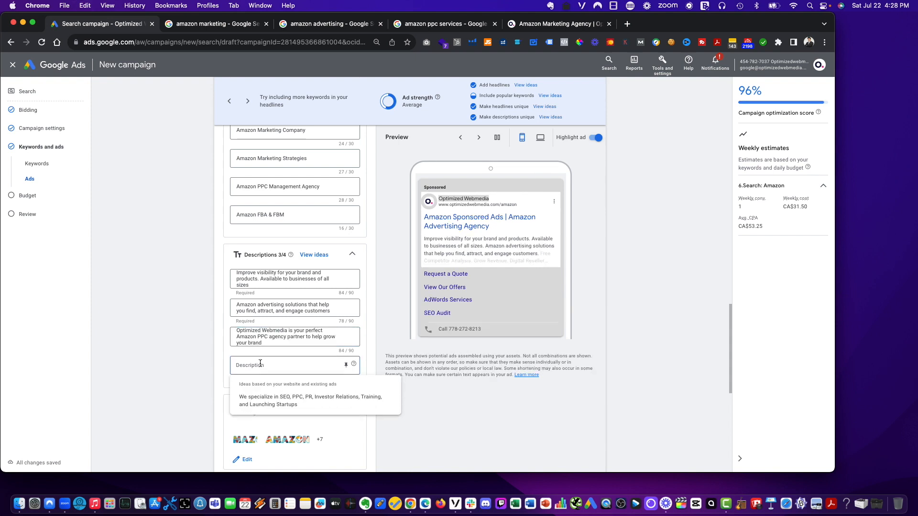
{"action": "key", "text": "super+v"}
- Replace the fourth description with "Increase and scale your Amazon sales through strategic and results driven PPC and SEO"
{"action": "key", "text": "super+a"}
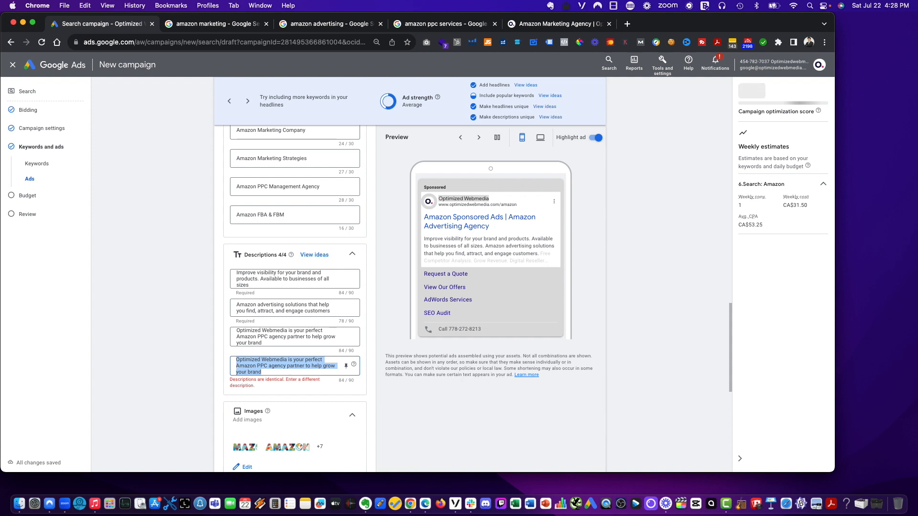
{"action": "type", "text": "Increase yo"}
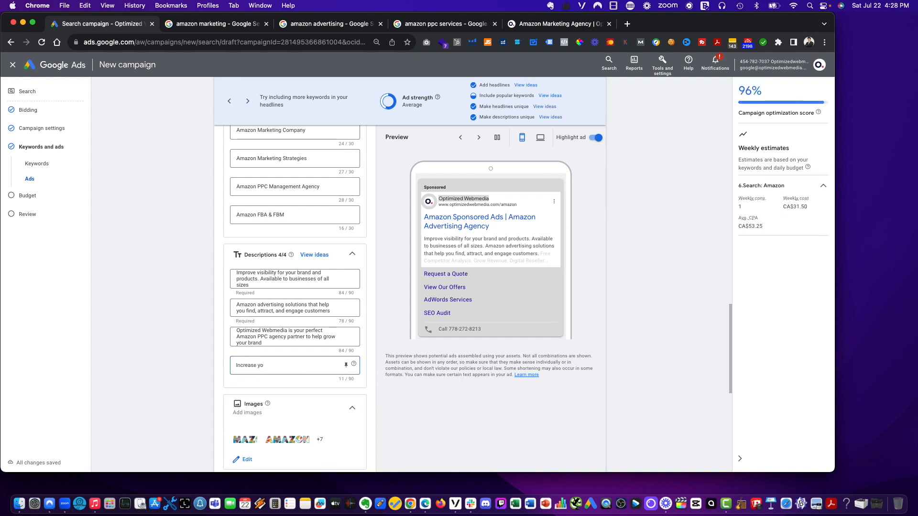
{"action": "key", "text": "BackSpace"}
{"action": "type", "text": "a"}
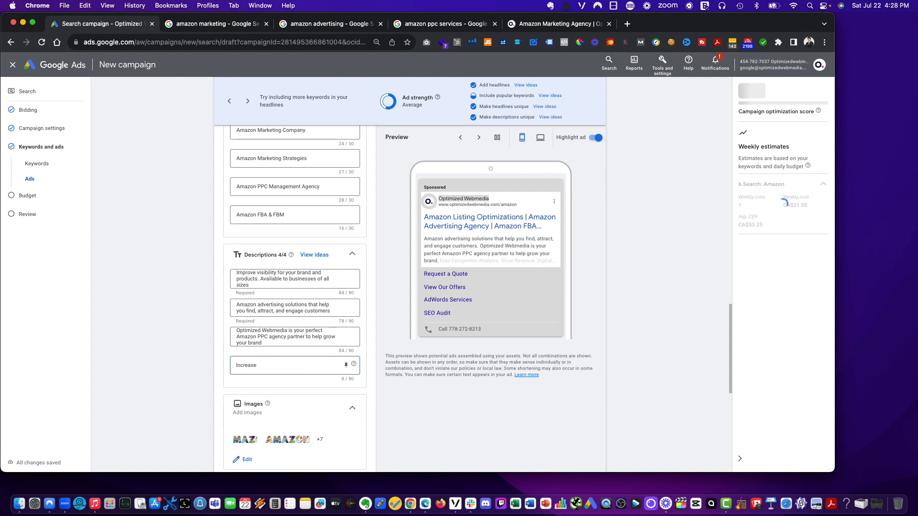
{"action": "type", "text": "nd scale "}
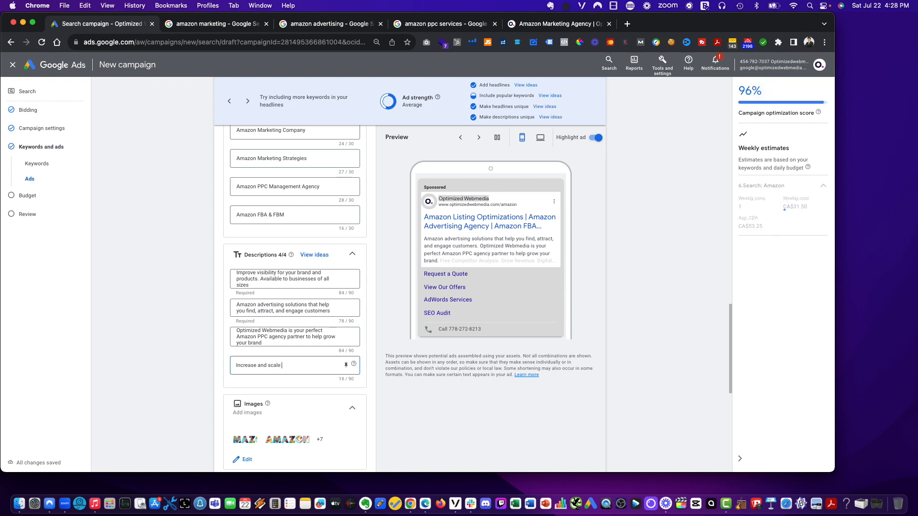
{"action": "type", "text": "your Amazon sal"}
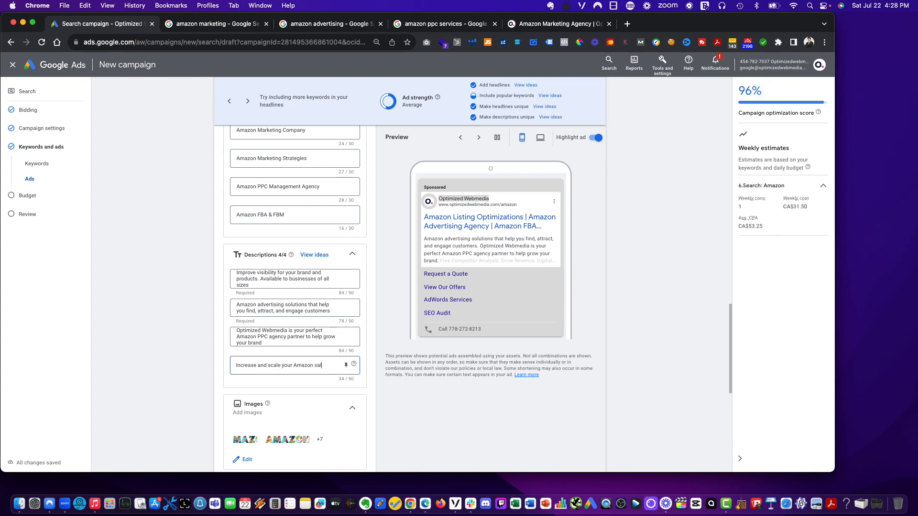
{"action": "type", "text": "es through"}
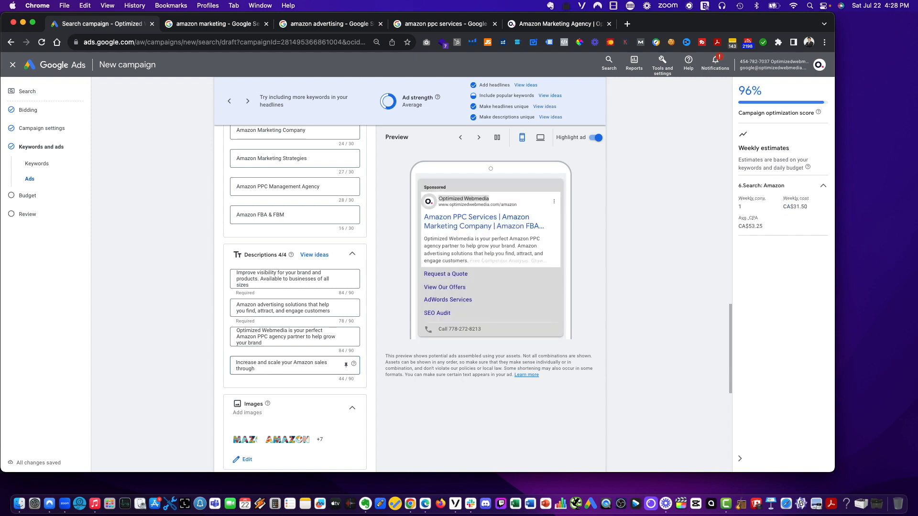
{"action": "type", "text": " stra"}
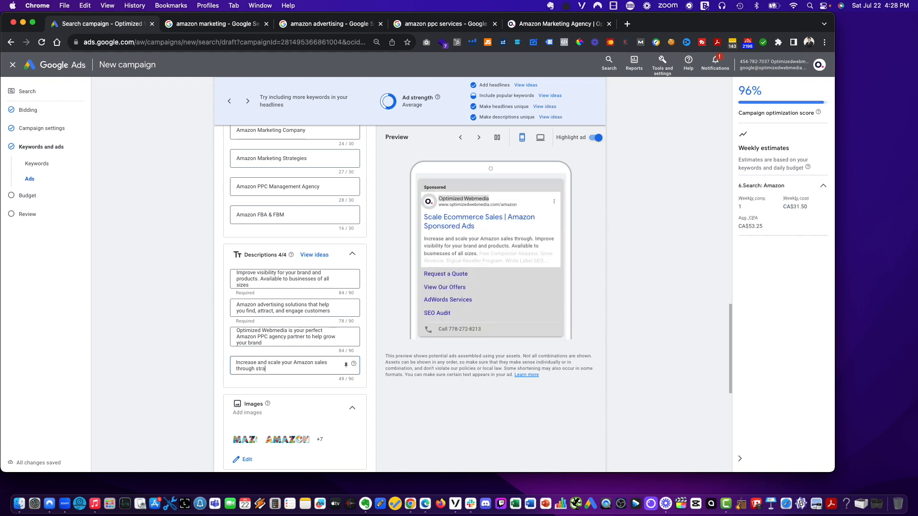
{"action": "type", "text": "tegic "}
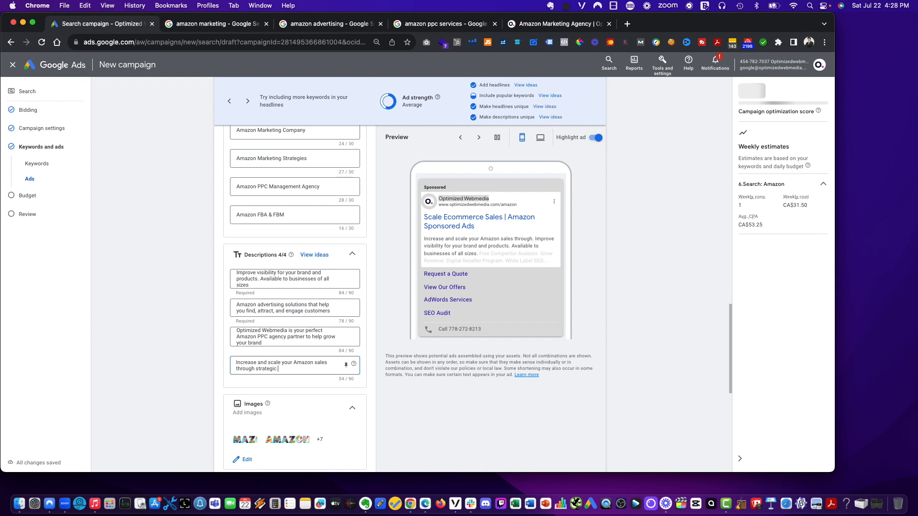
{"action": "type", "text": "and results driven"}
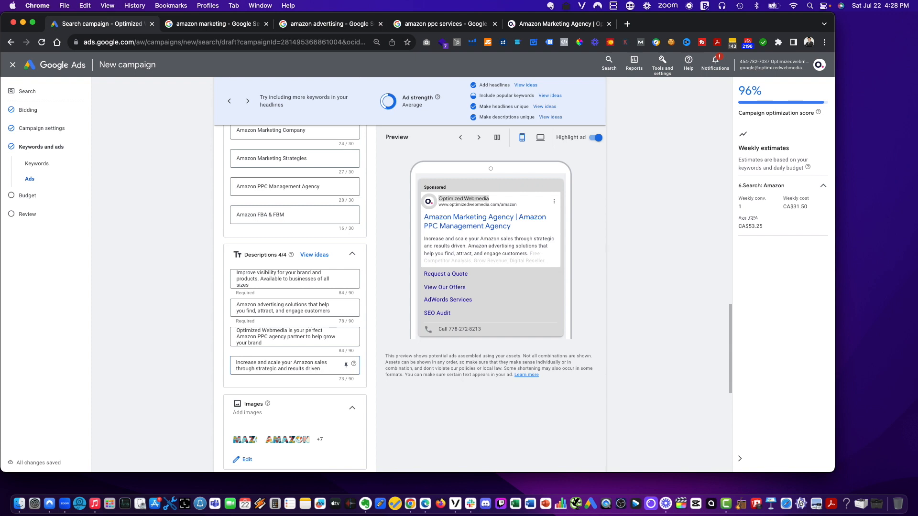
{"action": "type", "text": "PPC and SEO"}
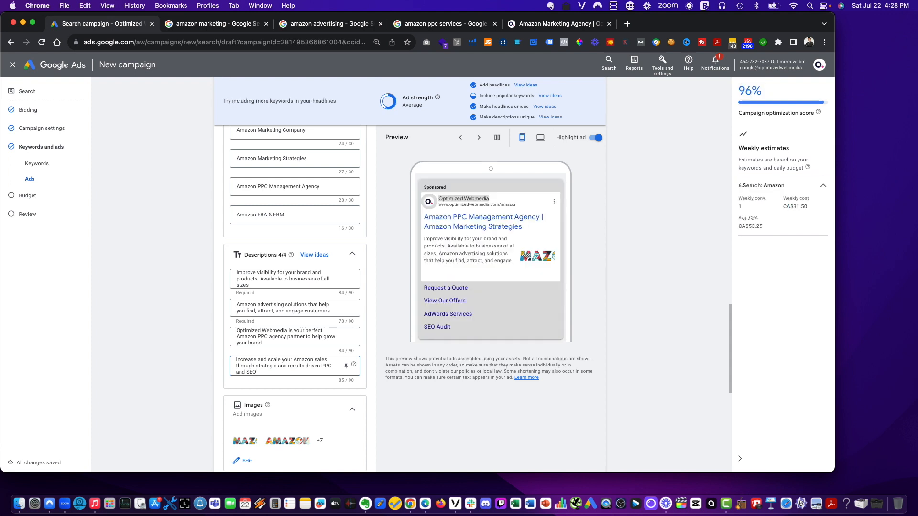
- Look through the content and account management services on the Amazon marketing agency page for ideas to extend the first description
{"action": "left_click", "coordinate": [263, 285]}
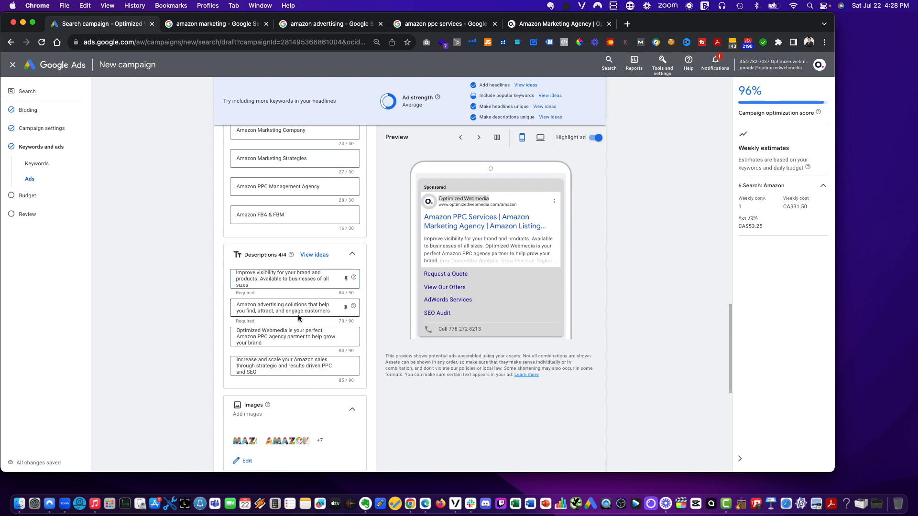
{"action": "left_click", "coordinate": [529, 25]}
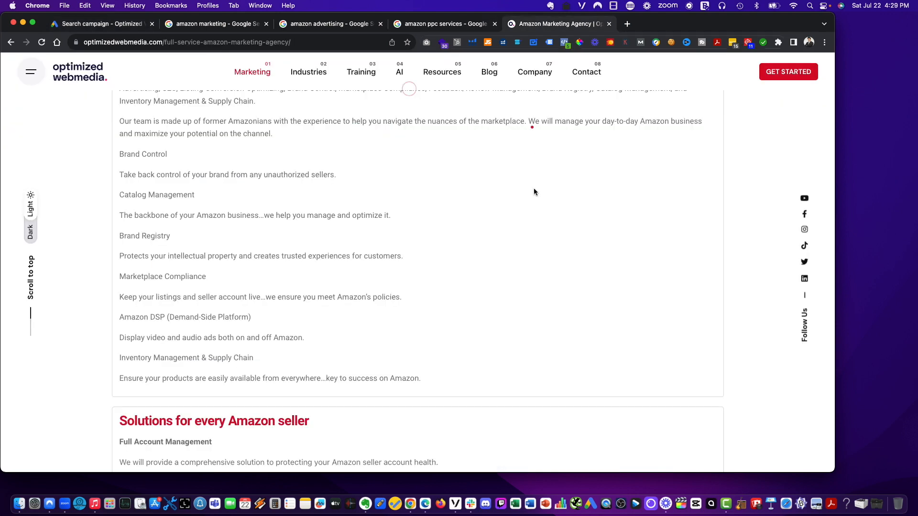
{"action": "scroll", "coordinate": [531, 220], "scroll_direction": "up", "scroll_amount": 4}
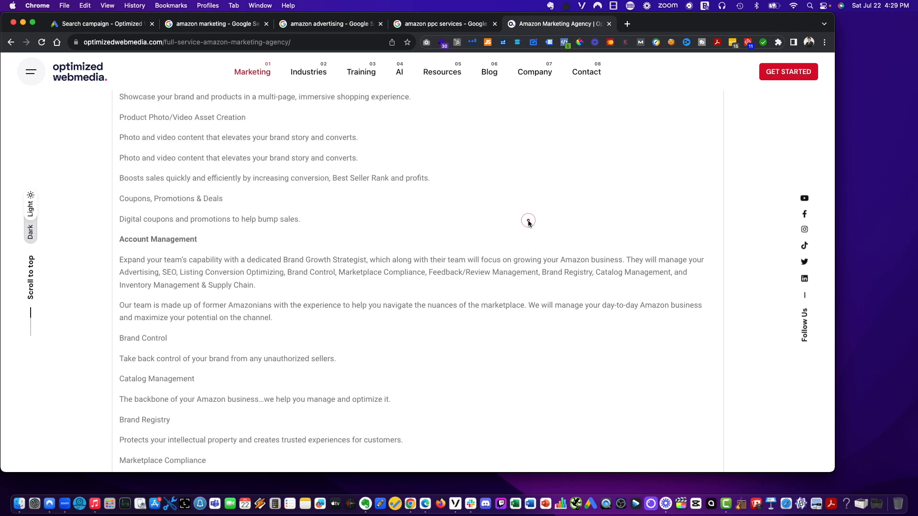
{"action": "scroll", "coordinate": [528, 223], "scroll_direction": "up", "scroll_amount": 3}
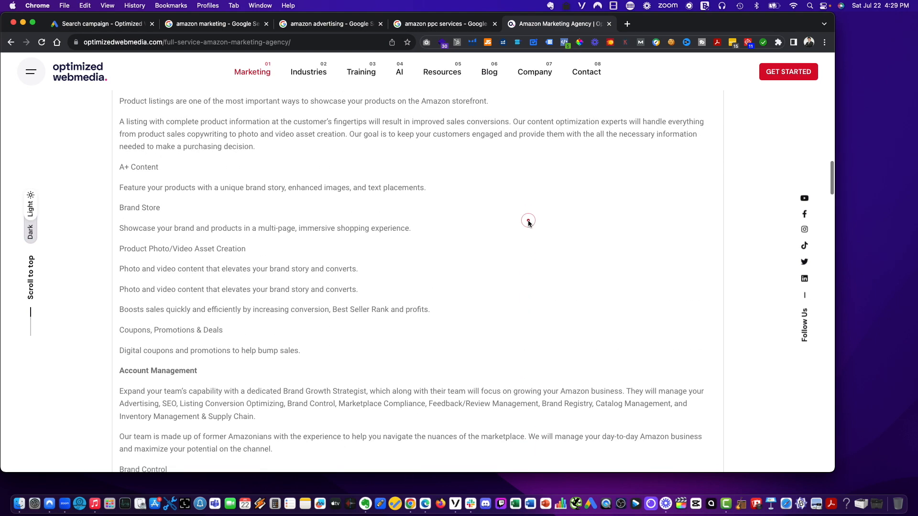
{"action": "left_click", "coordinate": [118, 20]}
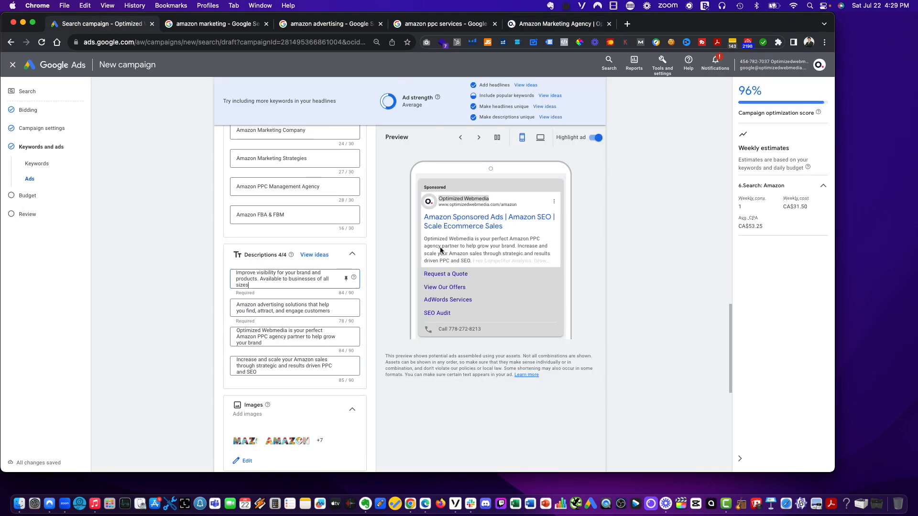
- Put a period after "sizes" in the first description and discard the started "Build a" sentence
{"action": "scroll", "coordinate": [290, 321], "scroll_direction": "up", "scroll_amount": 1}
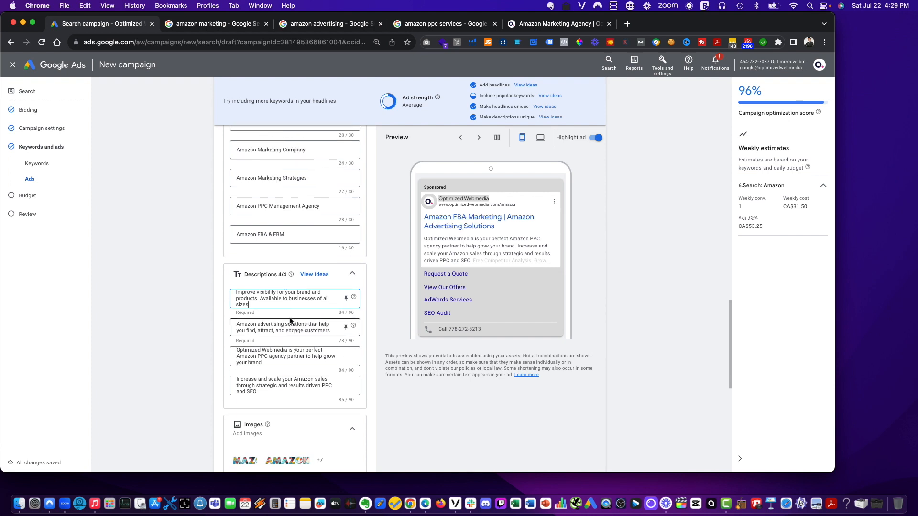
{"action": "scroll", "coordinate": [290, 321], "scroll_direction": "up", "scroll_amount": 1}
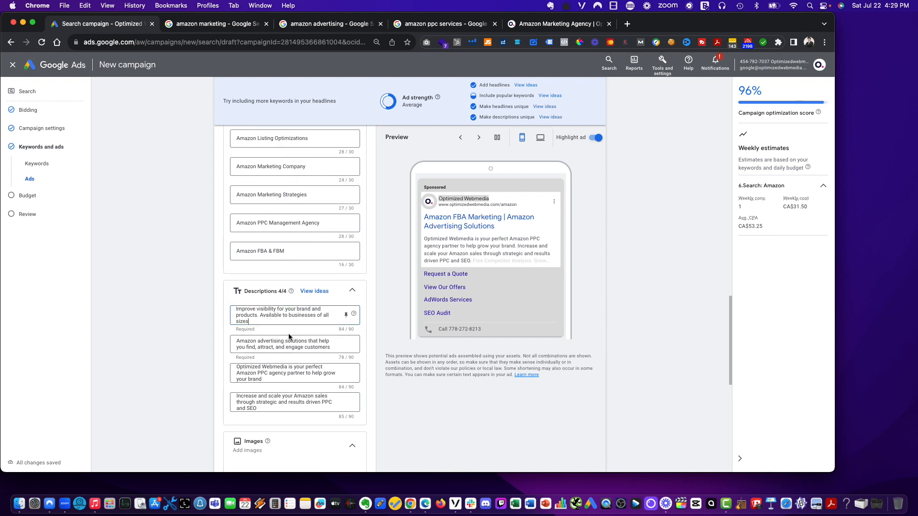
{"action": "type", "text": ". Build a"}
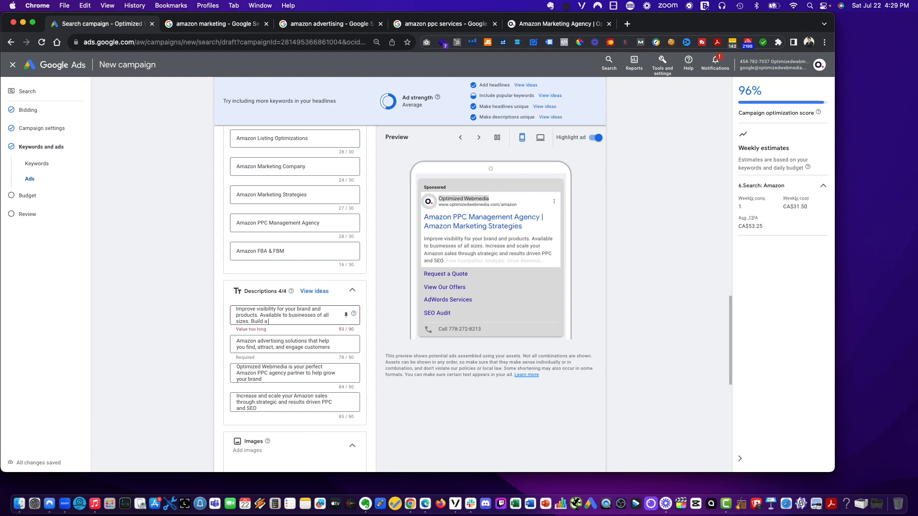
{"action": "key", "text": "BackSpace"}
{"action": "key", "text": "BackSpace"}
{"action": "key", "text": "BackSpace"}
{"action": "key", "text": "BackSpace"}
{"action": "key", "text": "BackSpace"}
{"action": "key", "text": "BackSpace"}
{"action": "key", "text": "BackSpace"}
{"action": "key", "text": "BackSpace"}
{"action": "key", "text": "BackSpace"}
{"action": "key", "text": "BackSpace"}
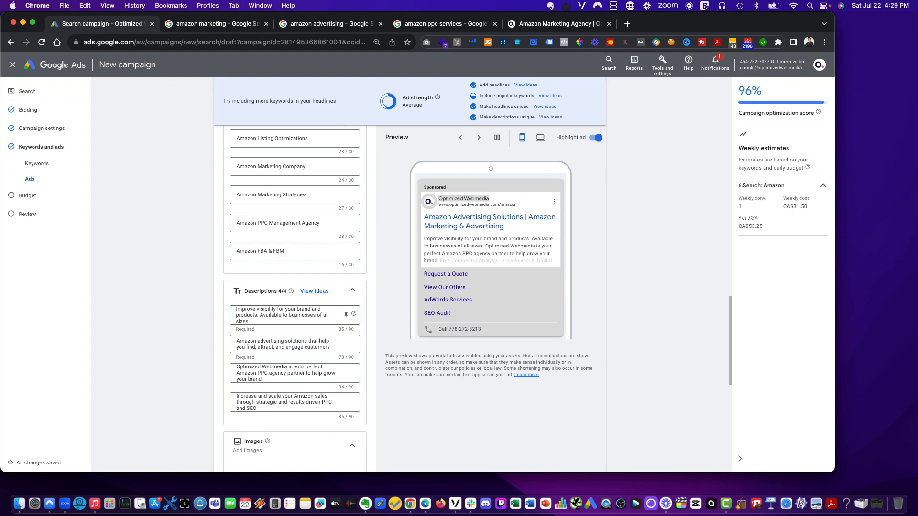
- Append the sentence "A+ Content and Brand Store." to the end of the first description
{"action": "type", "text": "A+ Conten"}
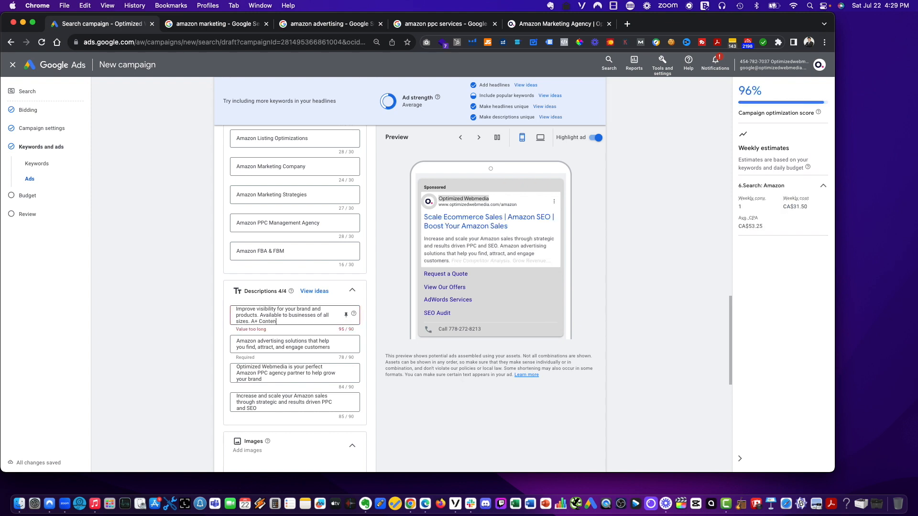
{"action": "type", "text": "t and B"}
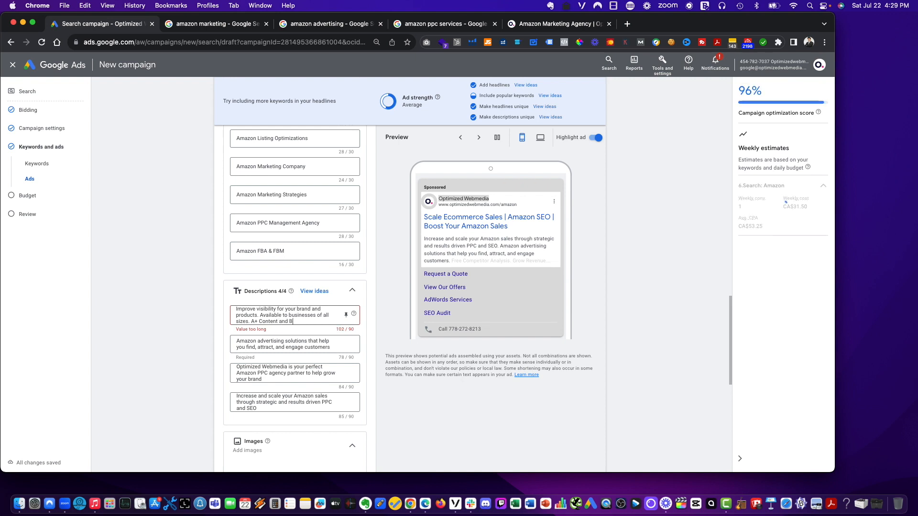
{"action": "type", "text": "rand S"}
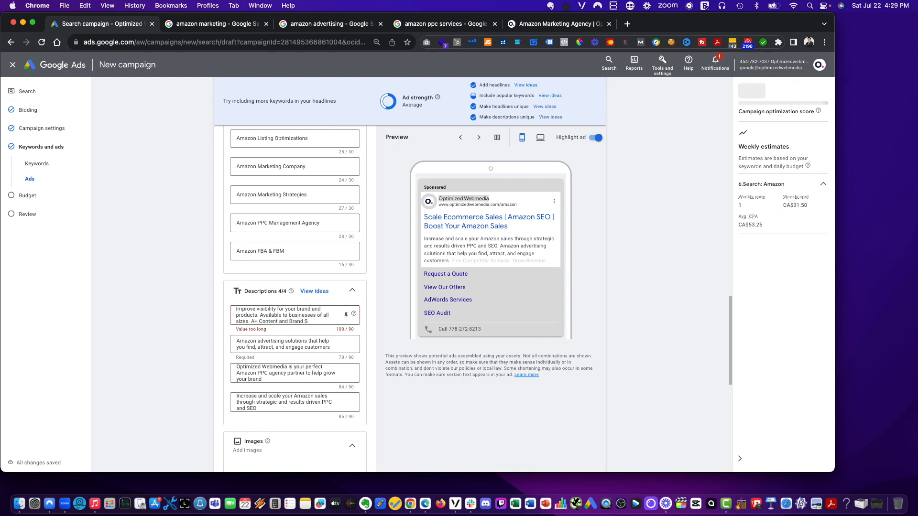
{"action": "type", "text": "tore."}
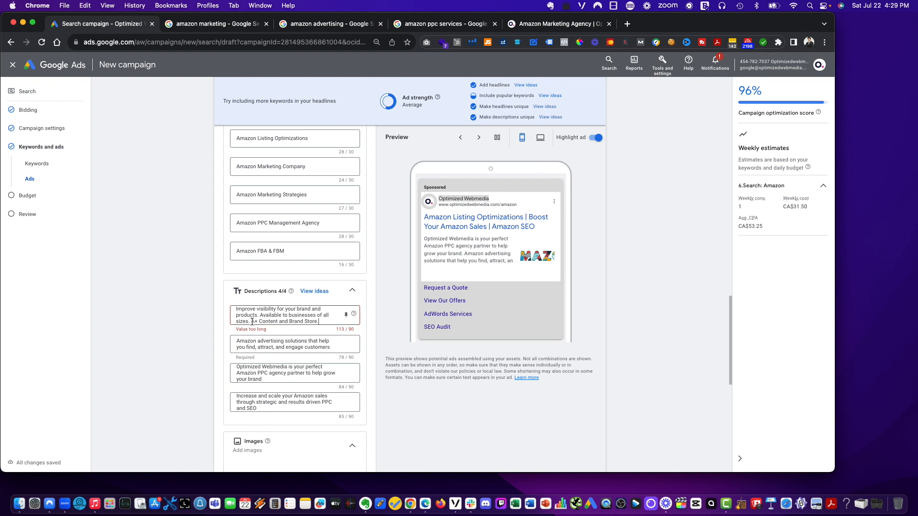
- Cut "A+ Content and Brand Store." out of the first description, keeping it on the clipboard
{"action": "left_click_drag", "start_coordinate": [252, 321], "coordinate": [319, 322]}
{"action": "key", "text": "cmd+c"}
{"action": "key", "text": "BackSpace"}
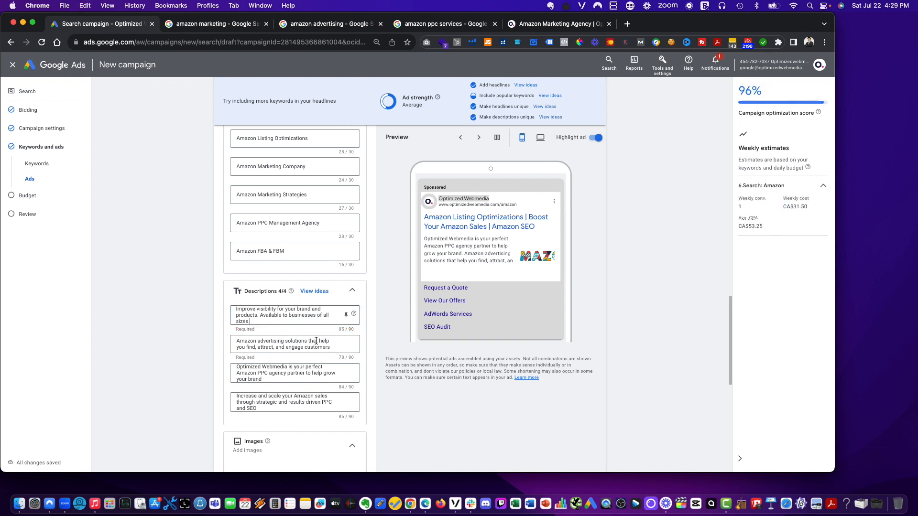
- End the ad's second description, about Amazon advertising solutions, with a period
{"action": "left_click", "coordinate": [330, 347]}
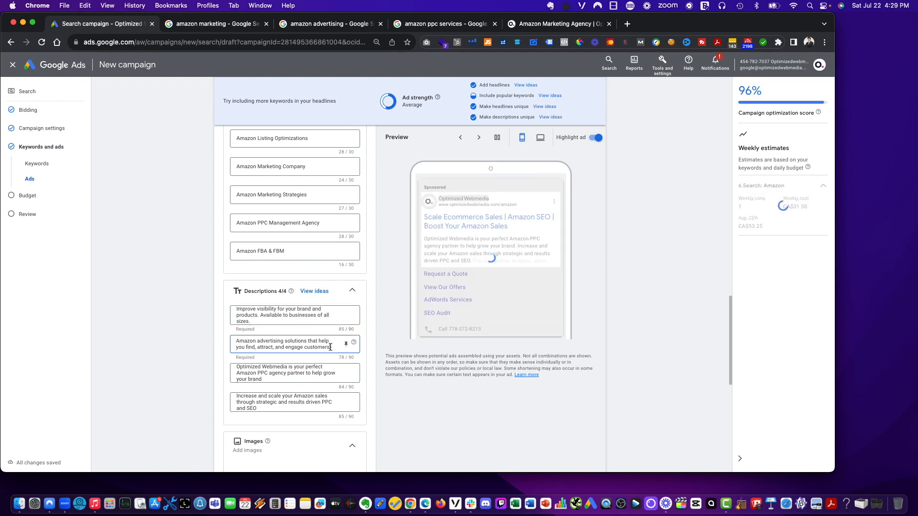
{"action": "type", "text": "."}
{"action": "key", "text": "cmd+v"}
{"action": "key", "text": "cmd+z"}
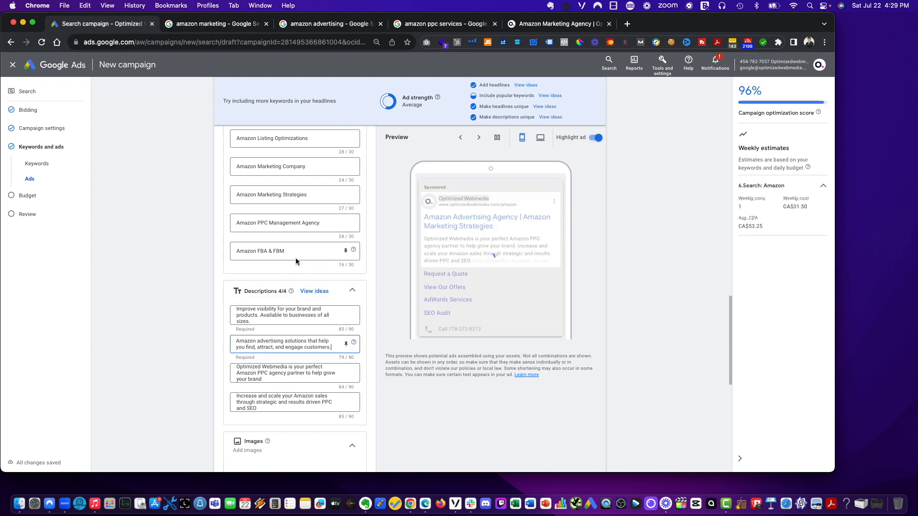
- Review the ad's headlines, descriptions, images, business name, logo and sitelinks
{"action": "scroll", "coordinate": [296, 261], "scroll_direction": "up", "scroll_amount": 3}
{"action": "scroll", "coordinate": [296, 266], "scroll_direction": "up", "scroll_amount": 4}
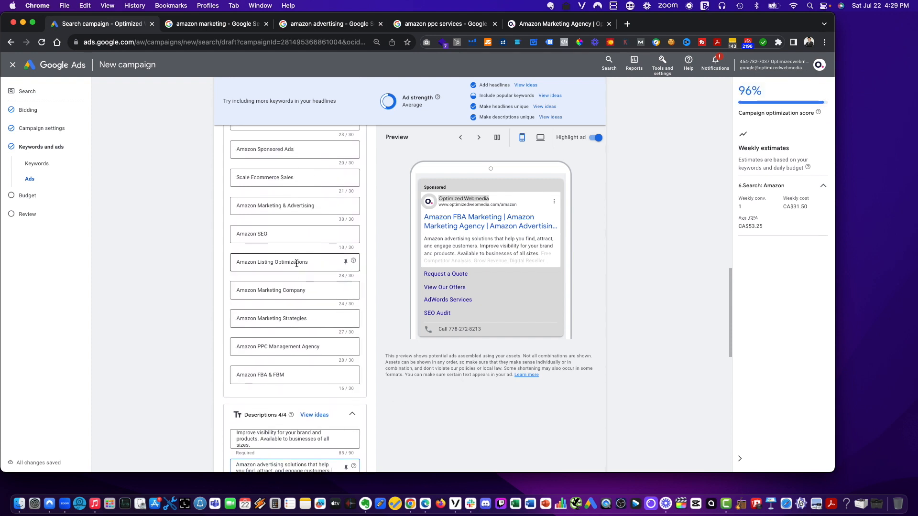
{"action": "scroll", "coordinate": [279, 237], "scroll_direction": "up", "scroll_amount": 5}
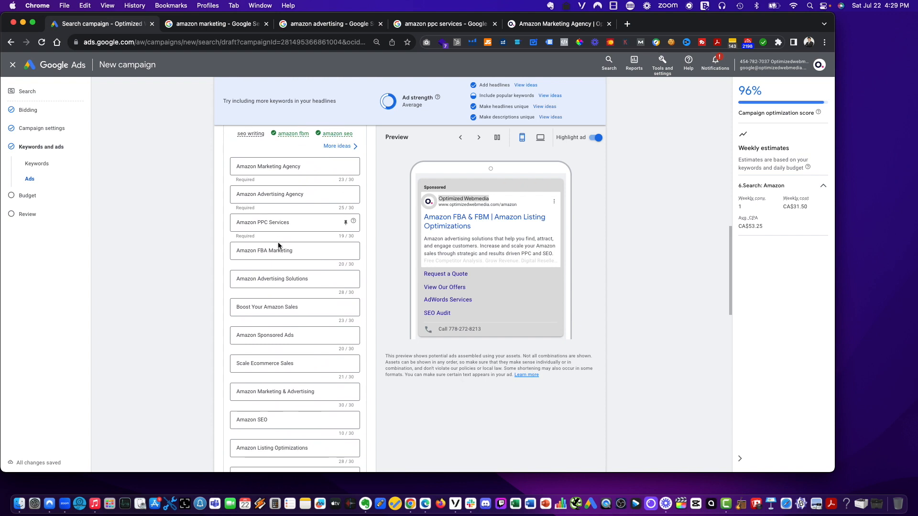
{"action": "scroll", "coordinate": [277, 243], "scroll_direction": "down", "scroll_amount": 3}
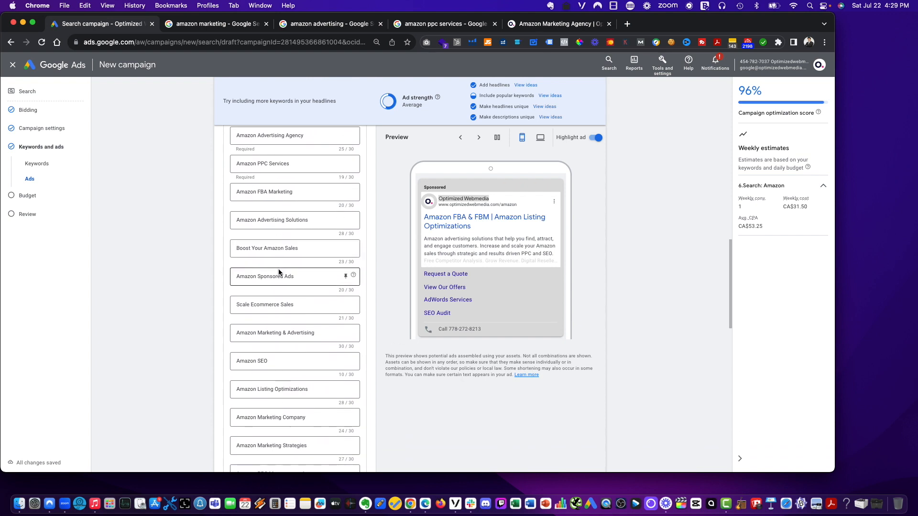
{"action": "scroll", "coordinate": [316, 282], "scroll_direction": "down", "scroll_amount": 8}
{"action": "scroll", "coordinate": [325, 285], "scroll_direction": "down", "scroll_amount": 4}
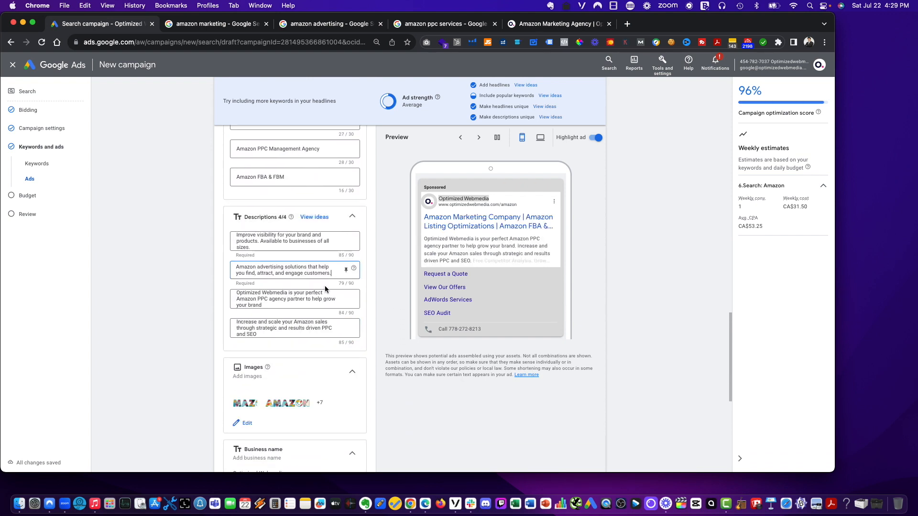
{"action": "scroll", "coordinate": [345, 380], "scroll_direction": "down", "scroll_amount": 10}
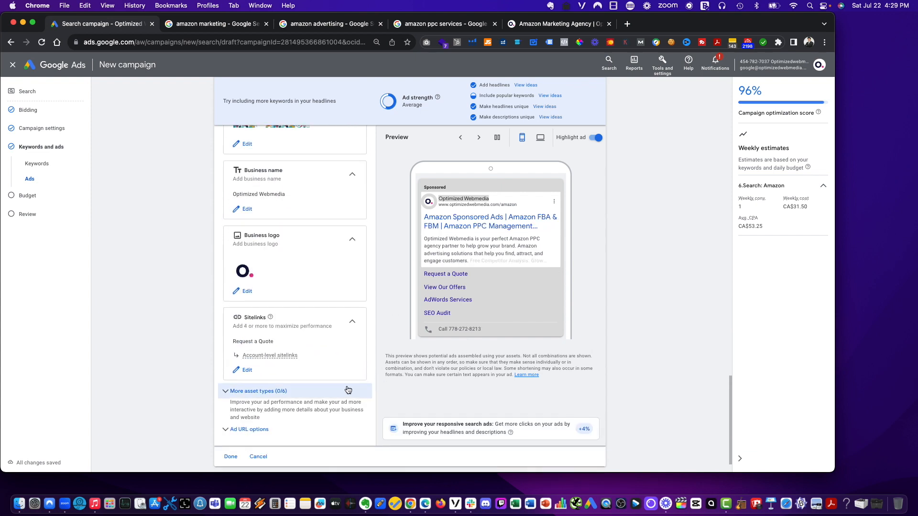
{"action": "scroll", "coordinate": [258, 447], "scroll_direction": "down", "scroll_amount": 2}
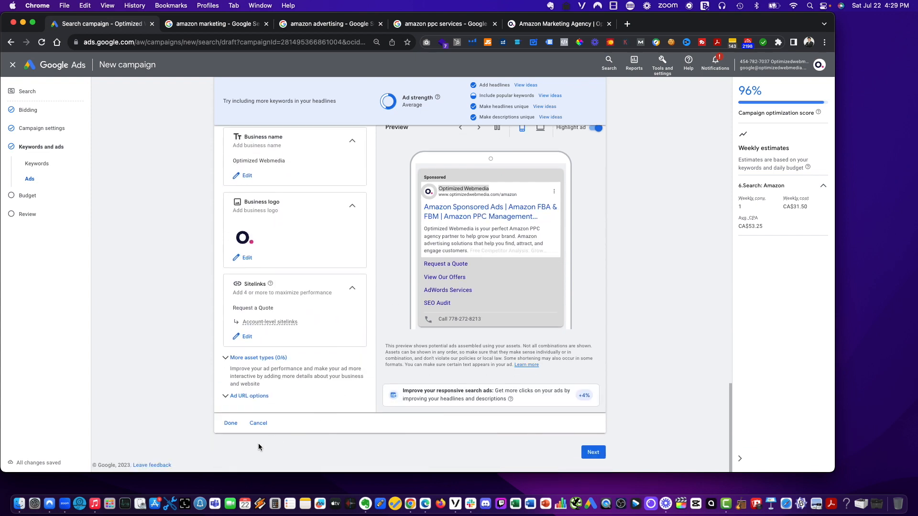
- View the popular keyword ideas and compare the suggested keywords with the ad's headlines
{"action": "left_click", "coordinate": [550, 95]}
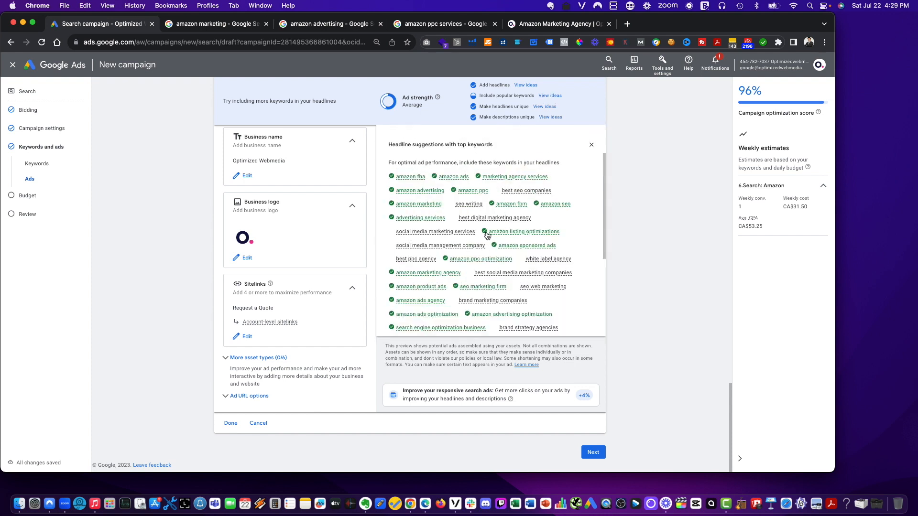
{"action": "mouse_move", "coordinate": [440, 275]}
{"action": "scroll", "coordinate": [510, 295], "scroll_direction": "down", "scroll_amount": 5}
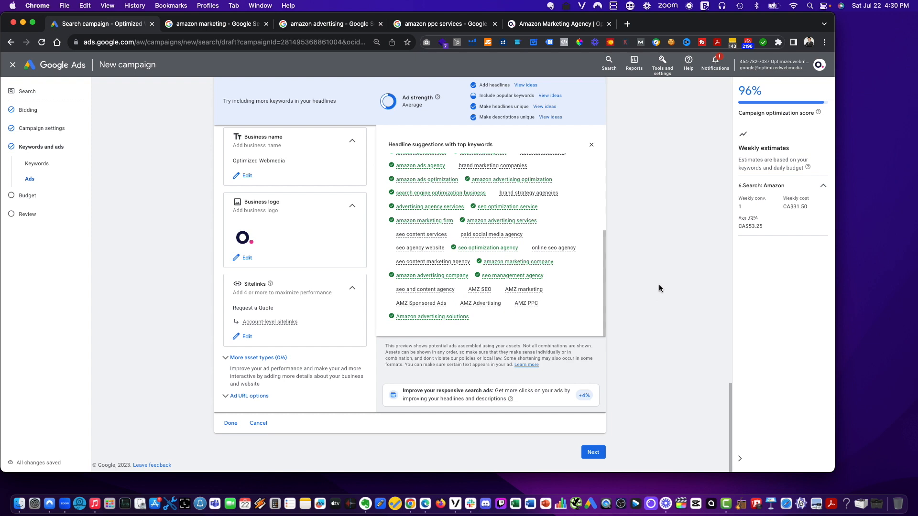
{"action": "mouse_move", "coordinate": [443, 308]}
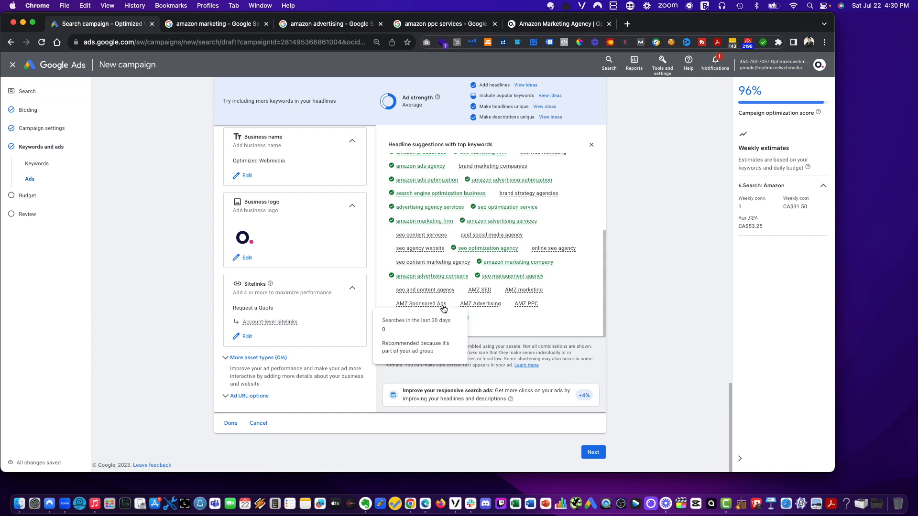
{"action": "scroll", "coordinate": [342, 291], "scroll_direction": "up", "scroll_amount": 10}
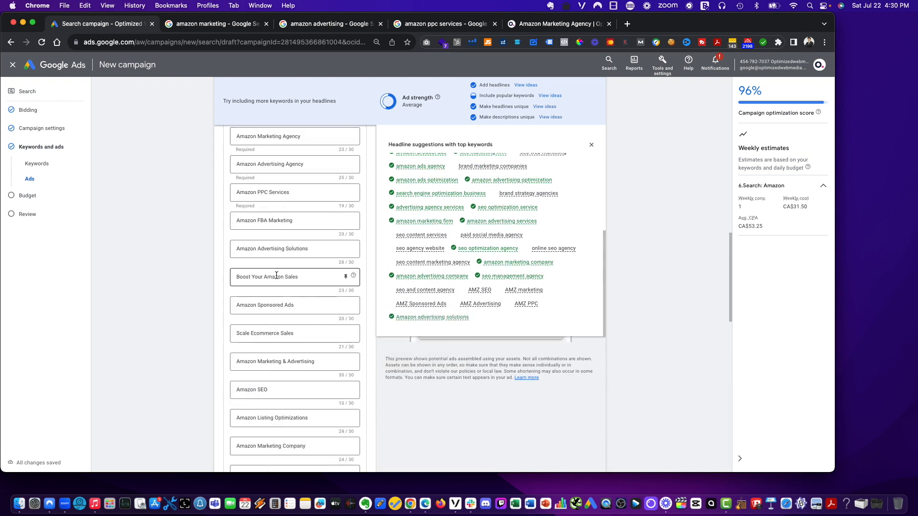
{"action": "scroll", "coordinate": [295, 299], "scroll_direction": "down", "scroll_amount": 3}
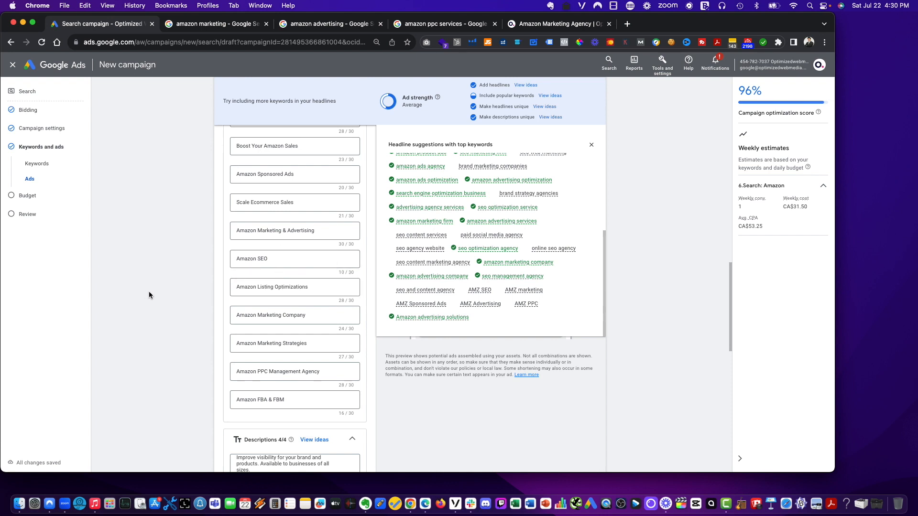
- Finish the ad and accept the recommended average daily budget of CA$4.50
{"action": "scroll", "coordinate": [149, 291], "scroll_direction": "down", "scroll_amount": 10}
{"action": "left_click", "coordinate": [229, 427]}
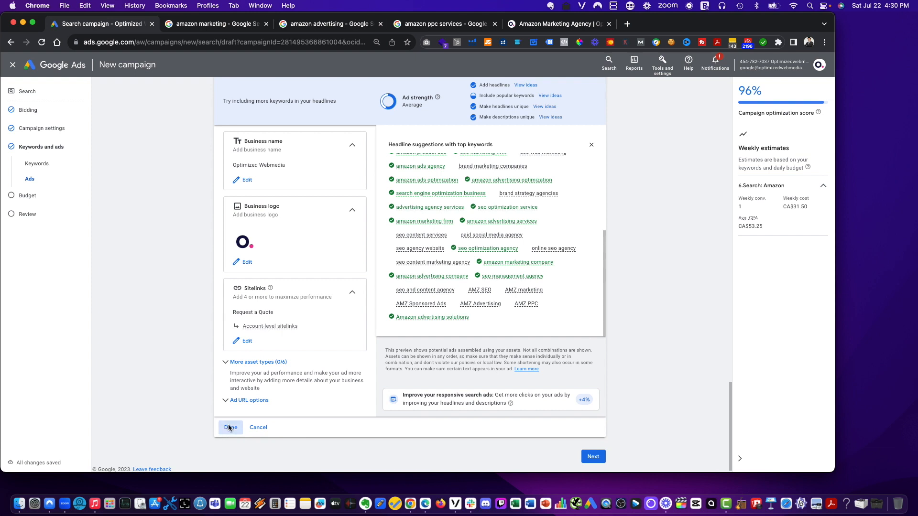
{"action": "left_click", "coordinate": [593, 453]}
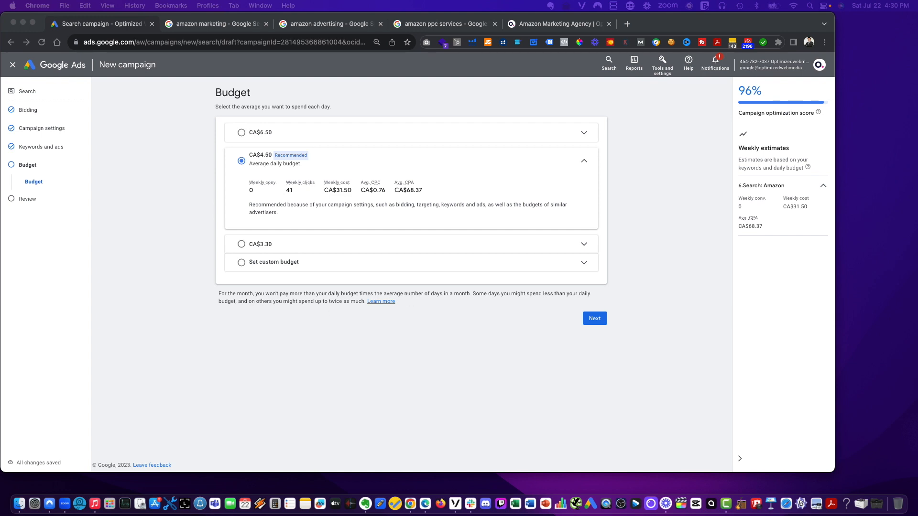
{"action": "left_click", "coordinate": [385, 382]}
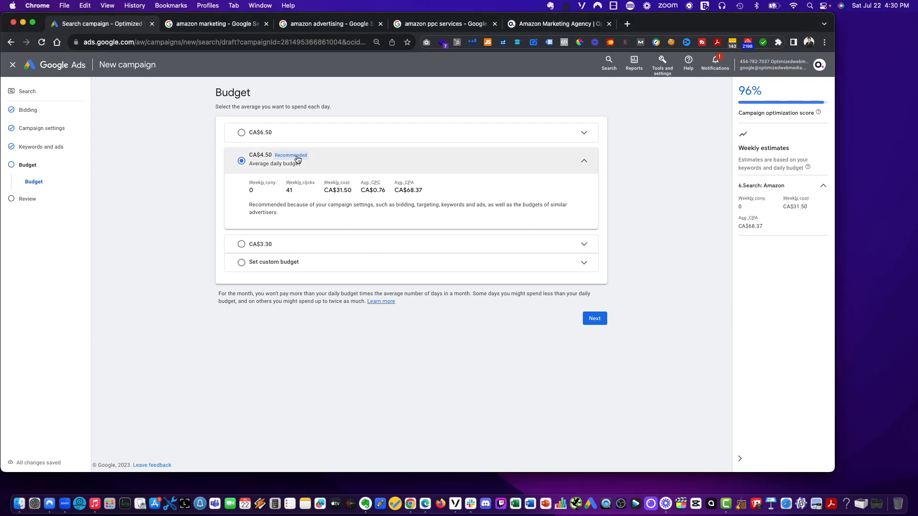
{"action": "left_click", "coordinate": [594, 319]}
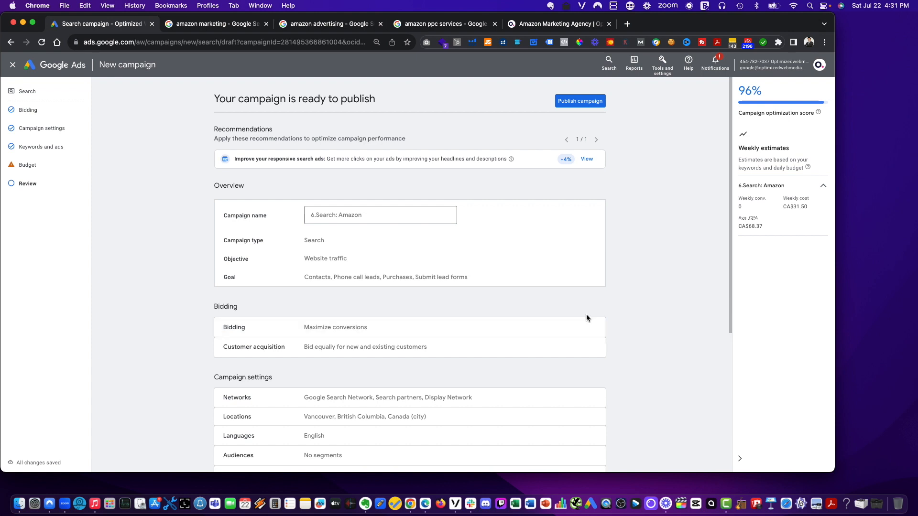
- Review the campaign summary and publish the 6.Search: Amazon campaign
{"action": "scroll", "coordinate": [349, 261], "scroll_direction": "down", "scroll_amount": 5}
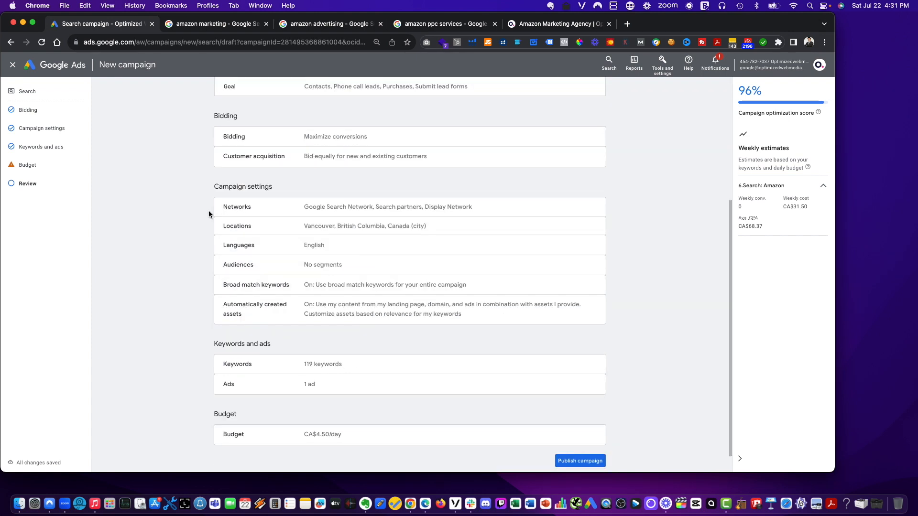
{"action": "scroll", "coordinate": [416, 256], "scroll_direction": "down", "scroll_amount": 1}
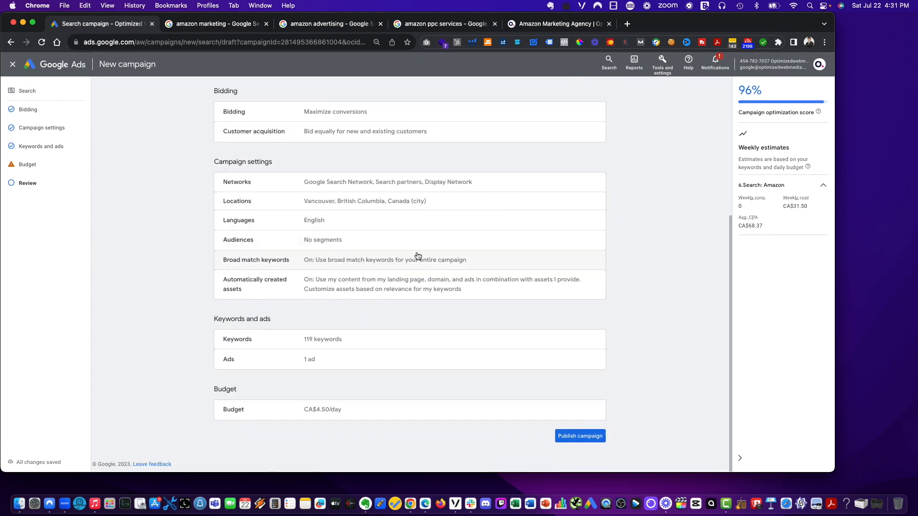
{"action": "left_click", "coordinate": [579, 437]}
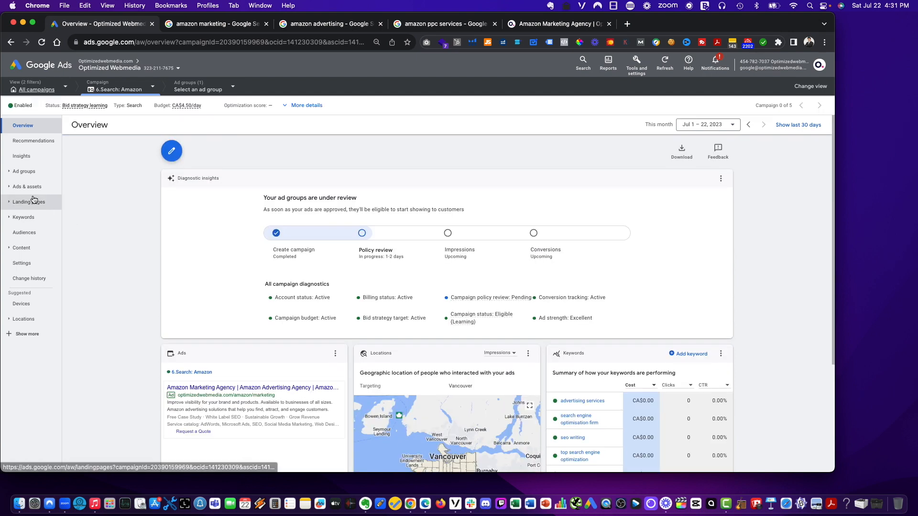
- Look over the published campaign's overview and ads, and open its search keywords list
{"action": "scroll", "coordinate": [131, 228], "scroll_direction": "down", "scroll_amount": 5}
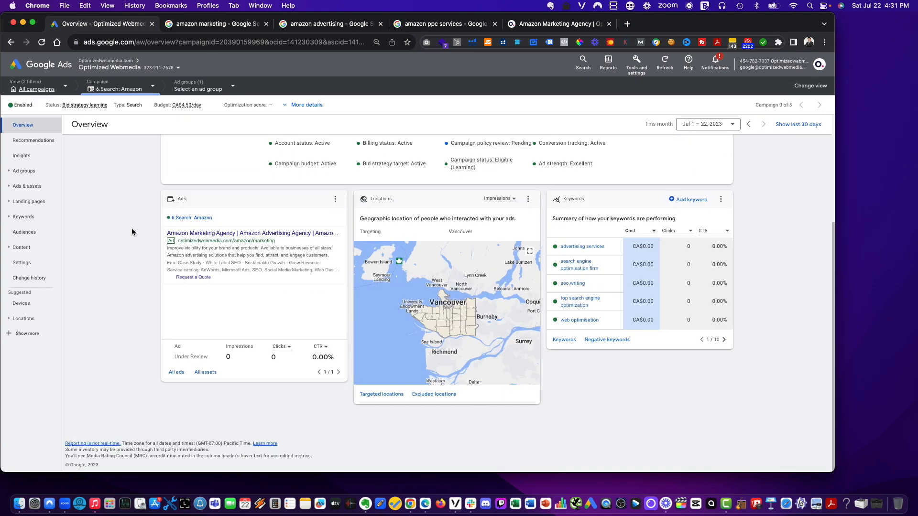
{"action": "left_click", "coordinate": [26, 186]}
{"action": "left_click", "coordinate": [26, 203]}
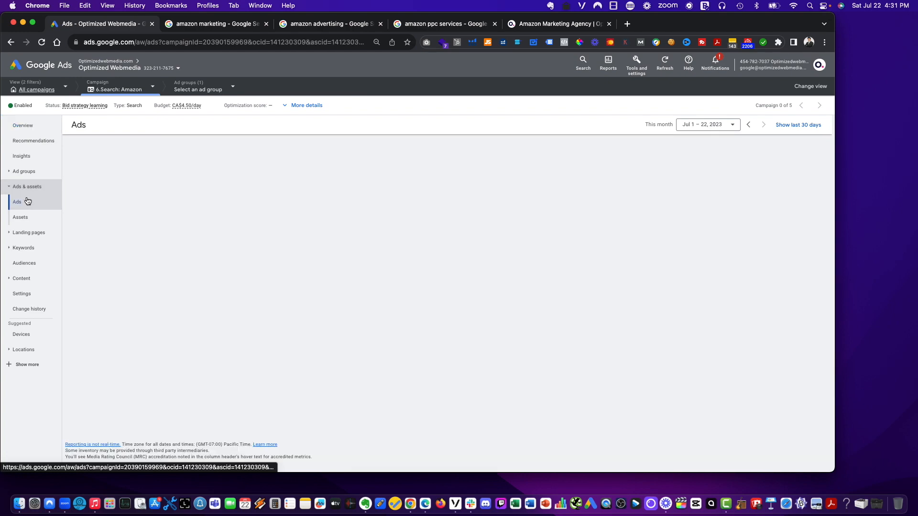
{"action": "left_click", "coordinate": [37, 249]}
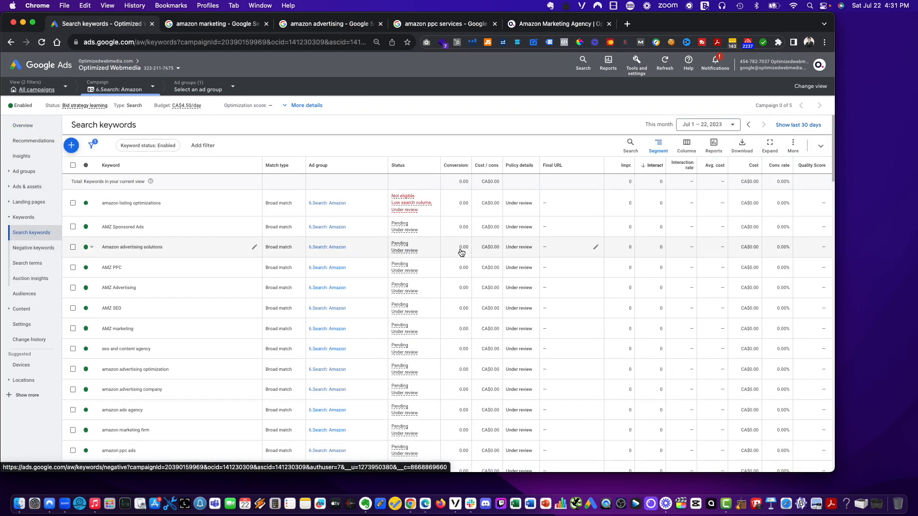
{"action": "scroll", "coordinate": [436, 251], "scroll_direction": "down", "scroll_amount": 10}
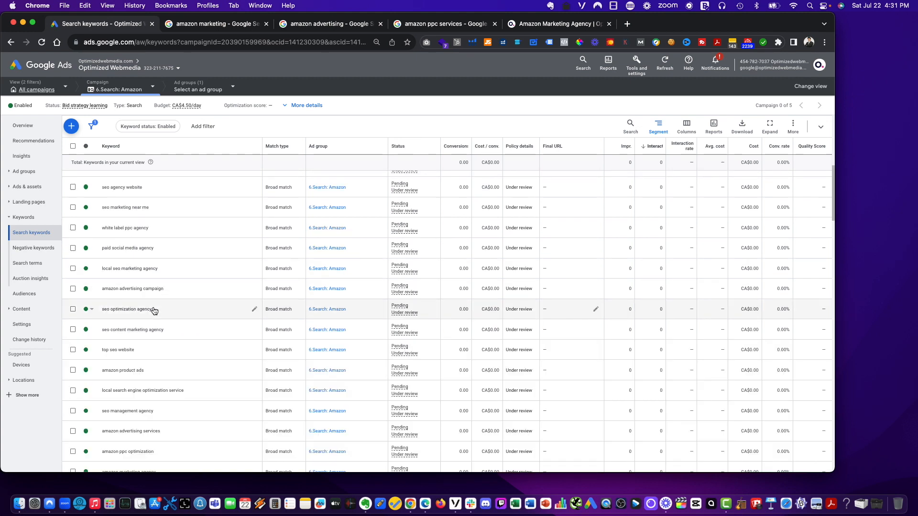
{"action": "left_click", "coordinate": [73, 310]}
{"action": "scroll", "coordinate": [89, 306], "scroll_direction": "up", "scroll_amount": 10}
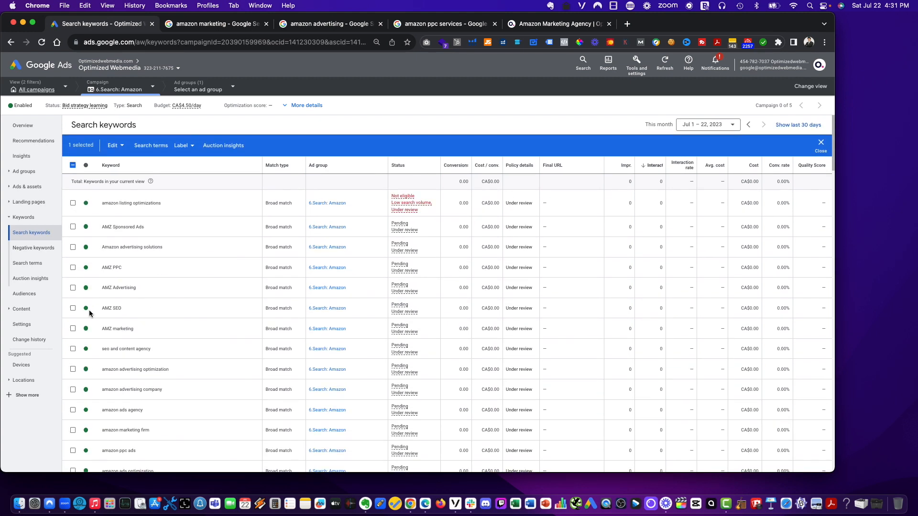
{"action": "scroll", "coordinate": [467, 348], "scroll_direction": "down", "scroll_amount": 20}
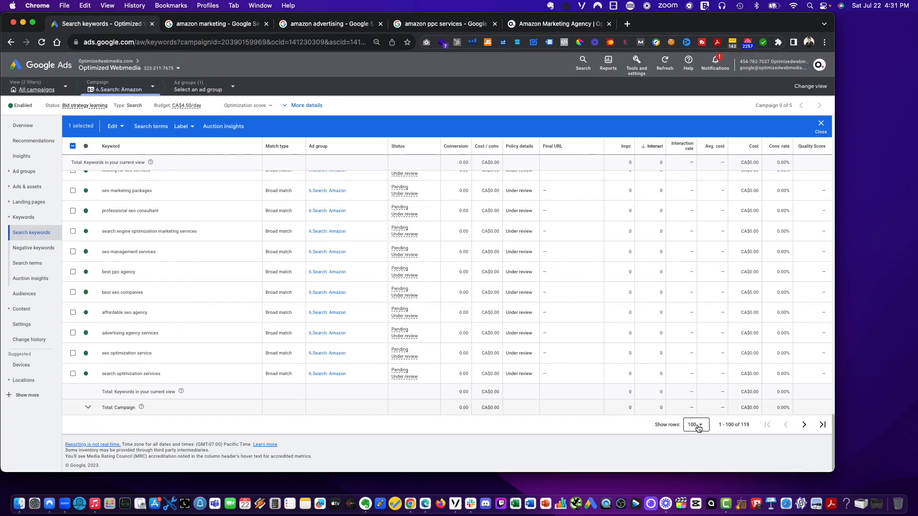
{"action": "left_click", "coordinate": [696, 424]}
{"action": "scroll", "coordinate": [82, 367], "scroll_direction": "up", "scroll_amount": 20}
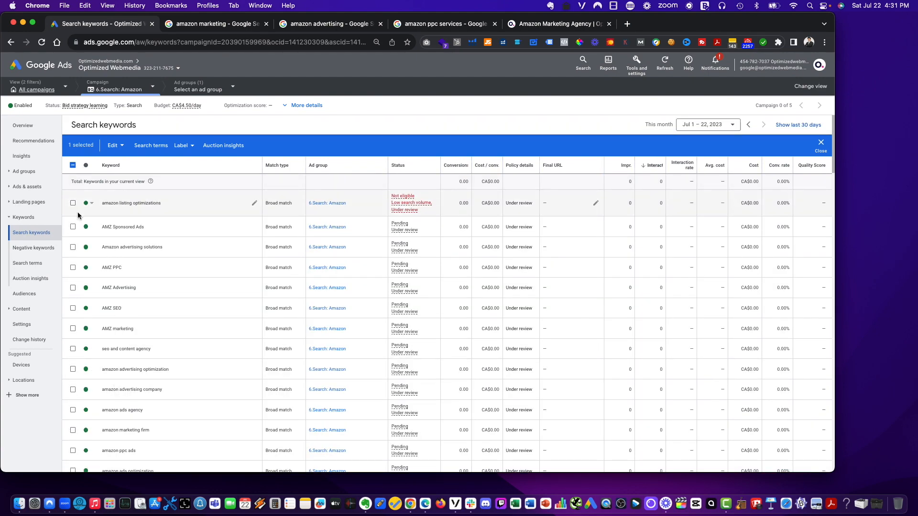
{"action": "left_click", "coordinate": [152, 145]}
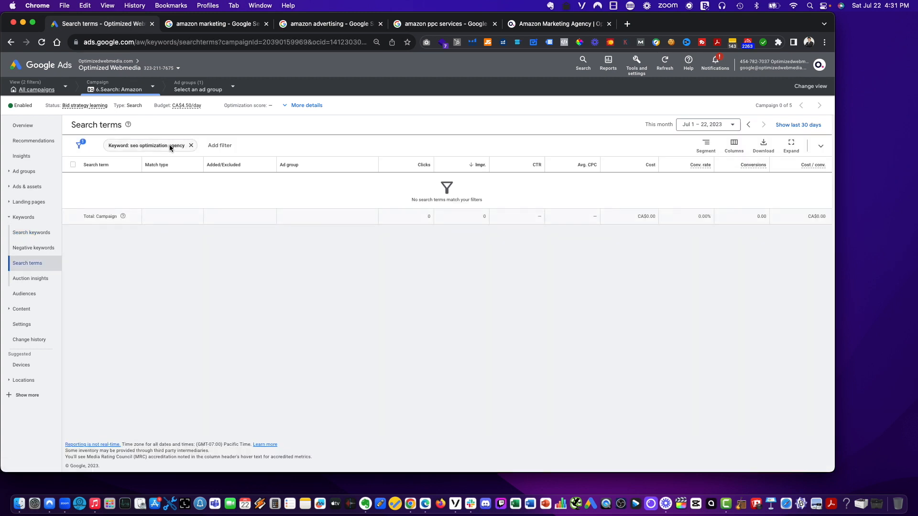
{"action": "left_click", "coordinate": [192, 145]}
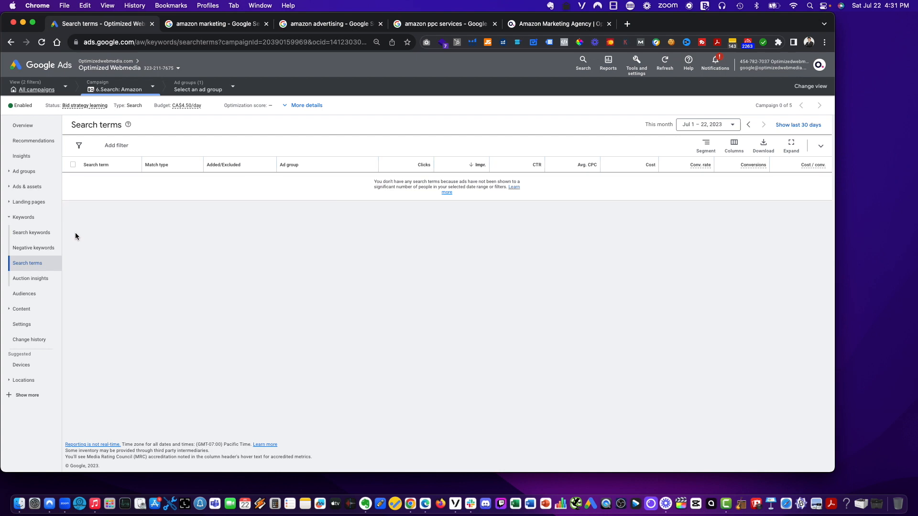
{"action": "left_click", "coordinate": [27, 238]}
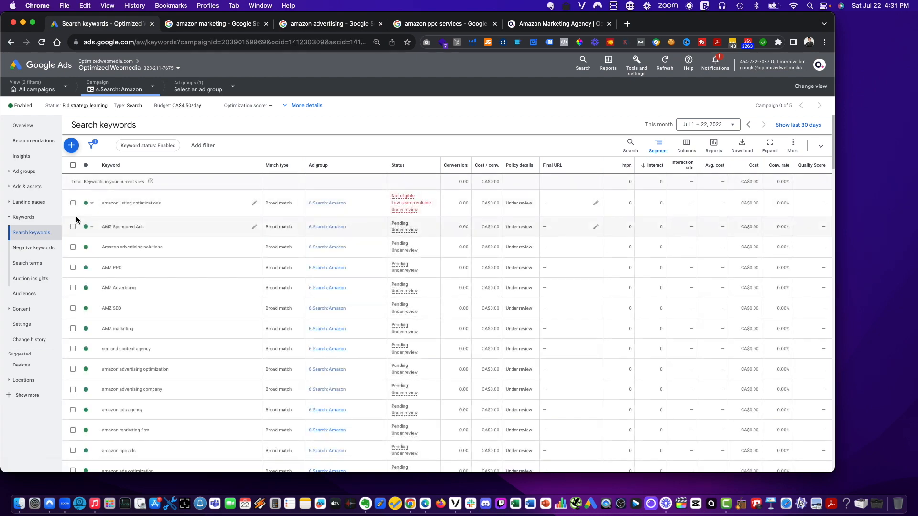
- Select the keywords "seo and content agency", "seo content agency" and "seo agency website" in the search keywords list
{"action": "scroll", "coordinate": [73, 296], "scroll_direction": "down", "scroll_amount": 3}
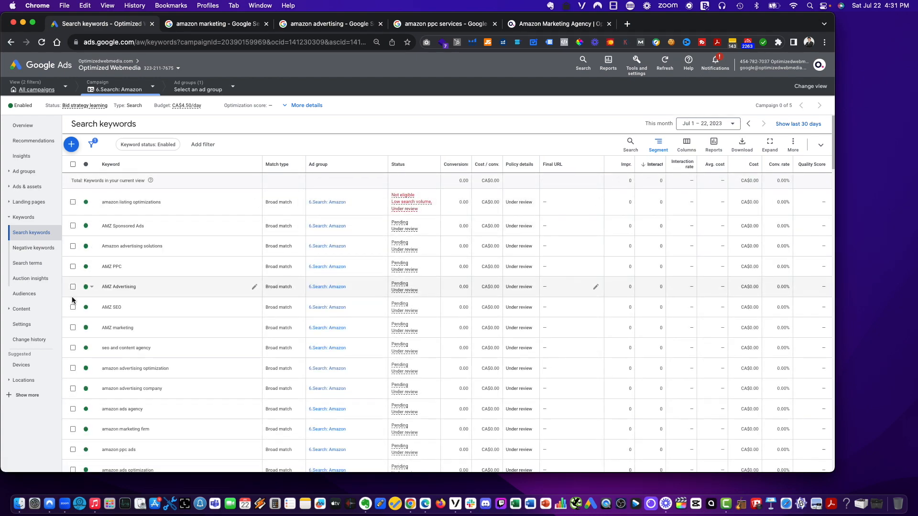
{"action": "scroll", "coordinate": [72, 291], "scroll_direction": "down", "scroll_amount": 1}
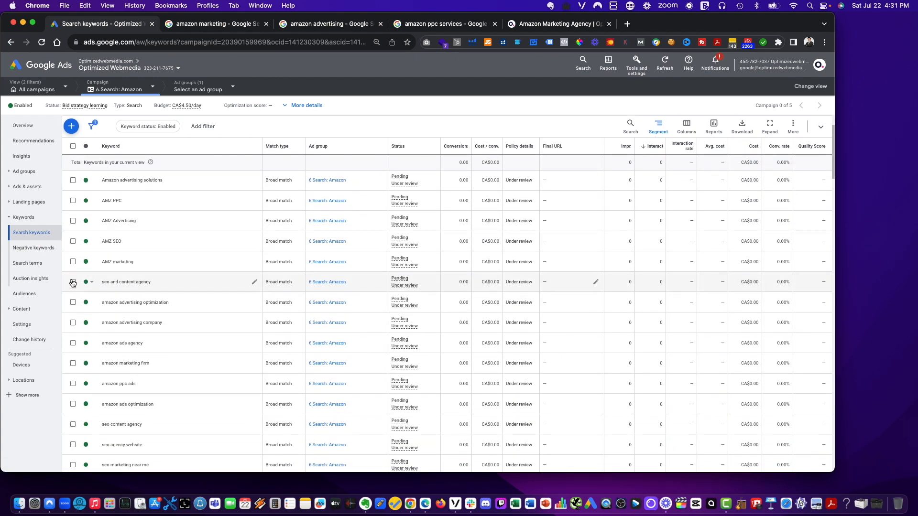
{"action": "left_click", "coordinate": [72, 282]}
{"action": "scroll", "coordinate": [76, 325], "scroll_direction": "down", "scroll_amount": 3}
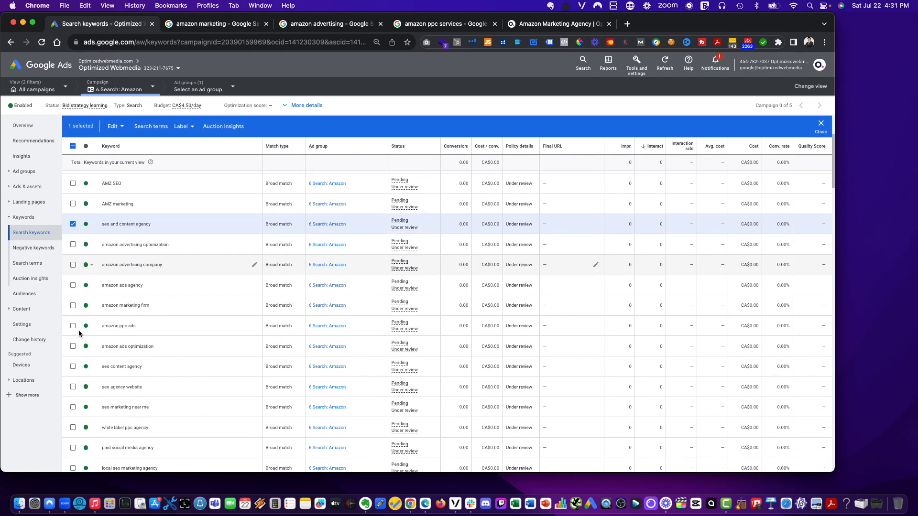
{"action": "scroll", "coordinate": [79, 333], "scroll_direction": "down", "scroll_amount": 3}
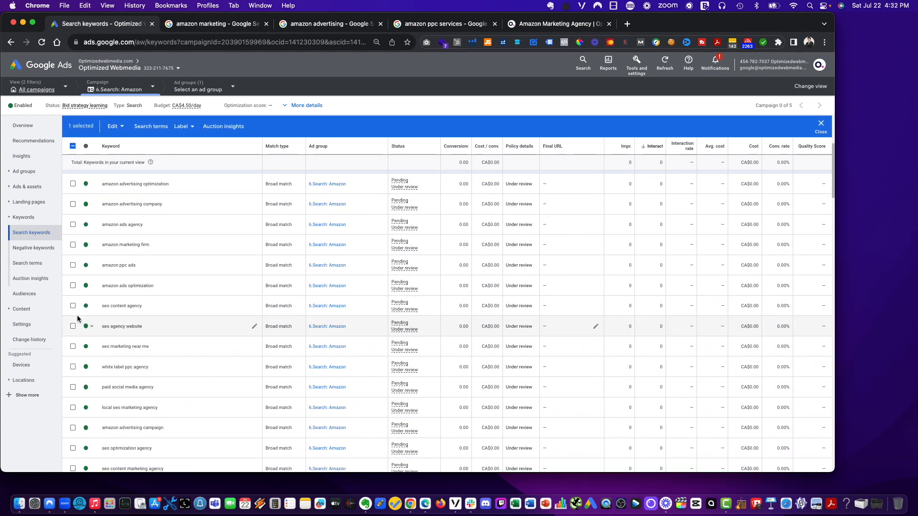
{"action": "left_click", "coordinate": [73, 306]}
{"action": "left_click", "coordinate": [72, 327]}
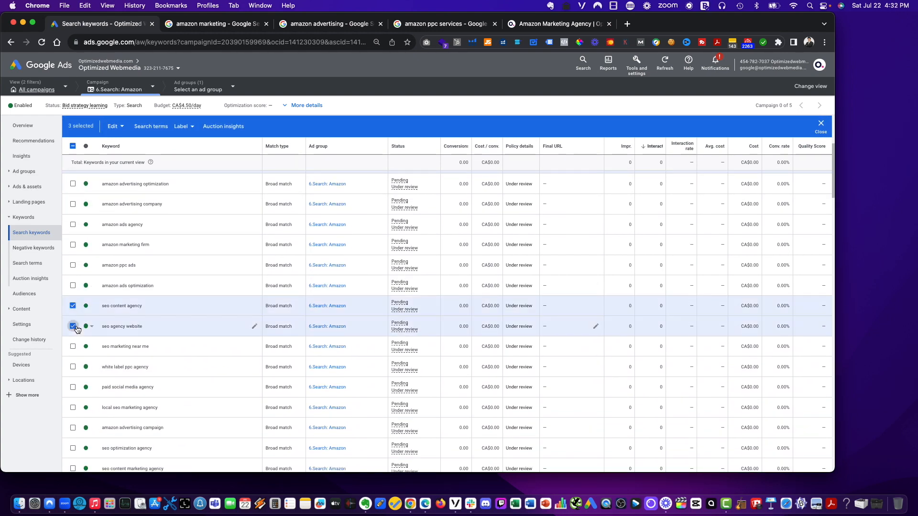
- Add "seo marketing near me", "white label ppc agency", "paid social media agency", "local seo marketing agency" and "seo optimization agency" to the keyword selection
{"action": "left_click", "coordinate": [72, 346]}
{"action": "left_click", "coordinate": [73, 367]}
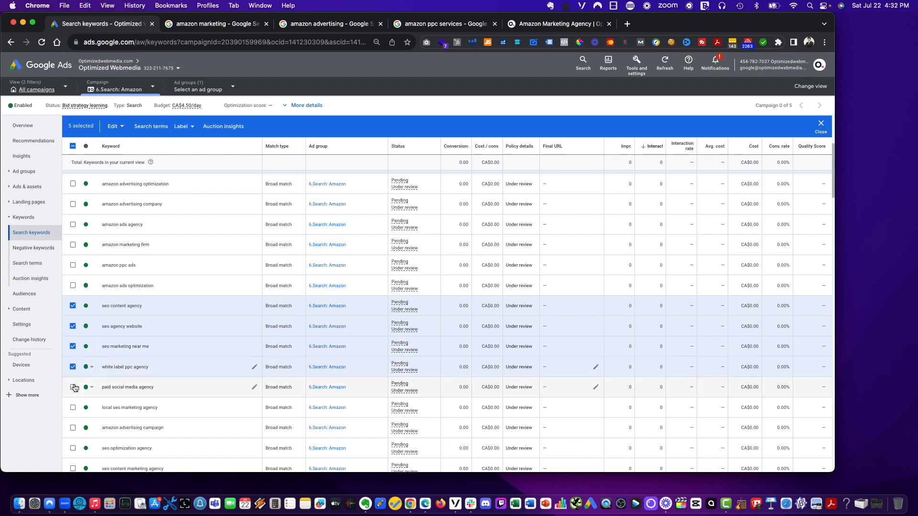
{"action": "left_click", "coordinate": [73, 388]}
{"action": "scroll", "coordinate": [72, 364], "scroll_direction": "down", "scroll_amount": 4}
{"action": "left_click", "coordinate": [73, 334]}
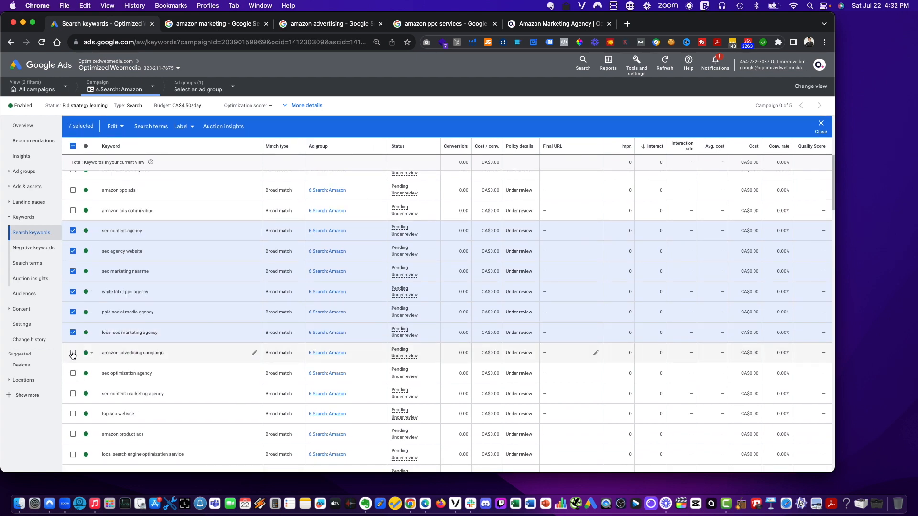
{"action": "left_click", "coordinate": [73, 373]}
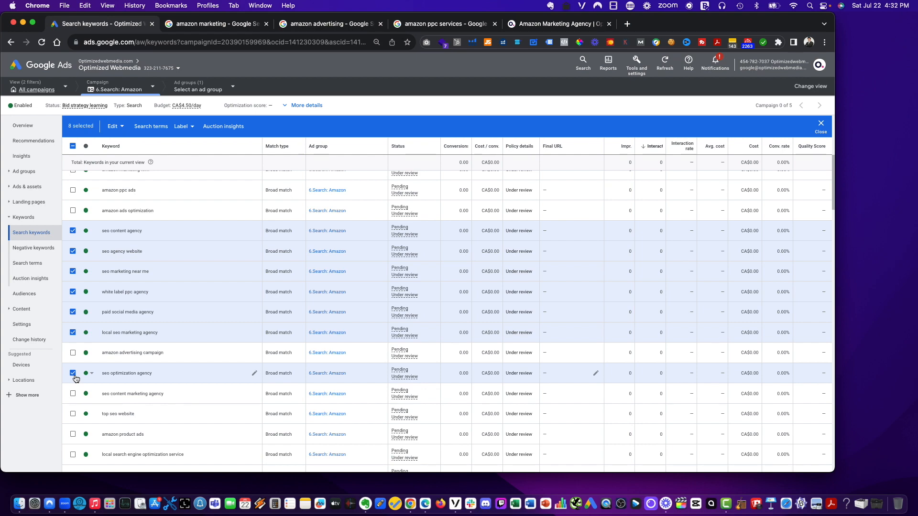
- Find "amazon" on the page to highlight the Amazon keywords and check the keywords selected so far against it
{"action": "key", "text": "super+f"}
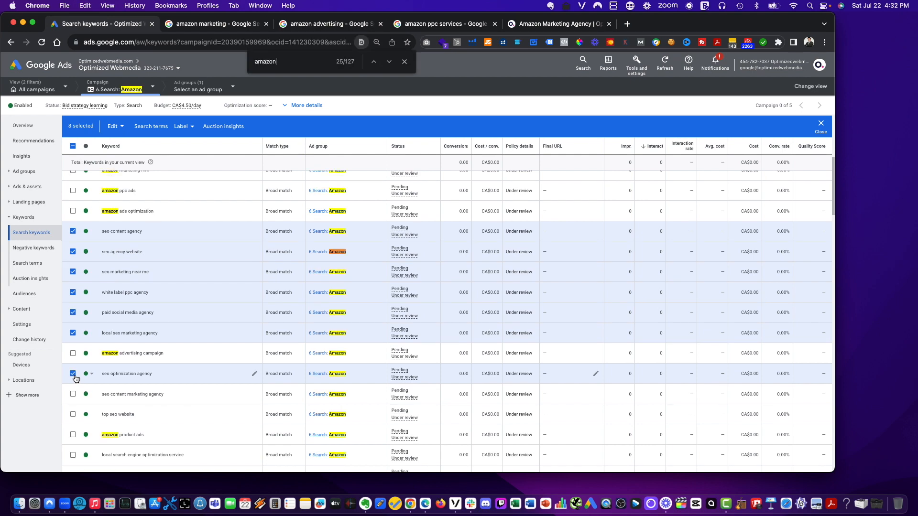
{"action": "scroll", "coordinate": [162, 325], "scroll_direction": "up", "scroll_amount": 6}
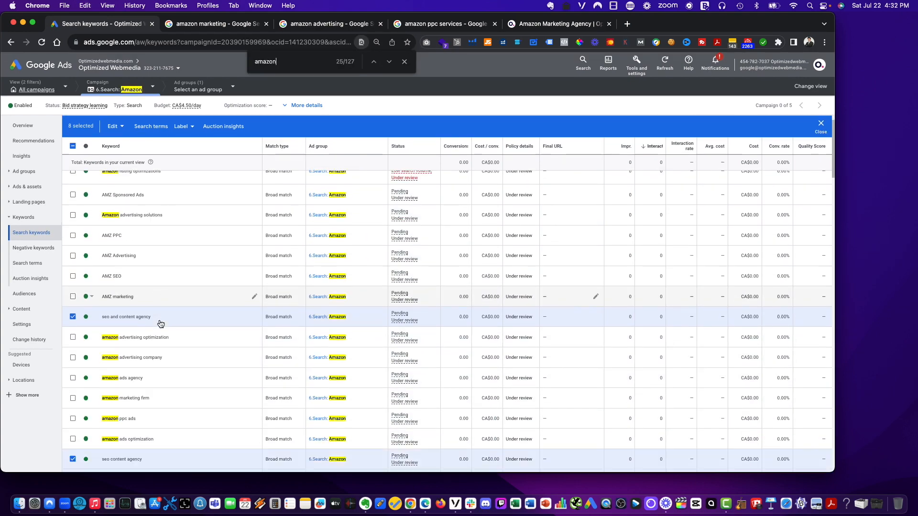
{"action": "scroll", "coordinate": [160, 325], "scroll_direction": "up", "scroll_amount": 1}
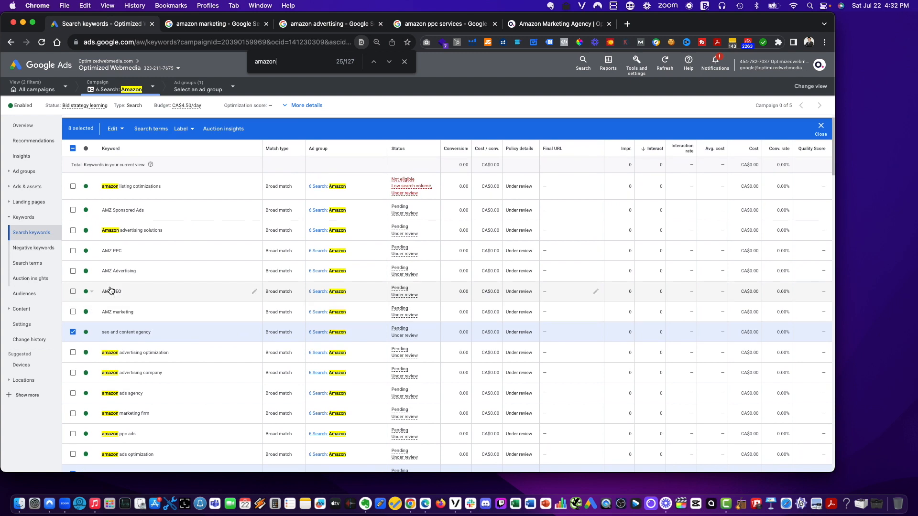
{"action": "scroll", "coordinate": [110, 290], "scroll_direction": "down", "scroll_amount": 5}
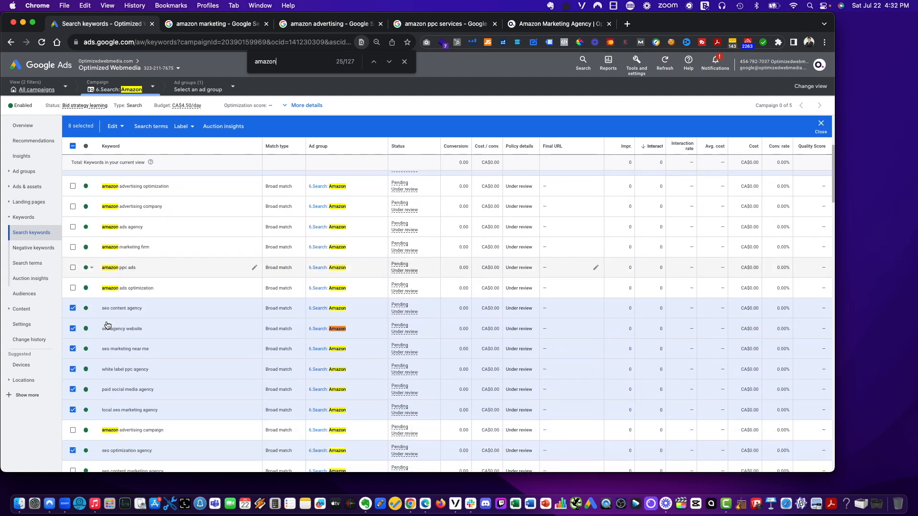
{"action": "scroll", "coordinate": [103, 330], "scroll_direction": "down", "scroll_amount": 6}
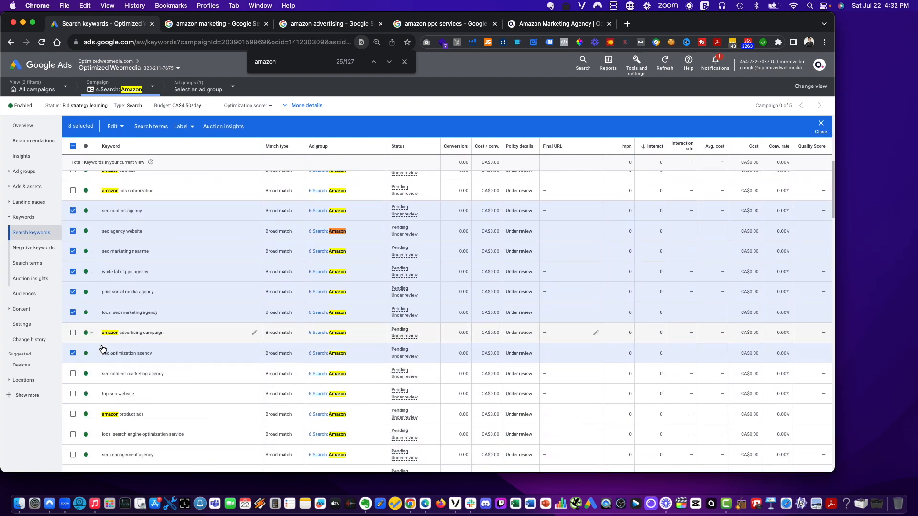
- Select "seo content marketing agency", "top seo website", "local search engine optimization service", "seo management agency", "b2b seo services" and "seo for healthcare" as well
{"action": "left_click", "coordinate": [73, 268]}
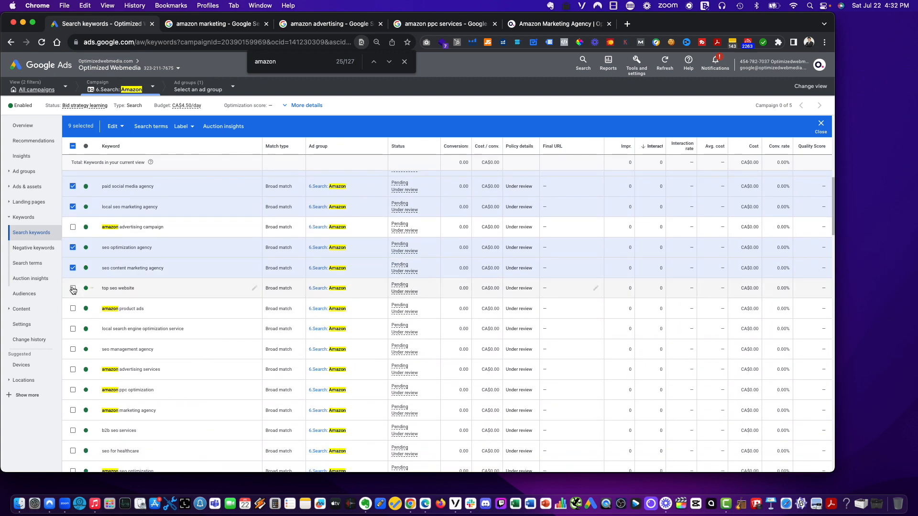
{"action": "left_click", "coordinate": [73, 288]}
{"action": "left_click", "coordinate": [73, 328]}
{"action": "left_click", "coordinate": [72, 349]}
{"action": "scroll", "coordinate": [73, 349], "scroll_direction": "down", "scroll_amount": 3}
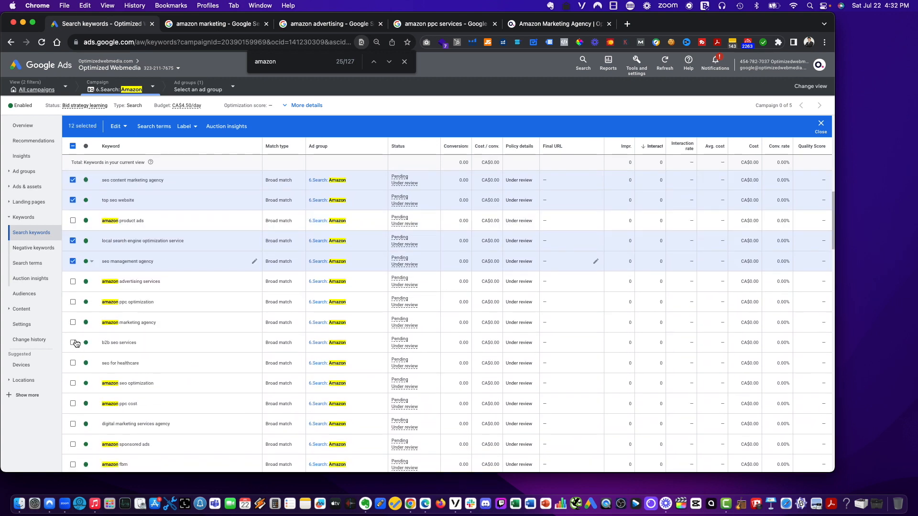
{"action": "left_click", "coordinate": [73, 343]}
{"action": "left_click", "coordinate": [74, 363]}
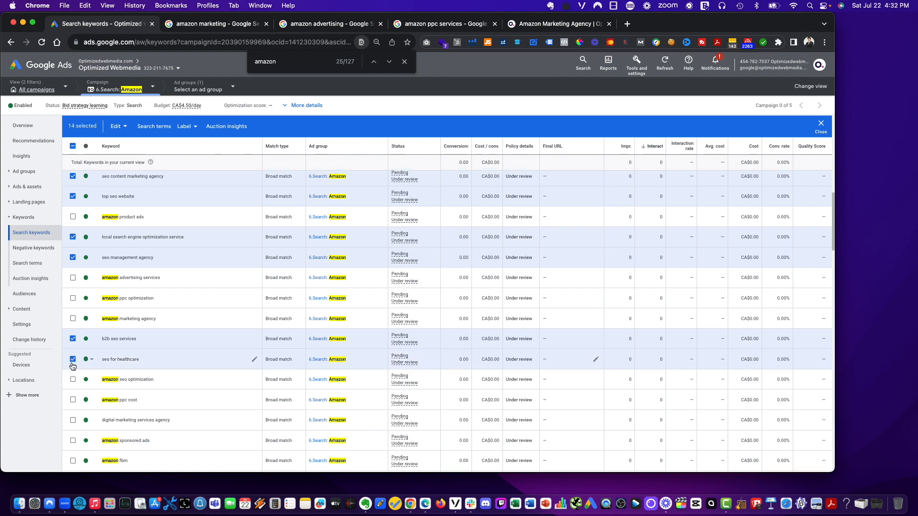
- Add the keywords "digital marketing services agency", "social media promotion agency", "google local seo" and "social media marketing for companies" to the selection
{"action": "scroll", "coordinate": [71, 302], "scroll_direction": "down", "scroll_amount": 3}
{"action": "scroll", "coordinate": [71, 306], "scroll_direction": "down", "scroll_amount": 3}
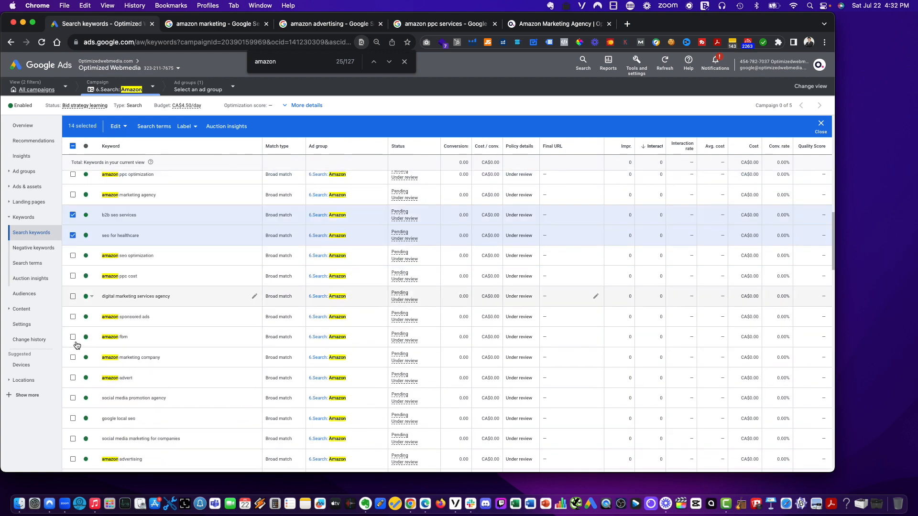
{"action": "left_click", "coordinate": [72, 275]}
{"action": "scroll", "coordinate": [73, 335], "scroll_direction": "down", "scroll_amount": 2}
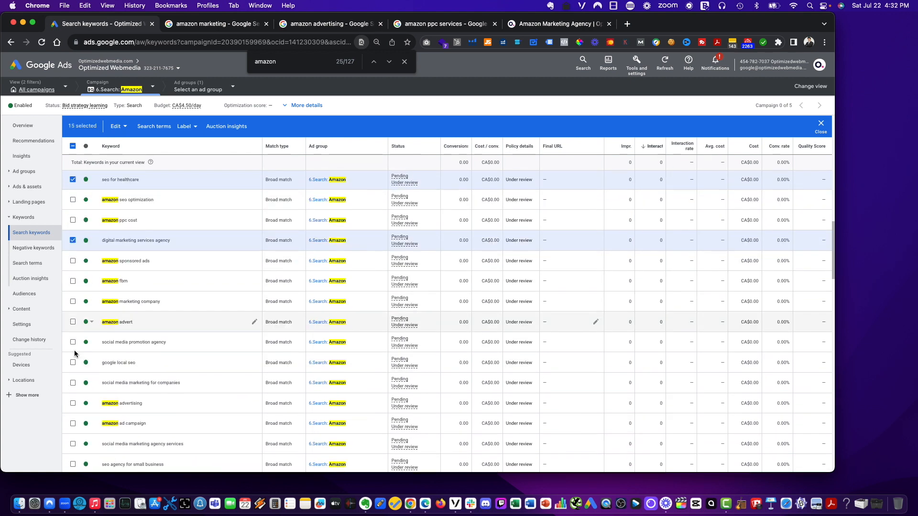
{"action": "left_click", "coordinate": [73, 337]}
{"action": "left_click", "coordinate": [73, 357]}
{"action": "left_click", "coordinate": [72, 378]}
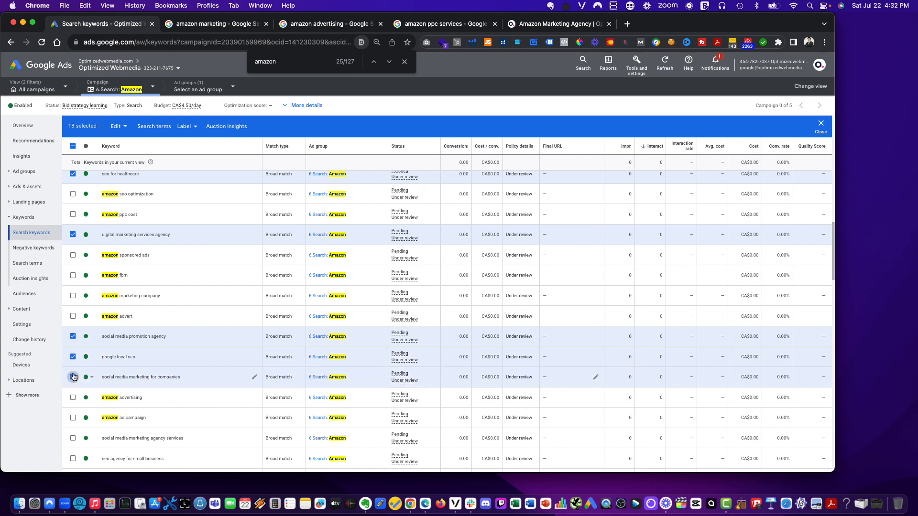
- Select the five consecutive keywords from "social media marketing agency services" through "online seo agency"
{"action": "scroll", "coordinate": [73, 373], "scroll_direction": "down", "scroll_amount": 5}
{"action": "left_click", "coordinate": [72, 332]}
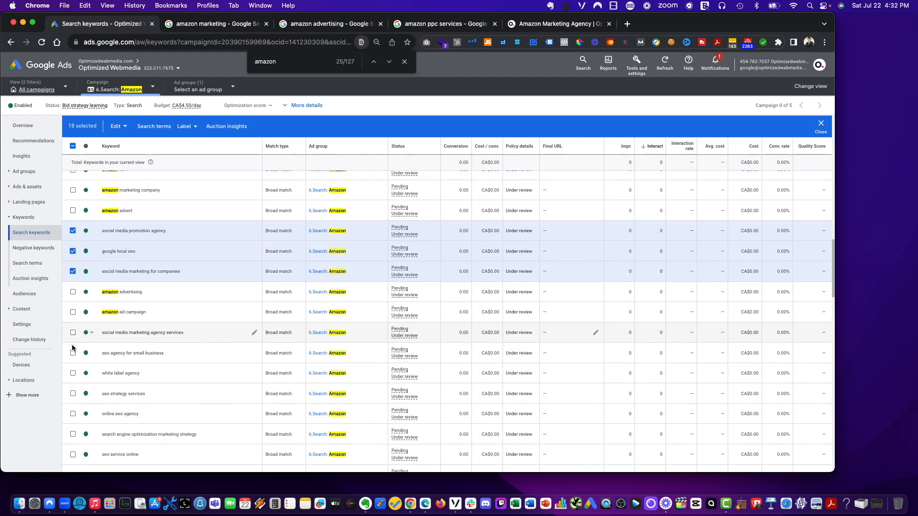
{"action": "left_click", "coordinate": [73, 353]}
{"action": "left_click", "coordinate": [72, 373]}
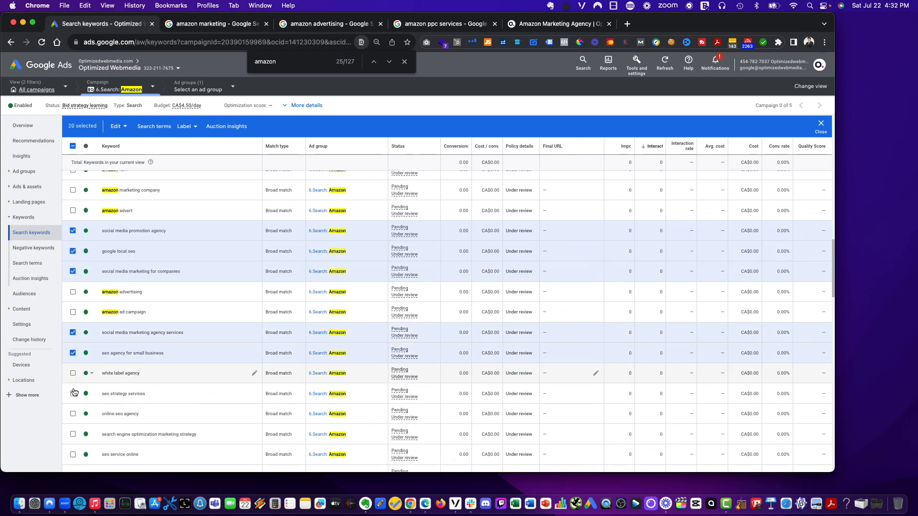
{"action": "left_click", "coordinate": [73, 413]}
{"action": "left_click", "coordinate": [72, 394]}
{"action": "scroll", "coordinate": [76, 385], "scroll_direction": "down", "scroll_amount": 4}
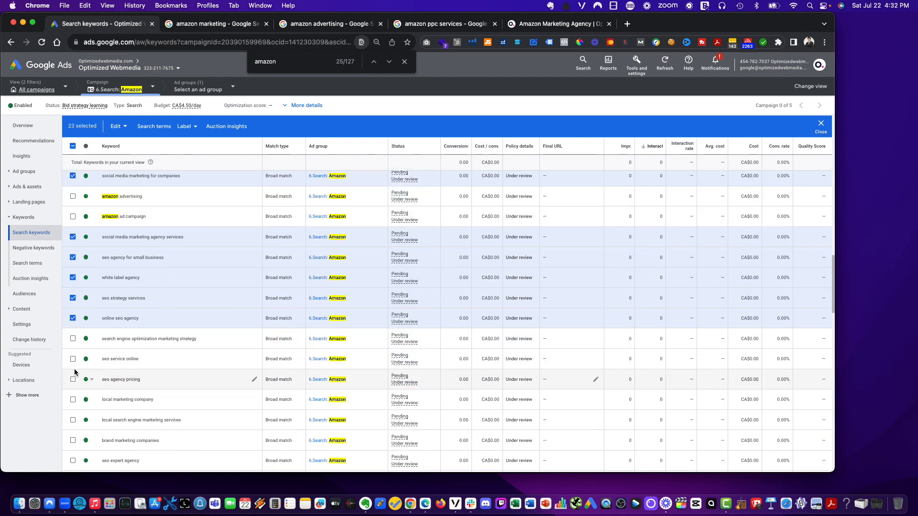
- Select the five consecutive keywords from "search engine optimization marketing strategy" through "local search engine marketing services", including "seo agency pricing"
{"action": "left_click", "coordinate": [73, 339]}
{"action": "left_click", "coordinate": [73, 358]}
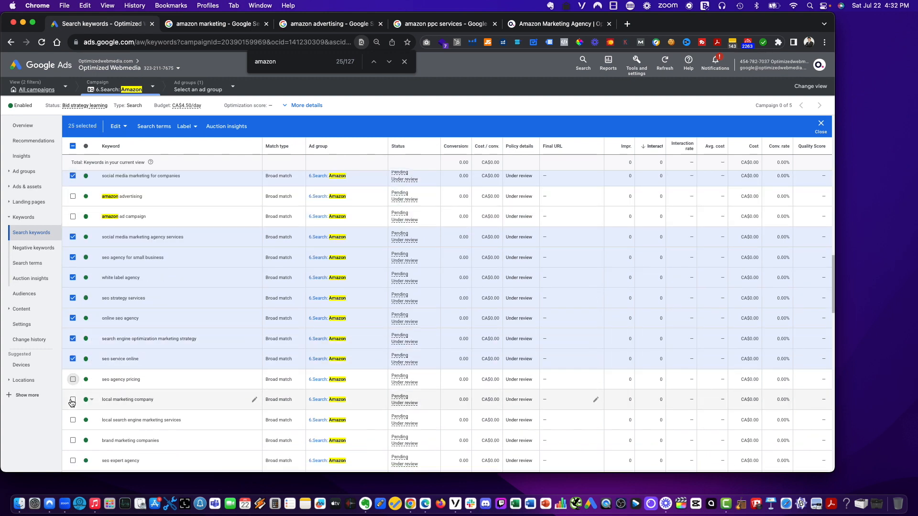
{"action": "left_click", "coordinate": [73, 399]}
{"action": "left_click", "coordinate": [72, 420]}
{"action": "scroll", "coordinate": [72, 430], "scroll_direction": "down", "scroll_amount": 2}
{"action": "left_click", "coordinate": [73, 344]}
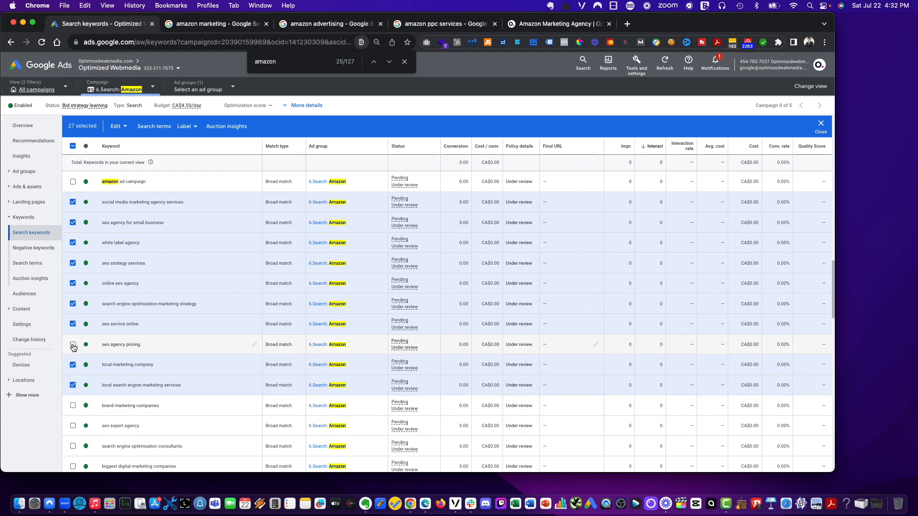
- Add "brand marketing companies", "seo expert agency", "search engine optimisation consultants" and "biggest digital marketing companies" to the keyword selection
{"action": "left_click", "coordinate": [72, 405]}
{"action": "left_click", "coordinate": [72, 425]}
{"action": "left_click", "coordinate": [73, 446]}
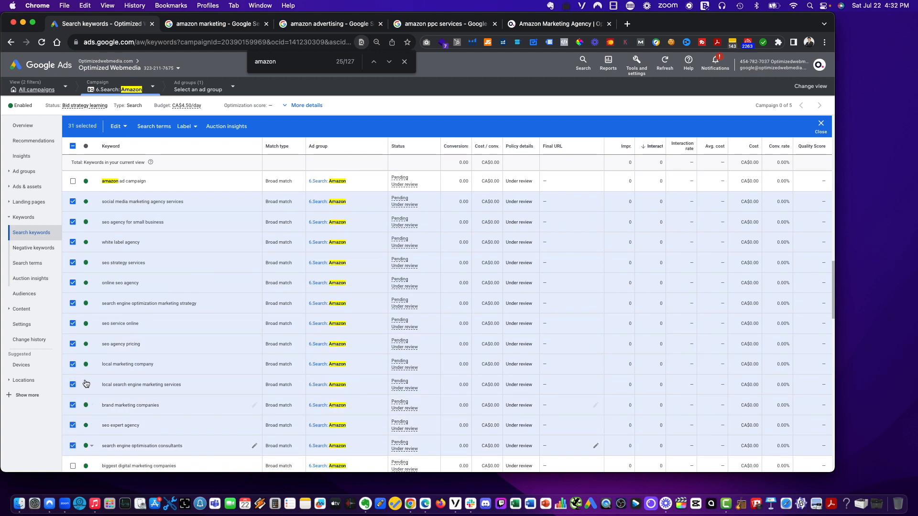
{"action": "scroll", "coordinate": [75, 421], "scroll_direction": "down", "scroll_amount": 8}
{"action": "left_click", "coordinate": [73, 296]}
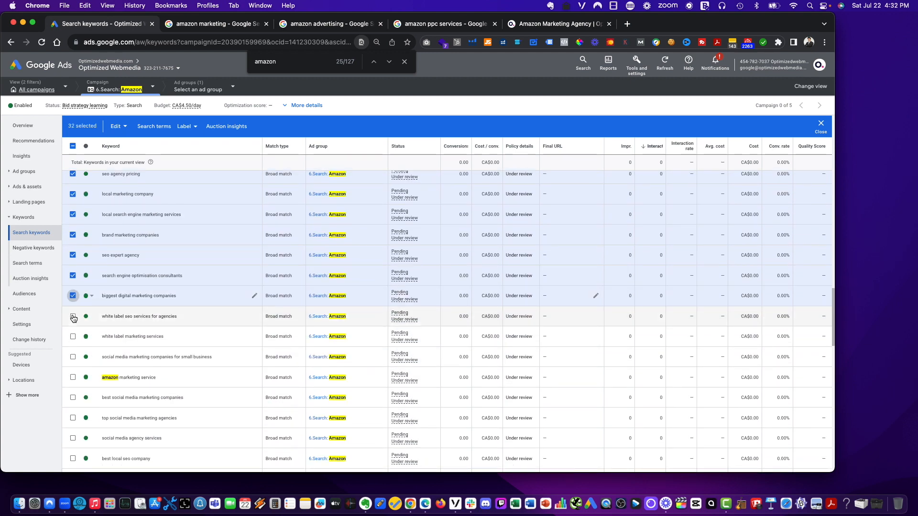
- Select both white label keywords, "social media marketing companies for small business" and "best social media marketing companies", skipping "amazon marketing service"
{"action": "left_click", "coordinate": [73, 317]}
{"action": "left_click", "coordinate": [73, 337]}
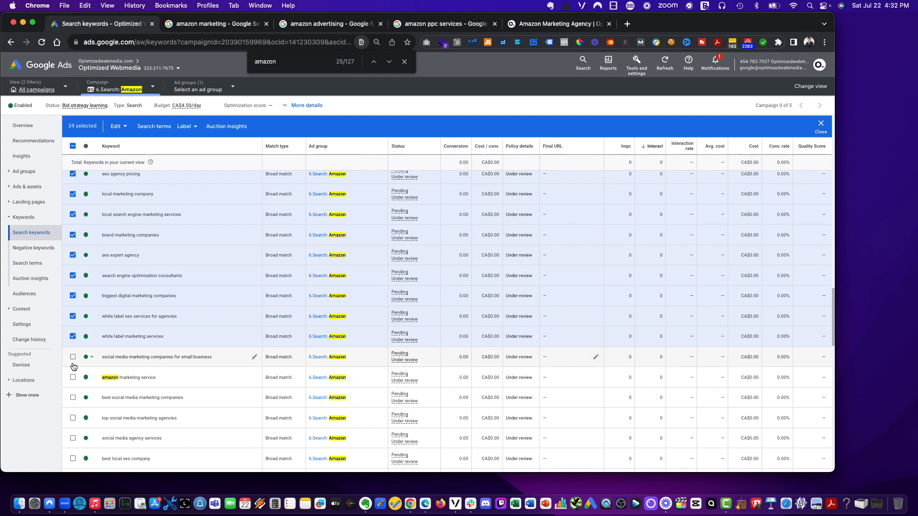
{"action": "left_click", "coordinate": [73, 357]}
{"action": "scroll", "coordinate": [73, 359], "scroll_direction": "down", "scroll_amount": 6}
{"action": "left_click", "coordinate": [73, 271]}
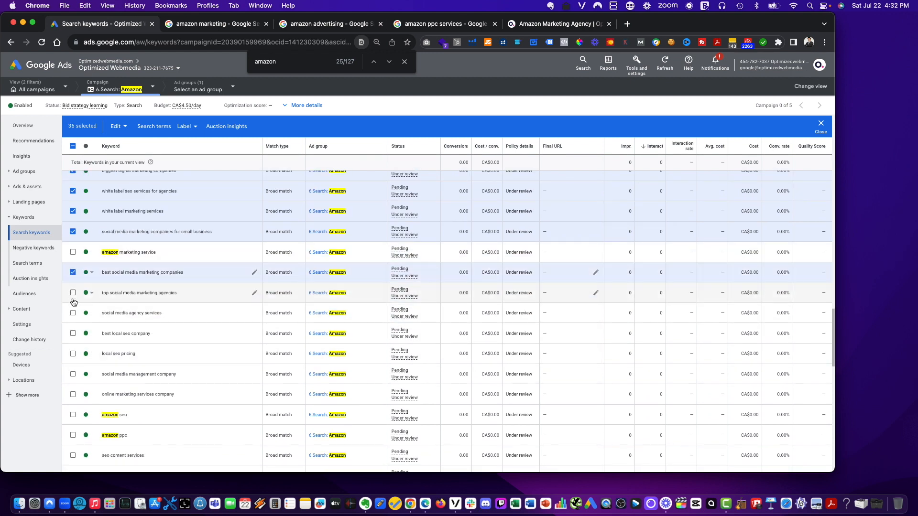
- Select the six consecutive keywords from "top social media marketing agencies" through "online marketing services company"
{"action": "left_click", "coordinate": [72, 292]}
{"action": "left_click", "coordinate": [73, 313]}
{"action": "left_click", "coordinate": [73, 333]}
{"action": "left_click", "coordinate": [72, 353]}
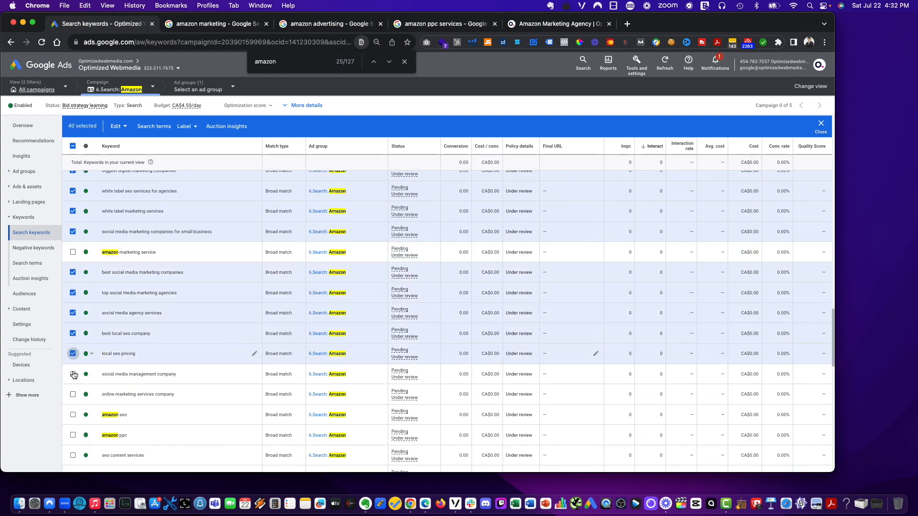
{"action": "left_click", "coordinate": [72, 374]}
{"action": "left_click", "coordinate": [72, 394]}
- Add the keywords "seo content services", "white label ppc management" and "best digital marketing agency" to the selection
{"action": "scroll", "coordinate": [79, 378], "scroll_direction": "down", "scroll_amount": 6}
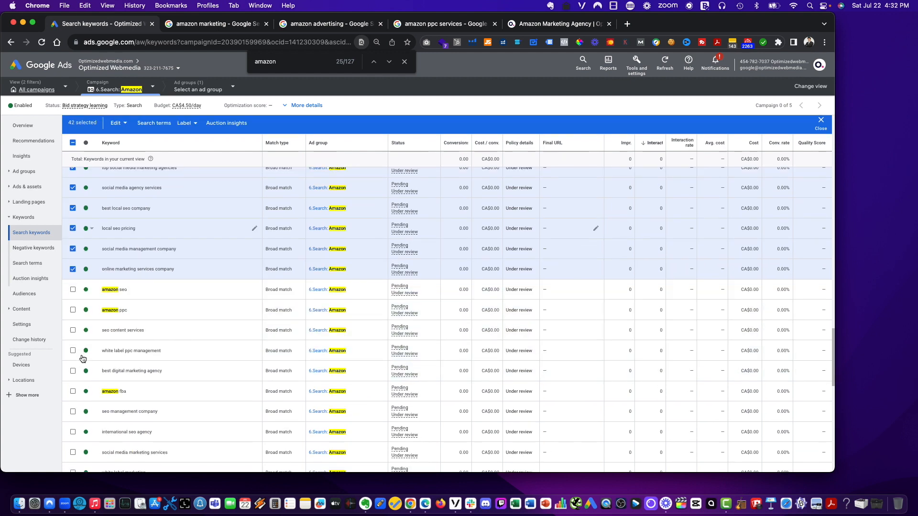
{"action": "left_click", "coordinate": [72, 330]}
{"action": "left_click", "coordinate": [73, 350]}
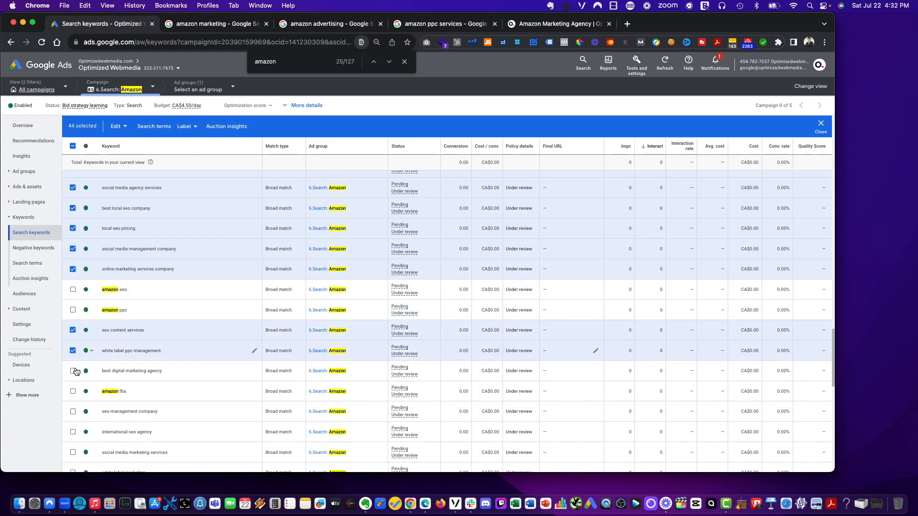
{"action": "left_click", "coordinate": [73, 370]}
- Select the six consecutive keywords from "seo management company" through "the best seo", leaving out "amazon fba"
{"action": "scroll", "coordinate": [75, 335], "scroll_direction": "down", "scroll_amount": 6}
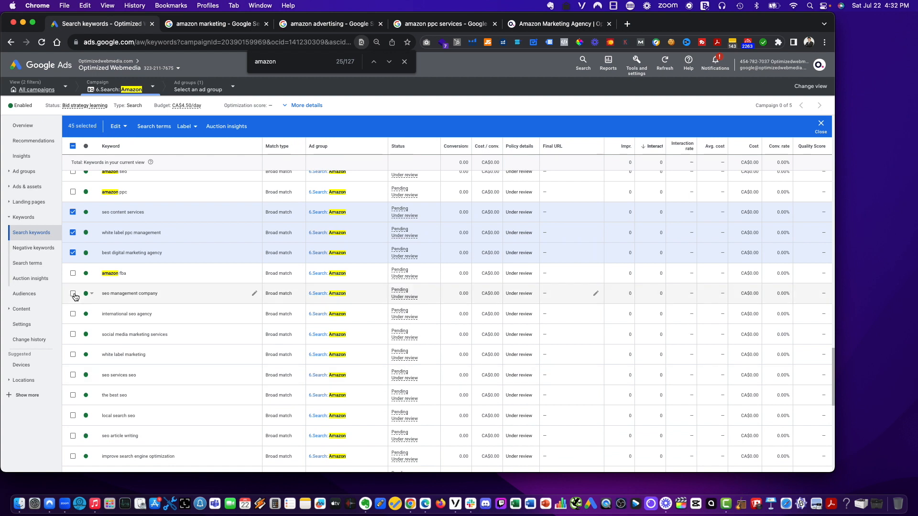
{"action": "left_click", "coordinate": [73, 294]}
{"action": "left_click", "coordinate": [73, 313]}
{"action": "left_click", "coordinate": [72, 334]}
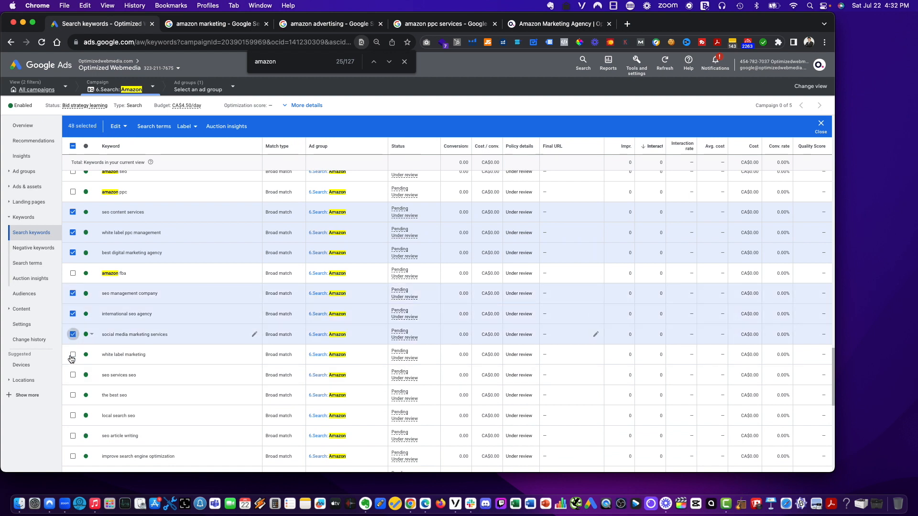
{"action": "left_click", "coordinate": [73, 354]}
{"action": "left_click", "coordinate": [73, 375]}
{"action": "left_click", "coordinate": [72, 394]}
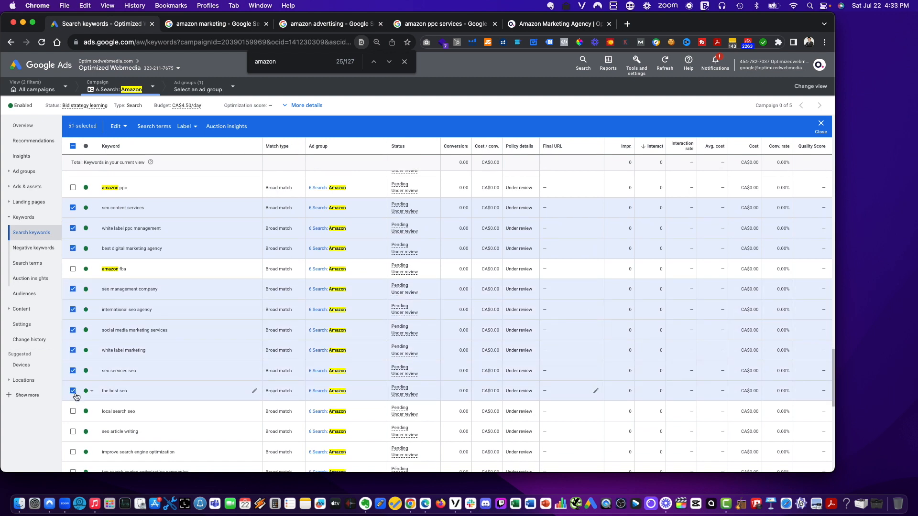
- Add the five consecutive keywords from "local search seo" through "brand strategy agencies" to the selection
{"action": "scroll", "coordinate": [75, 363], "scroll_direction": "down", "scroll_amount": 5}
{"action": "left_click", "coordinate": [73, 304]}
{"action": "left_click", "coordinate": [73, 324]}
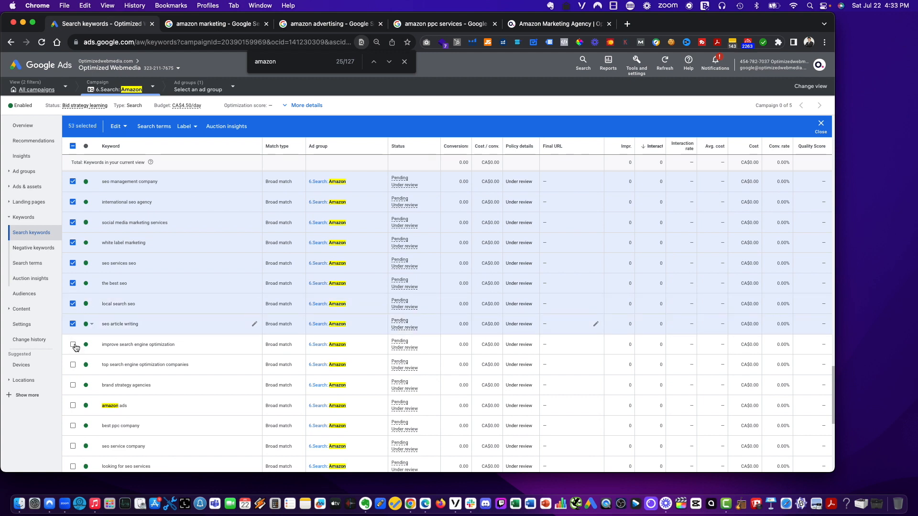
{"action": "left_click", "coordinate": [73, 344]}
{"action": "left_click", "coordinate": [73, 364]}
{"action": "left_click", "coordinate": [73, 386]}
- Select the seven consecutive keywords from "best ppc company" through "seo management services", leaving out "amazon ads"
{"action": "scroll", "coordinate": [72, 363], "scroll_direction": "down", "scroll_amount": 8}
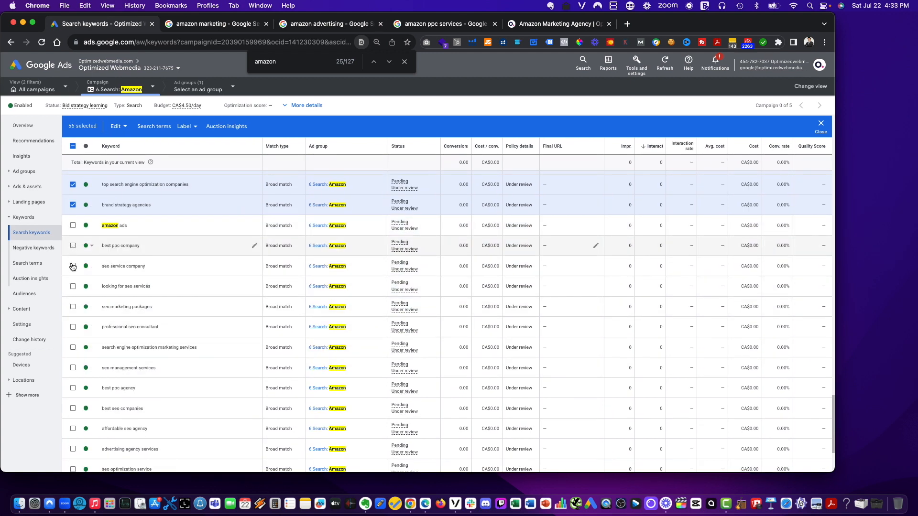
{"action": "left_click", "coordinate": [73, 245]}
{"action": "left_click", "coordinate": [72, 266]}
{"action": "left_click", "coordinate": [72, 286]}
{"action": "left_click", "coordinate": [73, 306]}
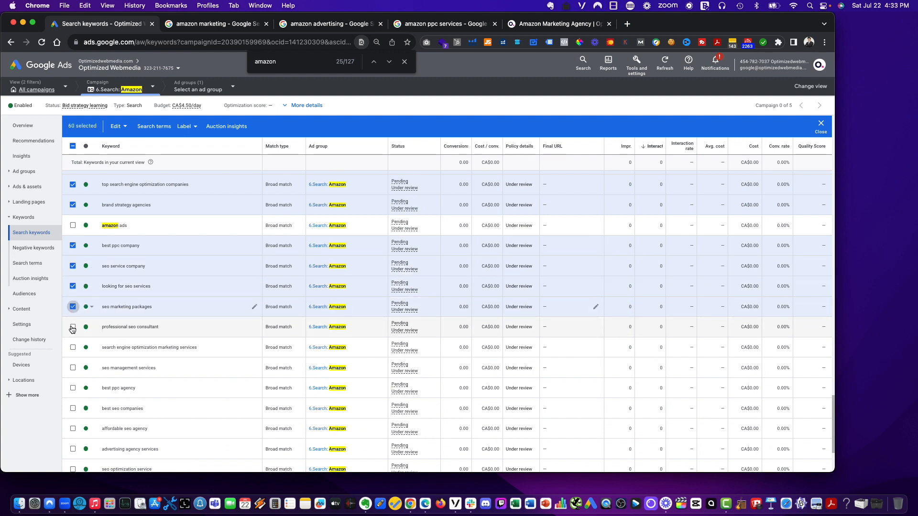
{"action": "left_click", "coordinate": [72, 326]}
{"action": "left_click", "coordinate": [72, 347]}
{"action": "left_click", "coordinate": [72, 367]}
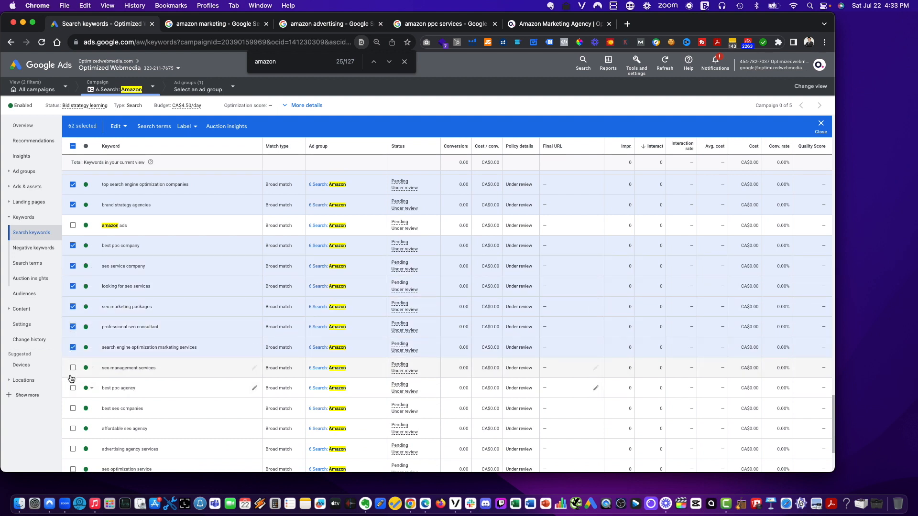
- Add the last six keywords on the page, from "best ppc agency" through "search optimization services", to the selection
{"action": "left_click", "coordinate": [73, 387]}
{"action": "left_click", "coordinate": [72, 409]}
{"action": "left_click", "coordinate": [73, 428]}
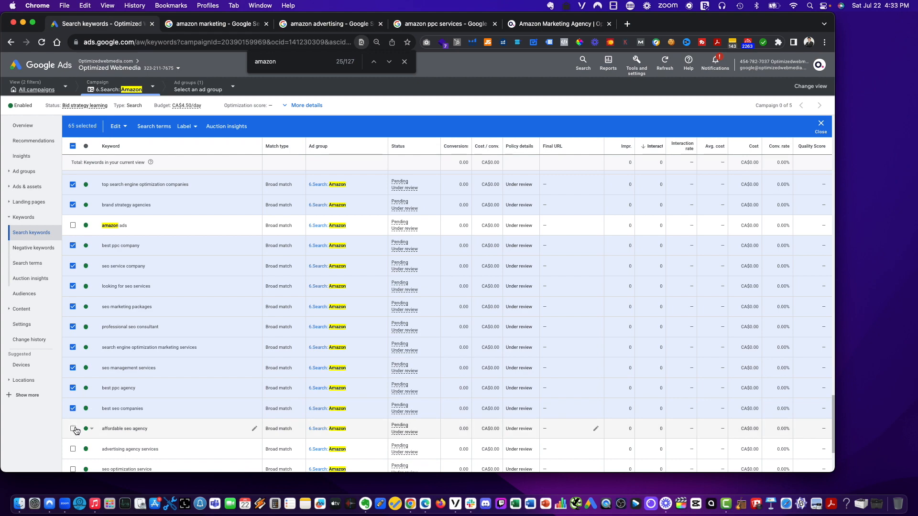
{"action": "scroll", "coordinate": [73, 406], "scroll_direction": "down", "scroll_amount": 3}
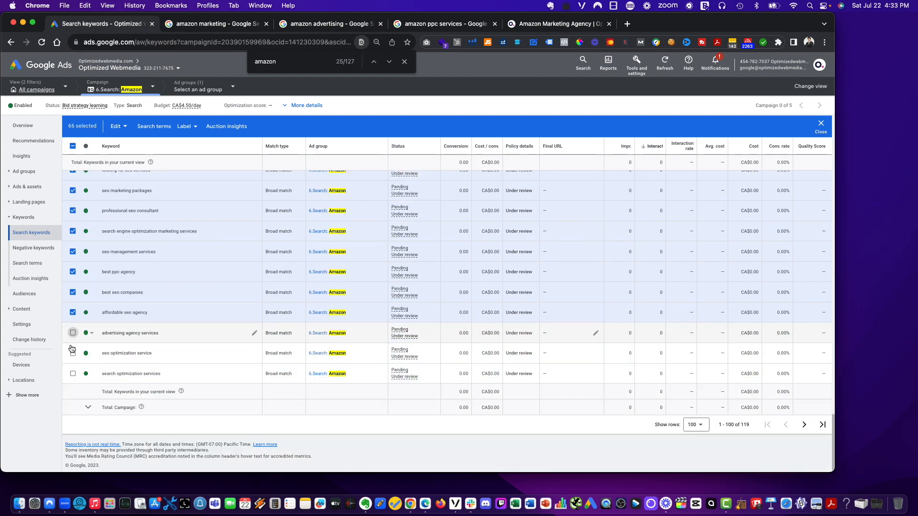
{"action": "left_click", "coordinate": [73, 332]}
{"action": "left_click", "coordinate": [72, 352]}
{"action": "left_click", "coordinate": [73, 373]}
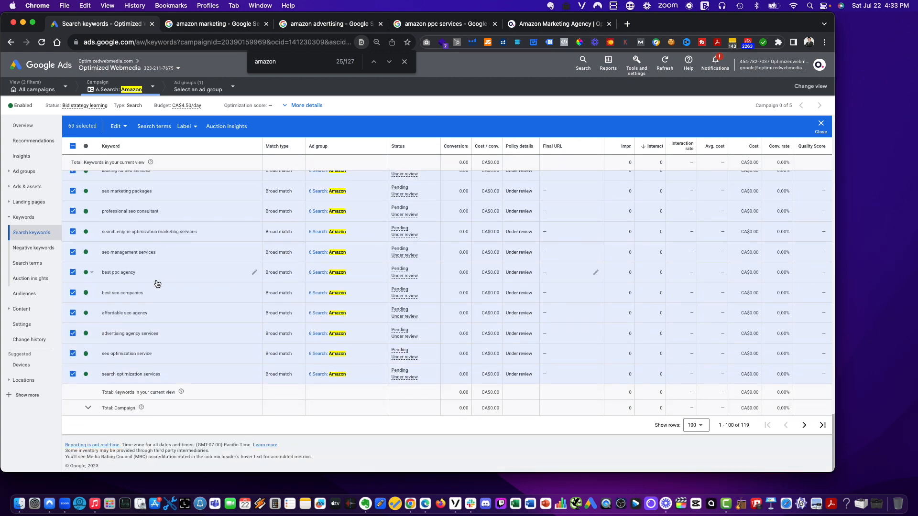
- Permanently remove all selected keywords unrelated to Amazon from the campaign and confirm the removal
{"action": "scroll", "coordinate": [157, 284], "scroll_direction": "up", "scroll_amount": 5}
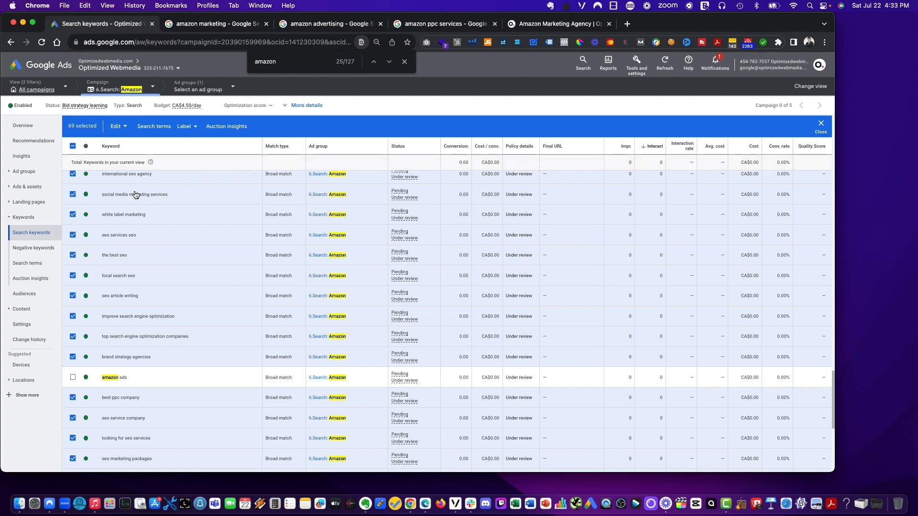
{"action": "scroll", "coordinate": [136, 220], "scroll_direction": "up", "scroll_amount": 5}
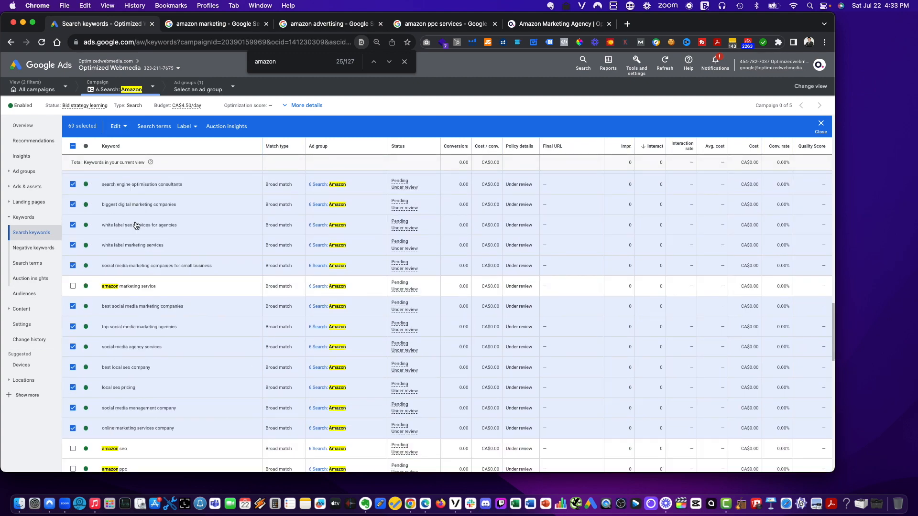
{"action": "scroll", "coordinate": [136, 224], "scroll_direction": "up", "scroll_amount": 5}
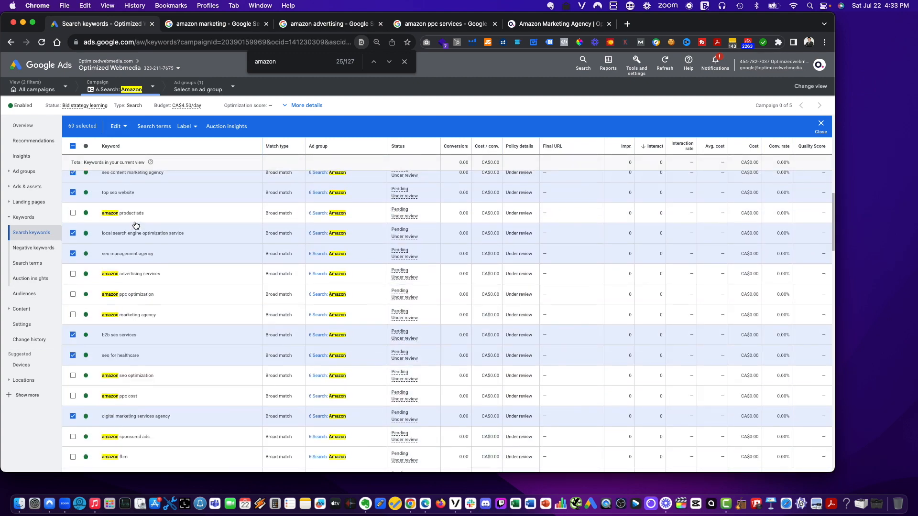
{"action": "scroll", "coordinate": [135, 225], "scroll_direction": "up", "scroll_amount": 4}
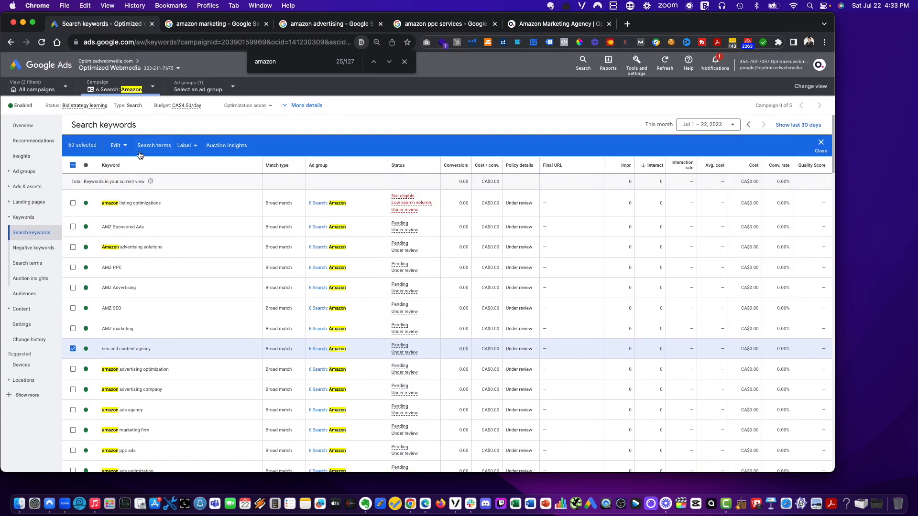
{"action": "left_click", "coordinate": [127, 146]}
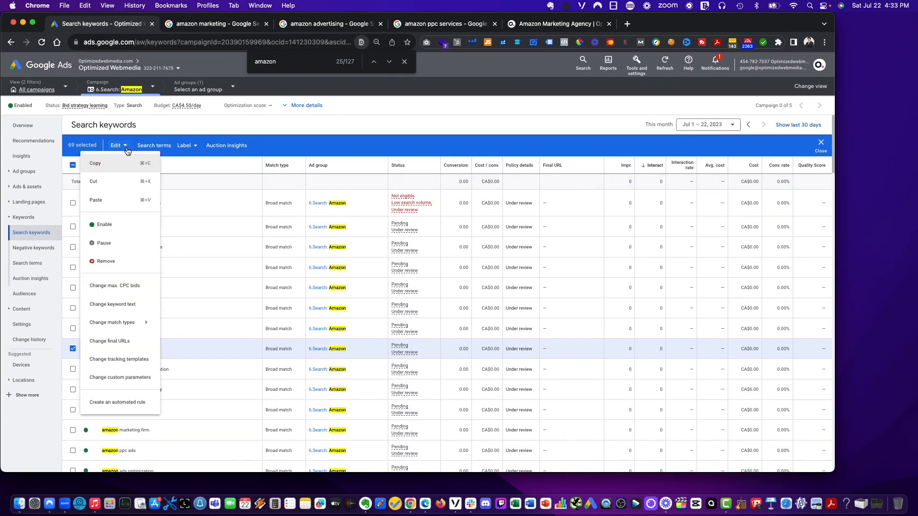
{"action": "left_click", "coordinate": [106, 262]}
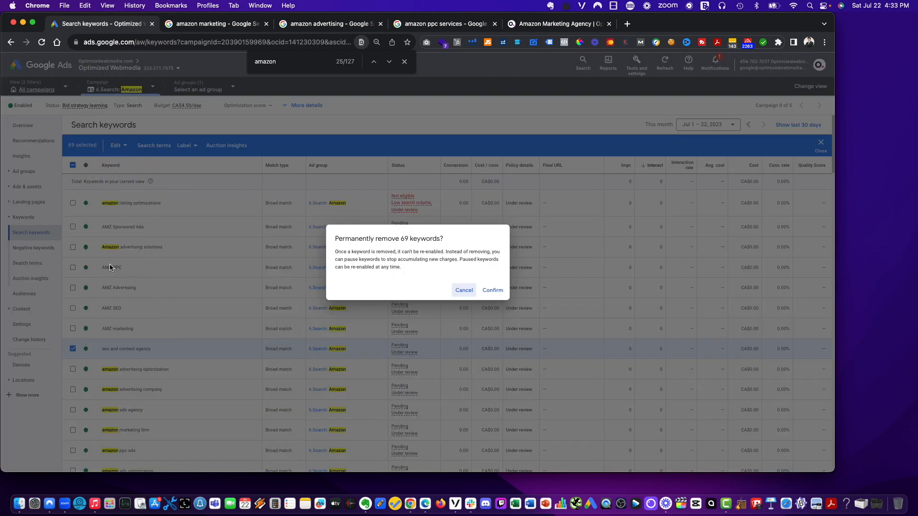
{"action": "left_click", "coordinate": [497, 290]}
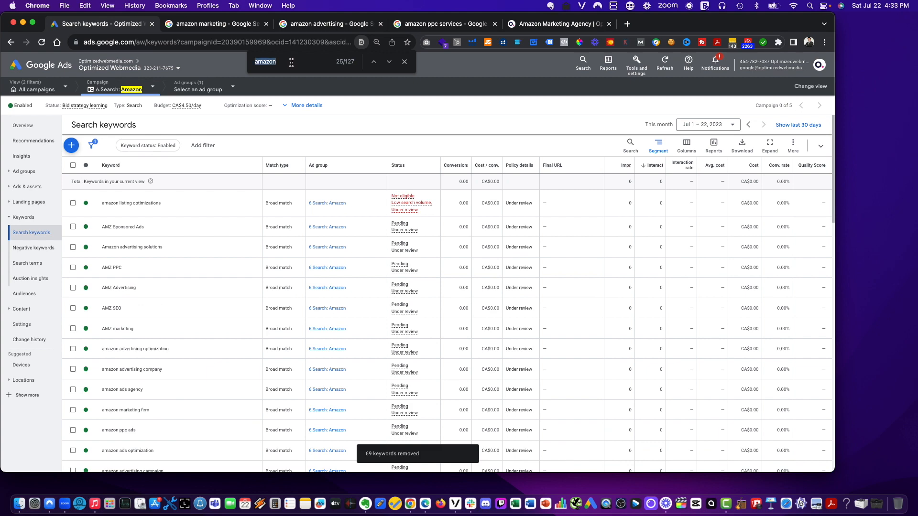
- Search the page again for "amazon" and examine the remaining keyword list for entries unrelated to Amazon
{"action": "scroll", "coordinate": [248, 293], "scroll_direction": "down", "scroll_amount": 5}
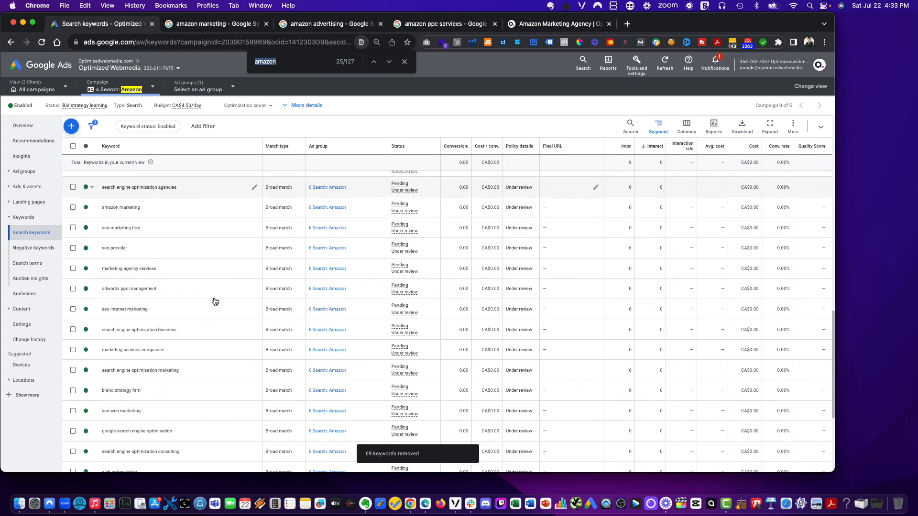
{"action": "left_click", "coordinate": [301, 62]}
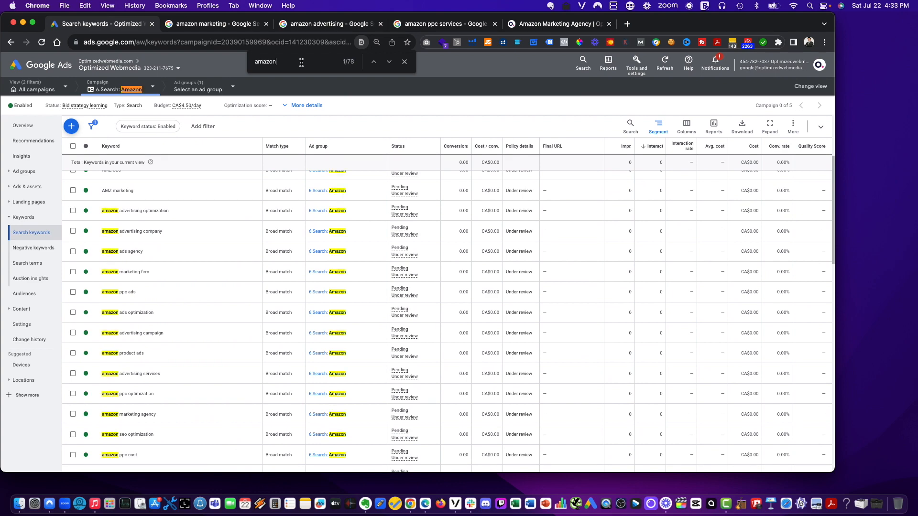
{"action": "scroll", "coordinate": [267, 294], "scroll_direction": "up", "scroll_amount": 5}
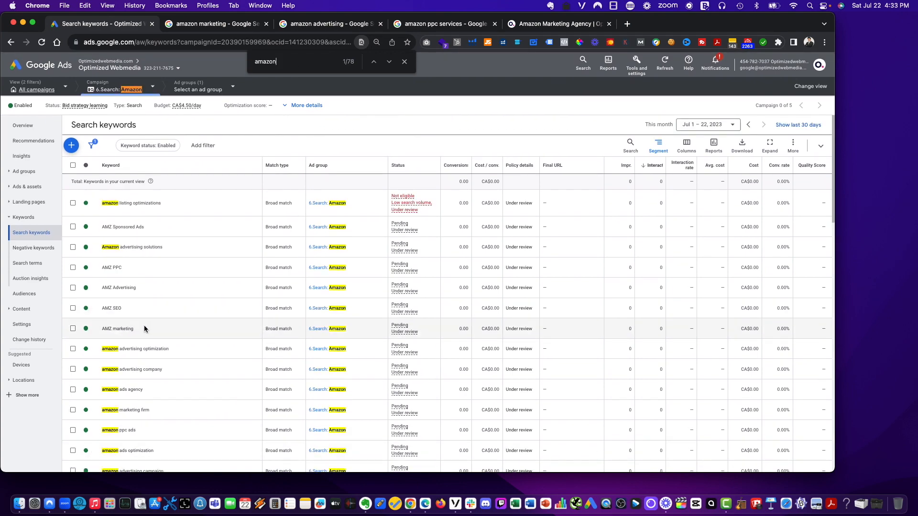
{"action": "scroll", "coordinate": [128, 250], "scroll_direction": "down", "scroll_amount": 5}
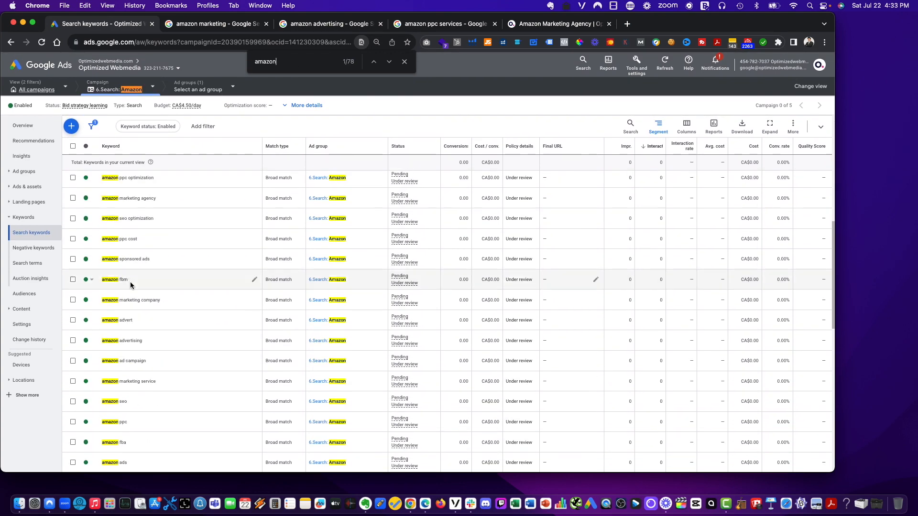
{"action": "scroll", "coordinate": [130, 285], "scroll_direction": "up", "scroll_amount": 3}
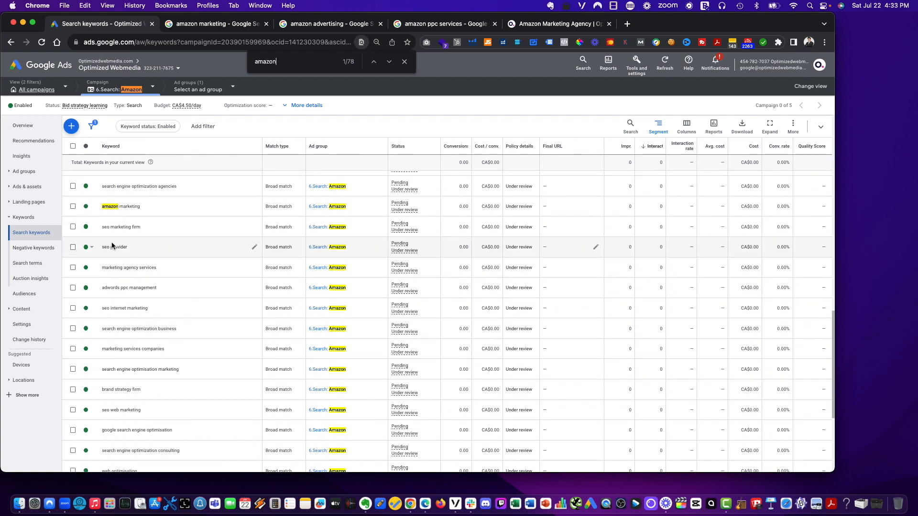
{"action": "scroll", "coordinate": [83, 234], "scroll_direction": "up", "scroll_amount": 2}
{"action": "scroll", "coordinate": [197, 283], "scroll_direction": "down", "scroll_amount": 10}
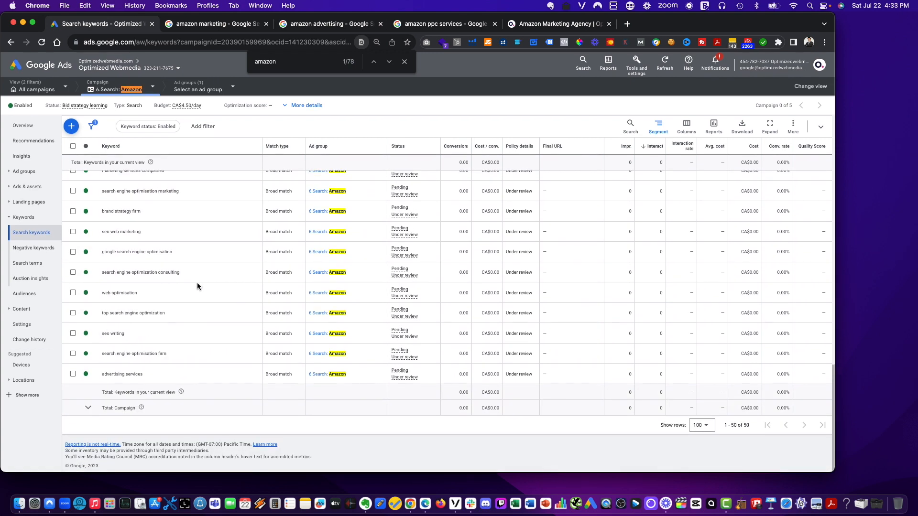
{"action": "left_click", "coordinate": [698, 426]}
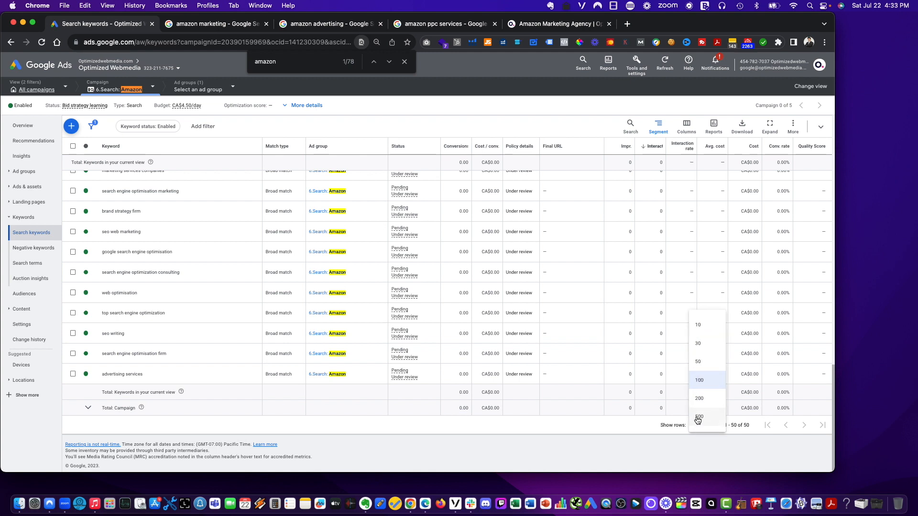
{"action": "left_click", "coordinate": [504, 360]}
{"action": "scroll", "coordinate": [504, 359], "scroll_direction": "up", "scroll_amount": 5}
{"action": "scroll", "coordinate": [188, 279], "scroll_direction": "up", "scroll_amount": 5}
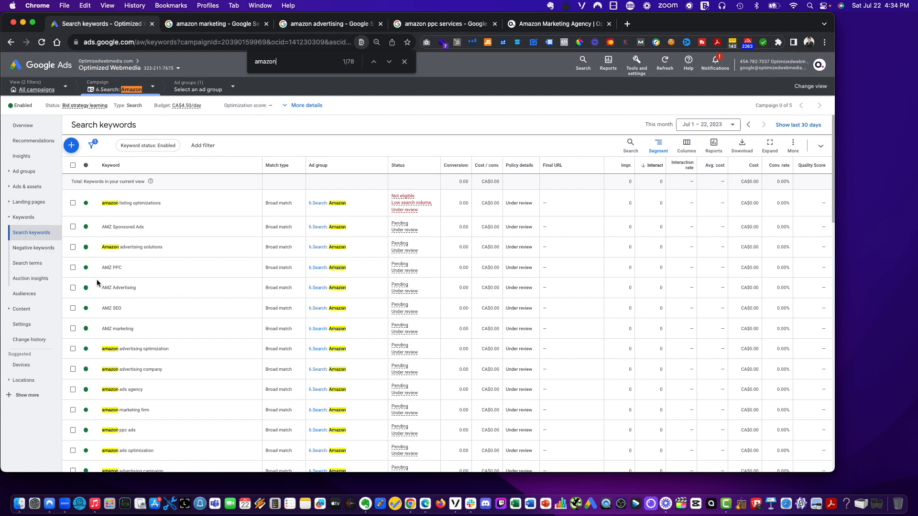
- Select "search engine optimization agencies" and the five keywords from "seo marketing firm" through "seo internet marketing", leaving out "amazon marketing"
{"action": "scroll", "coordinate": [97, 284], "scroll_direction": "down", "scroll_amount": 3}
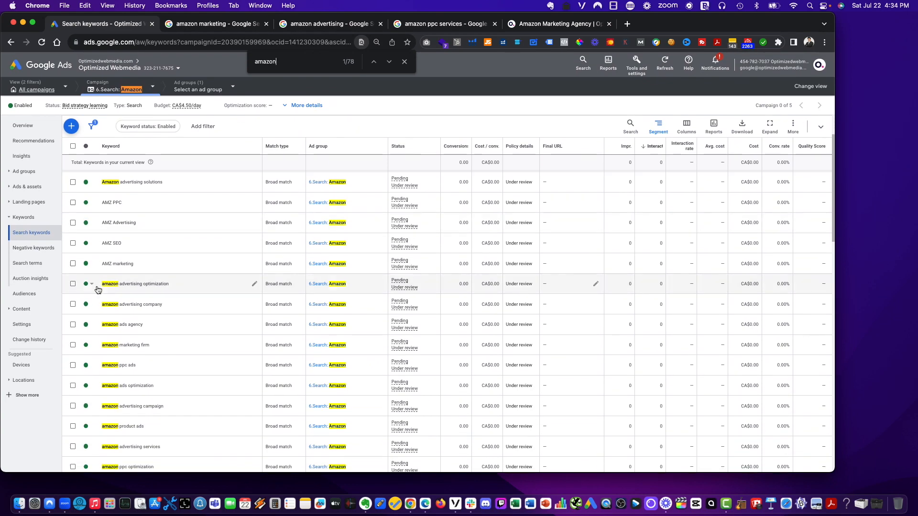
{"action": "scroll", "coordinate": [97, 289], "scroll_direction": "down", "scroll_amount": 10}
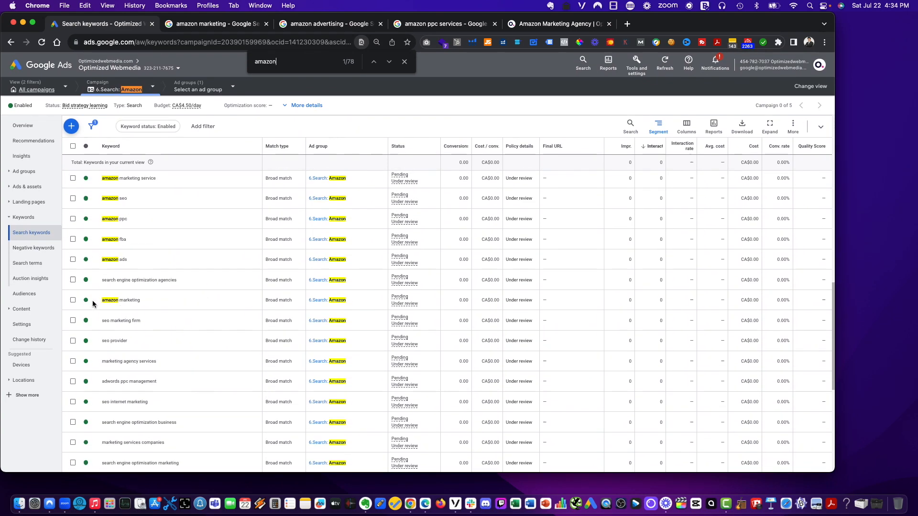
{"action": "scroll", "coordinate": [92, 300], "scroll_direction": "down", "scroll_amount": 1}
{"action": "left_click", "coordinate": [73, 256]}
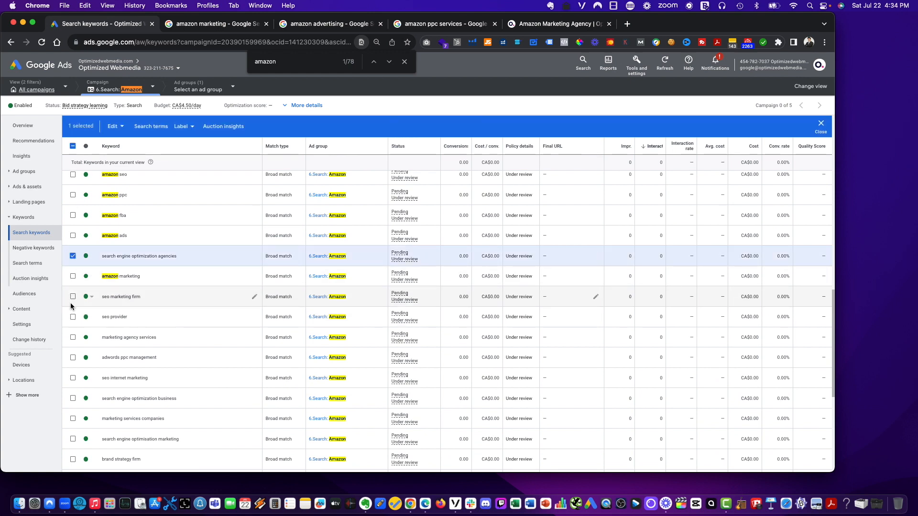
{"action": "left_click", "coordinate": [73, 297]}
{"action": "left_click", "coordinate": [72, 316]}
{"action": "left_click", "coordinate": [73, 337]}
{"action": "left_click", "coordinate": [73, 357]}
{"action": "left_click", "coordinate": [72, 378]}
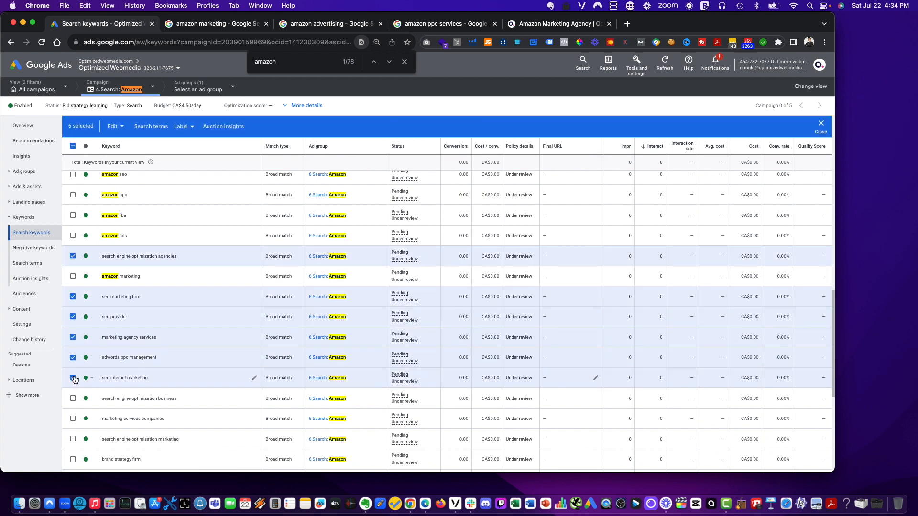
- Select the six consecutive keywords from "search engine optimization business" through "google search engine optimisation"
{"action": "scroll", "coordinate": [74, 377], "scroll_direction": "down", "scroll_amount": 3}
{"action": "left_click", "coordinate": [73, 298]}
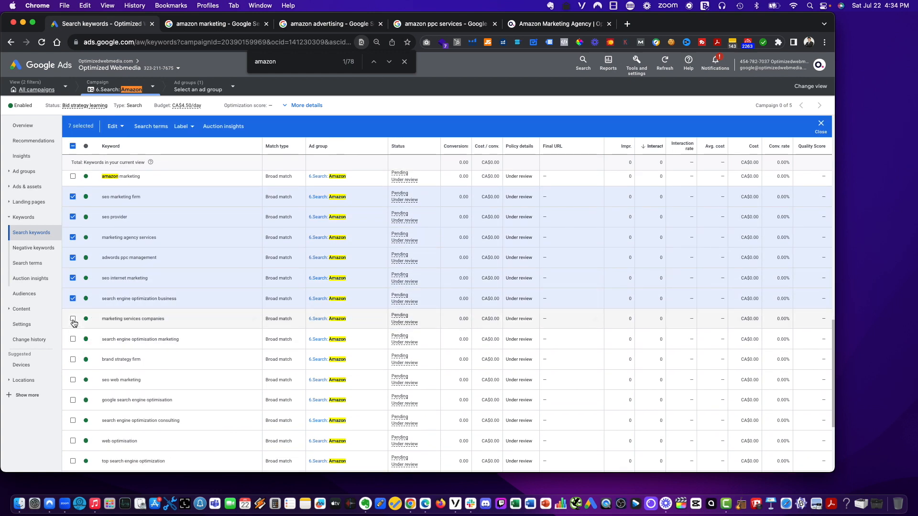
{"action": "left_click", "coordinate": [73, 318]}
{"action": "left_click", "coordinate": [73, 339]}
{"action": "left_click", "coordinate": [73, 359]}
{"action": "left_click", "coordinate": [72, 379]}
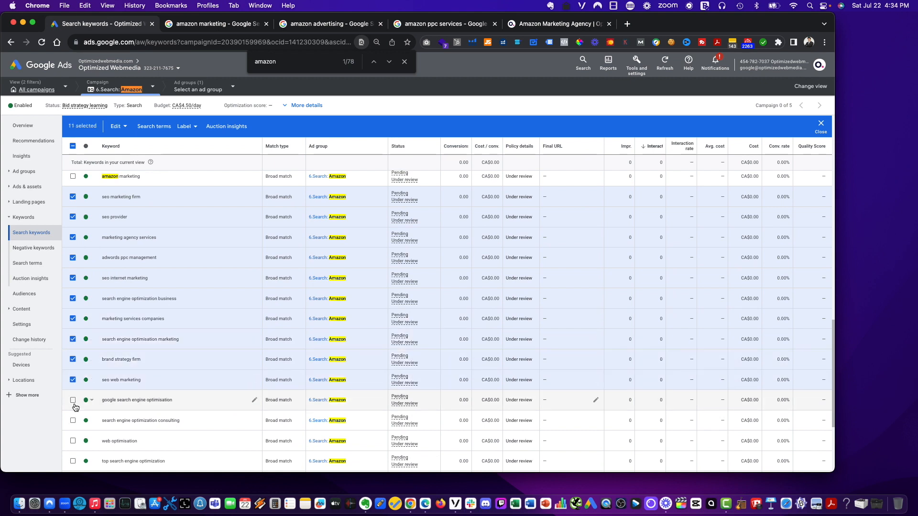
{"action": "left_click", "coordinate": [73, 402]}
- Add the last six keywords, from "search engine optimization consulting" through "advertising services", to the selection
{"action": "scroll", "coordinate": [75, 400], "scroll_direction": "down", "scroll_amount": 2}
{"action": "left_click", "coordinate": [72, 329]}
{"action": "left_click", "coordinate": [73, 350]}
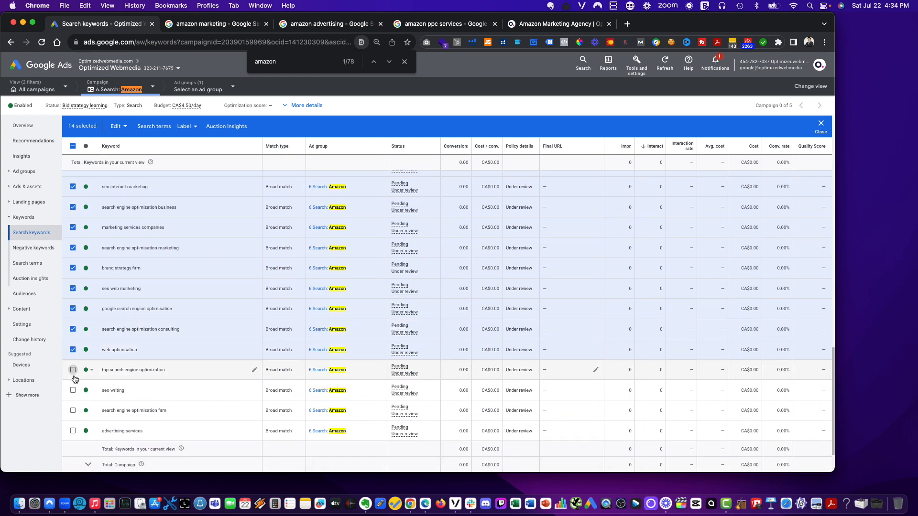
{"action": "left_click", "coordinate": [73, 370]}
{"action": "left_click", "coordinate": [73, 390]}
{"action": "left_click", "coordinate": [73, 410]}
{"action": "left_click", "coordinate": [72, 431]}
- Permanently remove the second batch of selected non-Amazon keywords, confirm it, and check the remaining keyword list
{"action": "scroll", "coordinate": [95, 407], "scroll_direction": "down", "scroll_amount": 2}
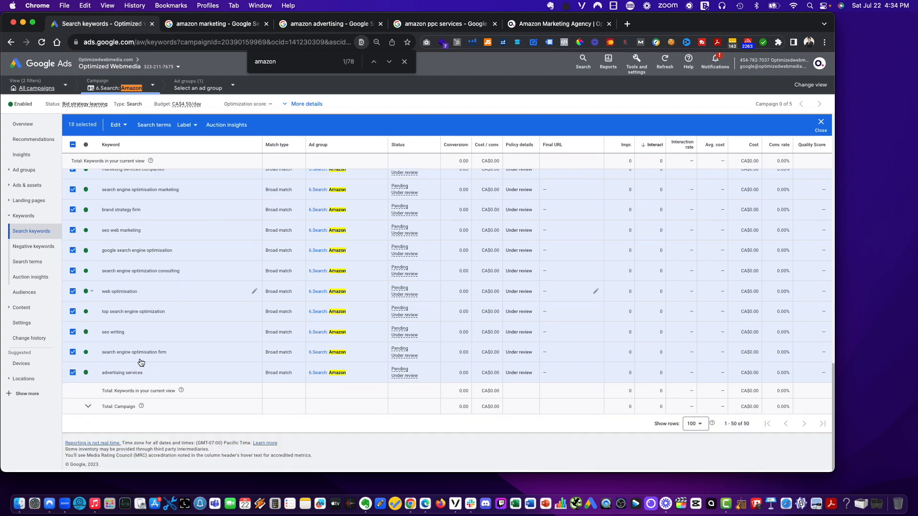
{"action": "left_click", "coordinate": [117, 127]}
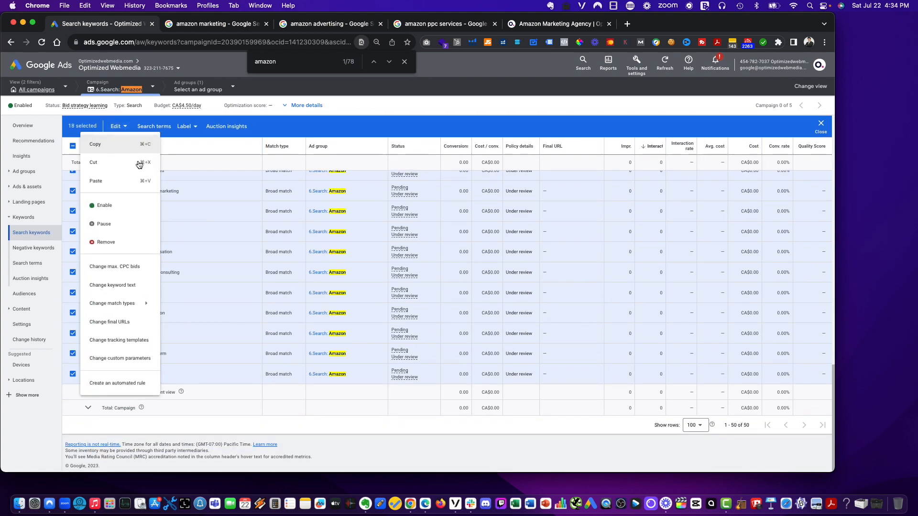
{"action": "left_click", "coordinate": [107, 242]}
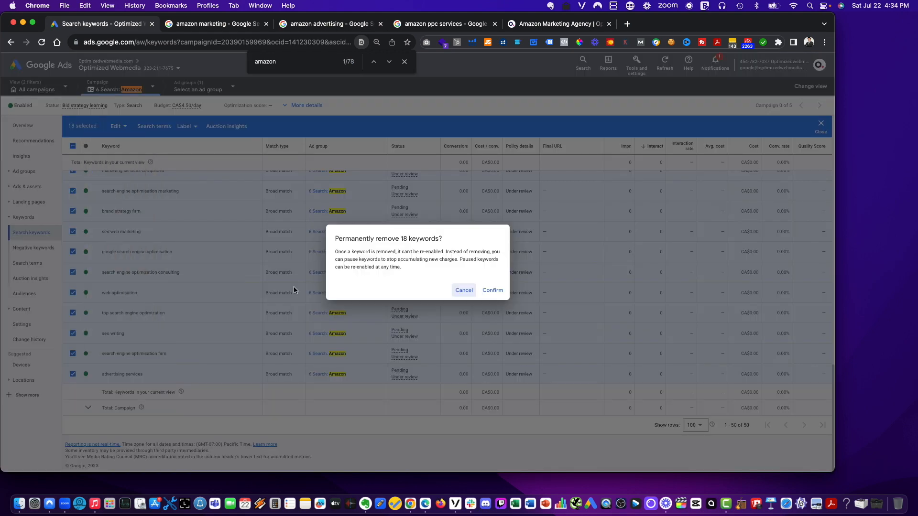
{"action": "left_click", "coordinate": [492, 291]}
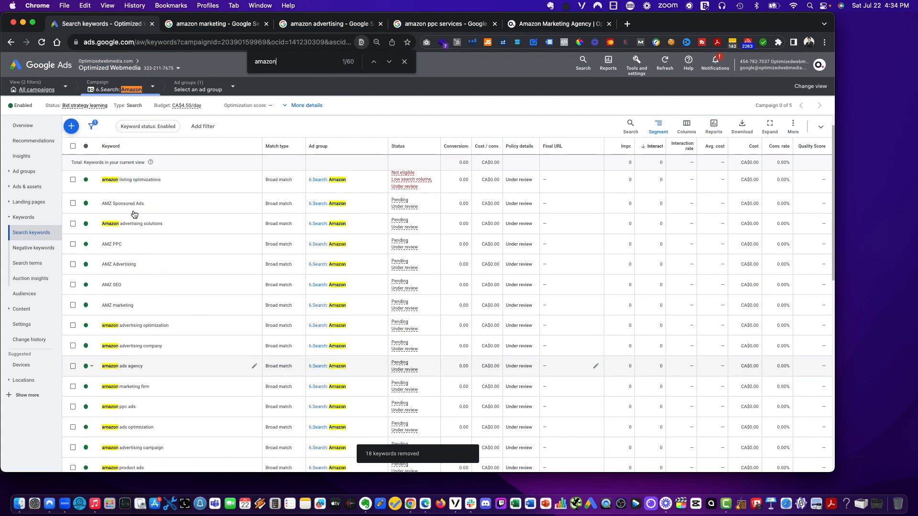
{"action": "scroll", "coordinate": [148, 224], "scroll_direction": "down", "scroll_amount": 5}
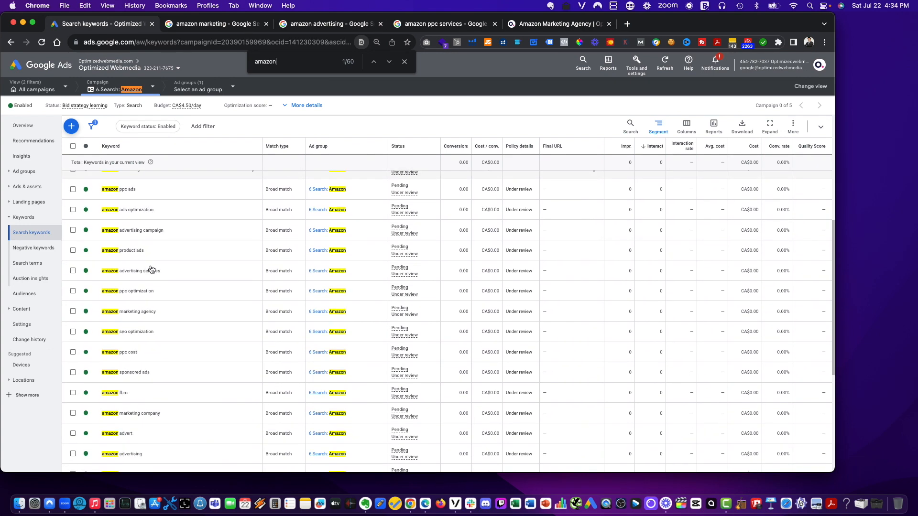
{"action": "scroll", "coordinate": [150, 270], "scroll_direction": "down", "scroll_amount": 4}
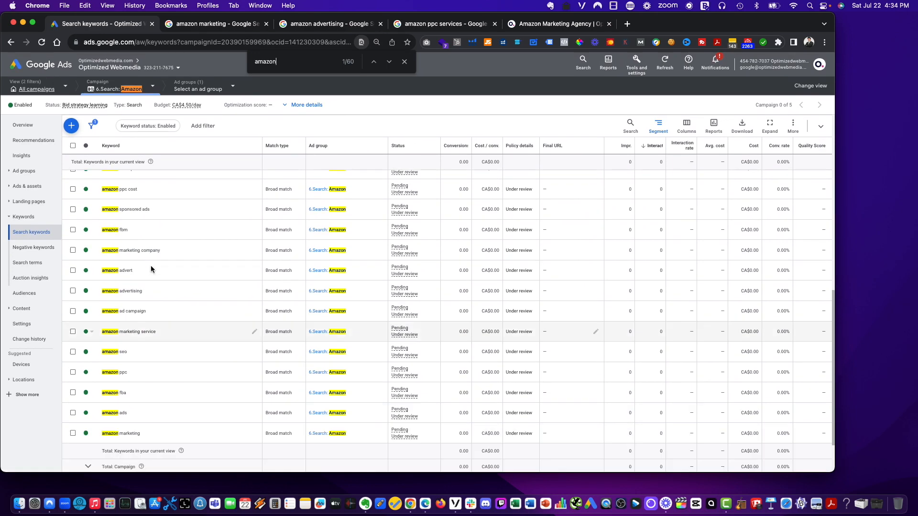
- Search the keyword list for "amz" and review the matching keywords
{"action": "scroll", "coordinate": [150, 270], "scroll_direction": "up", "scroll_amount": 15}
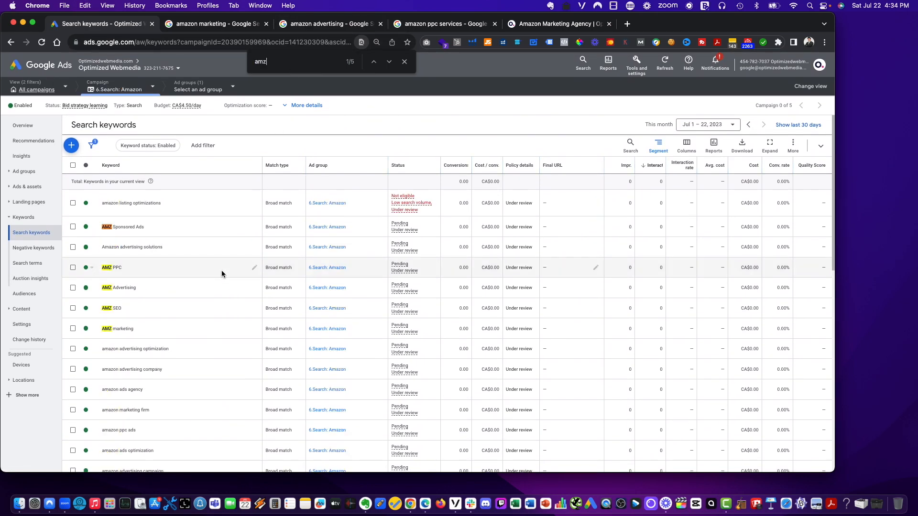
{"action": "scroll", "coordinate": [221, 271], "scroll_direction": "down", "scroll_amount": 14}
{"action": "scroll", "coordinate": [225, 263], "scroll_direction": "up", "scroll_amount": 15}
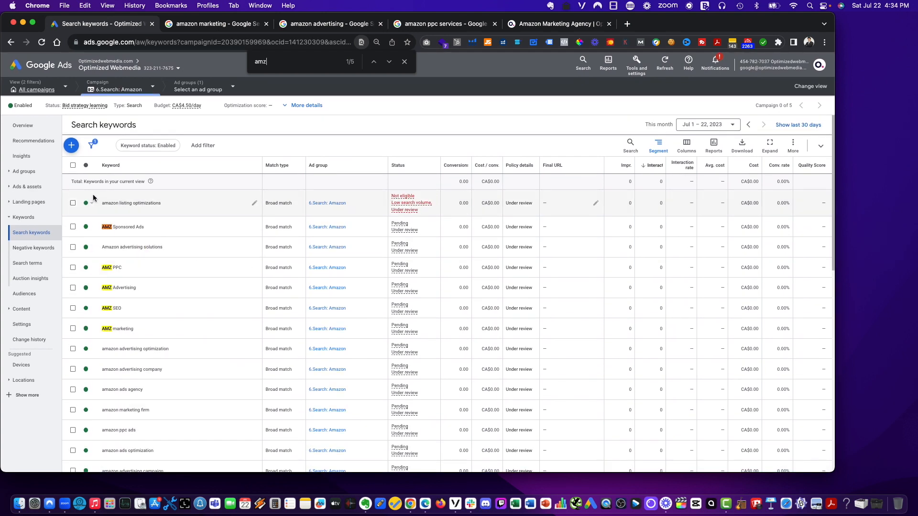
- Open the campaign's ads list, close the page search, and copy the existing Amazon Marketing Agency responsive search ad
{"action": "left_click", "coordinate": [31, 187]}
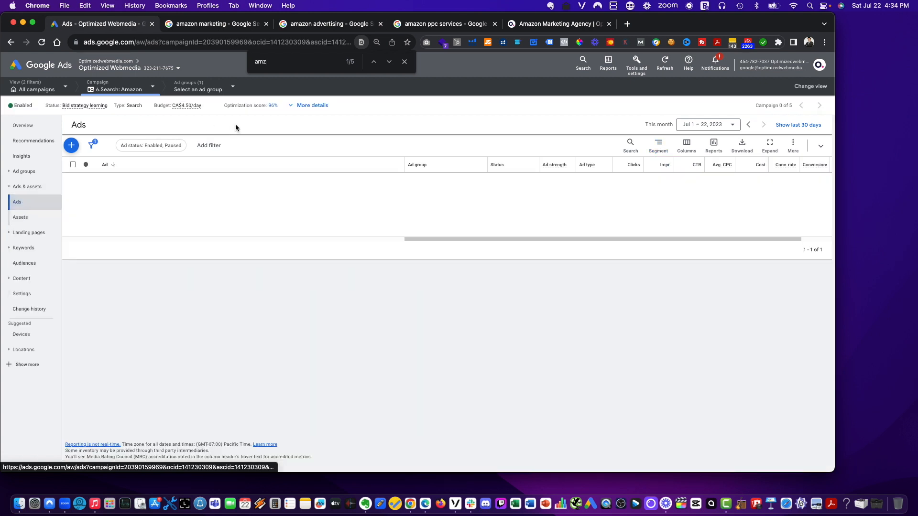
{"action": "left_click", "coordinate": [407, 64]}
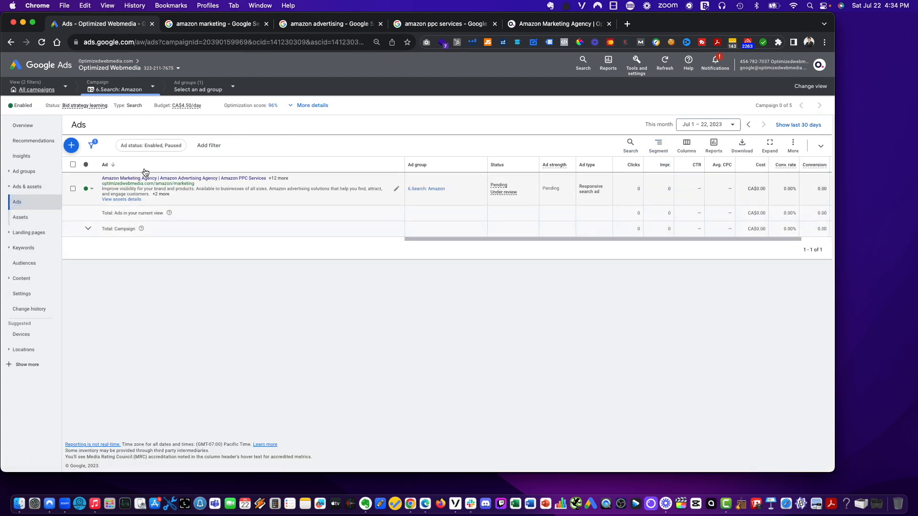
{"action": "left_click", "coordinate": [72, 188]}
{"action": "left_click", "coordinate": [119, 148]}
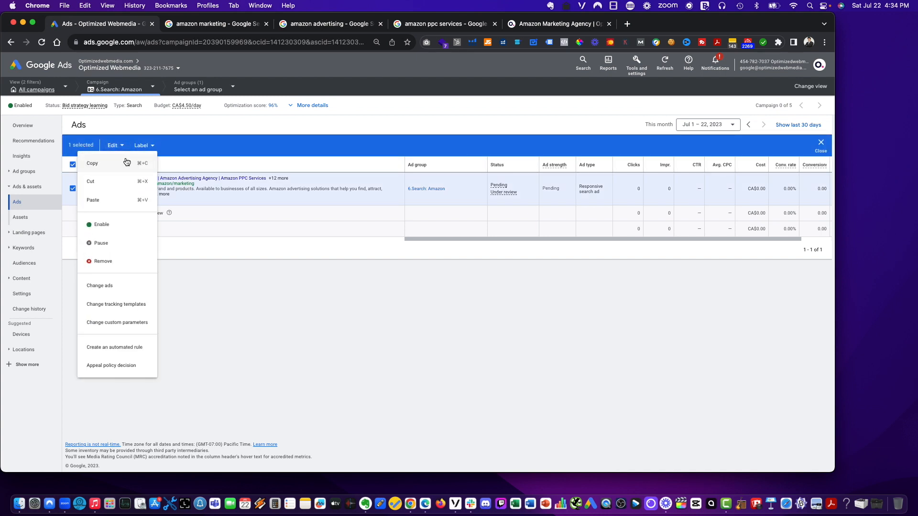
{"action": "left_click", "coordinate": [121, 149]}
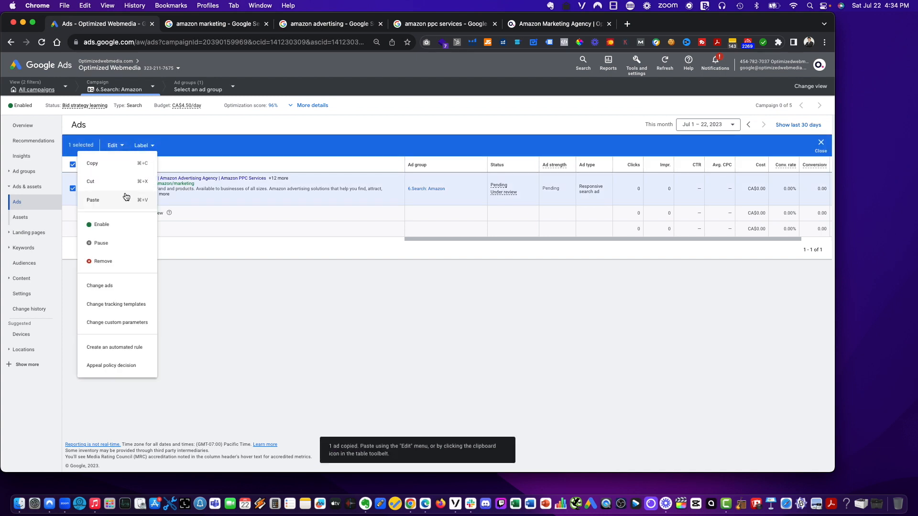
- Paste the copied ad into the "6.Search: Amazon" ad group, creating a duplicate if it already exists, and clear the ad selection
{"action": "left_click", "coordinate": [125, 201]}
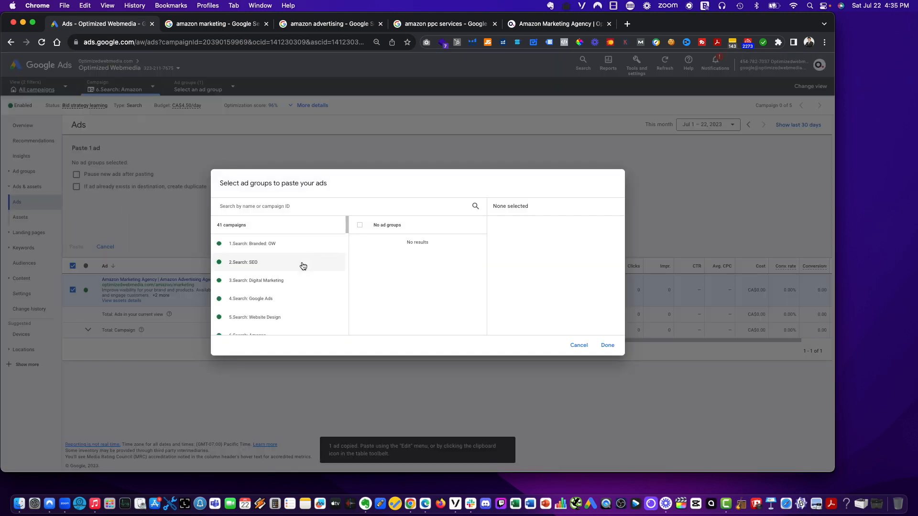
{"action": "left_click", "coordinate": [282, 304]}
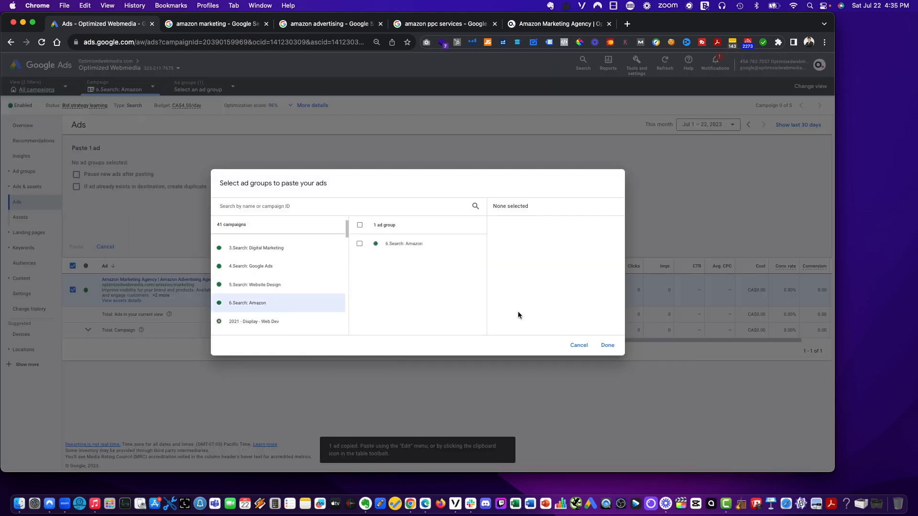
{"action": "left_click", "coordinate": [414, 245]}
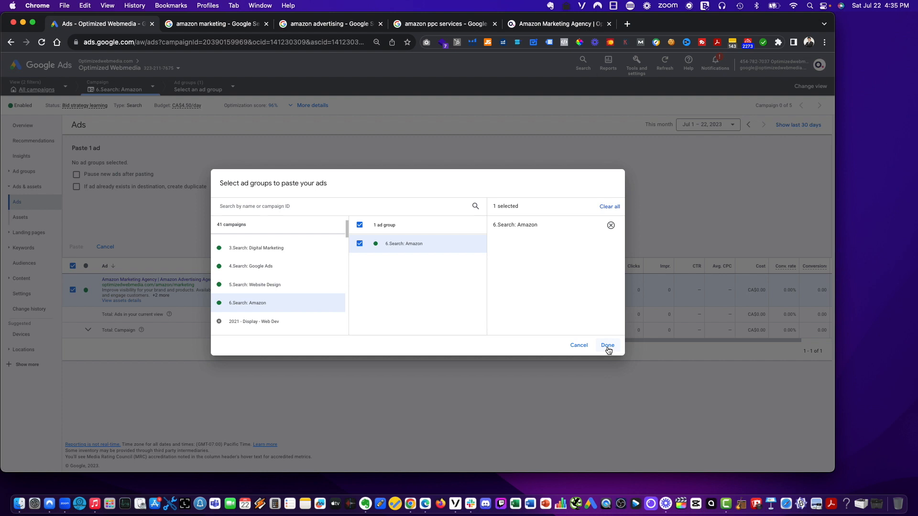
{"action": "left_click", "coordinate": [607, 346]}
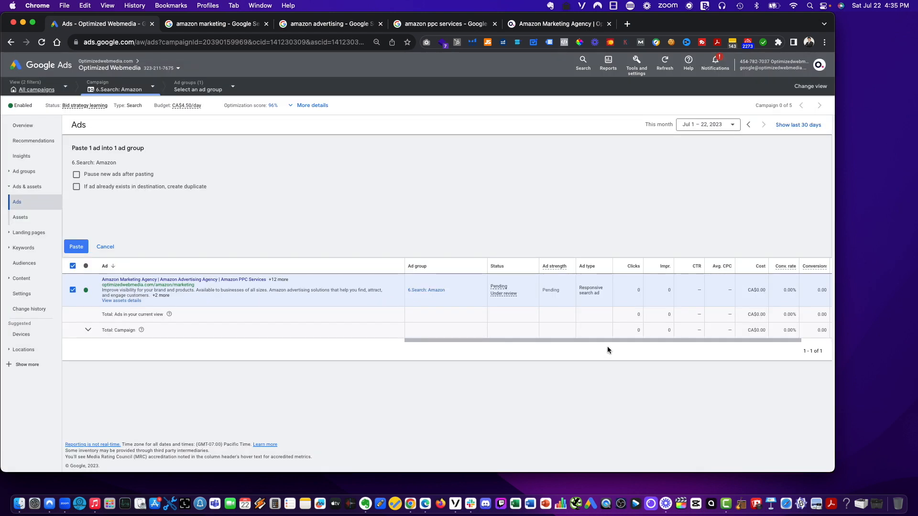
{"action": "left_click", "coordinate": [131, 187]}
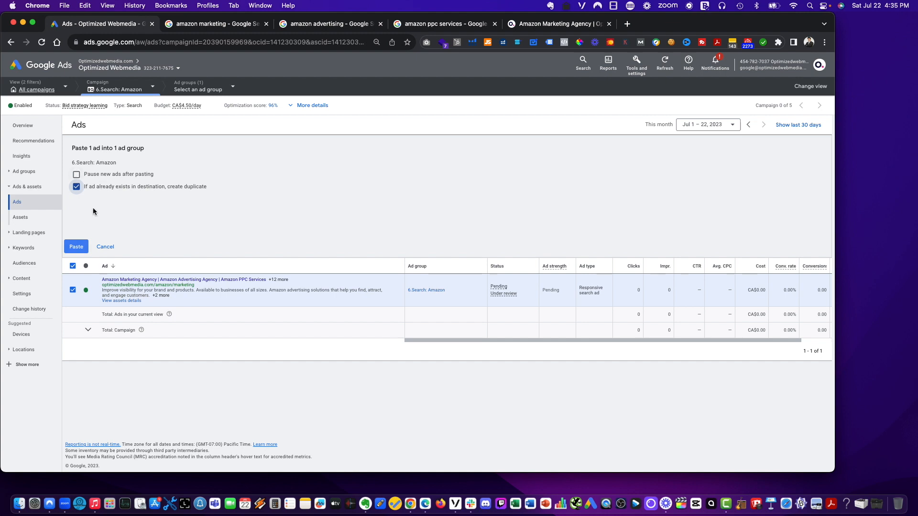
{"action": "left_click", "coordinate": [73, 247]}
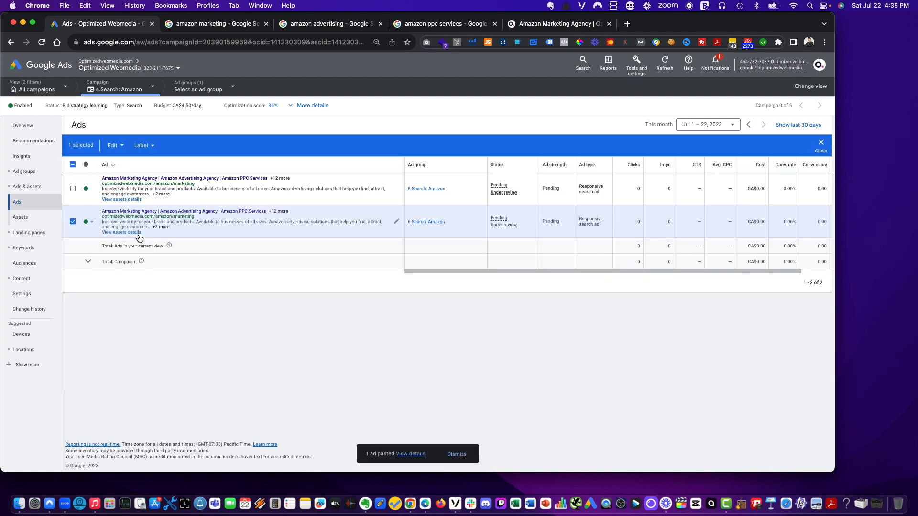
{"action": "left_click", "coordinate": [72, 224]}
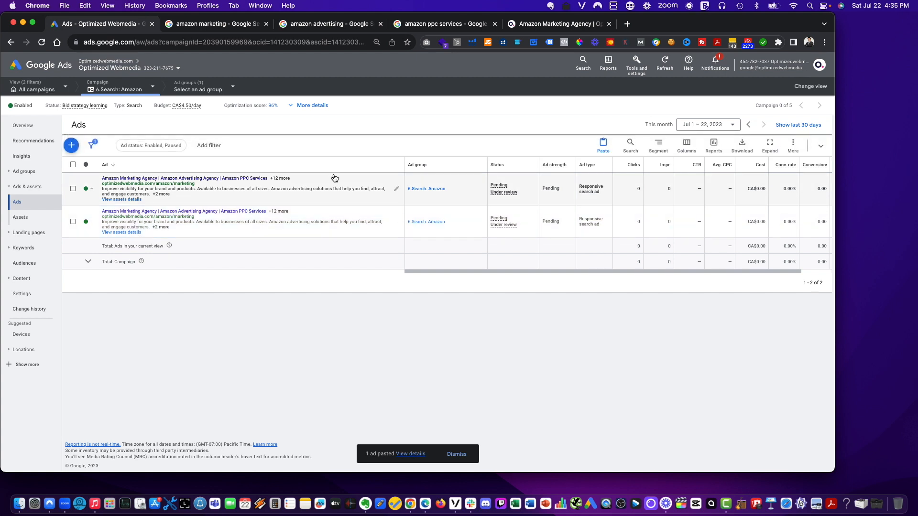
- Open the first listed ad for editing and prefix its "Amazon Marketing Agency" and "Amazon Advertising Agency" headlines with "Best"
{"action": "left_click", "coordinate": [396, 189]}
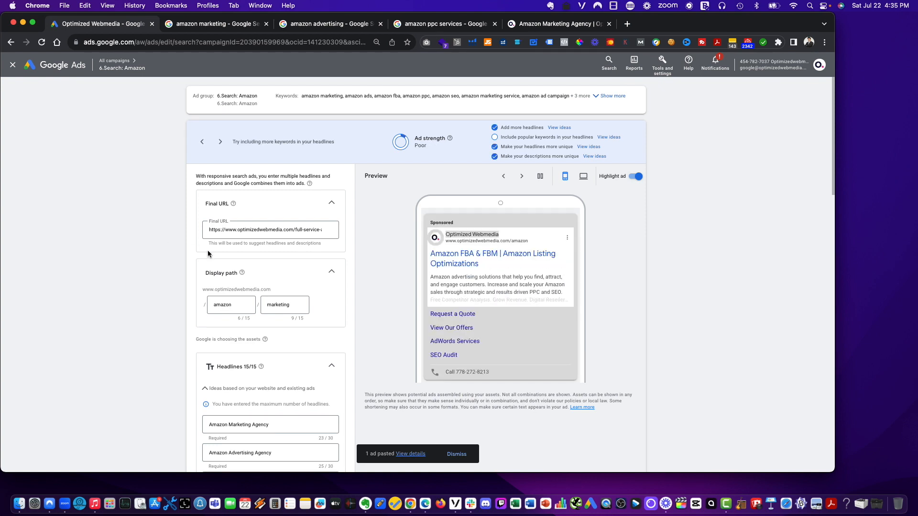
{"action": "scroll", "coordinate": [346, 287], "scroll_direction": "down", "scroll_amount": 3}
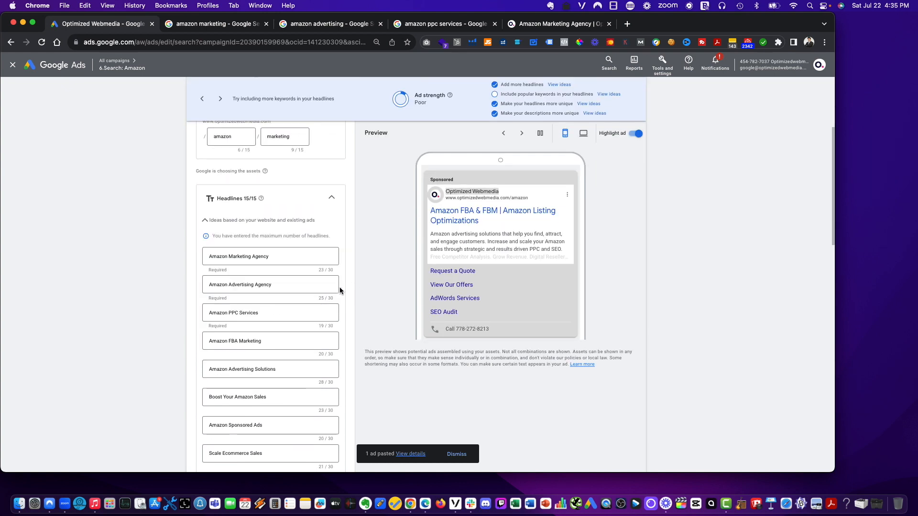
{"action": "left_click", "coordinate": [211, 255]}
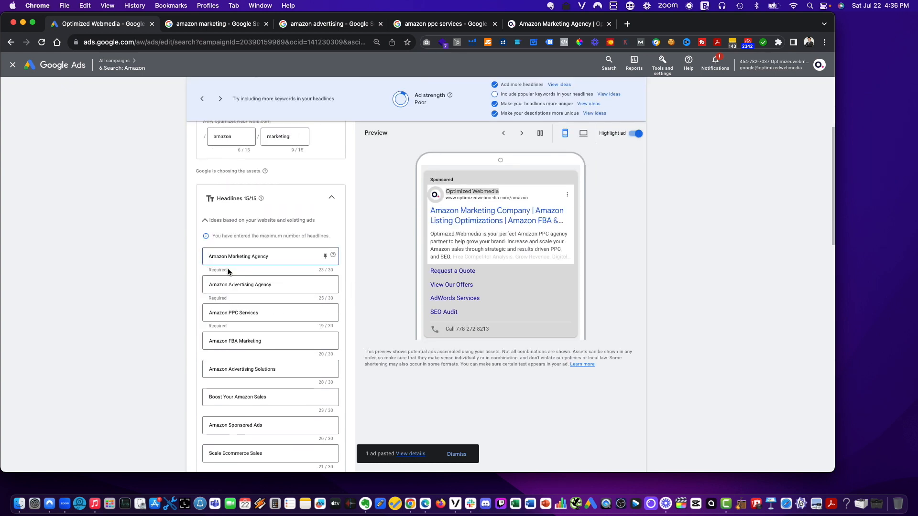
{"action": "type", "text": "Best"}
{"action": "key", "text": "shift+alt+Left"}
{"action": "key", "text": "cmd+c"}
{"action": "left_click", "coordinate": [208, 286]}
{"action": "key", "text": "cmd+v"}
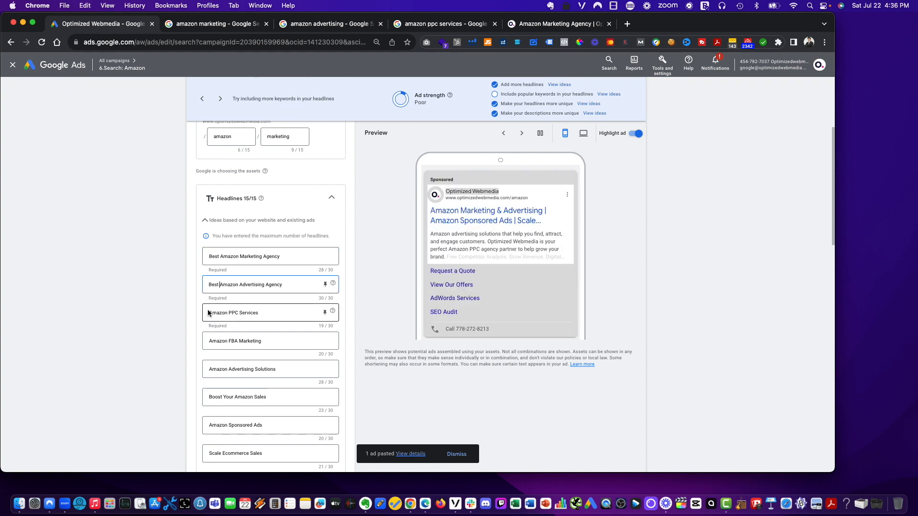
- Prefix the "Amazon PPC Services" and "Amazon FBA Marketing" headlines with "Best", and try the same on "Amazon Advertising Solutions"
{"action": "left_click", "coordinate": [211, 320]}
{"action": "left_click", "coordinate": [209, 314]}
{"action": "key", "text": "cmd+v"}
{"action": "left_click", "coordinate": [209, 340]}
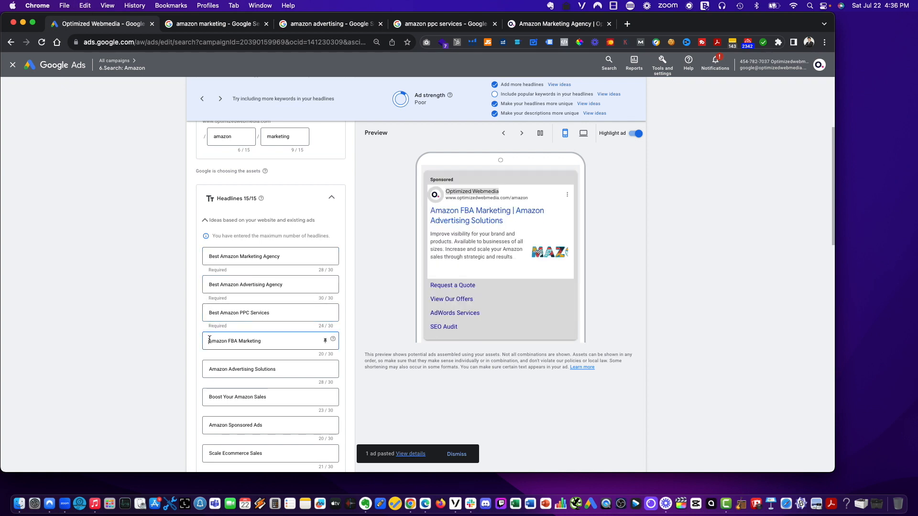
{"action": "key", "text": "super+v"}
{"action": "left_click", "coordinate": [210, 369]}
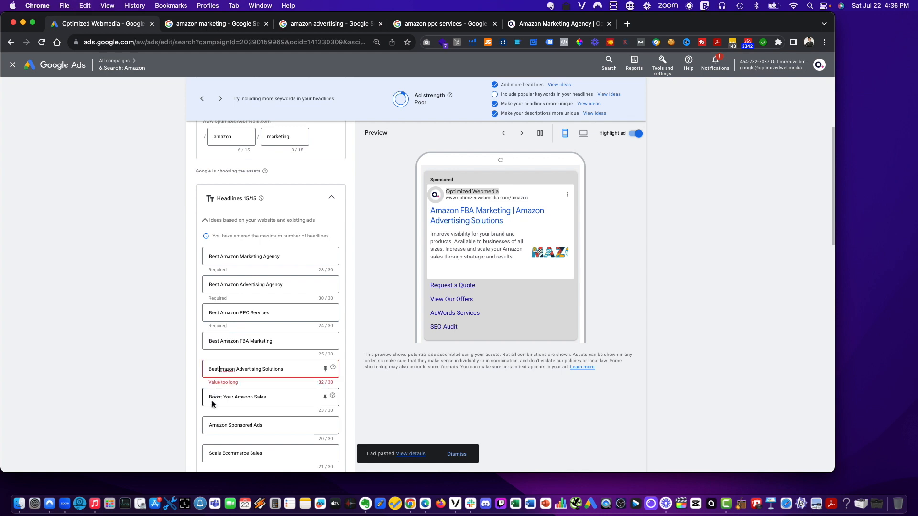
{"action": "left_click", "coordinate": [209, 397]}
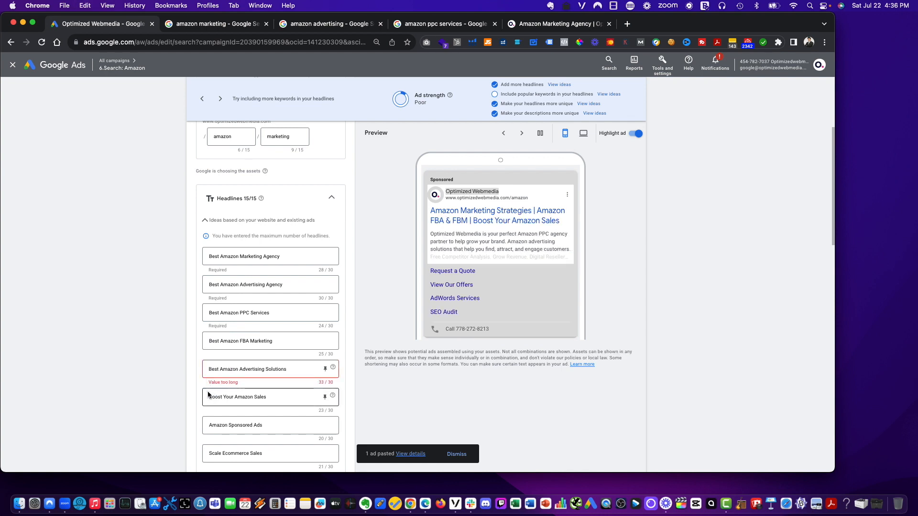
- Prefix the "Amazon Sponsored Ads" and "Scale Ecommerce Sales" headlines with "Best"
{"action": "scroll", "coordinate": [207, 383], "scroll_direction": "down", "scroll_amount": 4}
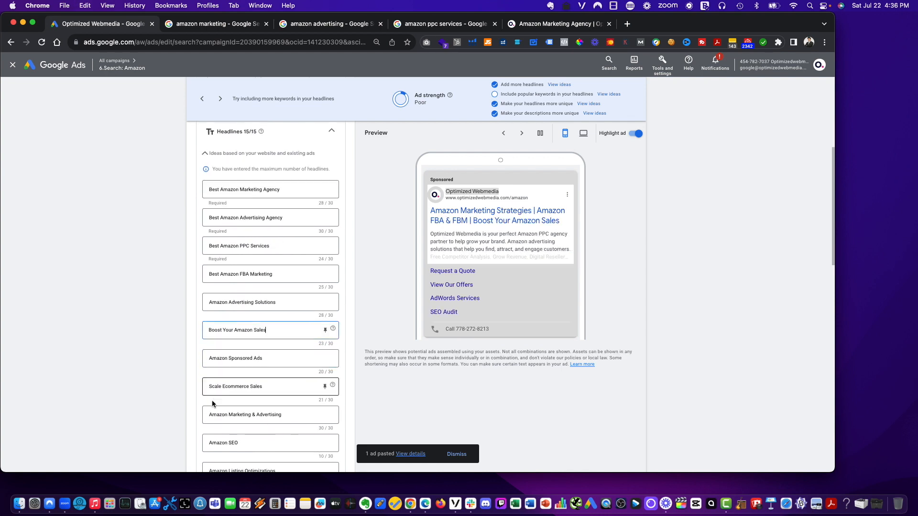
{"action": "left_click", "coordinate": [210, 338]}
{"action": "type", "text": "Best"}
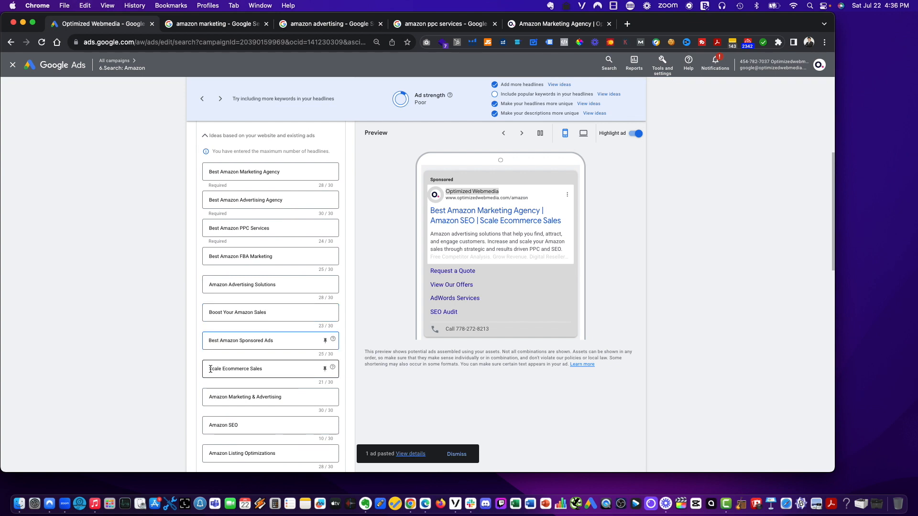
{"action": "left_click", "coordinate": [208, 370]}
{"action": "type", "text": "Best"}
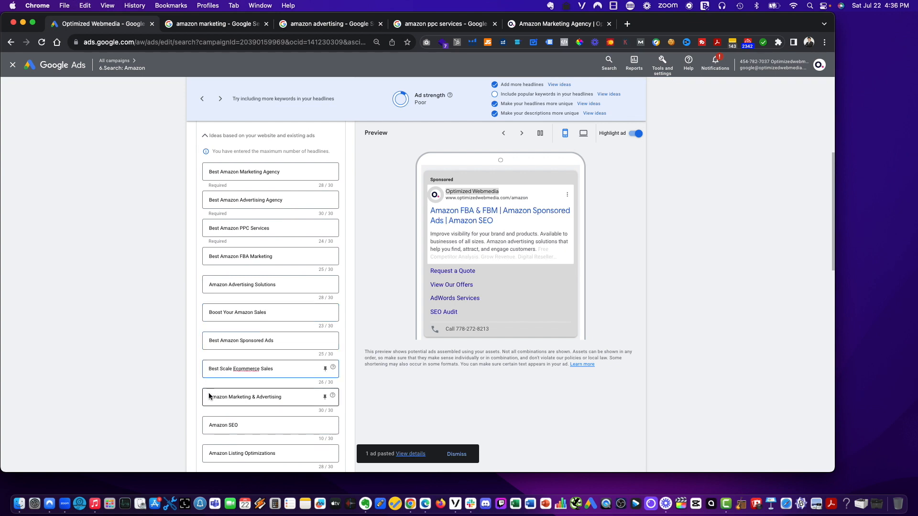
- Add "Best" to the start of the "Amazon SEO" and "Amazon Marketing Company" headlines
{"action": "left_click", "coordinate": [211, 425]}
{"action": "type", "text": "Best"}
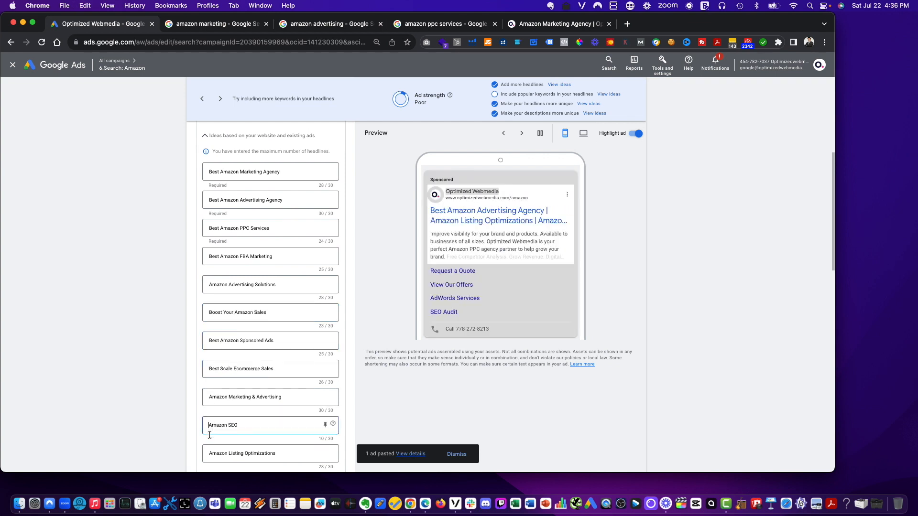
{"action": "scroll", "coordinate": [210, 411], "scroll_direction": "down", "scroll_amount": 4}
{"action": "left_click", "coordinate": [209, 402]}
{"action": "type", "text": "Best Amazon Marketing Company"}
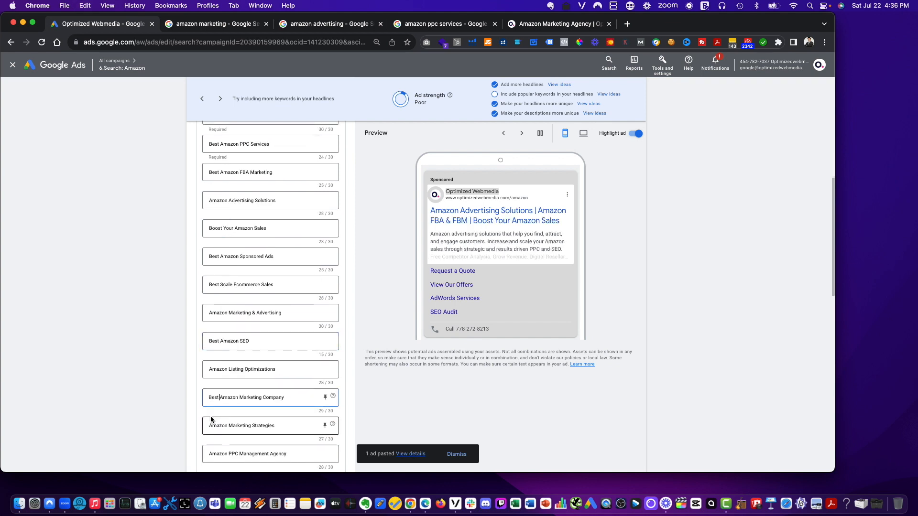
- Try to add "Best" to the start of the last headline, "Amazon FBA & FBM"
{"action": "left_click", "coordinate": [211, 424]}
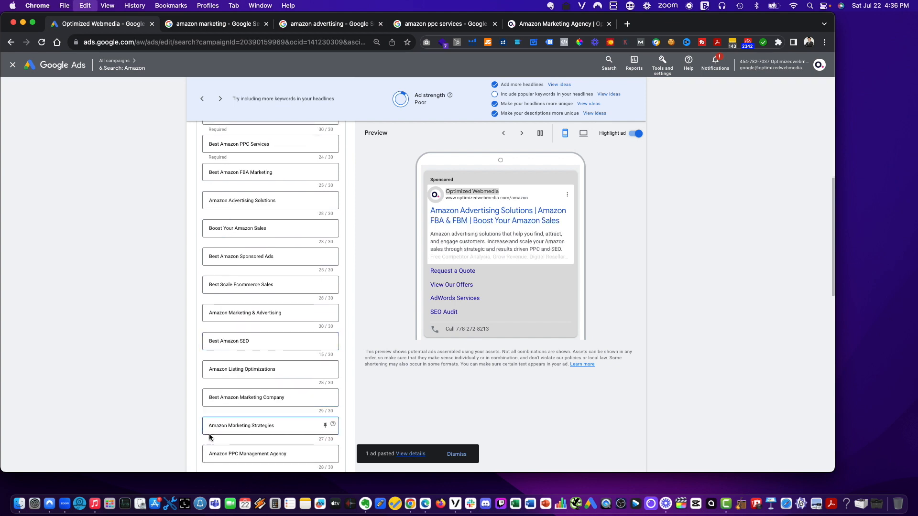
{"action": "scroll", "coordinate": [212, 429], "scroll_direction": "down", "scroll_amount": 5}
{"action": "left_click", "coordinate": [212, 372]}
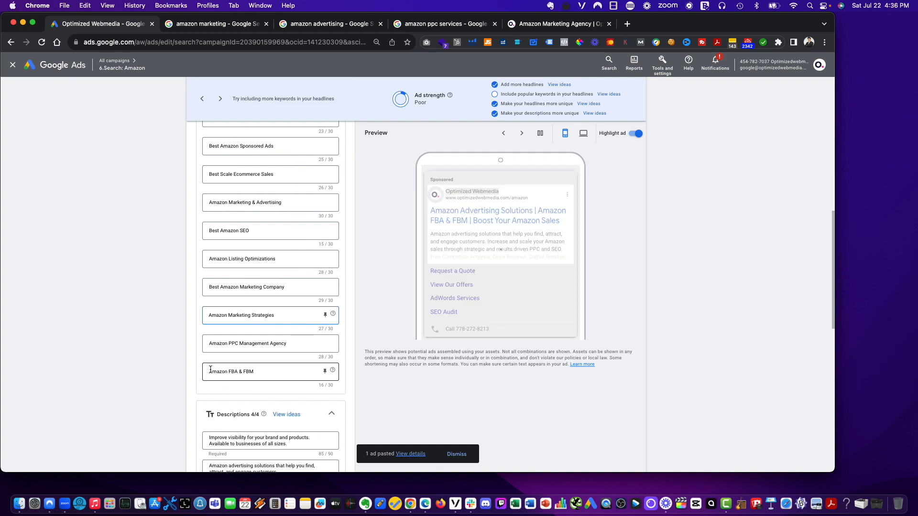
{"action": "type", "text": "Best"}
{"action": "key", "text": "super+z"}
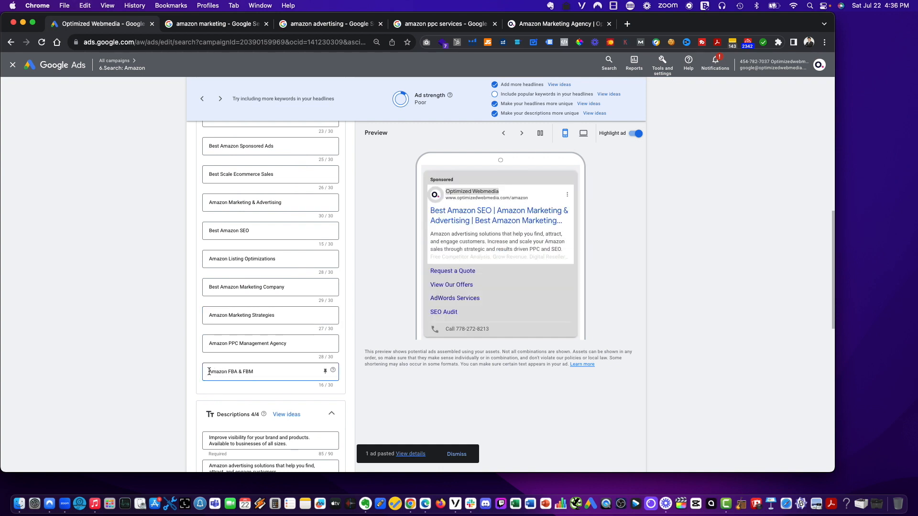
{"action": "left_click", "coordinate": [209, 371]}
{"action": "type", "text": "Best"}
- Save the edited ad with its new "Best" headlines
{"action": "scroll", "coordinate": [165, 400], "scroll_direction": "down", "scroll_amount": 10}
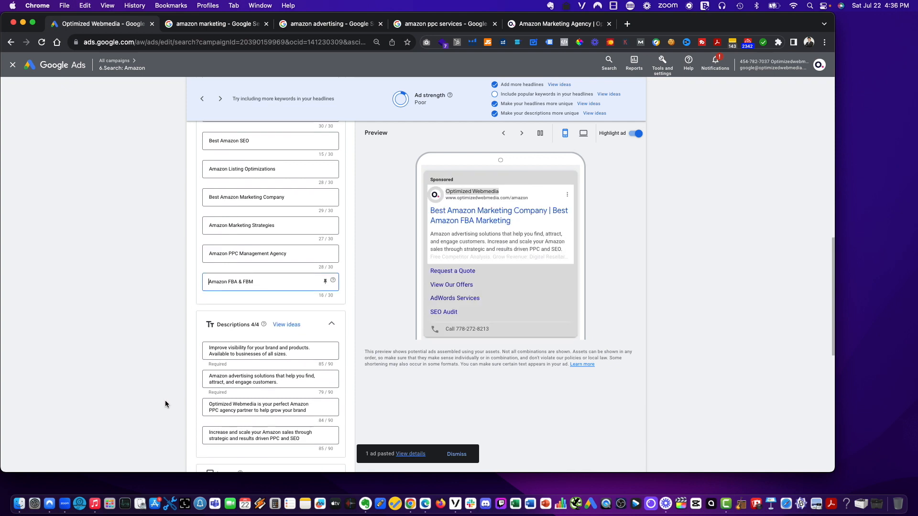
{"action": "scroll", "coordinate": [165, 406], "scroll_direction": "down", "scroll_amount": 3}
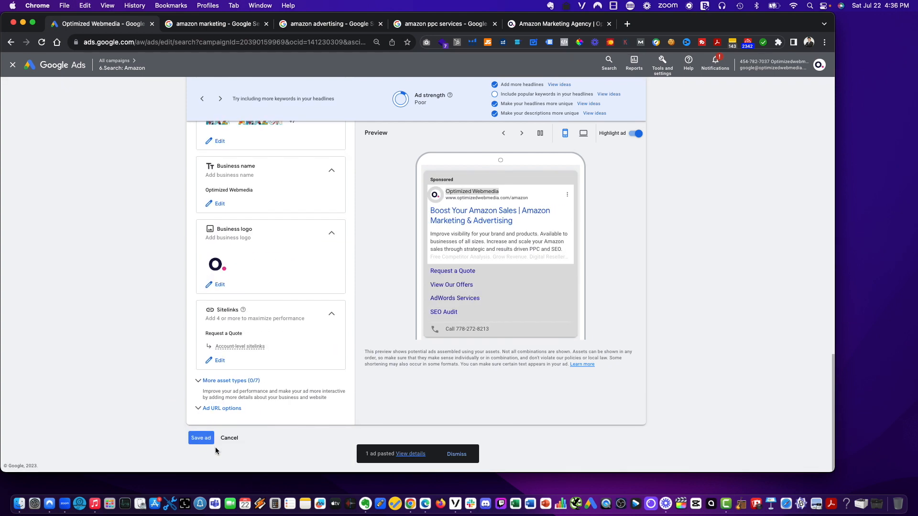
{"action": "left_click", "coordinate": [201, 438]}
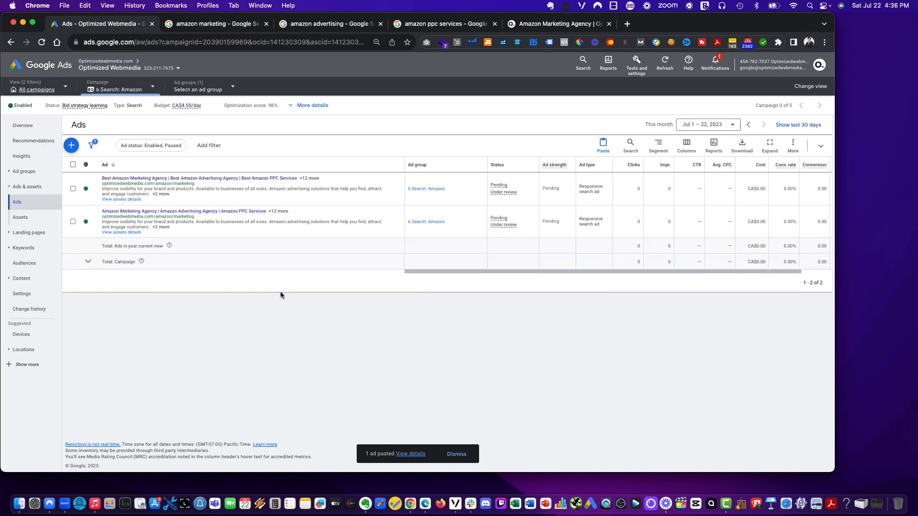
{"action": "left_click", "coordinate": [78, 221]}
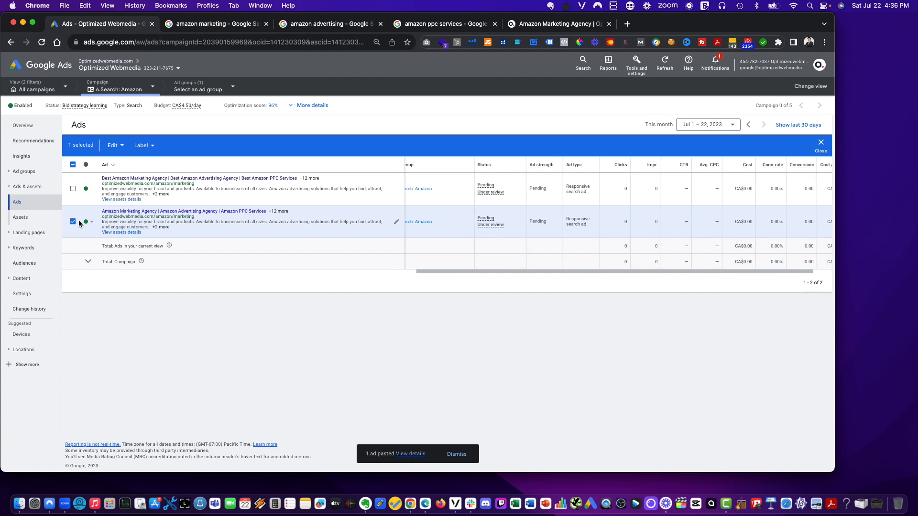
{"action": "scroll", "coordinate": [440, 224], "scroll_direction": "right", "scroll_amount": 1}
{"action": "scroll", "coordinate": [420, 223], "scroll_direction": "left", "scroll_amount": 1}
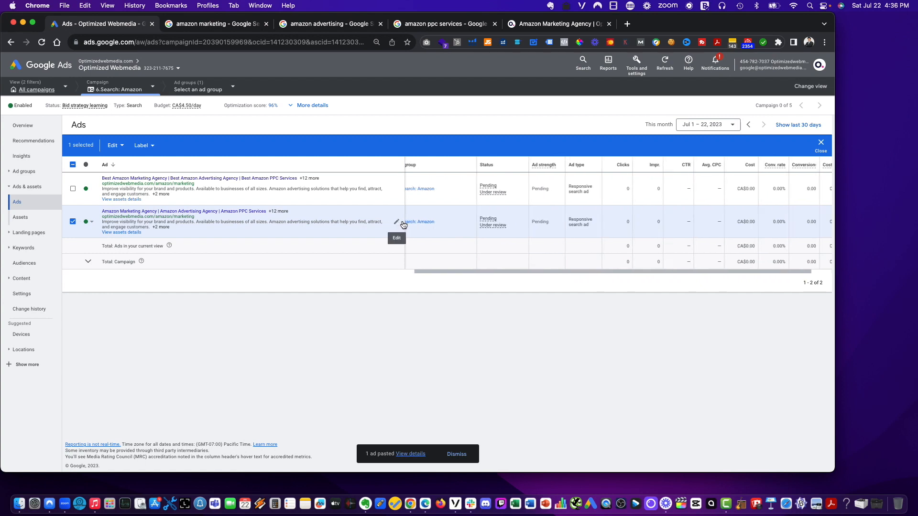
{"action": "left_click", "coordinate": [396, 223]}
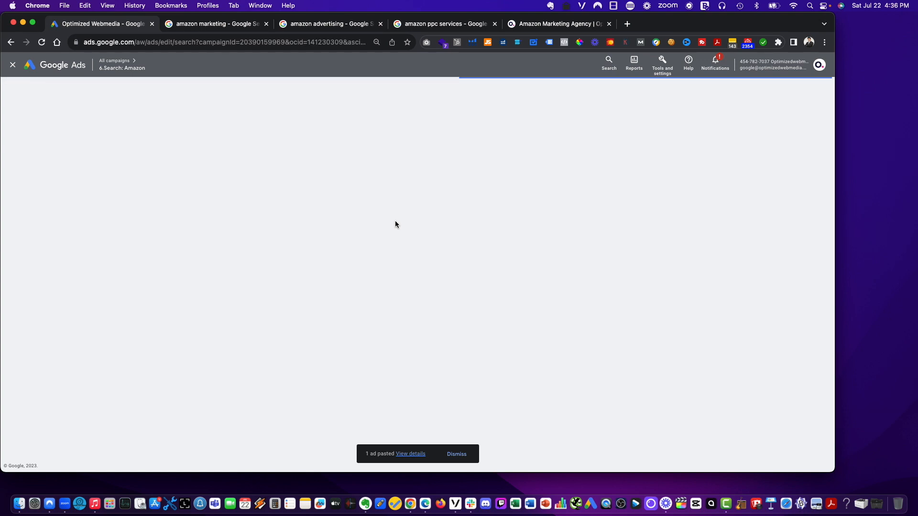
{"action": "scroll", "coordinate": [321, 205], "scroll_direction": "down", "scroll_amount": 3}
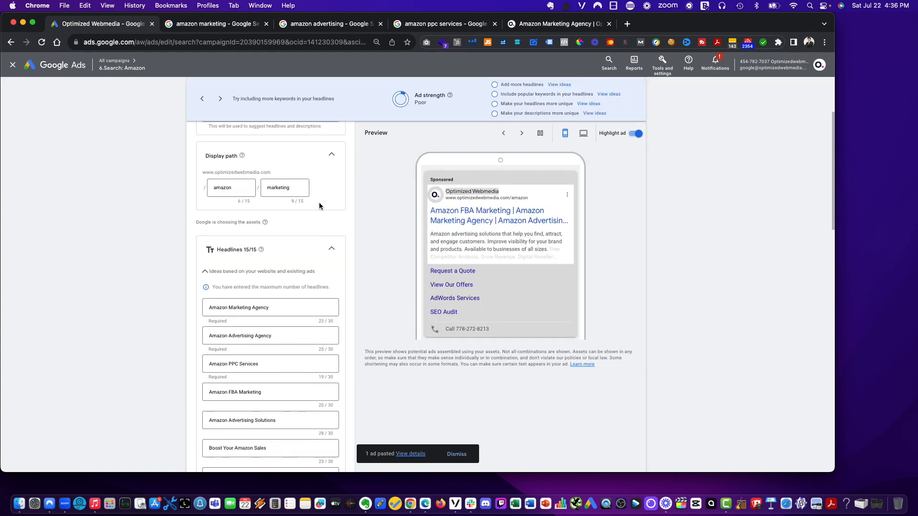
{"action": "left_click", "coordinate": [13, 64]}
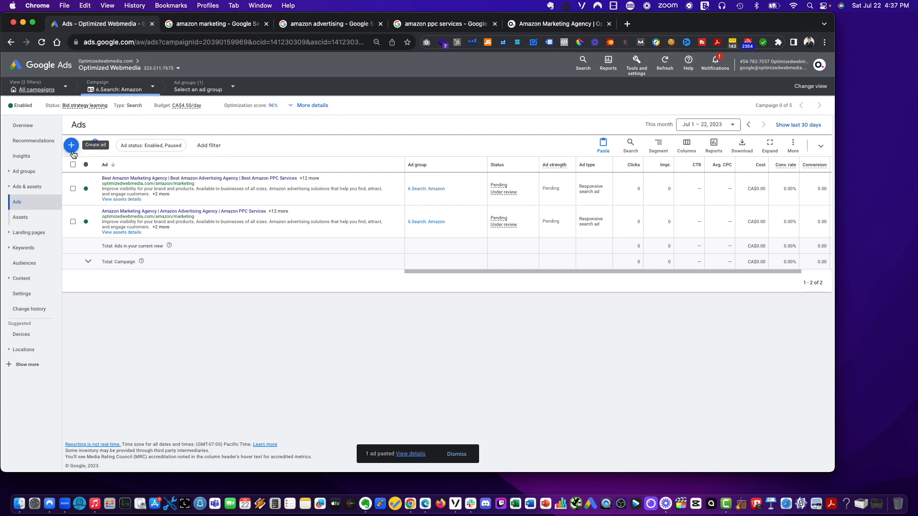
- Paste the copied ad into the "6.Search: Amazon" ad group, allowing a duplicate if the ad already exists in the destination
{"action": "left_click", "coordinate": [72, 221]}
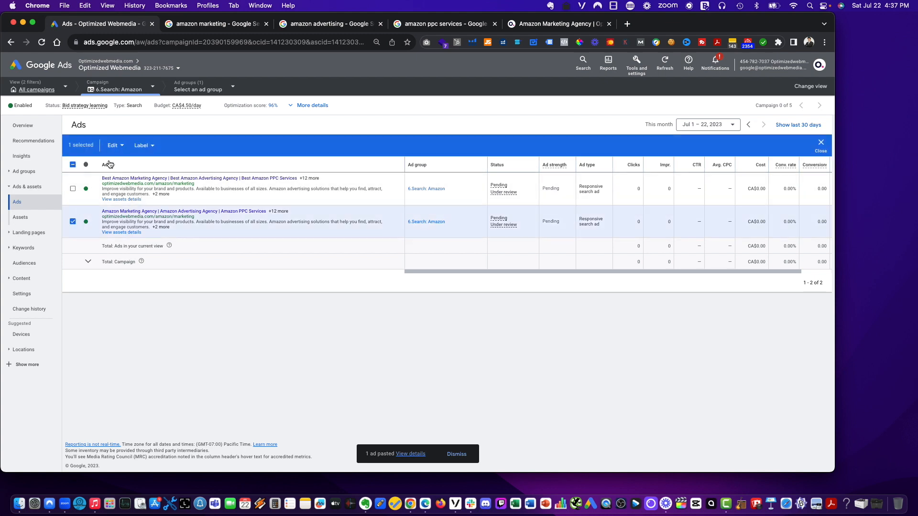
{"action": "left_click", "coordinate": [114, 146]}
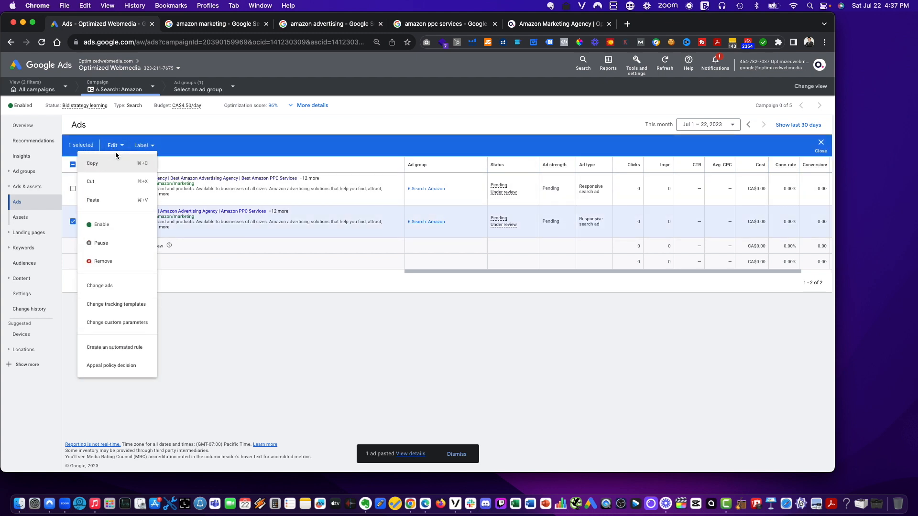
{"action": "left_click", "coordinate": [112, 202]}
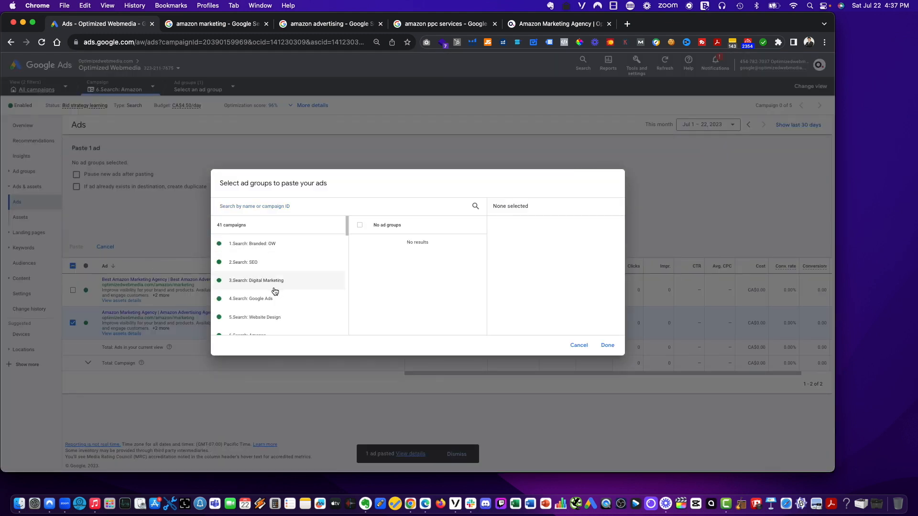
{"action": "scroll", "coordinate": [279, 304], "scroll_direction": "down", "scroll_amount": 1}
{"action": "scroll", "coordinate": [272, 303], "scroll_direction": "down", "scroll_amount": 1}
{"action": "left_click", "coordinate": [260, 277]}
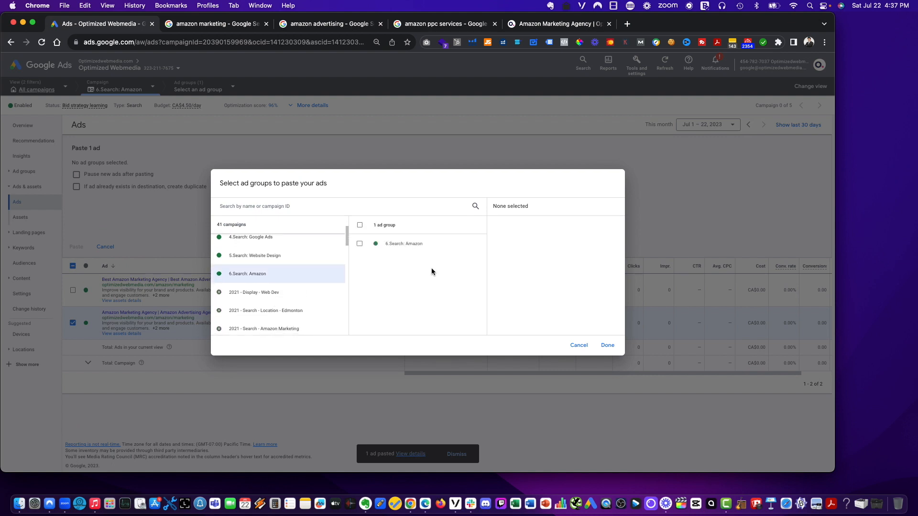
{"action": "left_click", "coordinate": [417, 251]}
{"action": "left_click", "coordinate": [607, 345]}
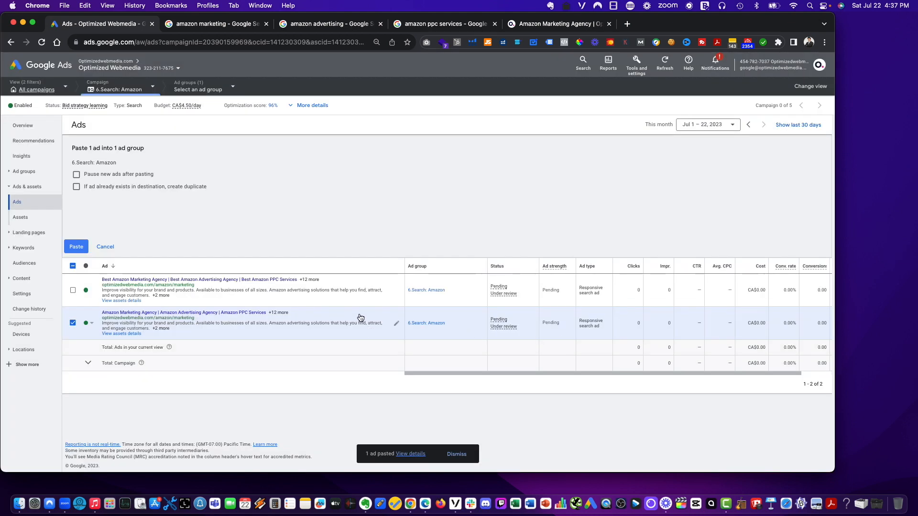
{"action": "left_click", "coordinate": [76, 186]}
{"action": "left_click", "coordinate": [79, 248]}
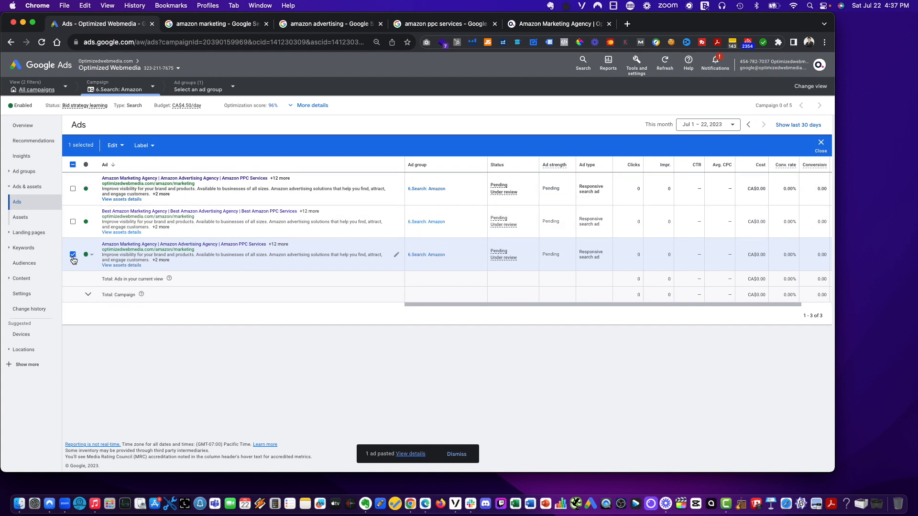
- Open the newly pasted ad, the first one in the list, for editing and go to its headlines
{"action": "left_click", "coordinate": [73, 256]}
{"action": "left_click", "coordinate": [396, 190]}
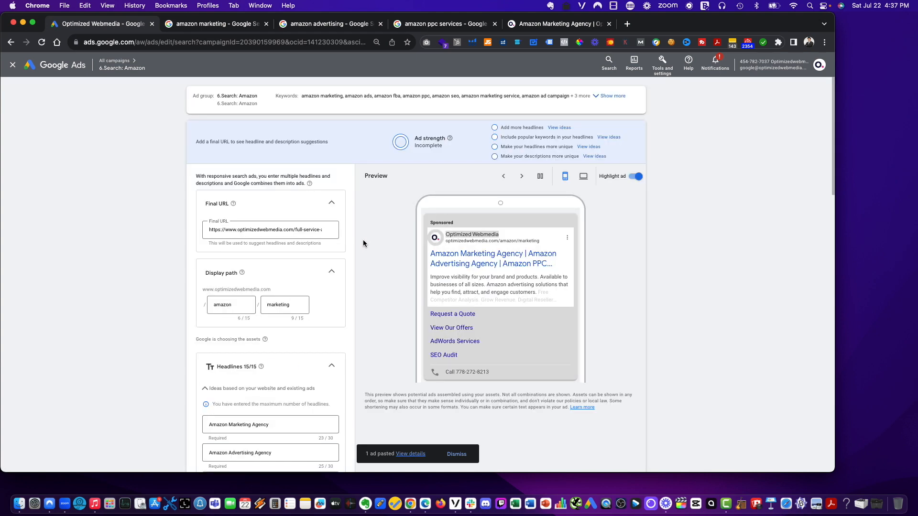
{"action": "scroll", "coordinate": [363, 243], "scroll_direction": "down", "scroll_amount": 3}
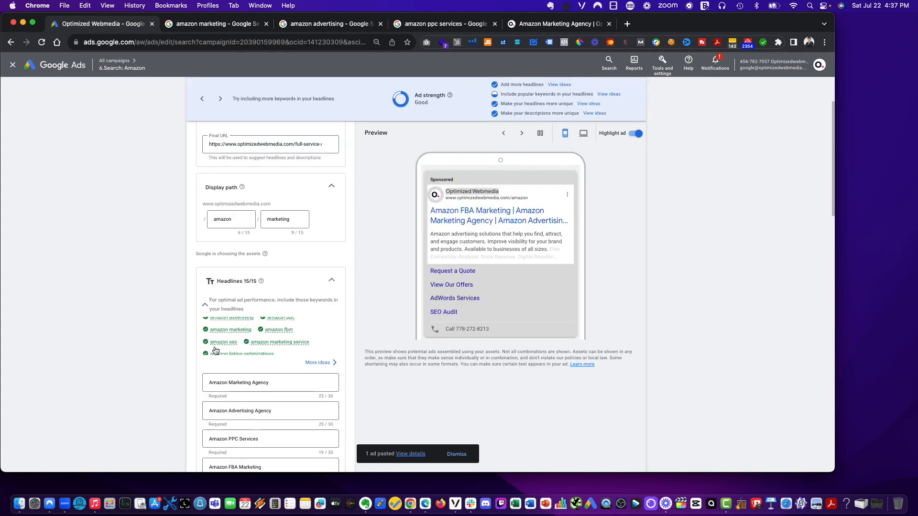
{"action": "scroll", "coordinate": [205, 359], "scroll_direction": "down", "scroll_amount": 2}
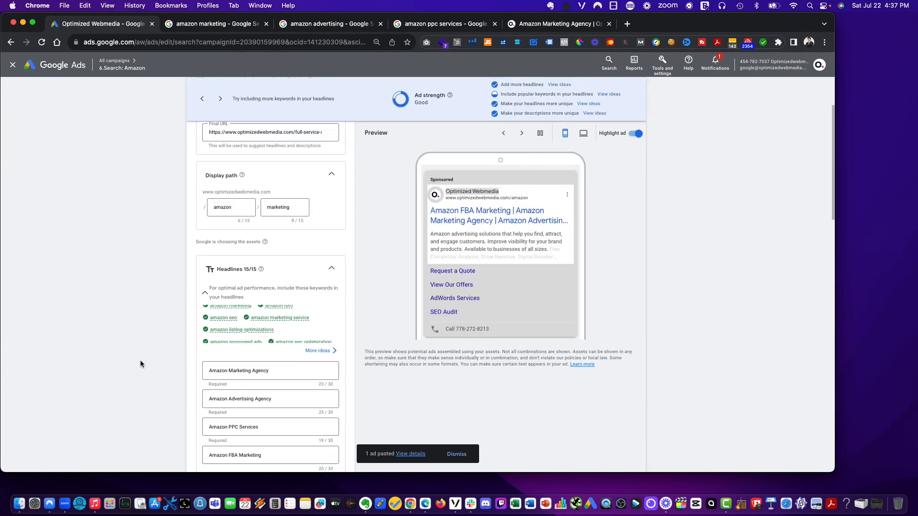
- Check the details of the ad paste, then return to the headlines in the ad editor
{"action": "left_click", "coordinate": [408, 455]}
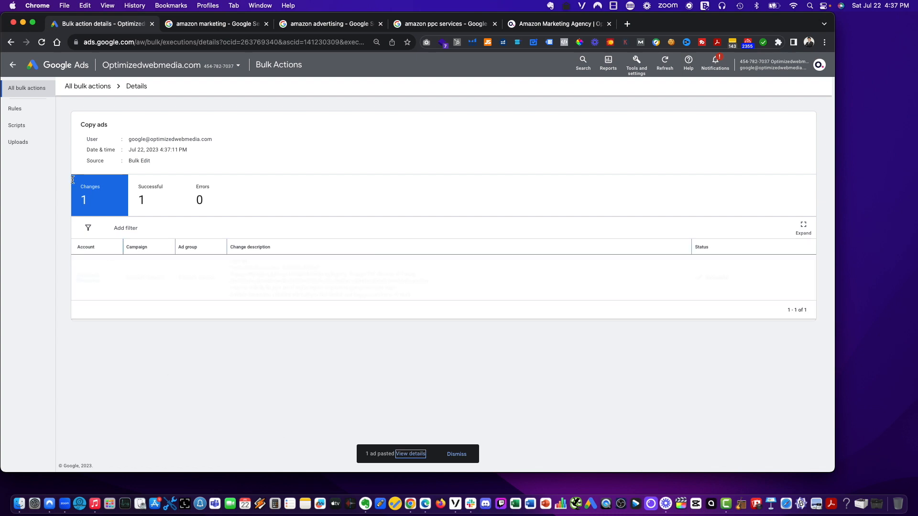
{"action": "left_click", "coordinate": [12, 42]}
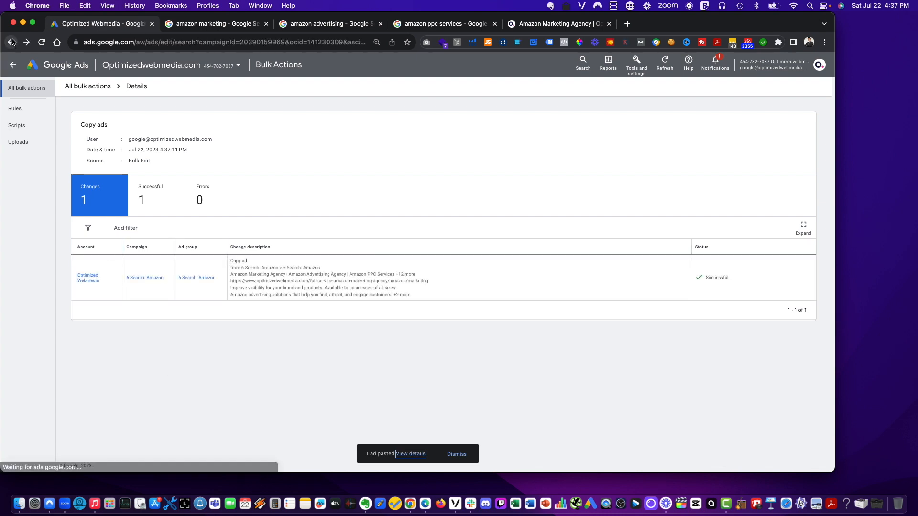
{"action": "scroll", "coordinate": [296, 313], "scroll_direction": "down", "scroll_amount": 3}
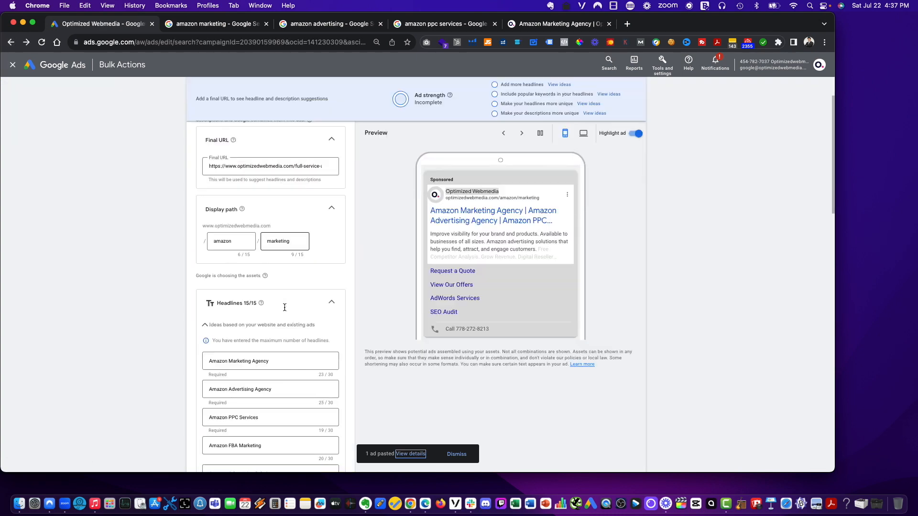
- Add "#1" to the start of the "Amazon Marketing Agency", "Amazon Advertising Agency", "Amazon PPC Services" and "Amazon FBA Marketing" headlines
{"action": "left_click", "coordinate": [210, 330]}
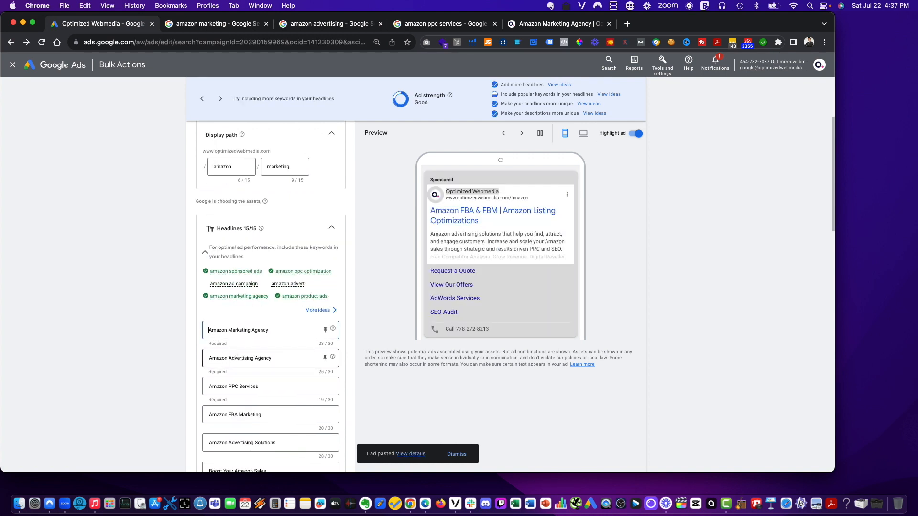
{"action": "type", "text": "#1"}
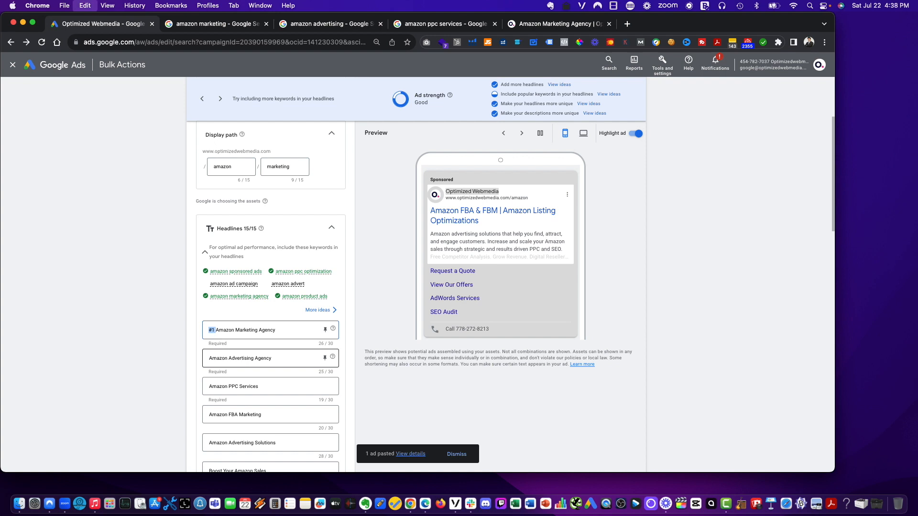
{"action": "left_click", "coordinate": [211, 358]}
{"action": "type", "text": "#1"}
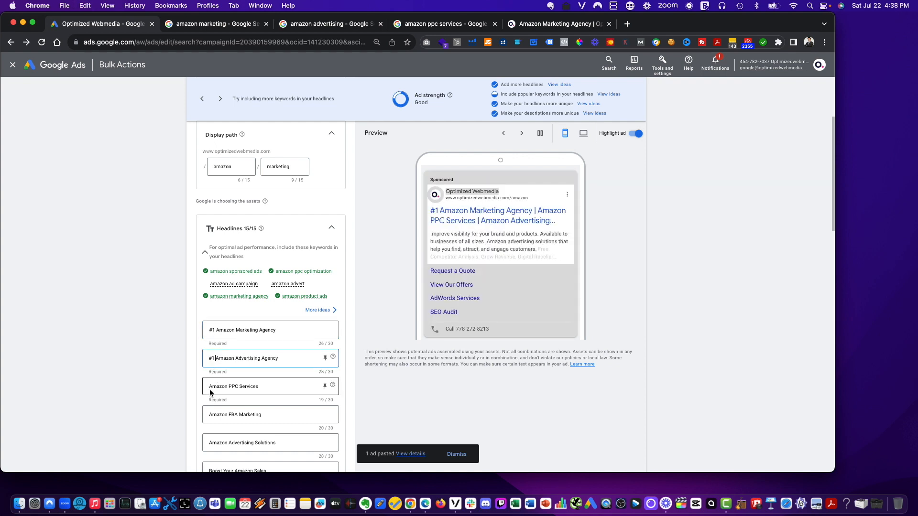
{"action": "left_click", "coordinate": [209, 387]}
{"action": "type", "text": "#1"}
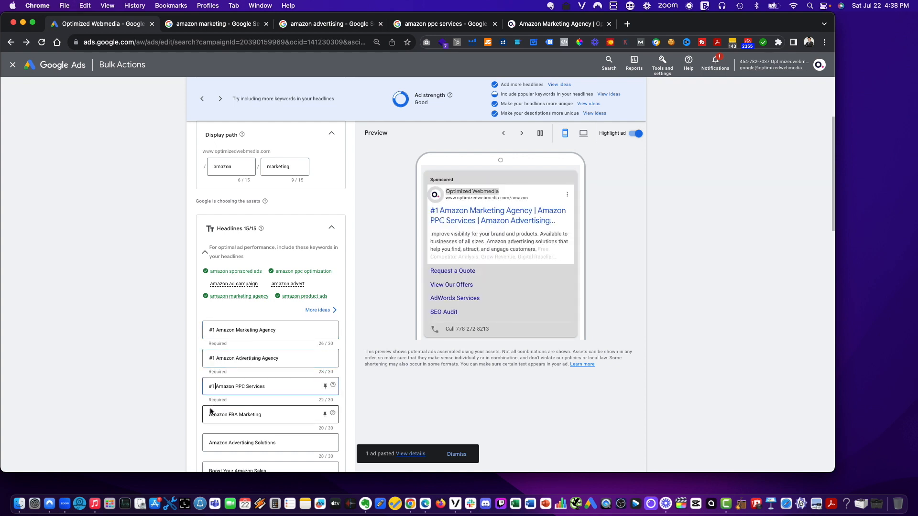
{"action": "left_click", "coordinate": [210, 415]}
{"action": "type", "text": "#1"}
- Try to add "#1" to the start of the "Amazon Advertising Solutions" headline
{"action": "scroll", "coordinate": [210, 402], "scroll_direction": "down", "scroll_amount": 3}
{"action": "left_click", "coordinate": [208, 332]}
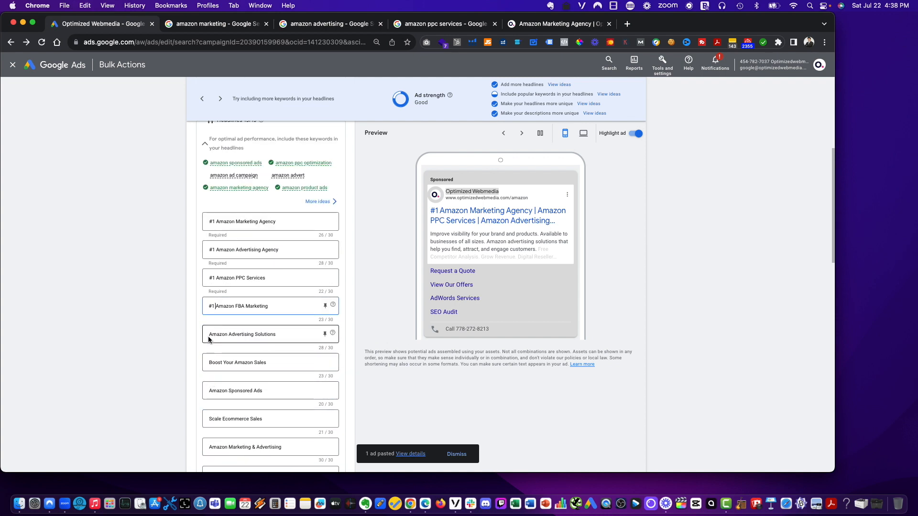
{"action": "left_click", "coordinate": [211, 362]}
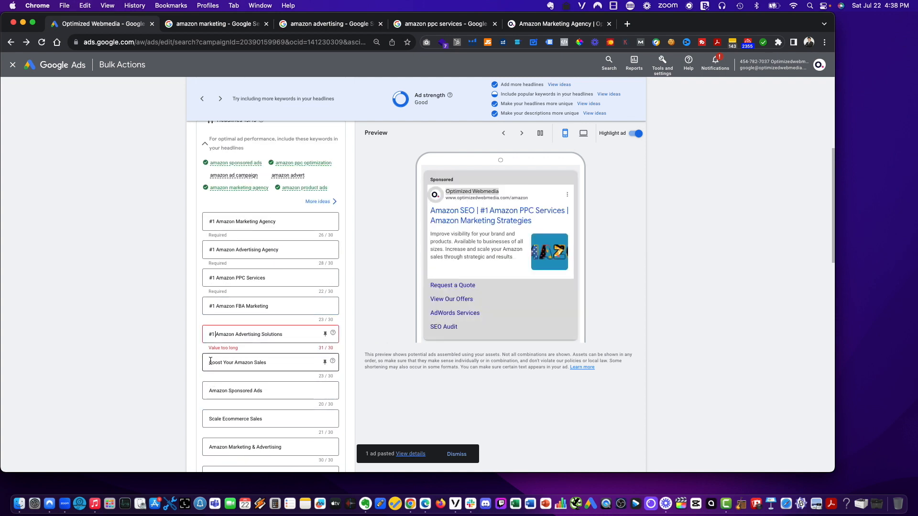
- Prefix the "Amazon Sponsored Ads" and "Amazon SEO" headlines with "#1"
{"action": "left_click", "coordinate": [209, 392]}
{"action": "type", "text": "#1"}
{"action": "left_click", "coordinate": [207, 425]}
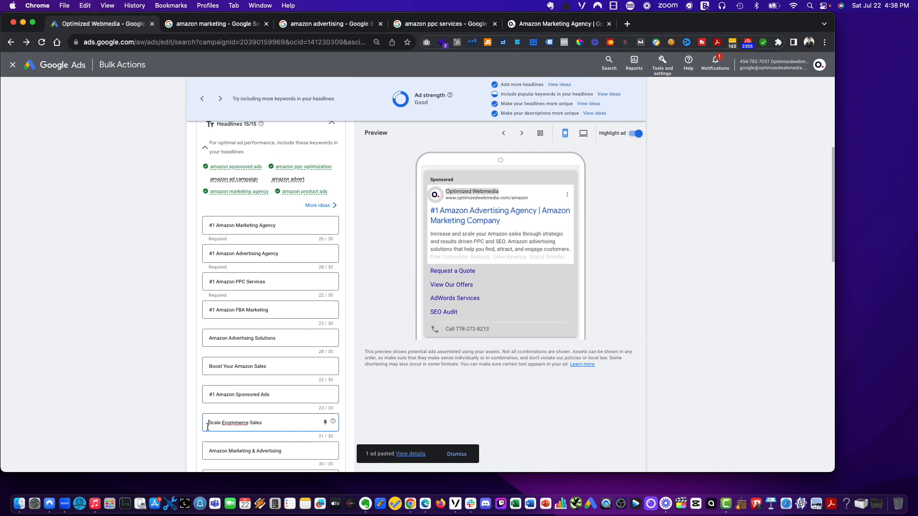
{"action": "scroll", "coordinate": [208, 433], "scroll_direction": "down", "scroll_amount": 3}
{"action": "left_click", "coordinate": [210, 347]}
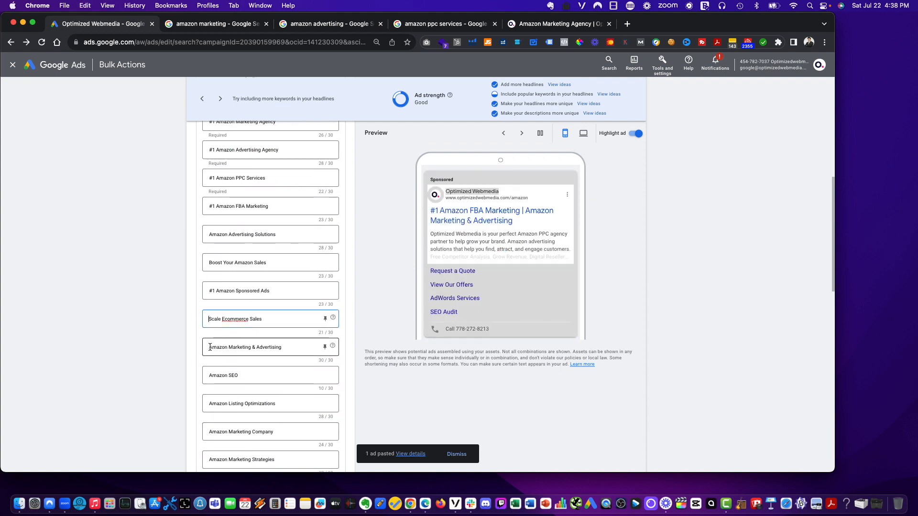
{"action": "left_click", "coordinate": [210, 375]}
{"action": "type", "text": "#1"}
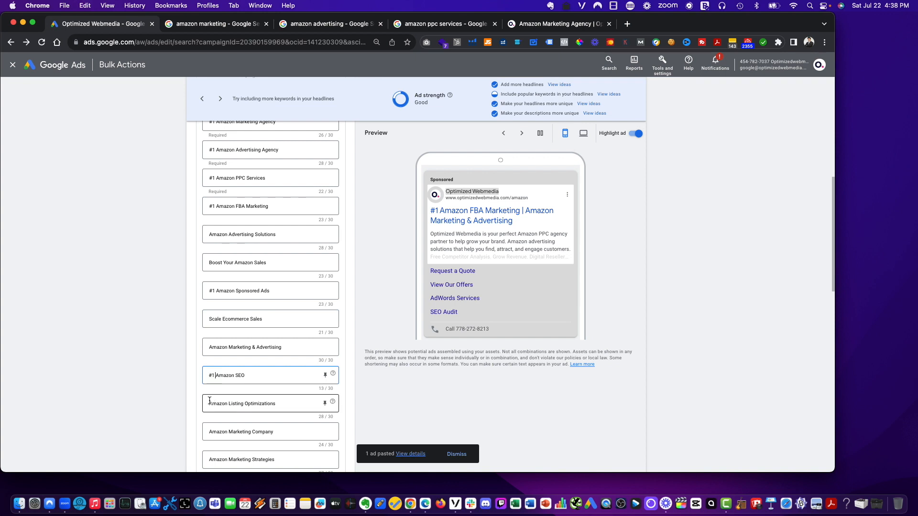
- Try to prefix the "Amazon Listing Optimizations" headline with "#1", then undo that edit
{"action": "left_click", "coordinate": [210, 406]}
{"action": "type", "text": "#1"}
{"action": "key", "text": "super+z"}
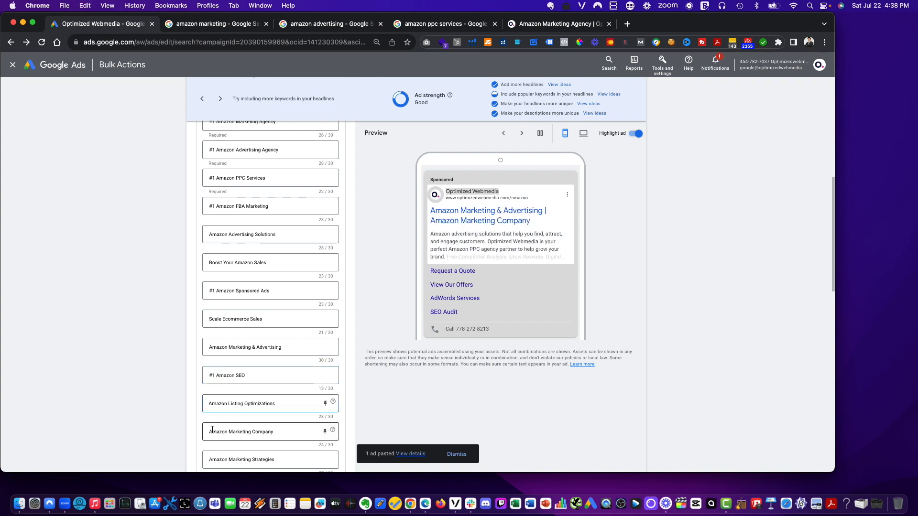
- Add "#1" to the start of the "Amazon Marketing Company" headline and save the edited ad
{"action": "left_click", "coordinate": [210, 432]}
{"action": "type", "text": "#1"}
{"action": "scroll", "coordinate": [211, 431], "scroll_direction": "down", "scroll_amount": 5}
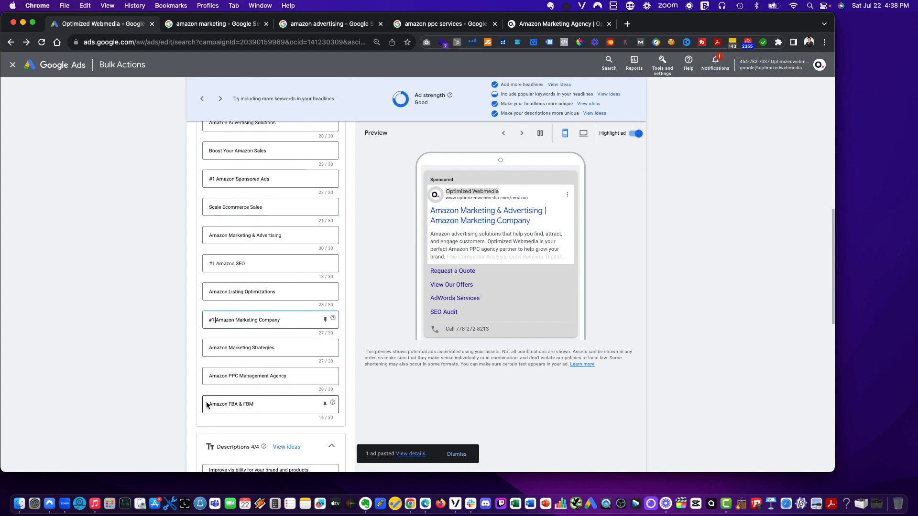
{"action": "scroll", "coordinate": [208, 406], "scroll_direction": "down", "scroll_amount": 15}
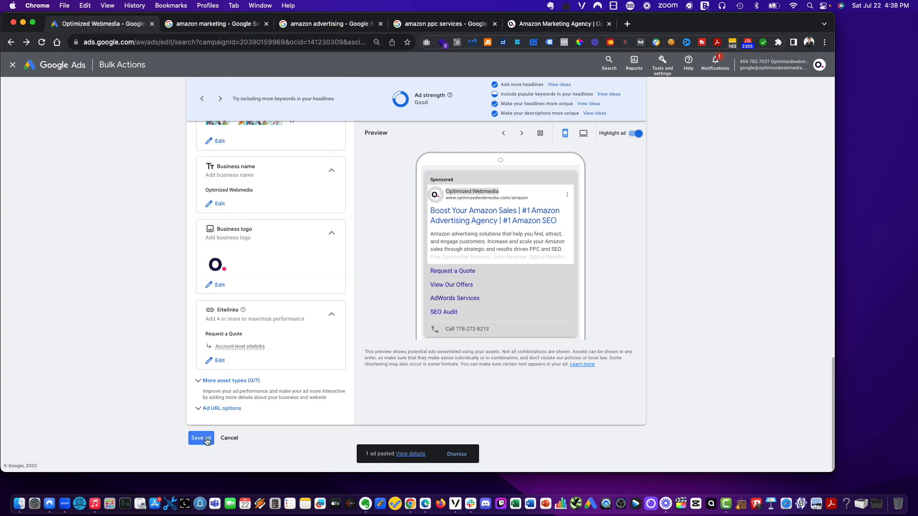
{"action": "left_click", "coordinate": [200, 438]}
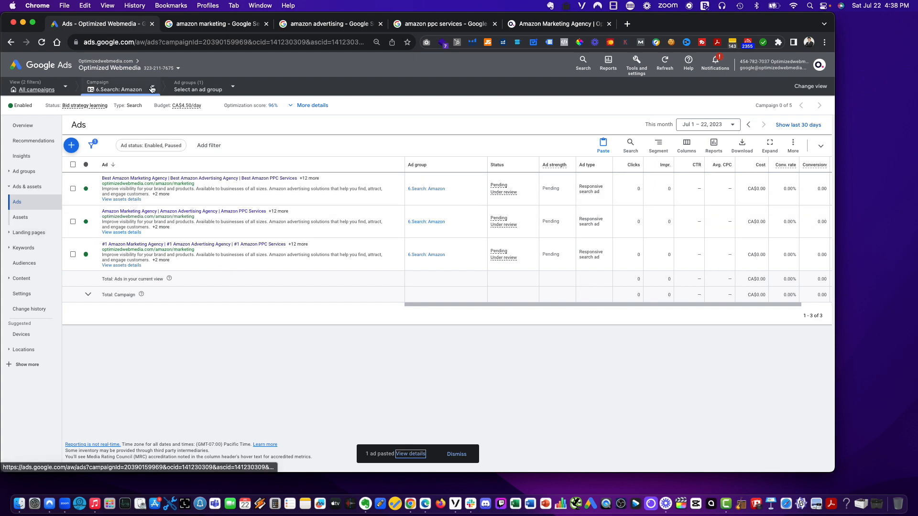
- Copy the "6.Search: Amazon" ad group from the campaign's ad group list
{"action": "left_click", "coordinate": [34, 173]}
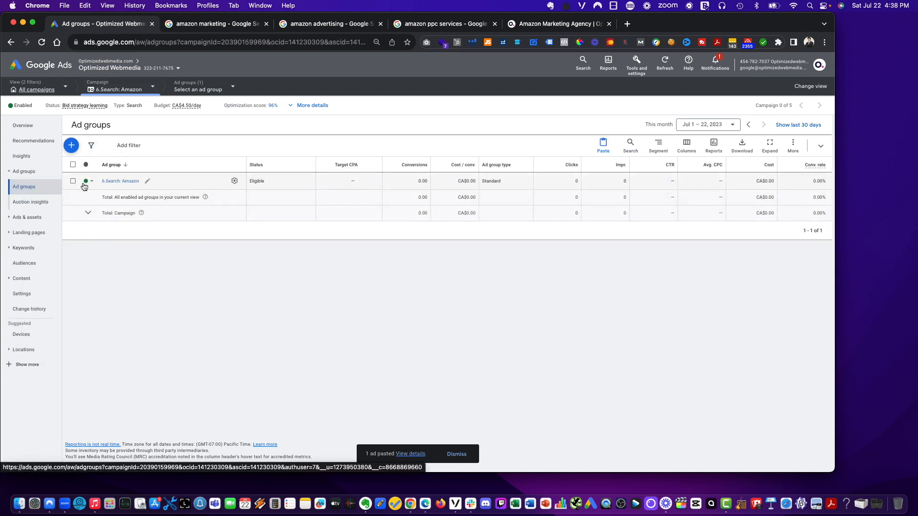
{"action": "left_click", "coordinate": [72, 182]}
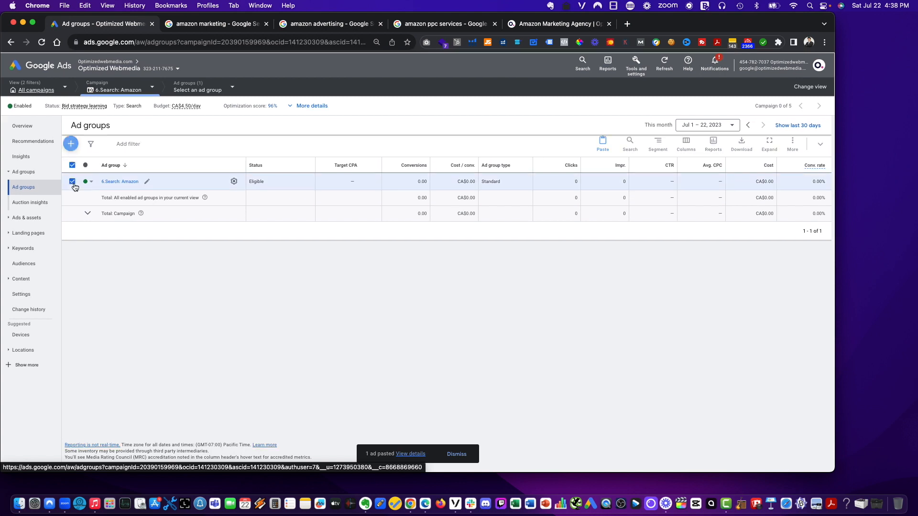
{"action": "left_click", "coordinate": [118, 146]}
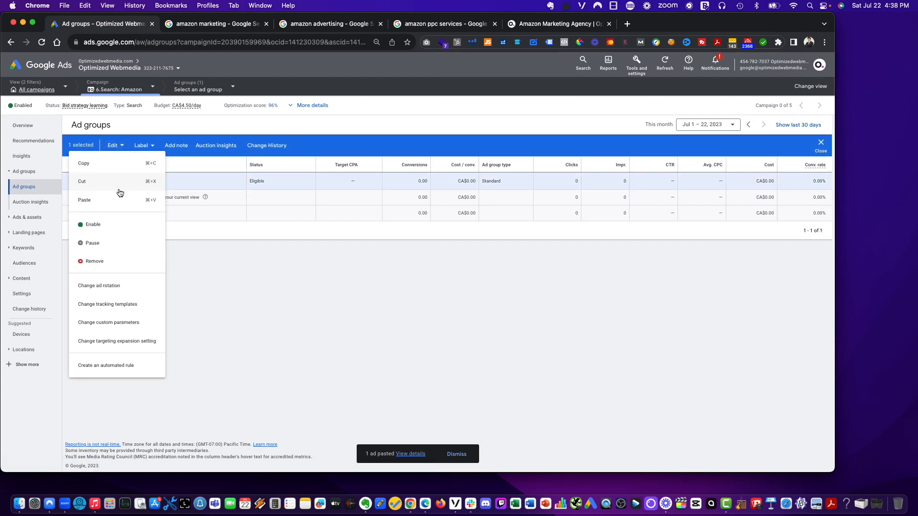
{"action": "left_click", "coordinate": [120, 163]}
- Paste the copied ad group into the "6.Search: Amazon" campaign
{"action": "left_click", "coordinate": [114, 145]}
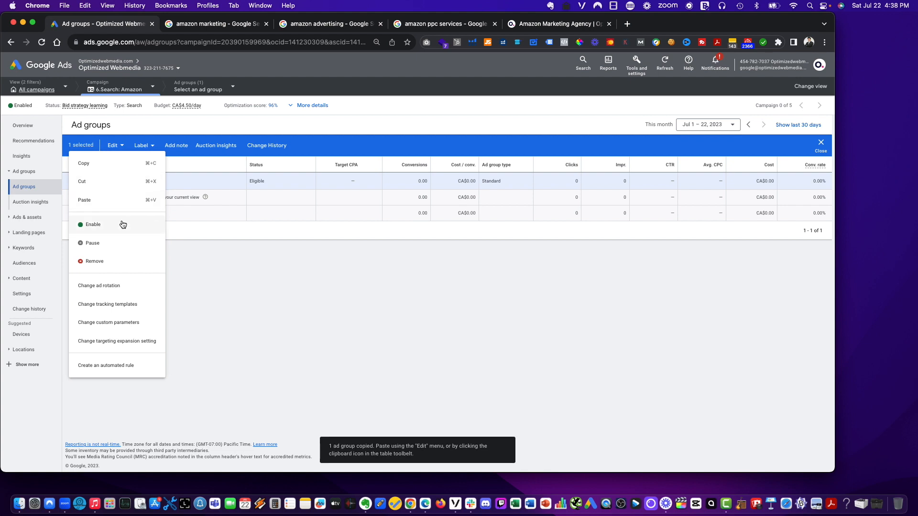
{"action": "left_click", "coordinate": [118, 203]}
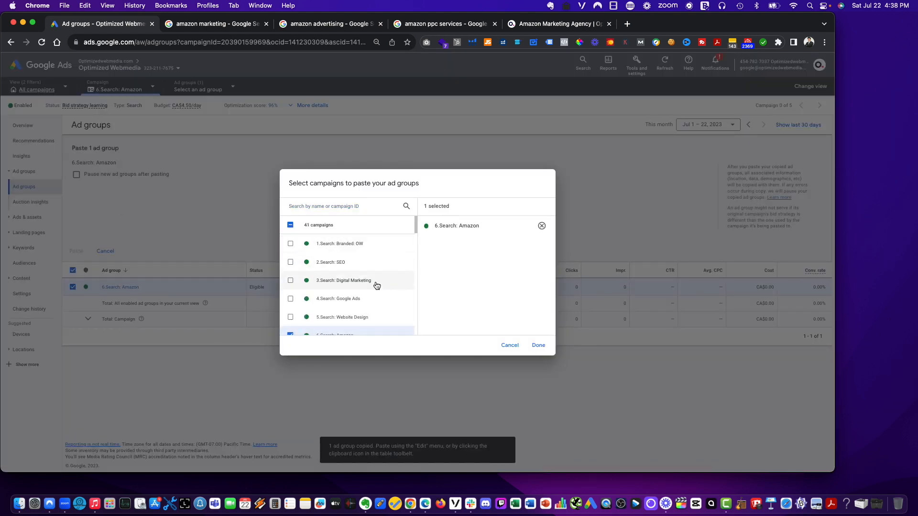
{"action": "scroll", "coordinate": [357, 298], "scroll_direction": "down", "scroll_amount": 2}
{"action": "left_click", "coordinate": [357, 300]}
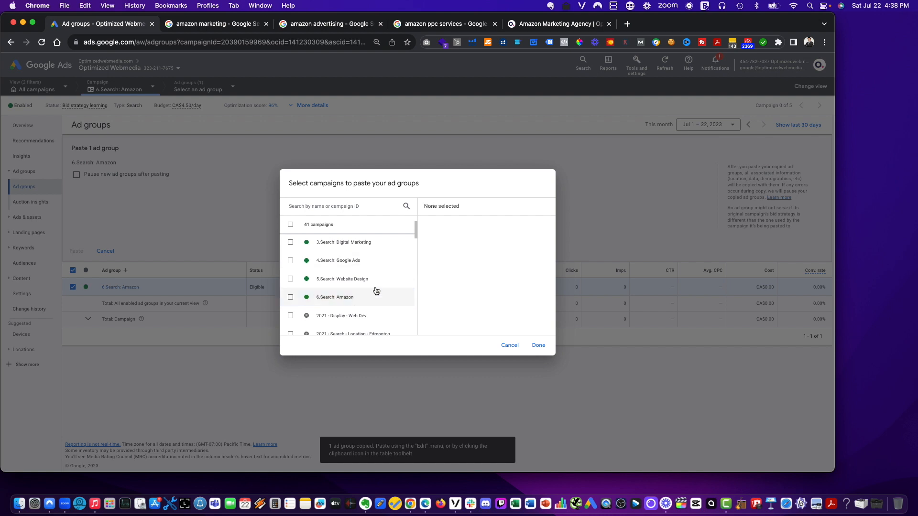
{"action": "left_click", "coordinate": [359, 296]}
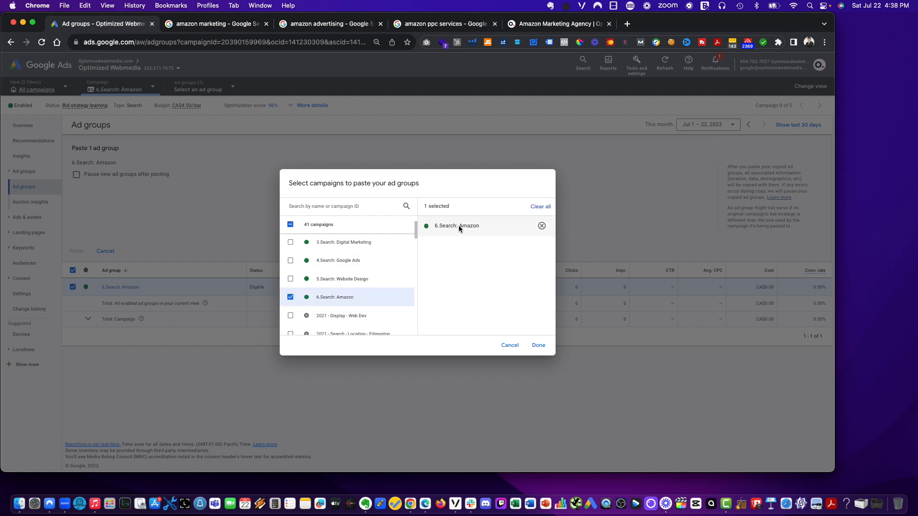
{"action": "left_click", "coordinate": [539, 345]}
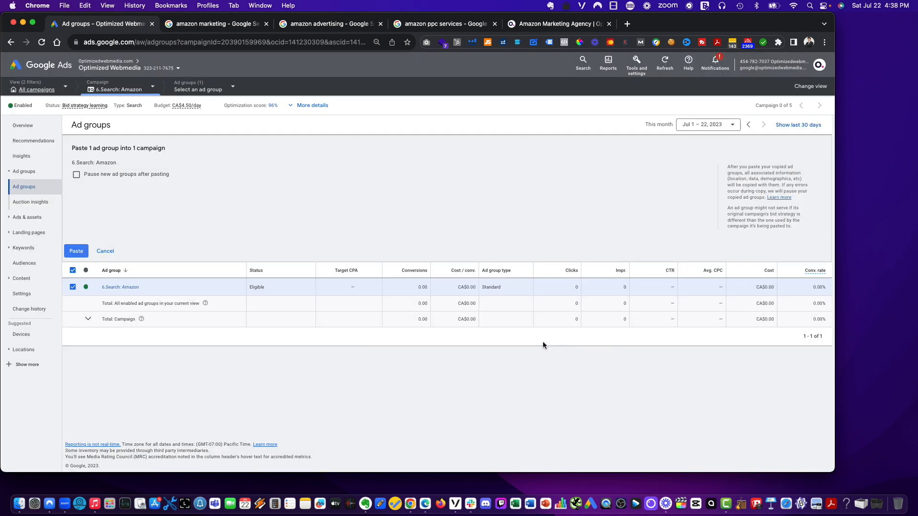
{"action": "left_click", "coordinate": [78, 249]}
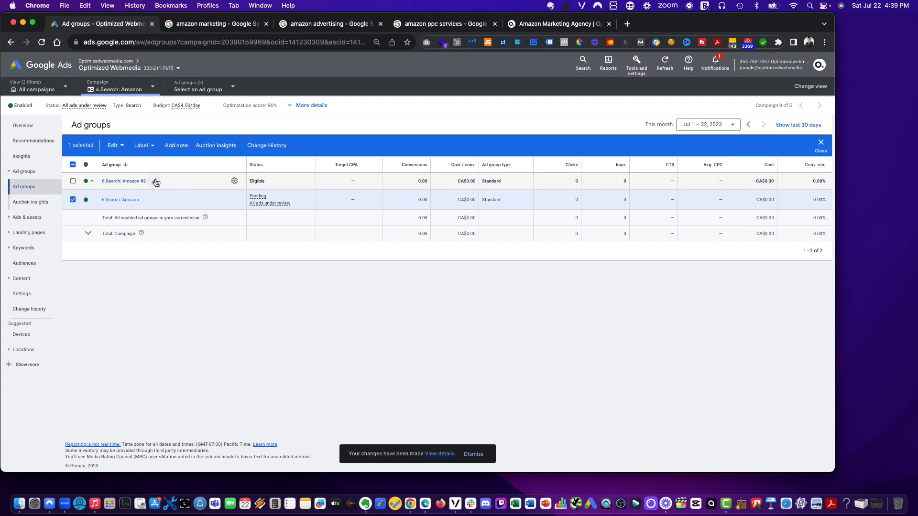
- Rename the duplicated ad group as "6.Search: Amazon - Vancouver" and save the name
{"action": "left_click", "coordinate": [154, 181]}
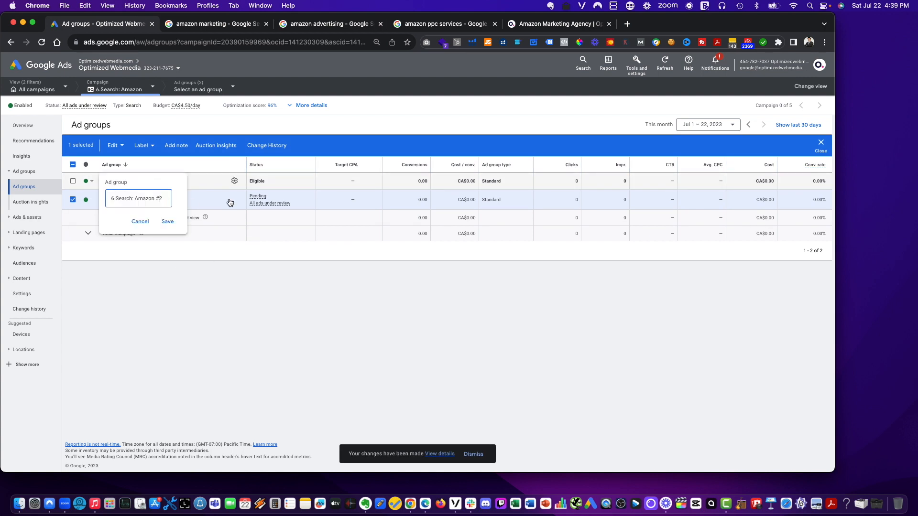
{"action": "key", "text": "BackSpace"}
{"action": "key", "text": "BackSpace"}
{"action": "key", "text": "BackSpace"}
{"action": "type", "text": "- Vancouver"}
{"action": "left_click", "coordinate": [168, 221]}
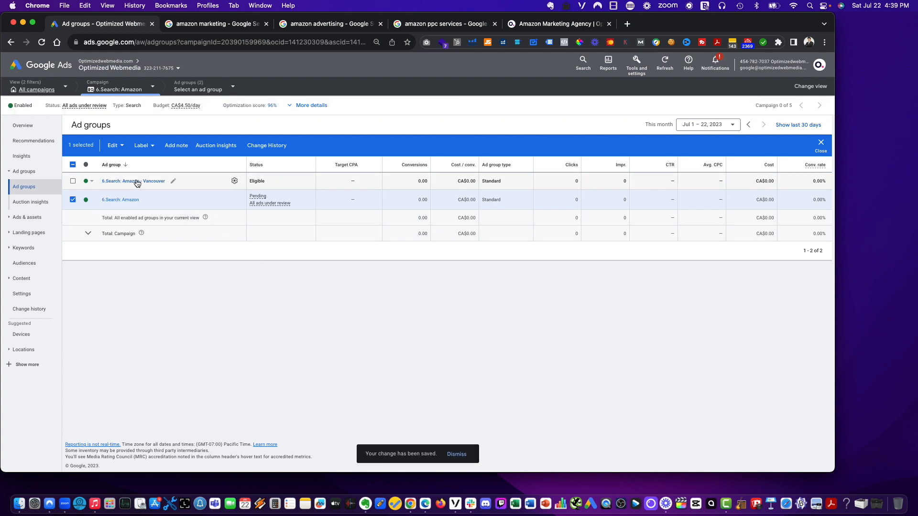
- Open the Vancouver ad group, look through its search keywords and open the form for adding keywords
{"action": "left_click", "coordinate": [137, 181]}
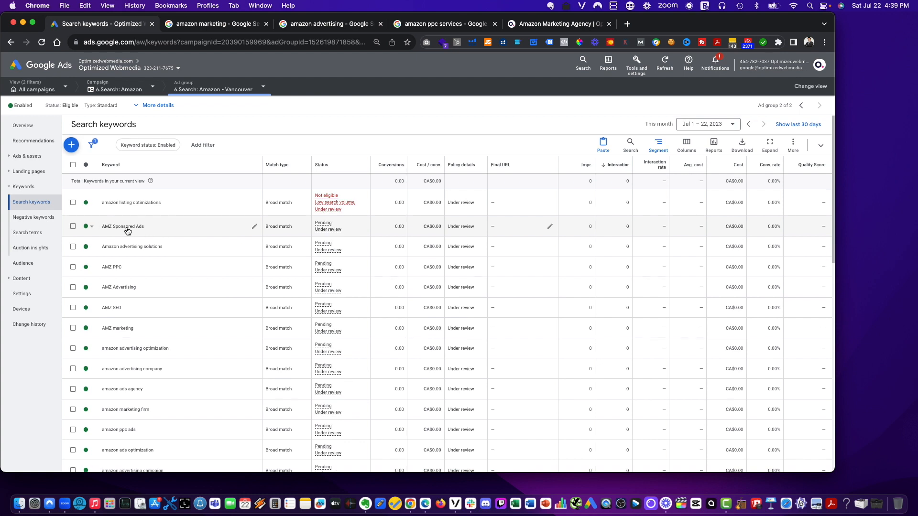
{"action": "scroll", "coordinate": [126, 229], "scroll_direction": "down", "scroll_amount": 5}
{"action": "scroll", "coordinate": [126, 230], "scroll_direction": "down", "scroll_amount": 2}
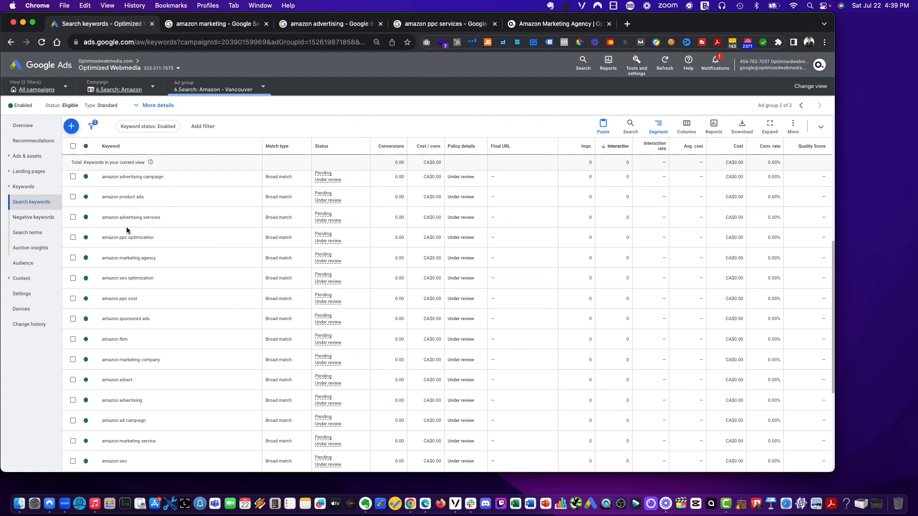
{"action": "scroll", "coordinate": [127, 230], "scroll_direction": "up", "scroll_amount": 10}
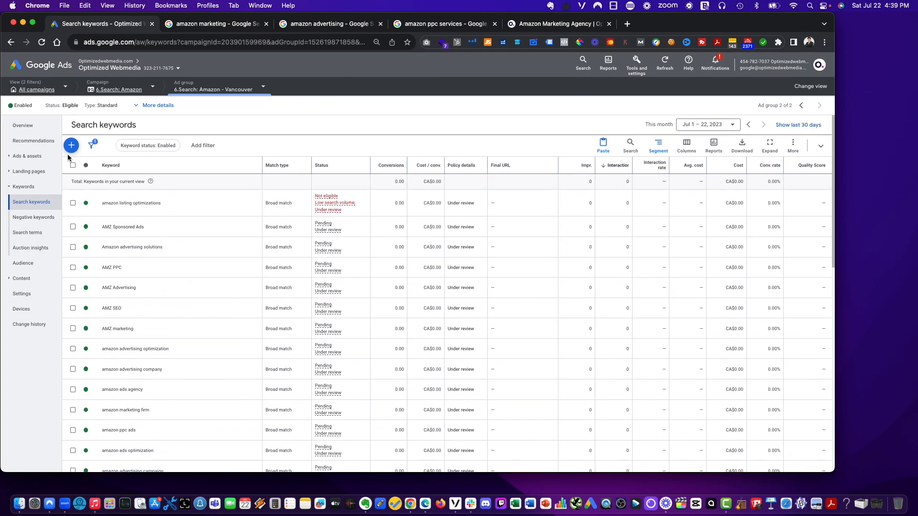
{"action": "left_click", "coordinate": [72, 146]}
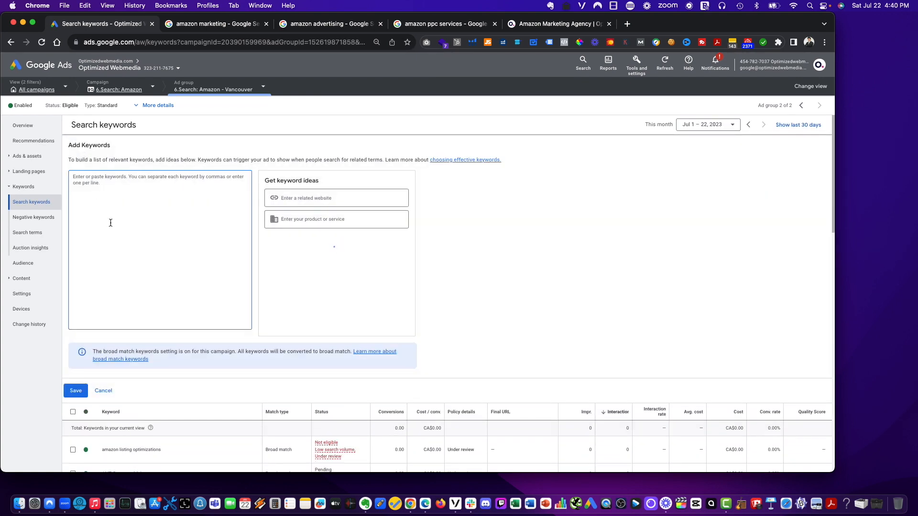
- Enter the keywords "vancouver amazon marketing agency" and "vancouver amazon advertising agency" on separate lines
{"action": "type", "text": "vancovuer"}
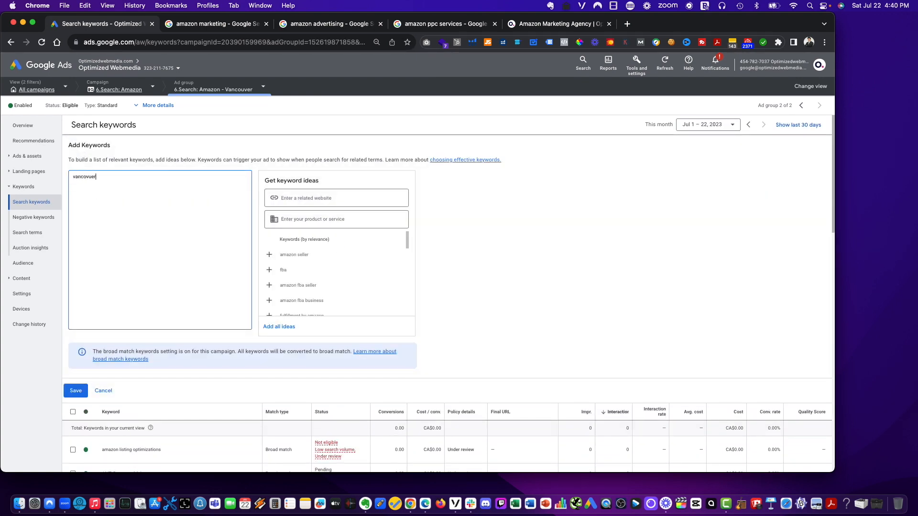
{"action": "key", "text": "super+a"}
{"action": "type", "text": "vancouver amazon"}
{"action": "type", "text": " marketing ag"}
{"action": "type", "text": "ency "}
{"action": "type", "text": "vancouver amazo"}
{"action": "type", "text": "n advertisin"}
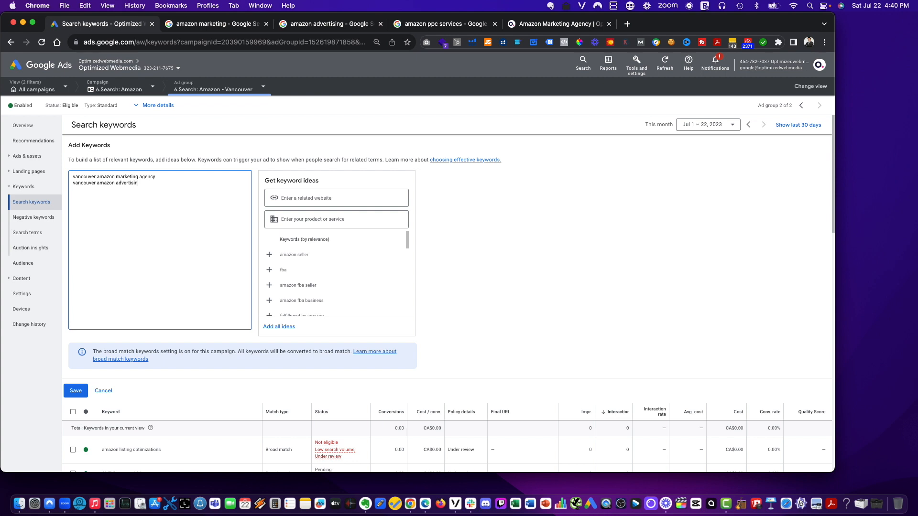
{"action": "type", "text": "g agency"}
{"action": "key", "text": "Return"}
- Duplicate the two agency keywords below and replace "agency" with "company" in both copies
{"action": "type", "text": "vancou"}
{"action": "key", "text": "super+c"}
{"action": "left_click_drag", "start_coordinate": [168, 185], "coordinate": [50, 191]}
{"action": "key", "text": "super+v"}
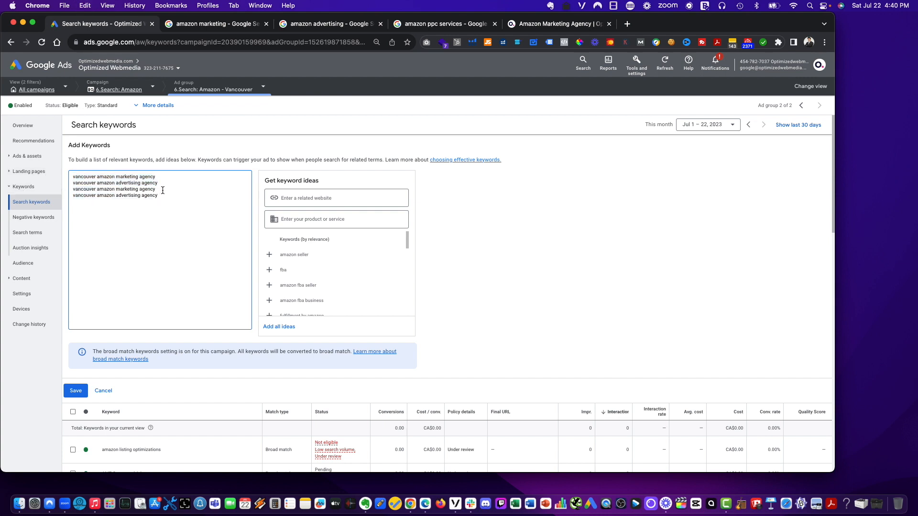
{"action": "left_click_drag", "start_coordinate": [156, 190], "coordinate": [141, 191]}
{"action": "type", "text": "company"}
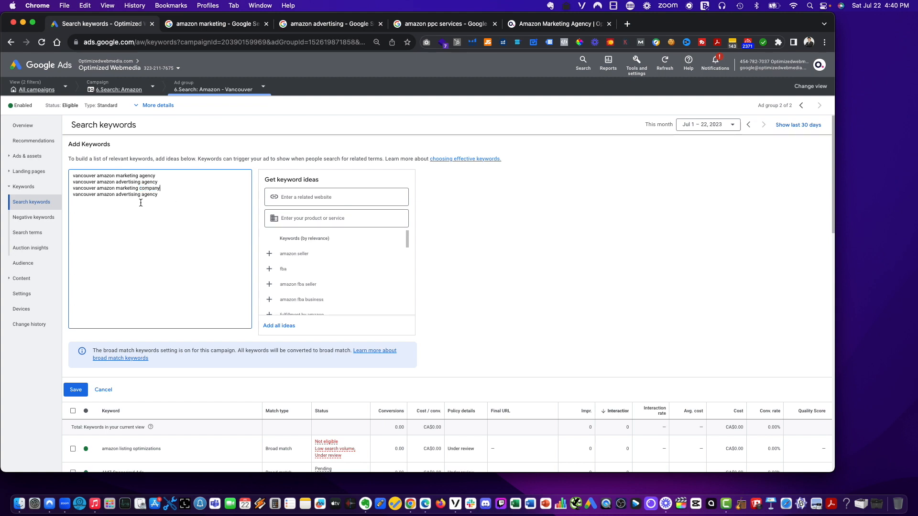
{"action": "left_click", "coordinate": [166, 194]}
{"action": "left_click_drag", "start_coordinate": [166, 195], "coordinate": [143, 195]}
{"action": "type", "text": "company v"}
- Add the keywords "vancouver amazon" and "vancouver amazon marketing" to the list
{"action": "type", "text": "ancouver amazon v"}
{"action": "type", "text": "an"}
{"action": "type", "text": "couver amazon"}
{"action": "type", "text": " marketing "}
{"action": "type", "text": "v"}
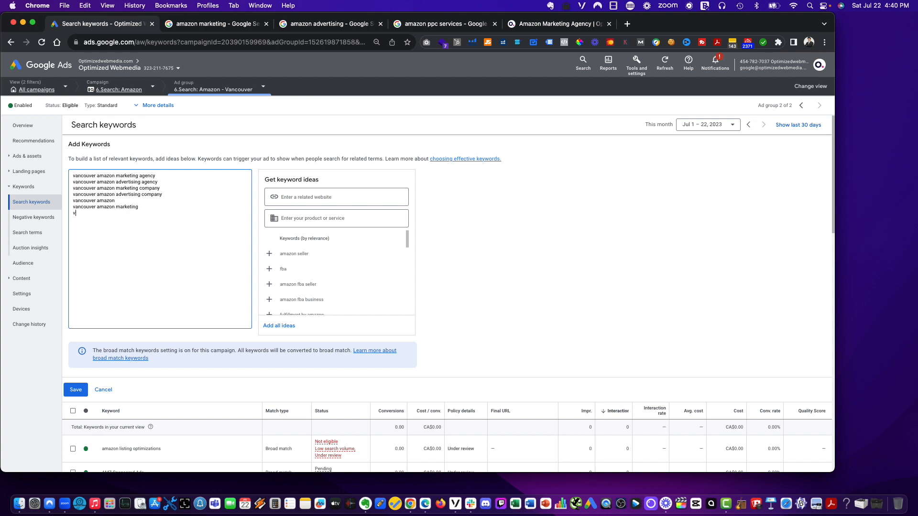
- Add the keywords "vancouver amazon ppc", "vancouver amazon seo" and "vancouver amazon ppc services"
{"action": "type", "text": "ancouver amazon ppc"}
{"action": "key", "text": "Return"}
{"action": "type", "text": "vancouver amazon seo vancouver amazon p"}
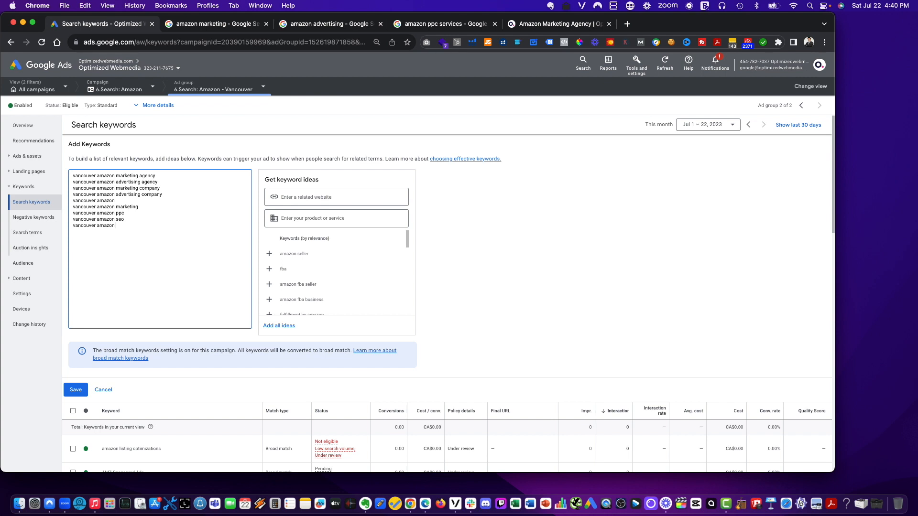
{"action": "type", "text": "pc services "}
- Add the keyword "vancouver amazon marketing services" on its own line, correcting the spelling
{"action": "type", "text": "vanc"}
{"action": "type", "text": "ouver amzon"}
{"action": "key", "text": "BackSpace"}
{"action": "key", "text": "BackSpace"}
{"action": "key", "text": "BackSpace"}
{"action": "type", "text": "zon"}
{"action": "key", "text": "BackSpace"}
{"action": "key", "text": "BackSpace"}
{"action": "key", "text": "BackSpace"}
{"action": "type", "text": "on m"}
{"action": "key", "text": "BackSpace"}
{"action": "key", "text": "BackSpace"}
{"action": "key", "text": "BackSpace"}
{"action": "key", "text": "BackSpace"}
{"action": "key", "text": "BackSpace"}
{"action": "type", "text": "azon marketing services"}
{"action": "key", "text": "Return"}
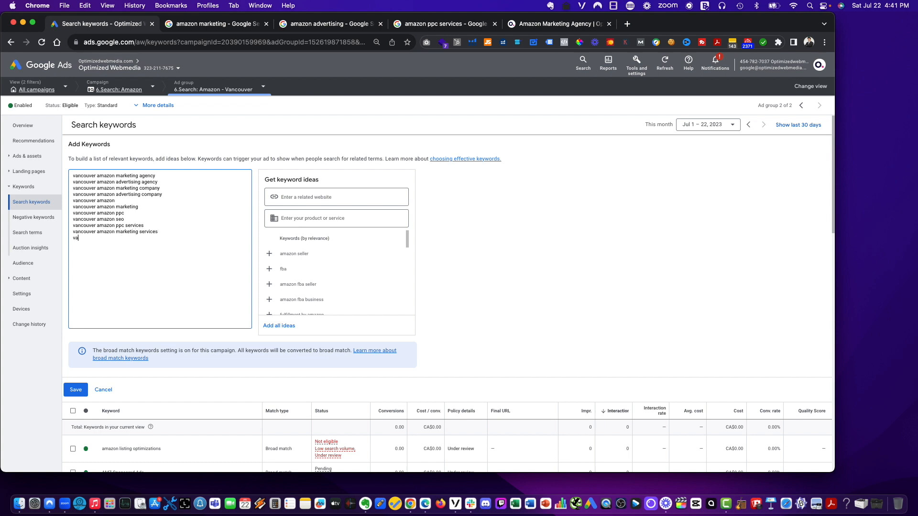
- Add the keyword "vancouver amazon advertising services" at the end of the list, correcting its spelling
{"action": "type", "text": "vancouver amazon adver"}
{"action": "key", "text": "BackSpace"}
{"action": "type", "text": "tin"}
{"action": "key", "text": "BackSpace"}
{"action": "key", "text": "BackSpace"}
{"action": "type", "text": "sing services"}
{"action": "right_click", "coordinate": [130, 237]}
{"action": "left_click", "coordinate": [177, 238]}
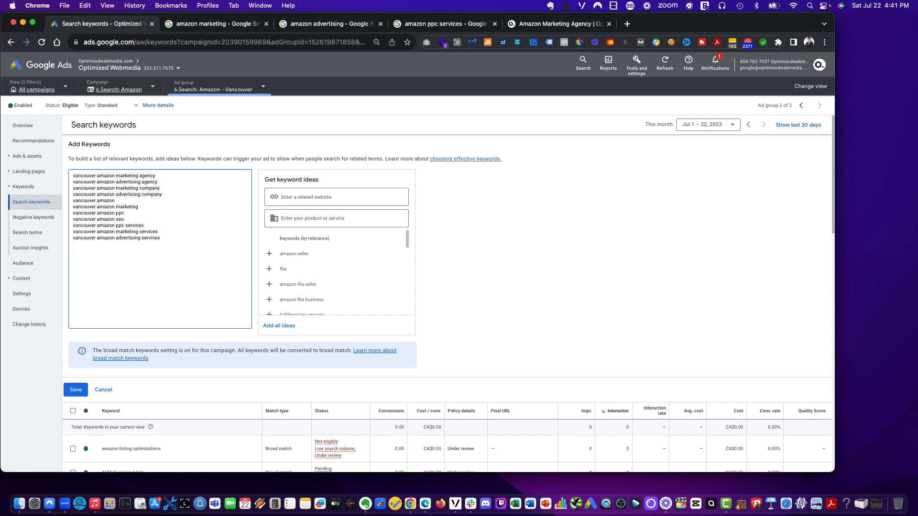
- Duplicate the whole Vancouver keyword list below itself, separated by a blank line
{"action": "left_click_drag", "start_coordinate": [159, 243], "coordinate": [56, 174]}
{"action": "key", "text": "super+c"}
{"action": "left_click", "coordinate": [138, 258]}
{"action": "key", "text": "Return"}
{"action": "key", "text": "Return"}
{"action": "key", "text": "super+v"}
- Move "vancouver" from the start to the end of the first duplicated keyword and copy the word
{"action": "left_click_drag", "start_coordinate": [98, 252], "coordinate": [73, 252]}
{"action": "key", "text": "BackSpace"}
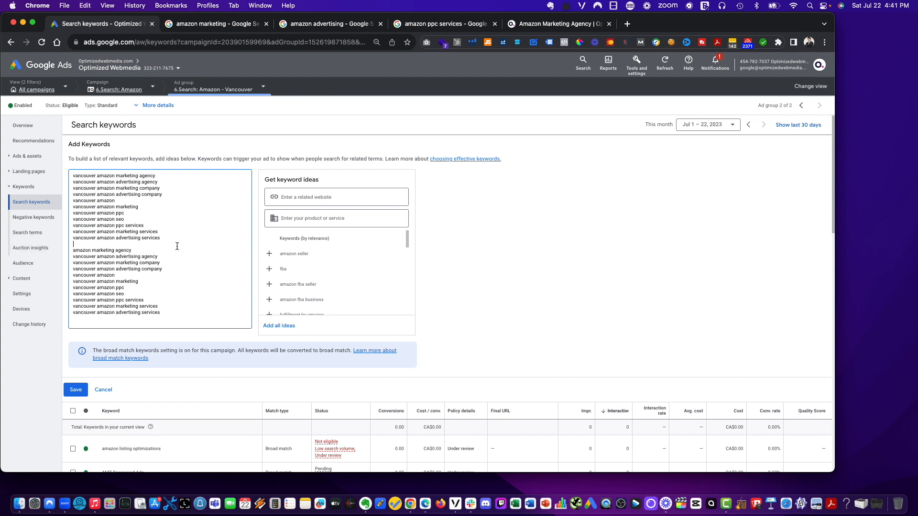
{"action": "type", "text": "vancouver"}
{"action": "left_click_drag", "start_coordinate": [161, 251], "coordinate": [129, 251]}
{"action": "key", "text": "super+c"}
- Append "vancouver" to the duplicated keywords from "vancouver amazon advertising agency" through "vancouver amazon ppc"
{"action": "left_click", "coordinate": [165, 257]}
{"action": "key", "text": "super+v"}
{"action": "left_click", "coordinate": [173, 264]}
{"action": "key", "text": "super+v"}
{"action": "left_click", "coordinate": [176, 271]}
{"action": "key", "text": "super+v"}
{"action": "left_click", "coordinate": [167, 277]}
{"action": "key", "text": "super+v"}
{"action": "left_click", "coordinate": [166, 282]}
{"action": "key", "text": "super+v"}
{"action": "left_click", "coordinate": [166, 287]}
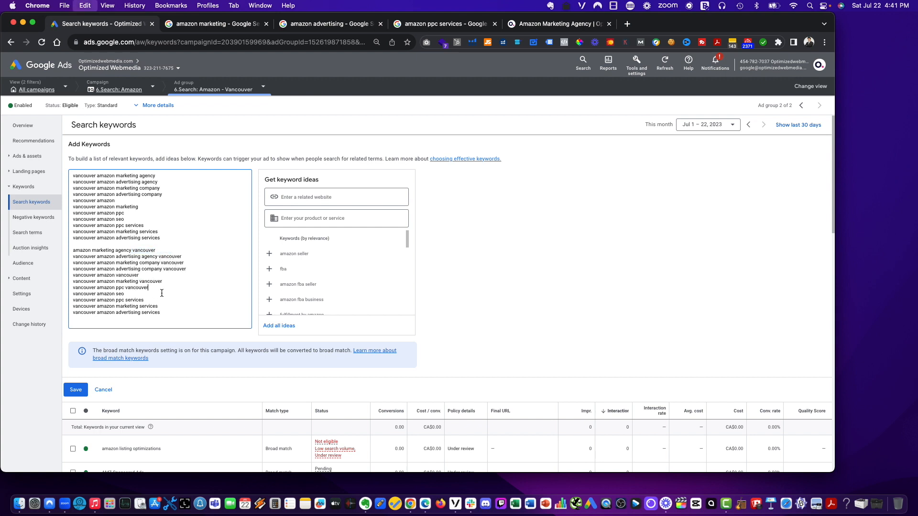
- Append "vancouver" to the duplicated seo, ppc services, marketing services and advertising services keywords
{"action": "left_click", "coordinate": [162, 293]}
{"action": "key", "text": "super+v"}
{"action": "left_click", "coordinate": [169, 300]}
{"action": "key", "text": "super+v"}
{"action": "left_click", "coordinate": [173, 306]}
{"action": "key", "text": "super+v"}
{"action": "left_click", "coordinate": [175, 318]}
{"action": "key", "text": "super+v"}
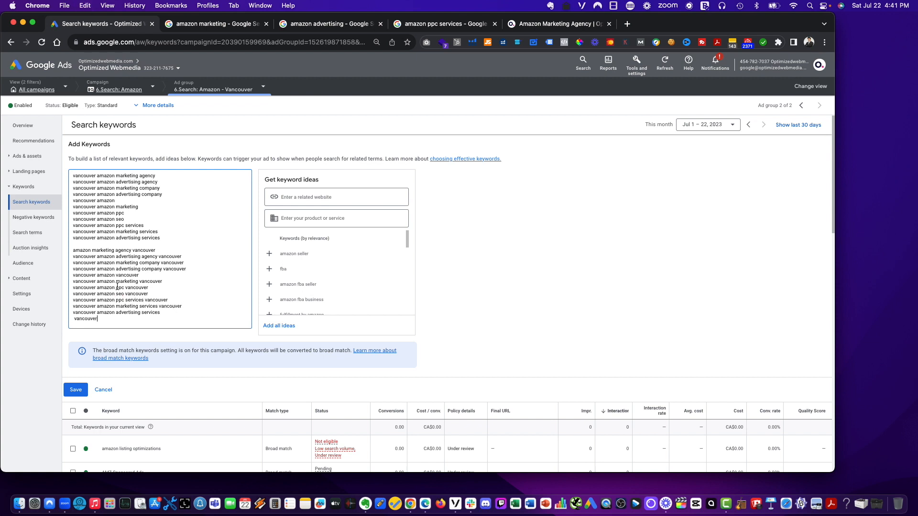
{"action": "key", "text": "super+z"}
{"action": "left_click", "coordinate": [185, 311]}
{"action": "key", "text": "super+v"}
- Delete the leading "amazon" from the first duplicated keyword and the leading "vancouver" from all the other duplicated keywords
{"action": "left_click_drag", "start_coordinate": [93, 250], "coordinate": [41, 254]}
{"action": "key", "text": "BackSpace"}
{"action": "left_click_drag", "start_coordinate": [99, 258], "coordinate": [43, 264]}
{"action": "key", "text": "BackSpace"}
{"action": "key", "text": "BackSpace"}
{"action": "left_click_drag", "start_coordinate": [99, 269], "coordinate": [46, 311]}
{"action": "key", "text": "BackSpace"}
{"action": "key", "text": "BackSpace"}
{"action": "key", "text": "BackSpace"}
{"action": "key", "text": "BackSpace"}
{"action": "key", "text": "BackSpace"}
{"action": "key", "text": "BackSpace"}
{"action": "key", "text": "BackSpace"}
{"action": "key", "text": "BackSpace"}
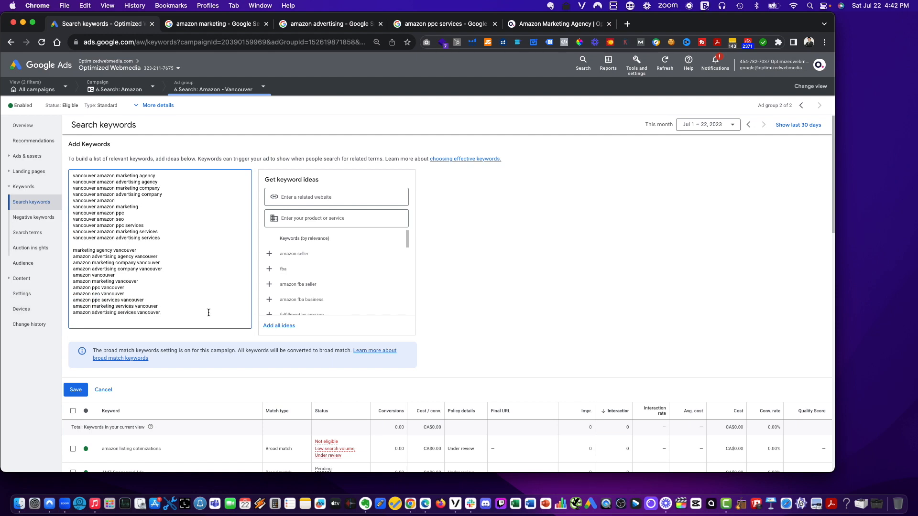
- Copy the first block of Vancouver keywords and paste it below the second block
{"action": "left_click_drag", "start_coordinate": [209, 313], "coordinate": [71, 251]}
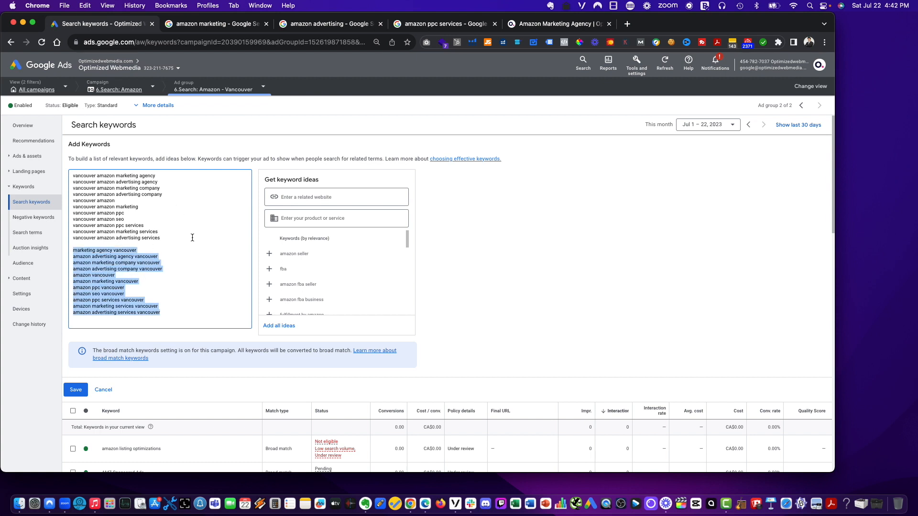
{"action": "left_click_drag", "start_coordinate": [192, 238], "coordinate": [73, 174]}
{"action": "left_click", "coordinate": [191, 311]}
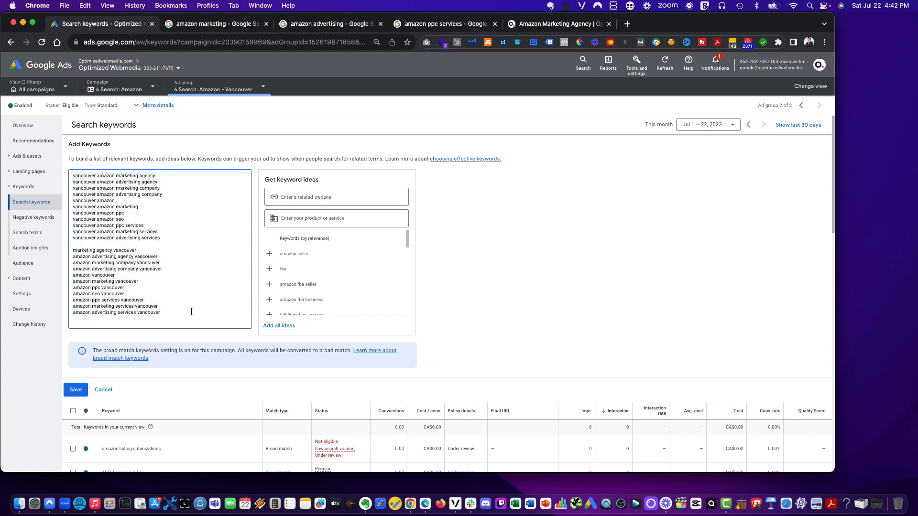
{"action": "key", "text": "Return"}
{"action": "key", "text": "super+v"}
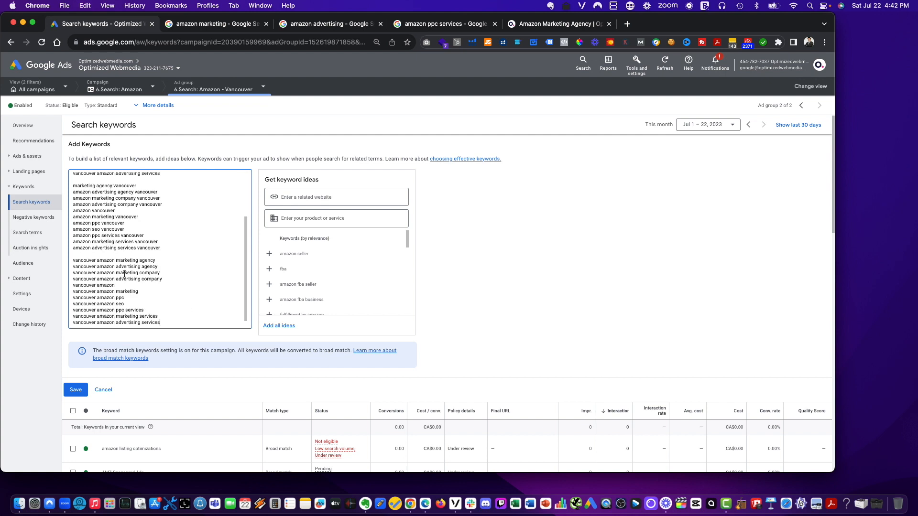
- Prefix the first five keywords of the third block, from marketing agency to "vancouver amazon", with "best"
{"action": "left_click", "coordinate": [73, 260]}
{"action": "type", "text": "best"}
{"action": "left_click", "coordinate": [73, 266]}
{"action": "key", "text": "super+v"}
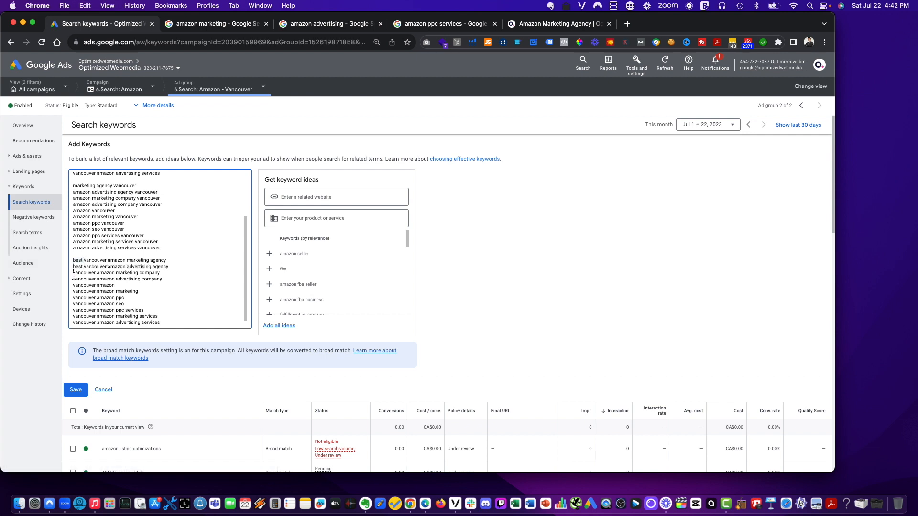
{"action": "left_click", "coordinate": [73, 272]}
{"action": "key", "text": "super+v"}
{"action": "left_click", "coordinate": [73, 279]}
{"action": "key", "text": "super+v"}
{"action": "left_click", "coordinate": [73, 285]}
{"action": "key", "text": "super+v"}
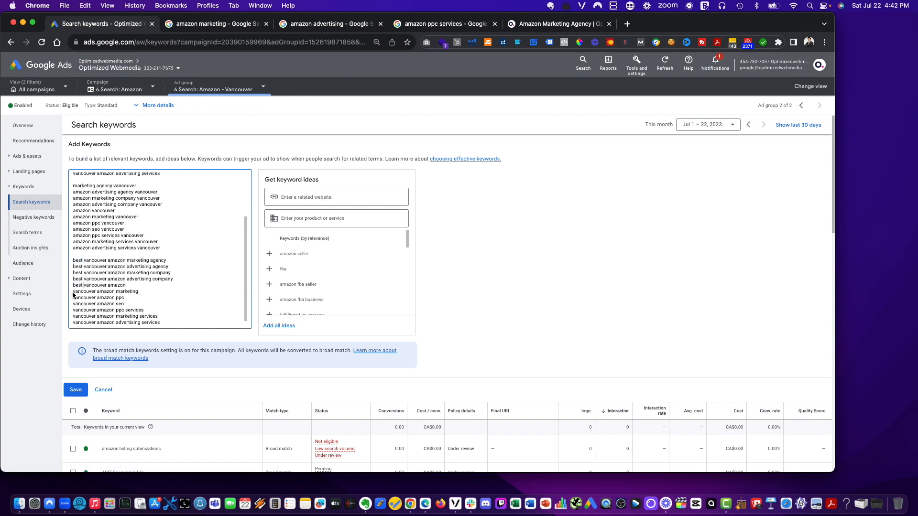
- Prefix the remaining six keywords of the third block with "best" and leave a blank line below them
{"action": "left_click", "coordinate": [73, 292]}
{"action": "key", "text": "super+v"}
{"action": "left_click", "coordinate": [74, 298]}
{"action": "key", "text": "super+v"}
{"action": "key", "text": "super+v"}
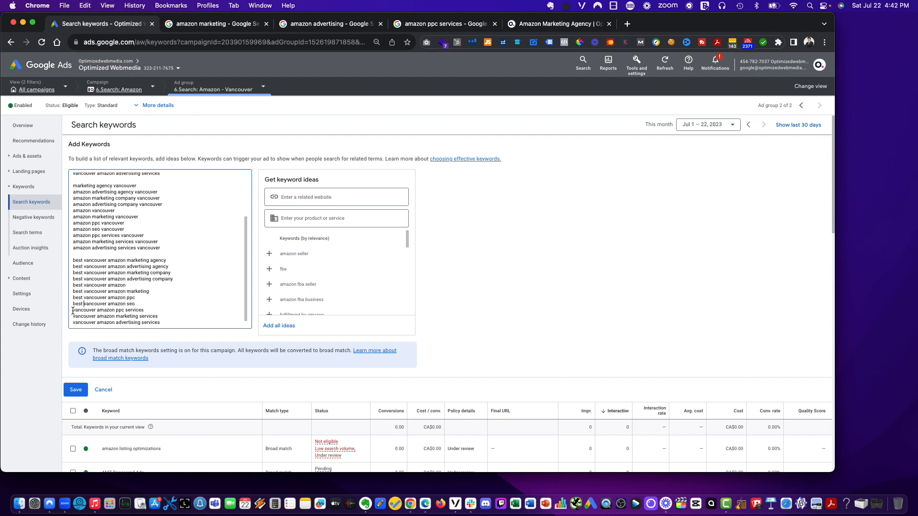
{"action": "left_click", "coordinate": [73, 311]}
{"action": "key", "text": "super+v"}
{"action": "left_click", "coordinate": [73, 316]}
{"action": "key", "text": "super+v"}
{"action": "left_click", "coordinate": [73, 323]}
{"action": "key", "text": "super+v"}
{"action": "key", "text": "super+Right"}
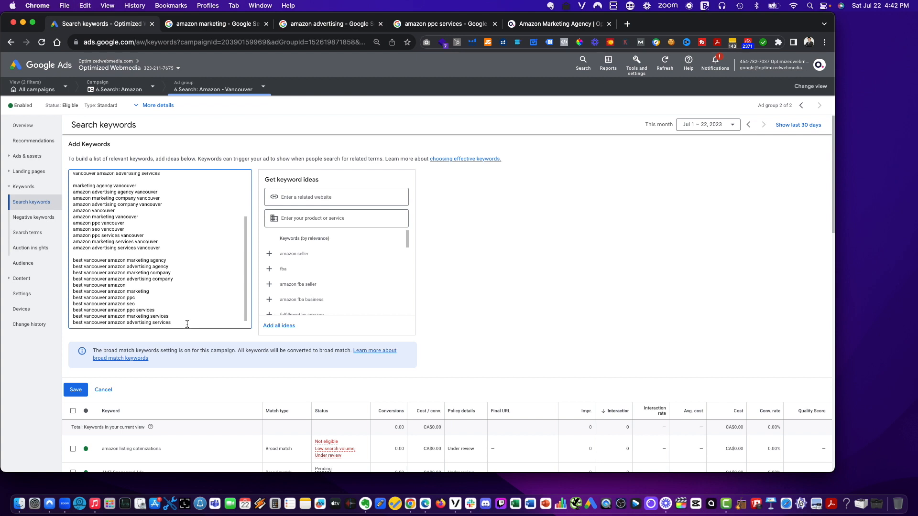
{"action": "key", "text": "Return"}
{"action": "key", "text": "Return"}
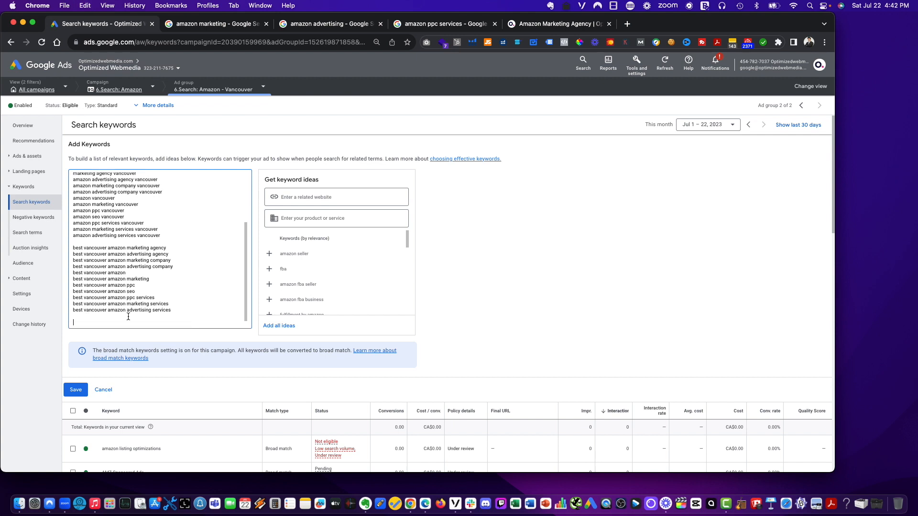
- Copy the block of "best vancouver" keywords and paste it below the existing list, separated by a blank line
{"action": "left_click_drag", "start_coordinate": [180, 313], "coordinate": [52, 249]}
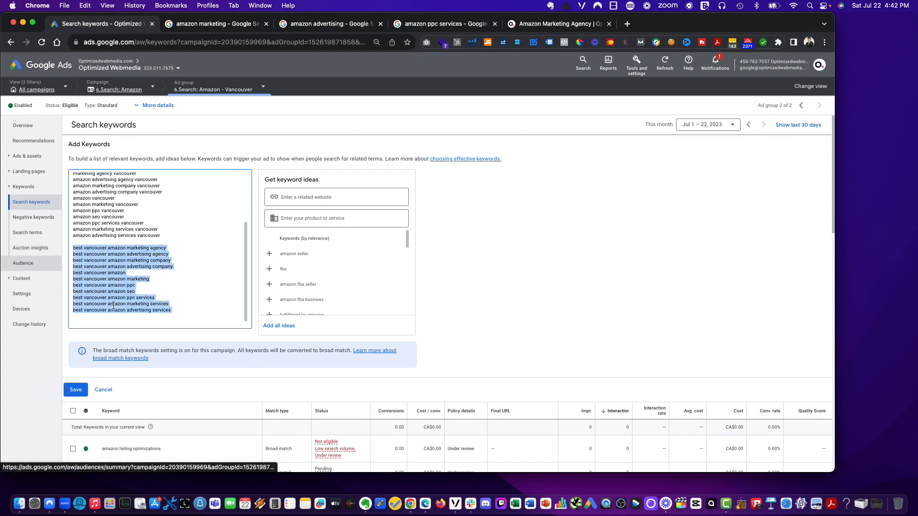
{"action": "key", "text": "super+c"}
{"action": "left_click", "coordinate": [100, 323]}
{"action": "key", "text": "Return"}
{"action": "key", "text": "super+v"}
{"action": "key", "text": "Return"}
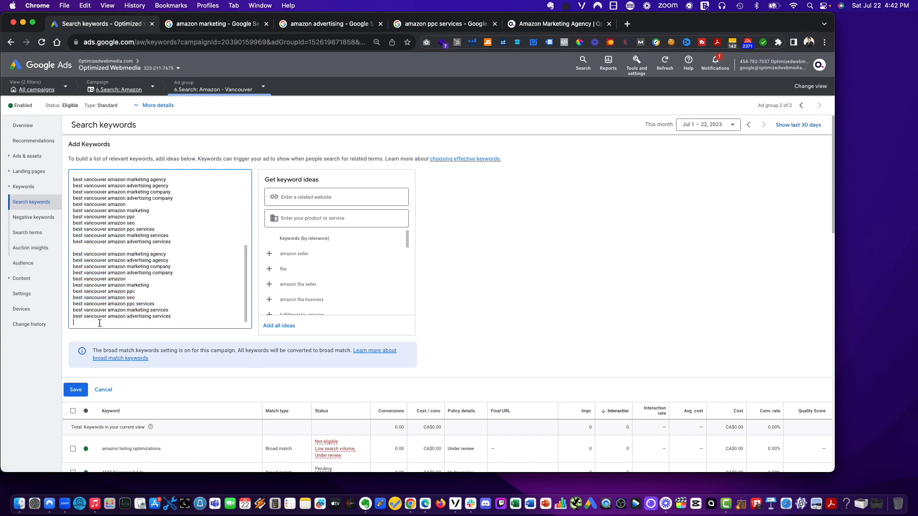
- Replace the leading "best" with "#1" in every keyword of the newly pasted block, from amazon marketing agency to amazon advertising services
{"action": "double_click", "coordinate": [84, 256]}
{"action": "type", "text": "#1"}
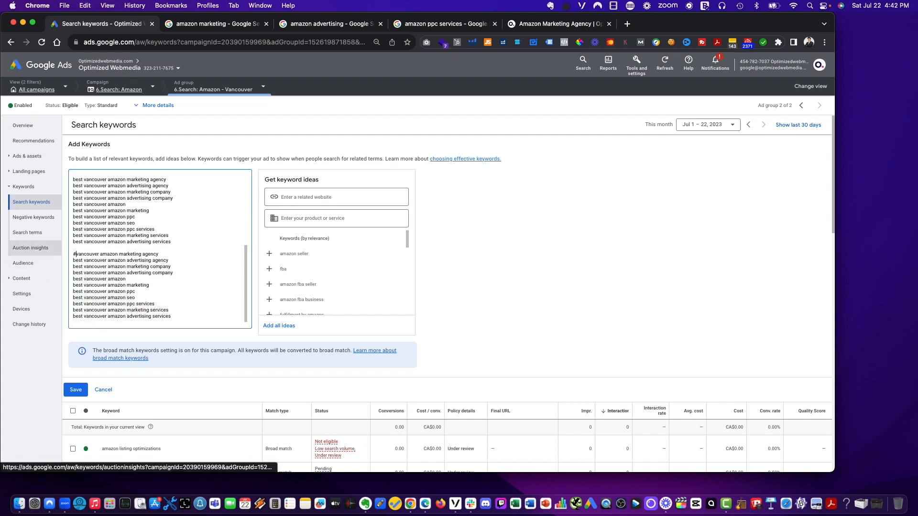
{"action": "left_click_drag", "start_coordinate": [80, 254], "coordinate": [53, 311]}
{"action": "double_click", "coordinate": [79, 260]}
{"action": "key", "text": "super+v"}
{"action": "left_click", "coordinate": [92, 268]}
{"action": "key", "text": "super+v"}
{"action": "key", "text": "super+v"}
{"action": "key", "text": "super+z"}
{"action": "left_click", "coordinate": [83, 276]}
{"action": "key", "text": "super+v"}
{"action": "key", "text": "super+v"}
{"action": "key", "text": "super+v"}
{"action": "key", "text": "super+v"}
{"action": "key", "text": "super+v"}
{"action": "key", "text": "super+v"}
{"action": "key", "text": "super+v"}
{"action": "key", "text": "super+v"}
{"action": "key", "text": "super+z"}
{"action": "left_click", "coordinate": [88, 317]}
{"action": "key", "text": "super+v"}
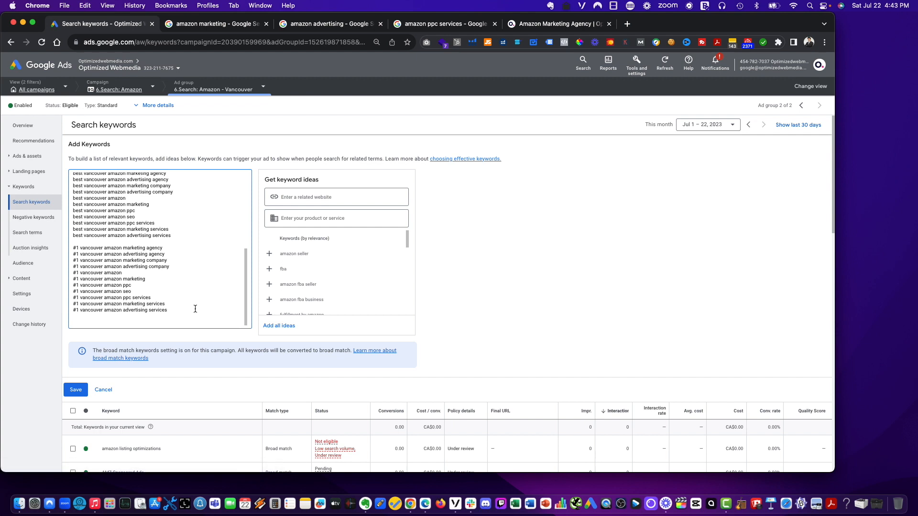
- Copy the "#1 vancouver" block, check the ad group's existing keywords, and save the added Vancouver keywords
{"action": "left_click_drag", "start_coordinate": [195, 309], "coordinate": [74, 249]}
{"action": "key", "text": "super+c"}
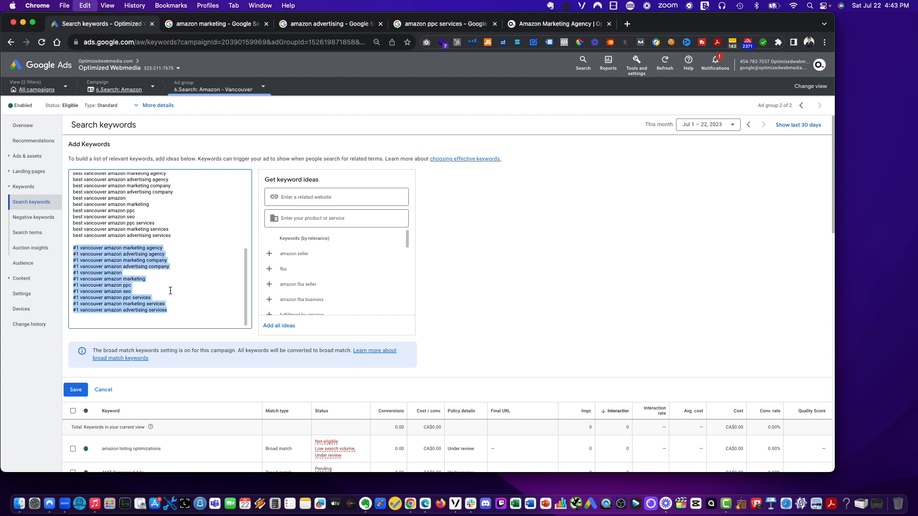
{"action": "left_click", "coordinate": [201, 310]}
{"action": "scroll", "coordinate": [115, 388], "scroll_direction": "down", "scroll_amount": 2}
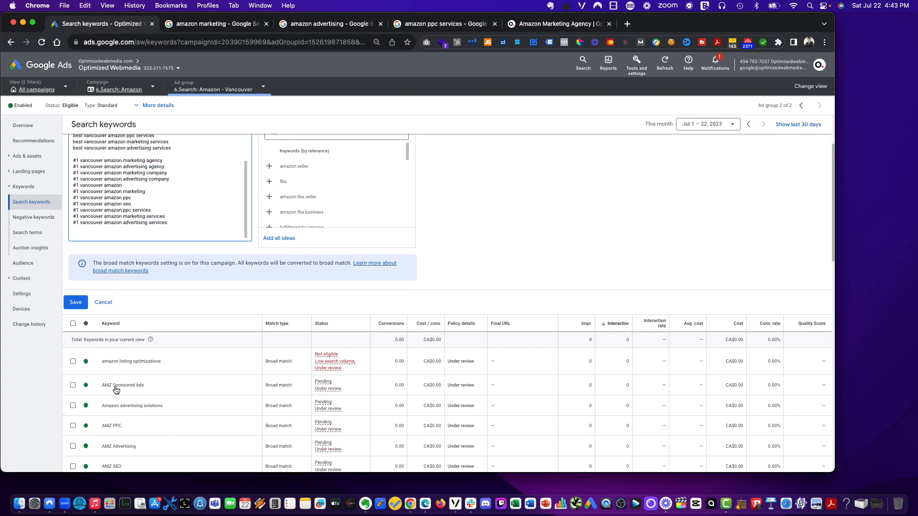
{"action": "scroll", "coordinate": [93, 313], "scroll_direction": "down", "scroll_amount": 10}
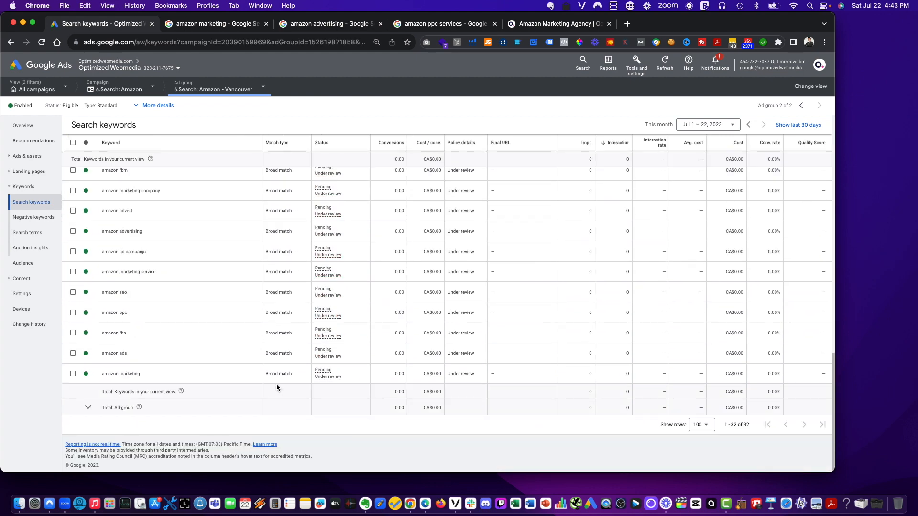
{"action": "scroll", "coordinate": [276, 387], "scroll_direction": "up", "scroll_amount": 12}
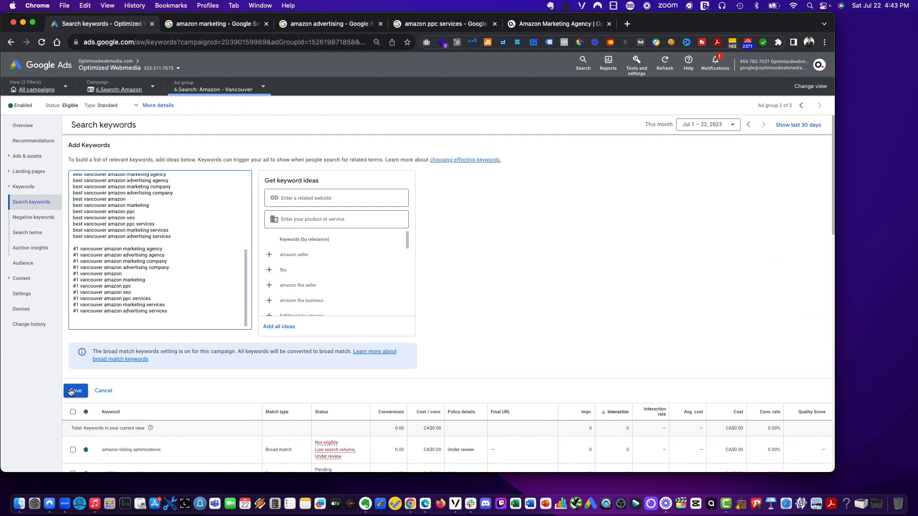
{"action": "scroll", "coordinate": [189, 311], "scroll_direction": "down", "scroll_amount": 2}
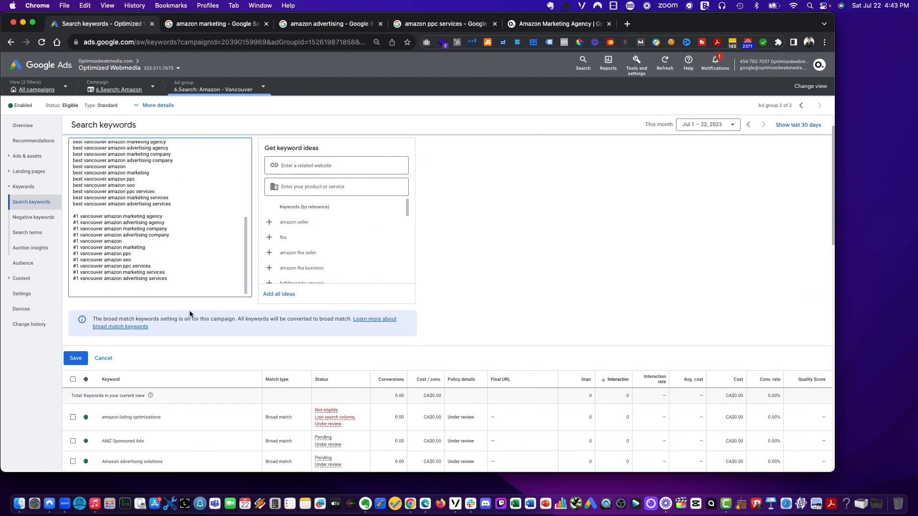
{"action": "left_click", "coordinate": [82, 355]}
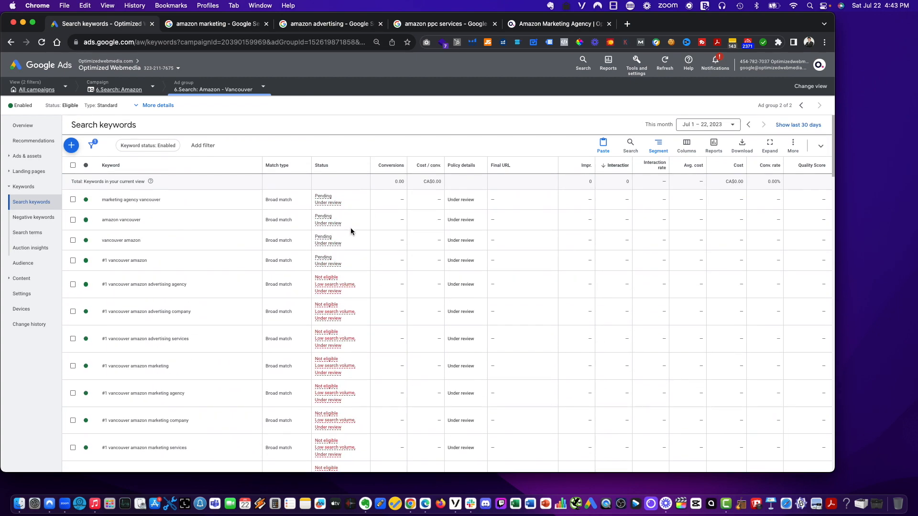
- Check the saved keyword list and open the ad group's "Best Amazon Marketing Agency" responsive search ad for editing
{"action": "scroll", "coordinate": [352, 323], "scroll_direction": "down", "scroll_amount": 20}
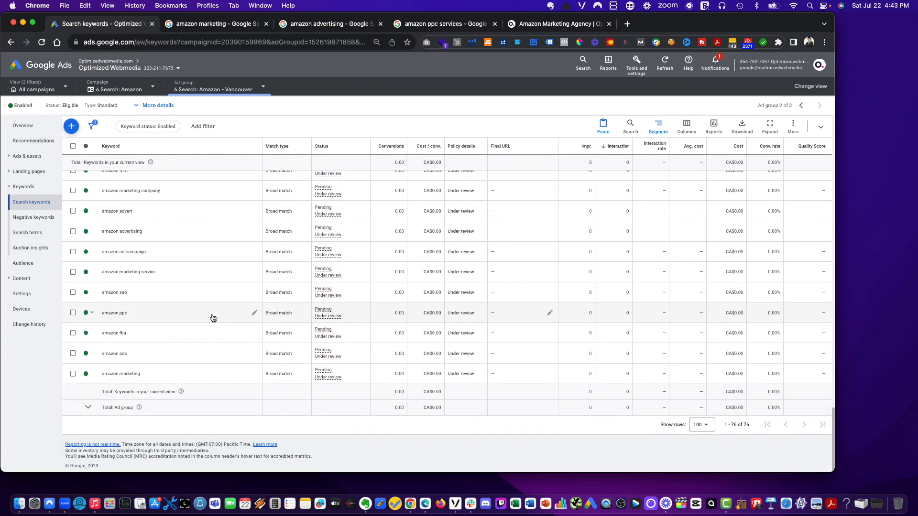
{"action": "scroll", "coordinate": [211, 314], "scroll_direction": "up", "scroll_amount": 20}
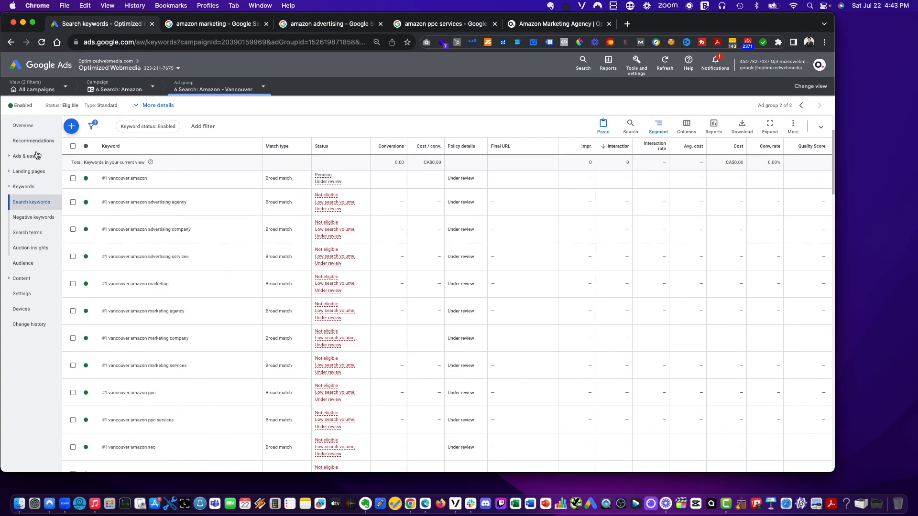
{"action": "left_click", "coordinate": [34, 157]}
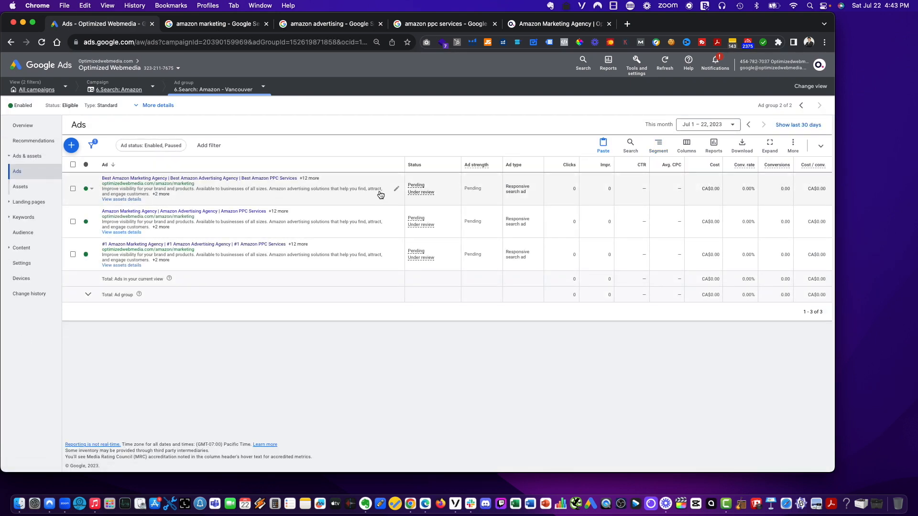
{"action": "left_click", "coordinate": [398, 188]}
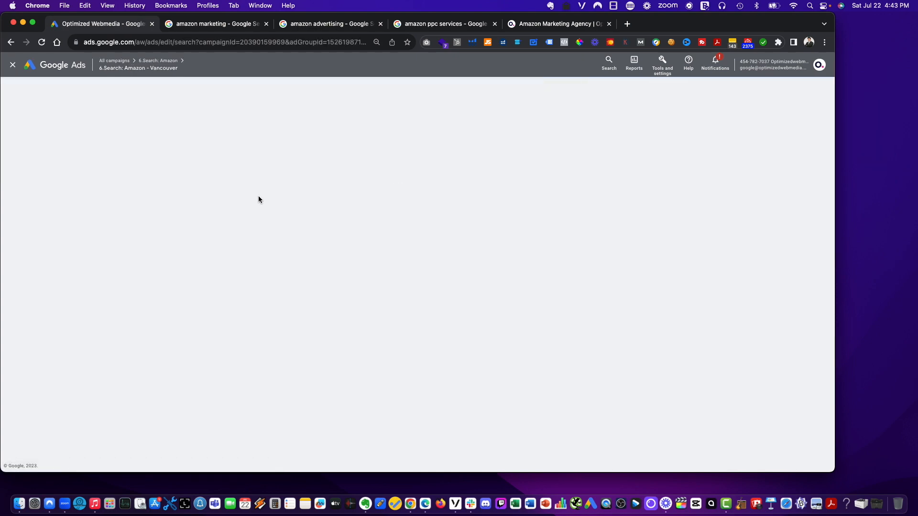
- Close the three Google search tabs and the Amazon Marketing Agency website tab, keeping only the ad editor open
{"action": "left_click", "coordinate": [267, 23]}
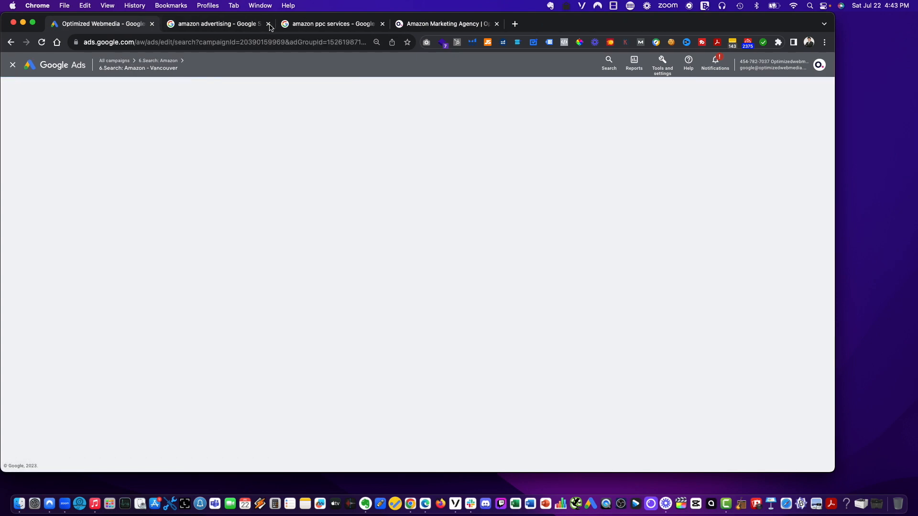
{"action": "left_click", "coordinate": [266, 23]}
{"action": "left_click", "coordinate": [267, 23]}
{"action": "left_click", "coordinate": [266, 24]}
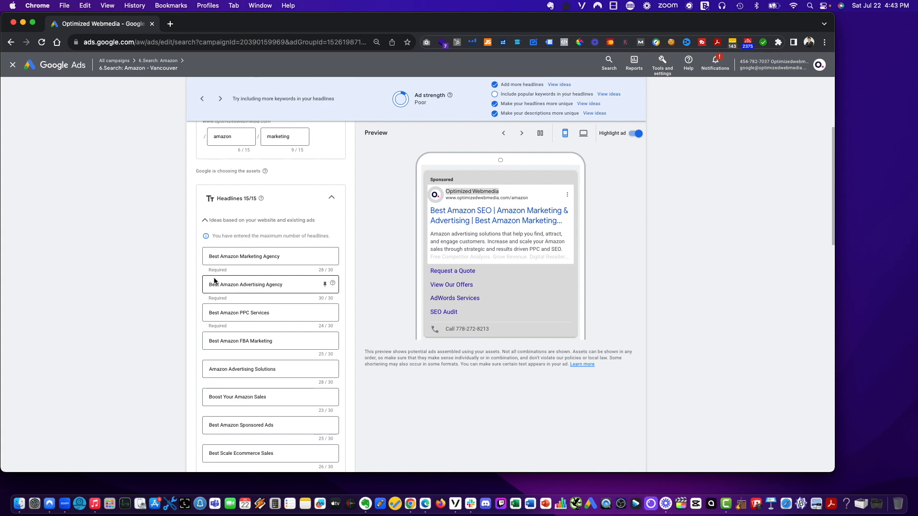
- Review the ad's headlines and replace the last one, "Amazon FBA & FBM", with "Vancouver Amazon Marketing"
{"action": "scroll", "coordinate": [211, 282], "scroll_direction": "down", "scroll_amount": 1}
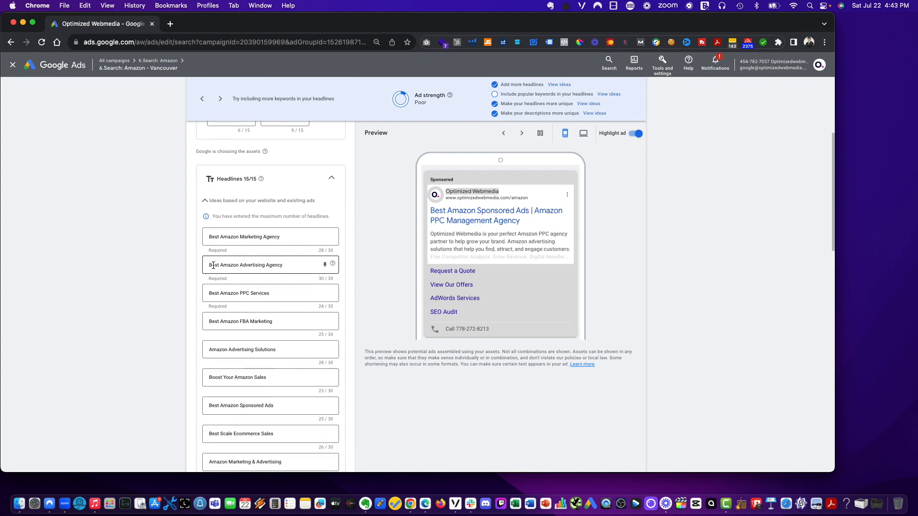
{"action": "scroll", "coordinate": [214, 266], "scroll_direction": "down", "scroll_amount": 2}
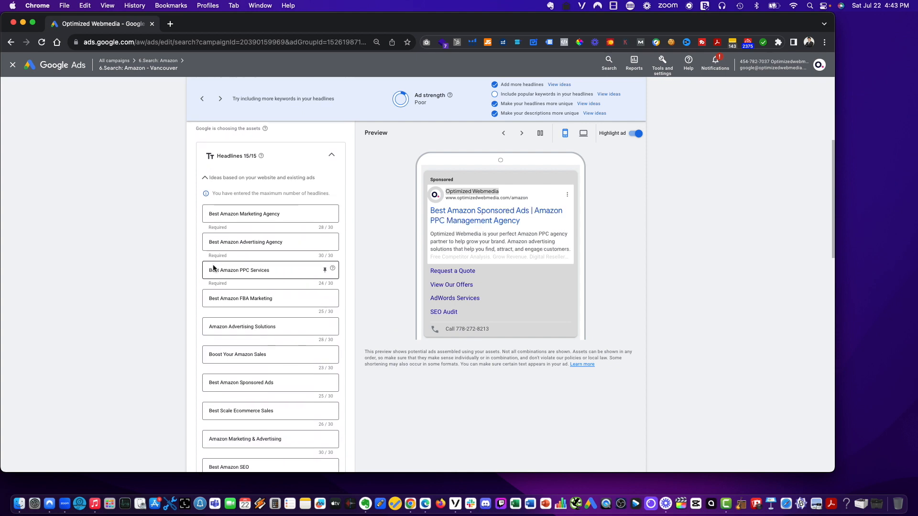
{"action": "double_click", "coordinate": [220, 204]}
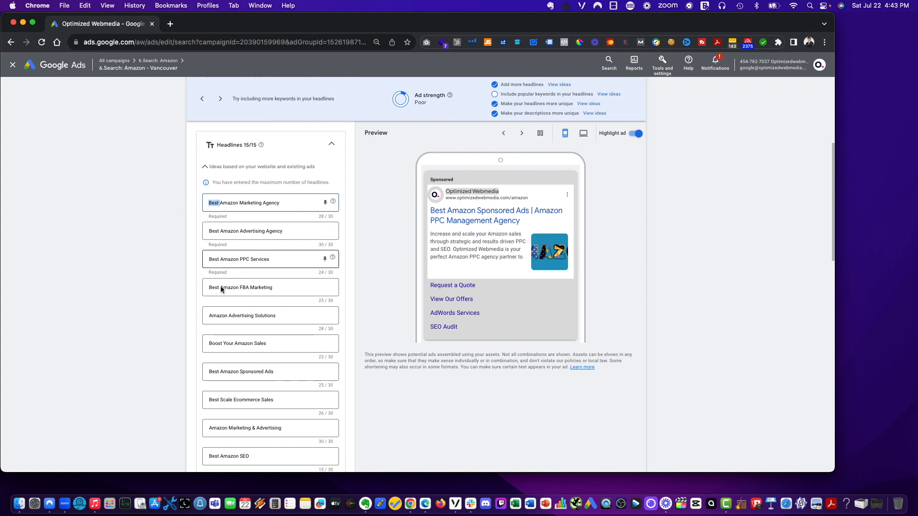
{"action": "left_click", "coordinate": [296, 203]}
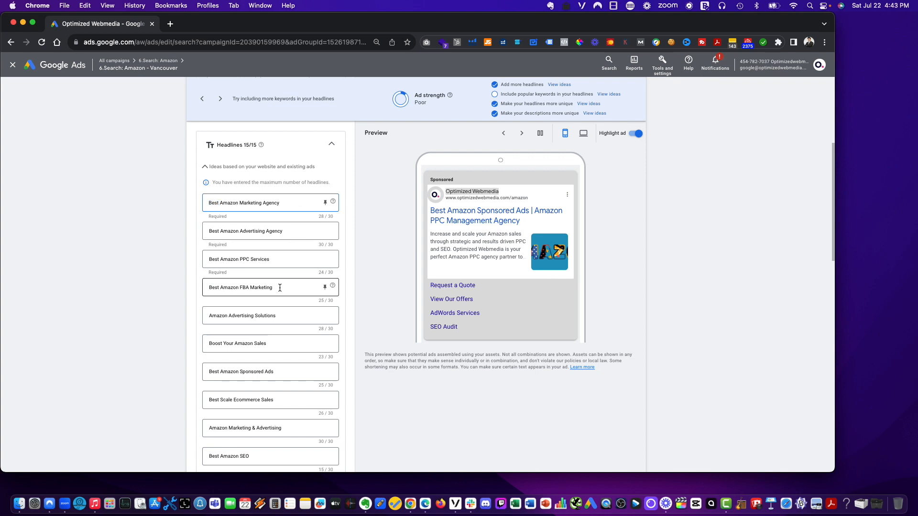
{"action": "scroll", "coordinate": [280, 285], "scroll_direction": "down", "scroll_amount": 5}
{"action": "left_click", "coordinate": [277, 223]}
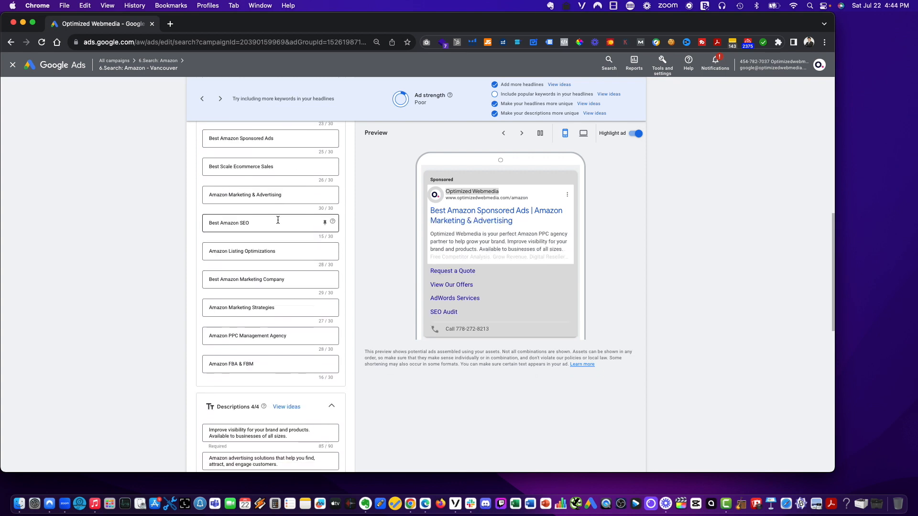
{"action": "scroll", "coordinate": [280, 237], "scroll_direction": "down", "scroll_amount": 2}
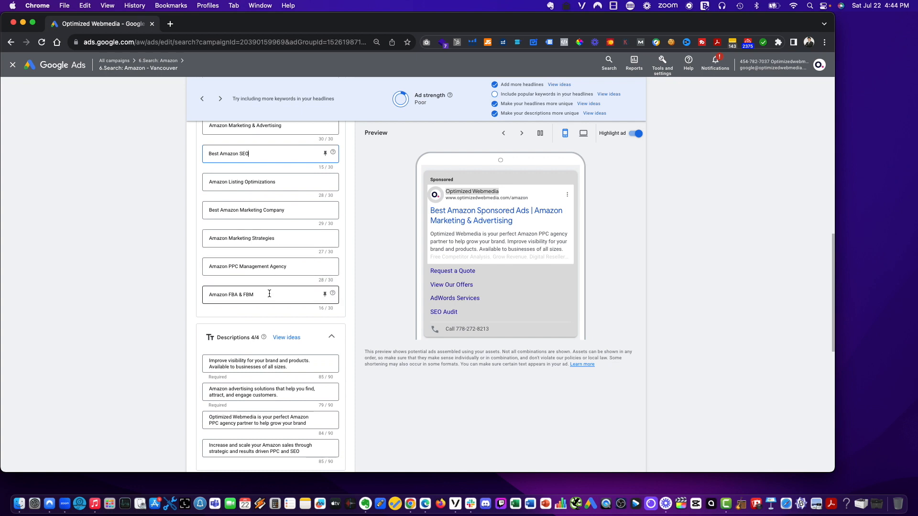
{"action": "left_click_drag", "start_coordinate": [269, 294], "coordinate": [184, 296]}
{"action": "type", "text": "V"}
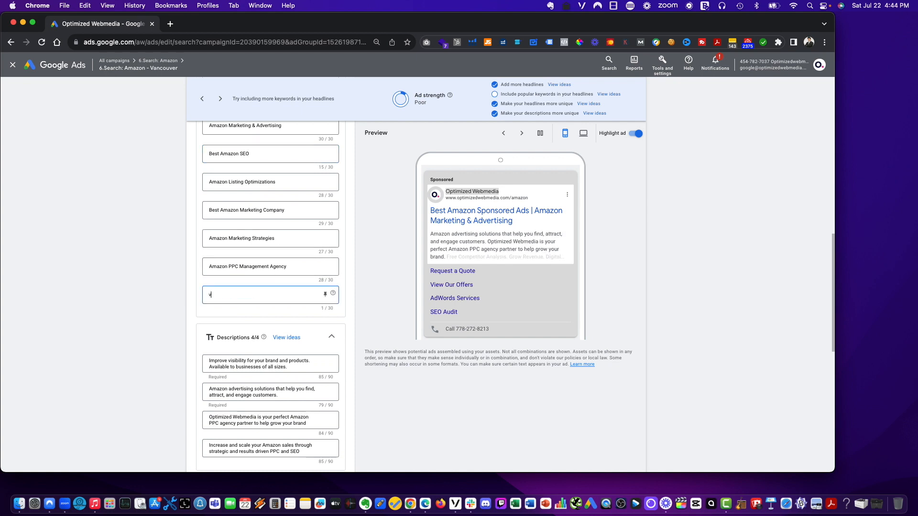
{"action": "type", "text": "ancouver Amazon"}
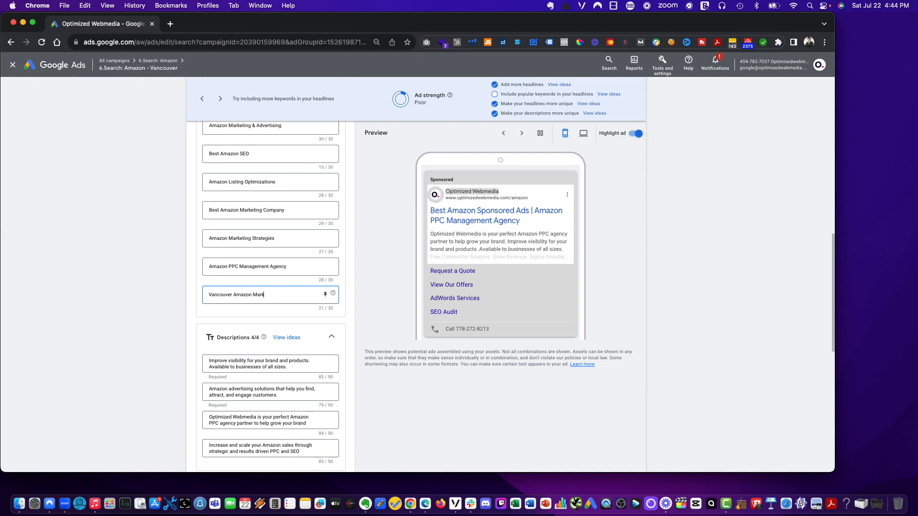
{"action": "type", "text": " Marrjket"}
{"action": "key", "text": "BackSpace"}
{"action": "key", "text": "BackSpace"}
{"action": "type", "text": "keting"}
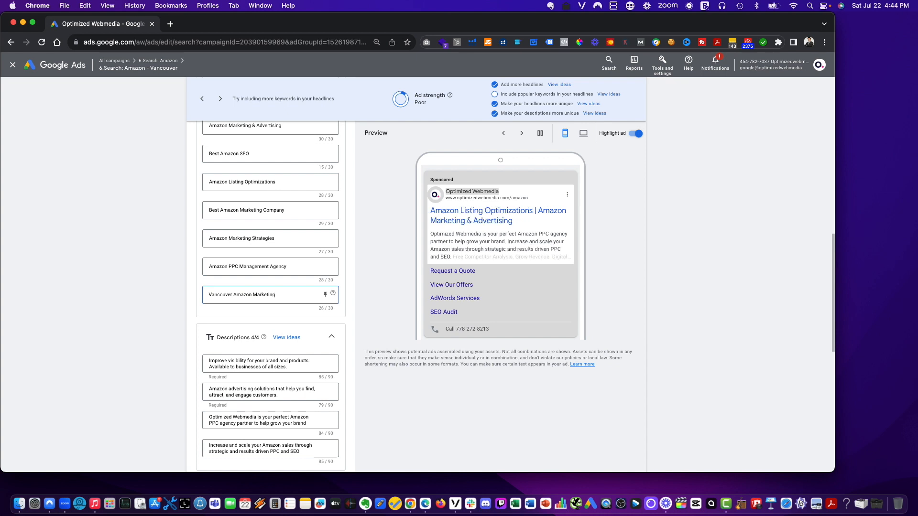
- Try prefixing the "Vancouver Amazon Marketing" headline with "Best" and remove the prefix again
{"action": "left_click", "coordinate": [209, 295]}
{"action": "type", "text": "Best"}
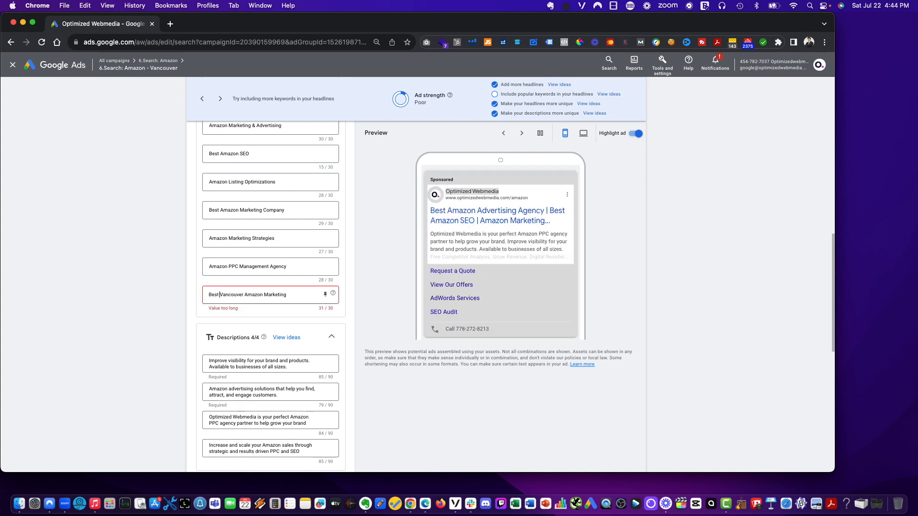
{"action": "key", "text": "BackSpace"}
{"action": "key", "text": "BackSpace"}
{"action": "key", "text": "BackSpace"}
{"action": "key", "text": "BackSpace"}
{"action": "key", "text": "BackSpace"}
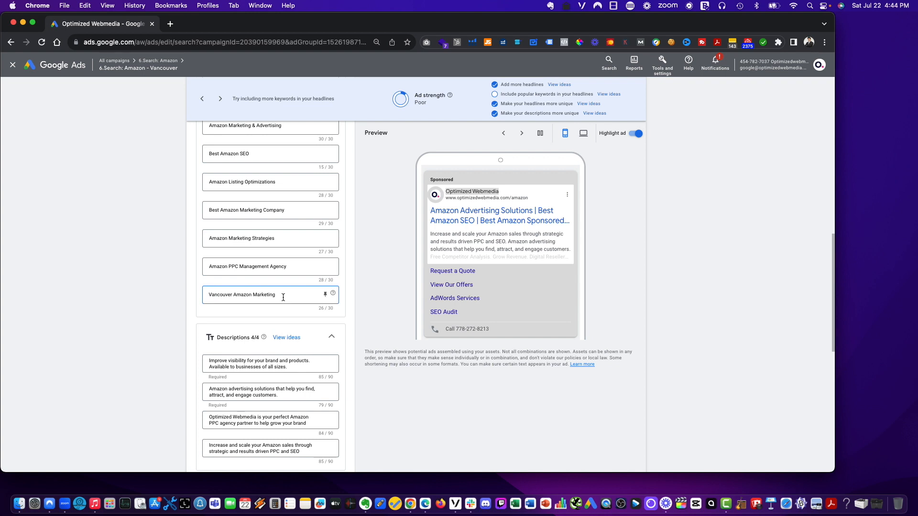
- Save the edited "Best Amazon Marketing Agency" ad
{"action": "left_click", "coordinate": [315, 294]}
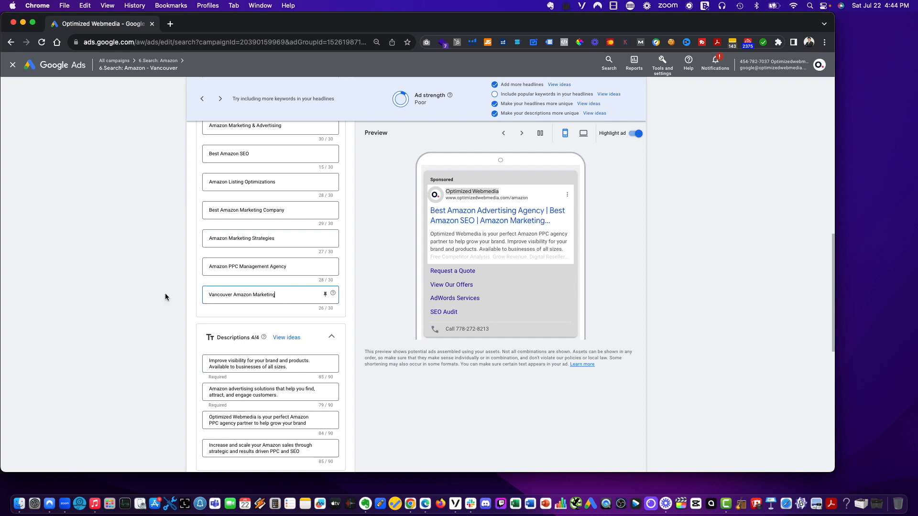
{"action": "scroll", "coordinate": [166, 293], "scroll_direction": "down", "scroll_amount": 8}
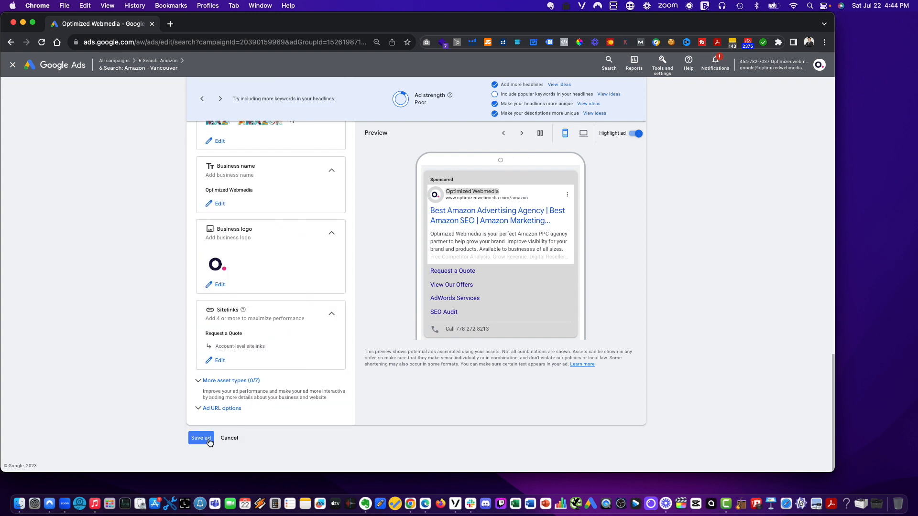
{"action": "left_click", "coordinate": [208, 441]}
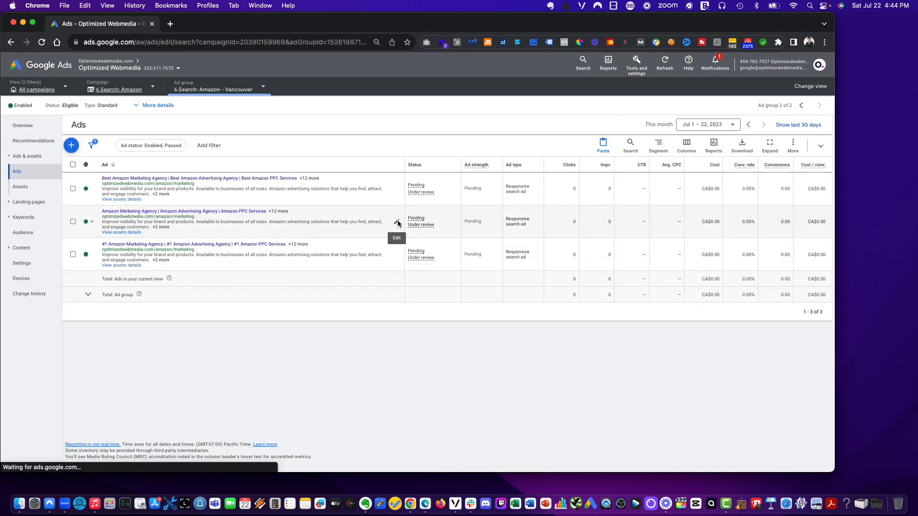
- Open the second ad, headed "Amazon Marketing Agency", for editing and prefix its first headline with "Vancouver"
{"action": "left_click", "coordinate": [397, 223]}
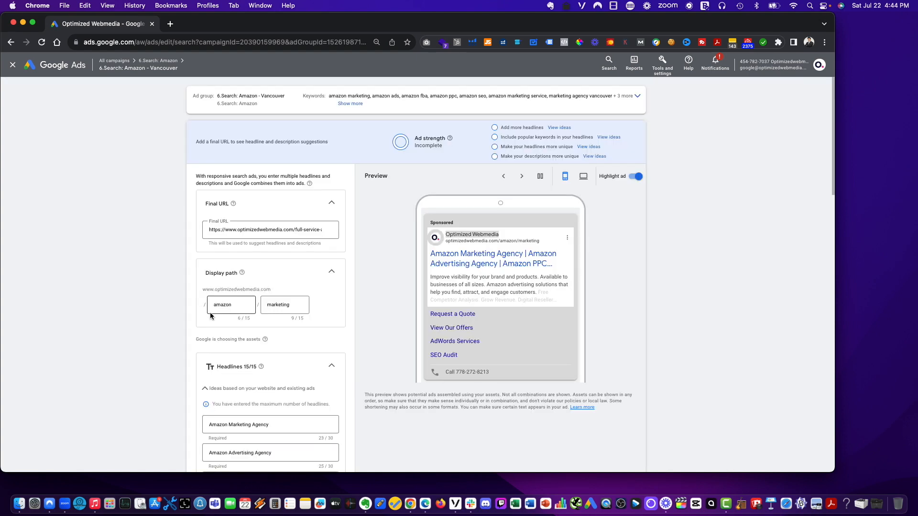
{"action": "scroll", "coordinate": [211, 316], "scroll_direction": "down", "scroll_amount": 5}
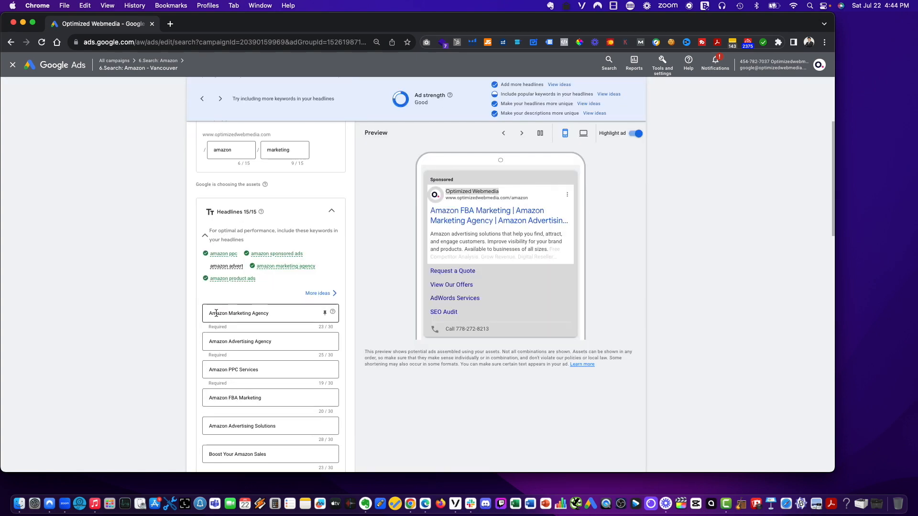
{"action": "left_click", "coordinate": [209, 313]}
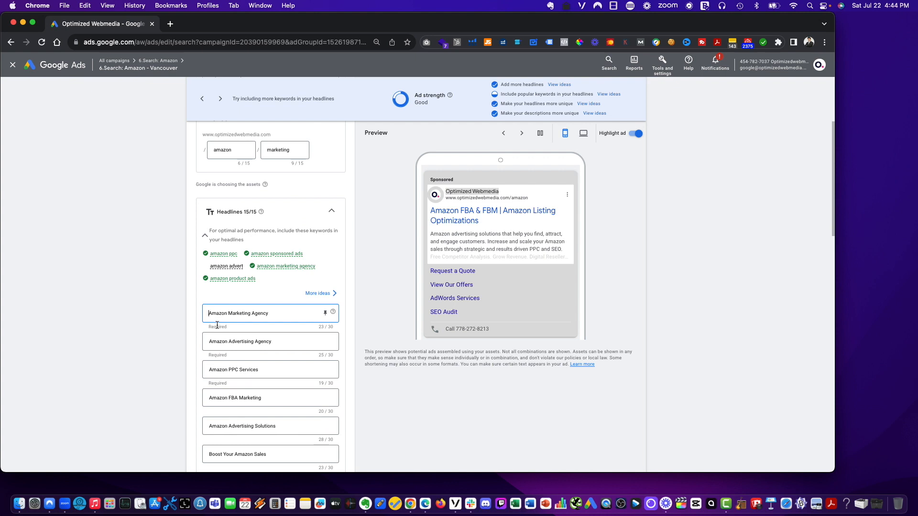
{"action": "scroll", "coordinate": [217, 337], "scroll_direction": "down", "scroll_amount": 2}
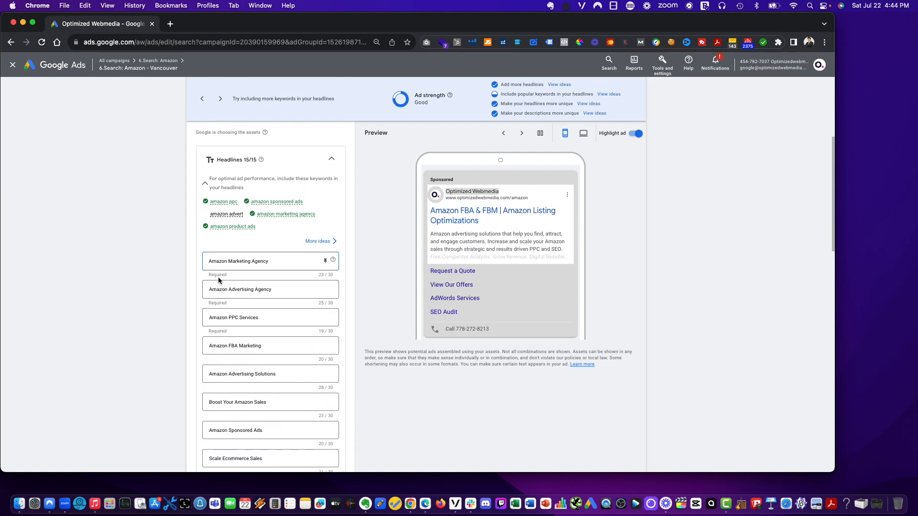
{"action": "type", "text": "Vancvou"}
{"action": "key", "text": "BackSpace"}
{"action": "key", "text": "BackSpace"}
{"action": "key", "text": "BackSpace"}
{"action": "type", "text": "ouver"}
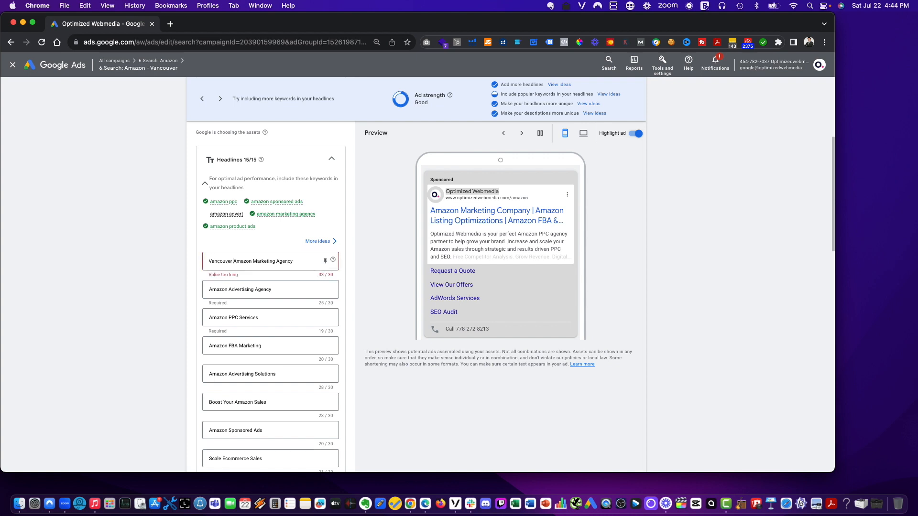
- Shorten the ad's first headline to "Vancouver Amazon Marketing"
{"action": "key", "text": "super+shift+Right"}
{"action": "key", "text": "Right"}
{"action": "key", "text": "BackSpace"}
{"action": "key", "text": "BackSpace"}
{"action": "key", "text": "BackSpace"}
- Prefix the "Amazon SEO" headline with "Vancouver"
{"action": "scroll", "coordinate": [166, 337], "scroll_direction": "down", "scroll_amount": 3}
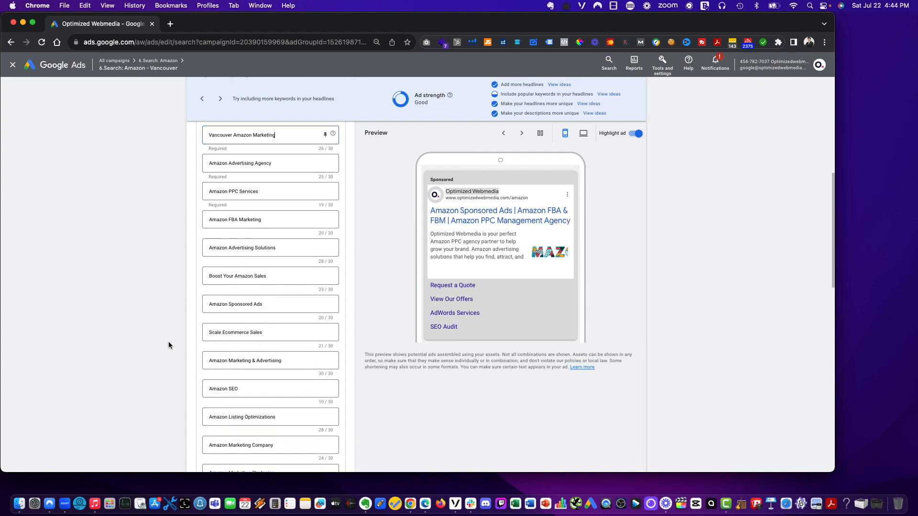
{"action": "scroll", "coordinate": [241, 264], "scroll_direction": "down", "scroll_amount": 2}
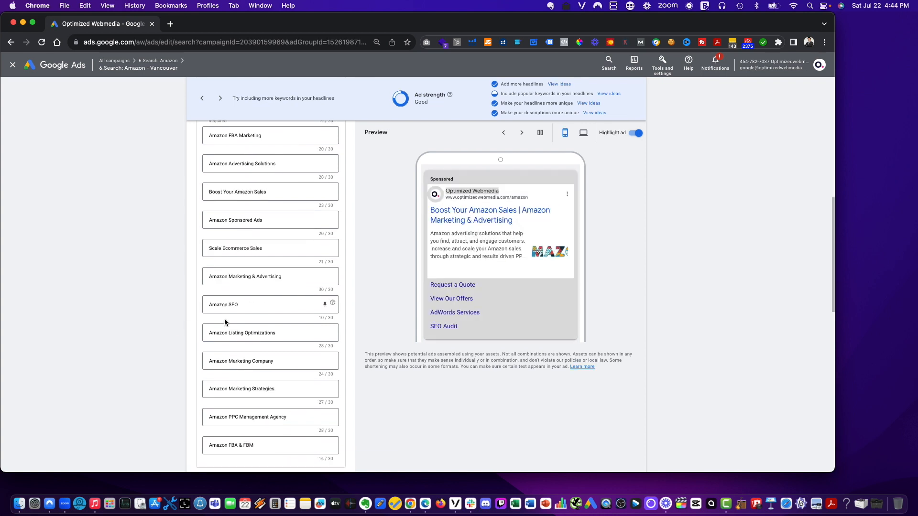
{"action": "scroll", "coordinate": [225, 324], "scroll_direction": "down", "scroll_amount": 3}
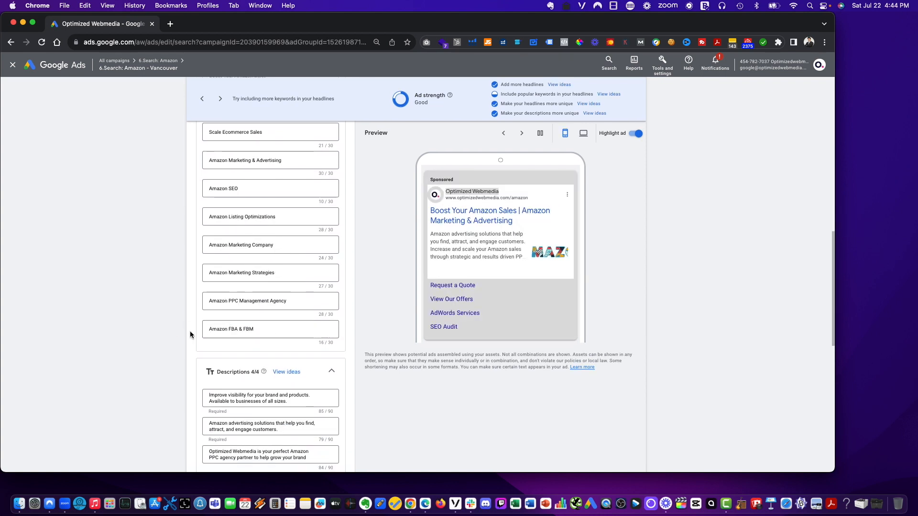
{"action": "left_click", "coordinate": [209, 188]}
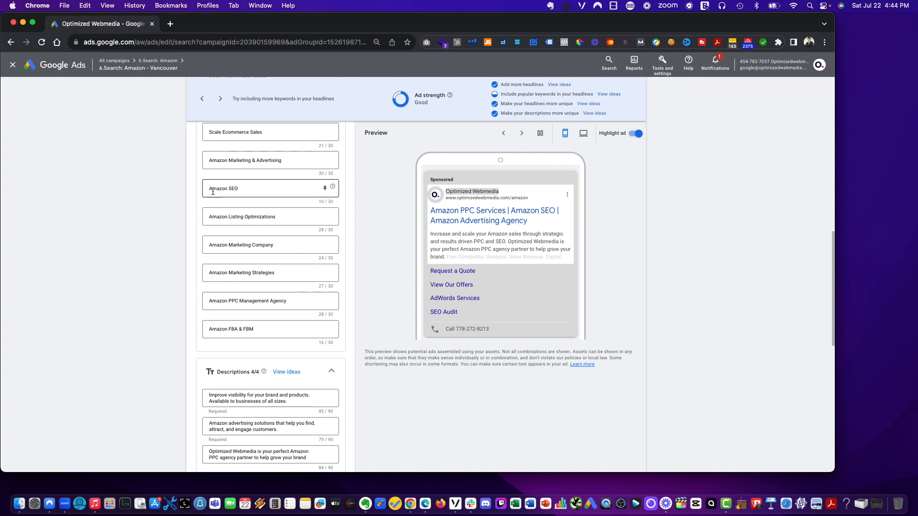
{"action": "type", "text": "Vancouver"}
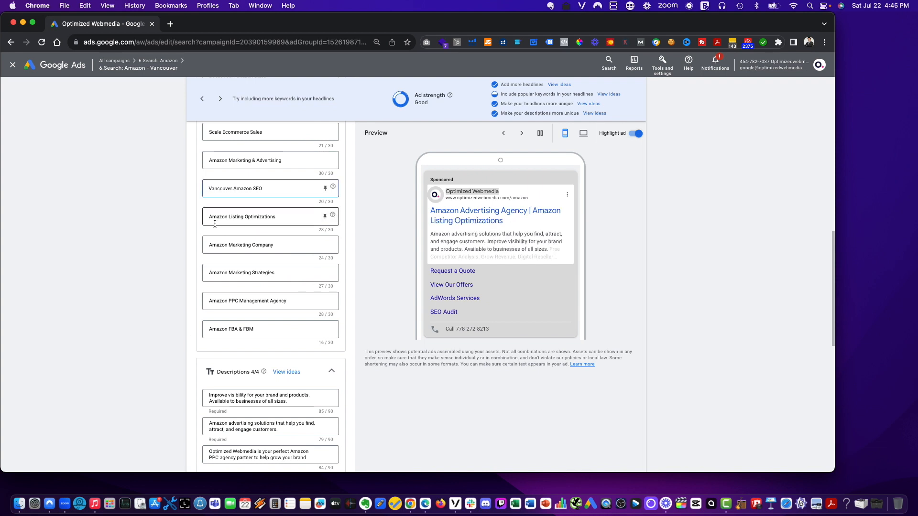
- Prefix the "Amazon PPC Services" headline with "Vancouver" and save the ad
{"action": "scroll", "coordinate": [203, 270], "scroll_direction": "up", "scroll_amount": 6}
{"action": "left_click", "coordinate": [209, 294]}
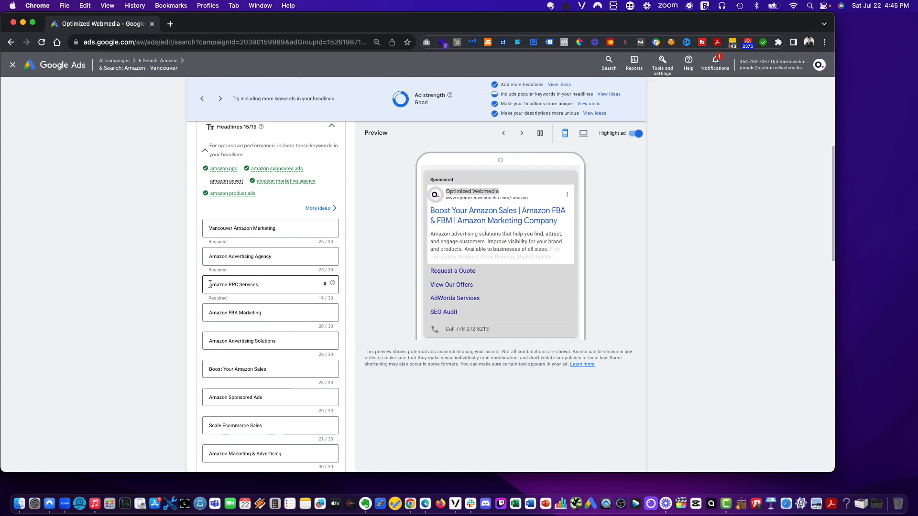
{"action": "type", "text": "Vancouver"}
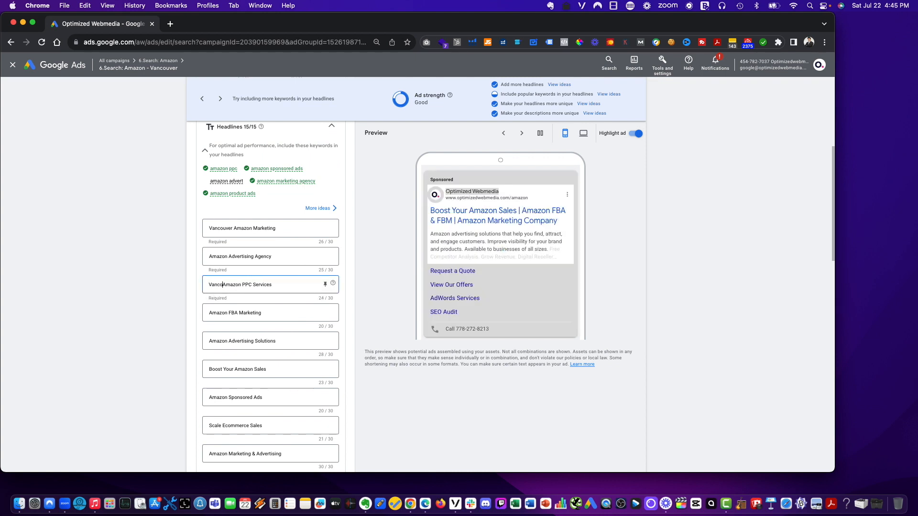
{"action": "scroll", "coordinate": [230, 363], "scroll_direction": "down", "scroll_amount": 15}
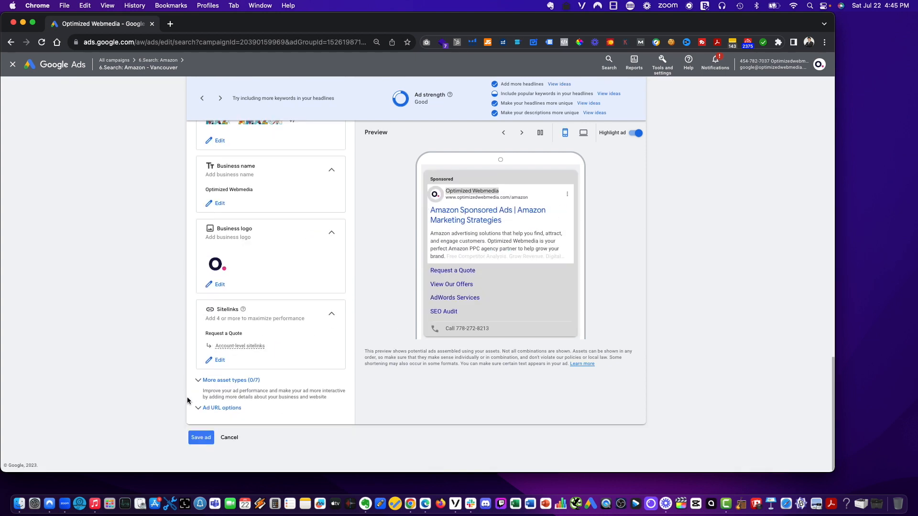
{"action": "left_click", "coordinate": [198, 439]}
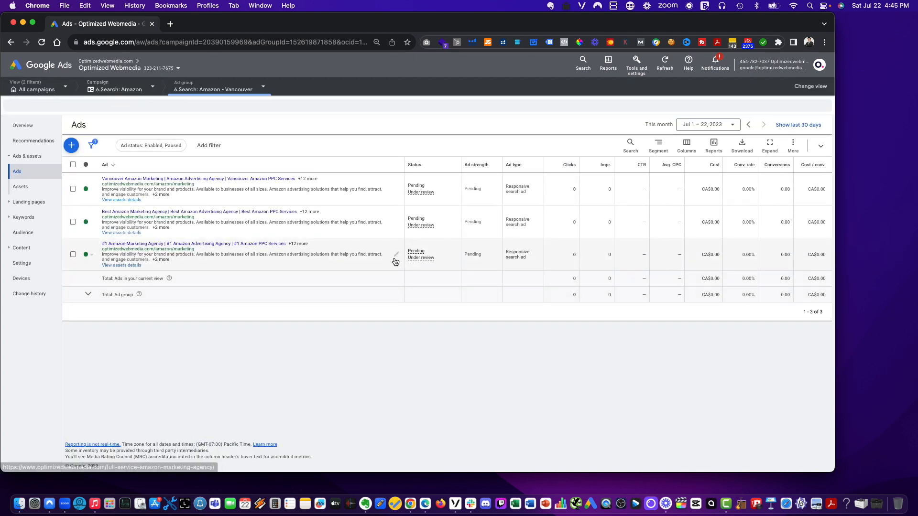
- Open the "#1 Amazon Marketing Agency" ad for editing and replace its last headline, "Amazon FBA & FBM", with "#1 Vancouver Amazon Marketing"
{"action": "left_click", "coordinate": [396, 255]}
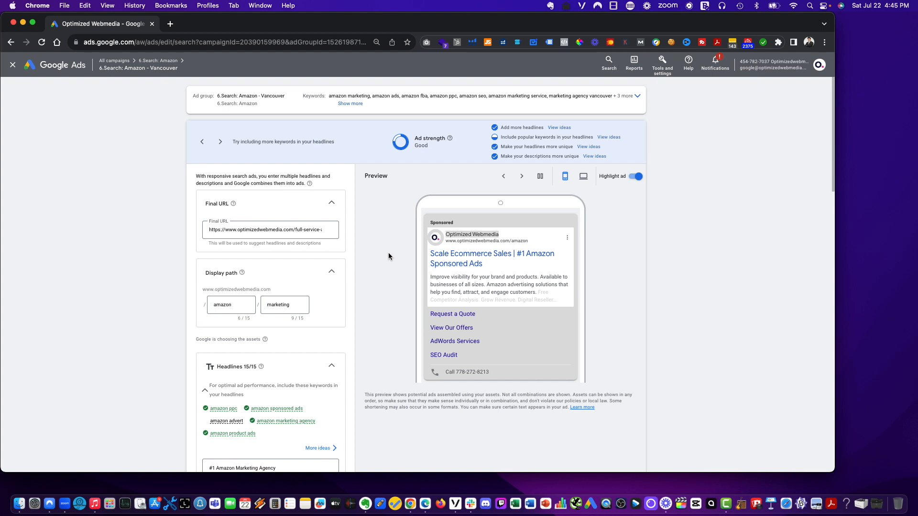
{"action": "scroll", "coordinate": [390, 228], "scroll_direction": "down", "scroll_amount": 6}
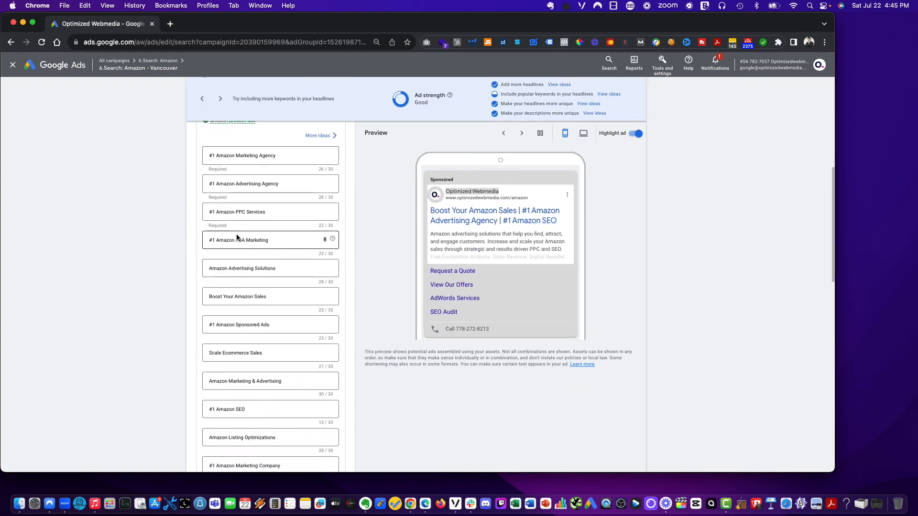
{"action": "scroll", "coordinate": [229, 354], "scroll_direction": "down", "scroll_amount": 6}
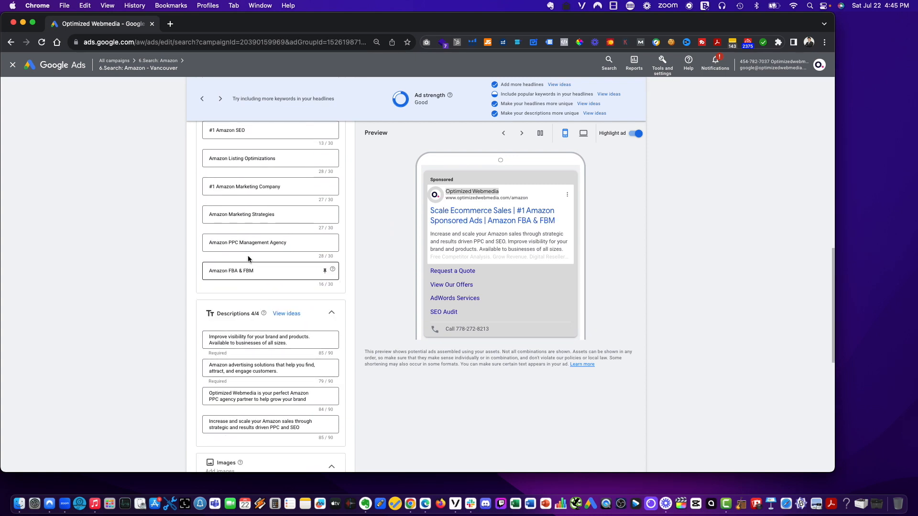
{"action": "left_click", "coordinate": [262, 270]}
{"action": "key", "text": "super+a"}
{"action": "type", "text": "#"}
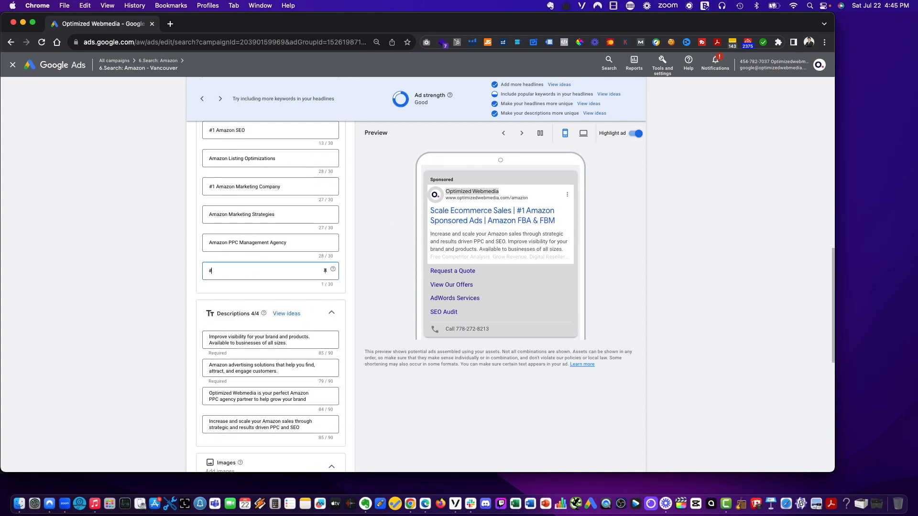
{"action": "type", "text": "1 Vancouver Amazon"}
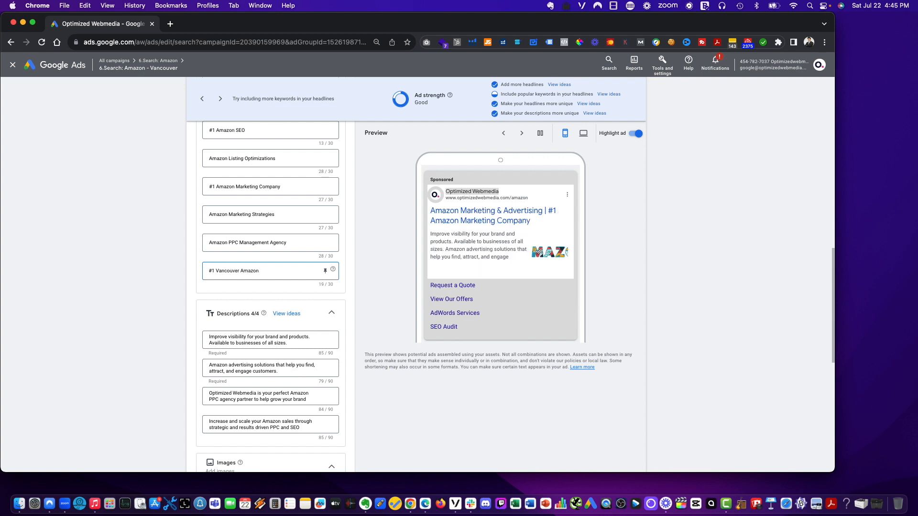
{"action": "type", "text": " Marketing"}
- Save the edited "#1 Amazon Marketing Agency" ad
{"action": "left_click", "coordinate": [91, 341]}
{"action": "scroll", "coordinate": [91, 341], "scroll_direction": "down", "scroll_amount": 10}
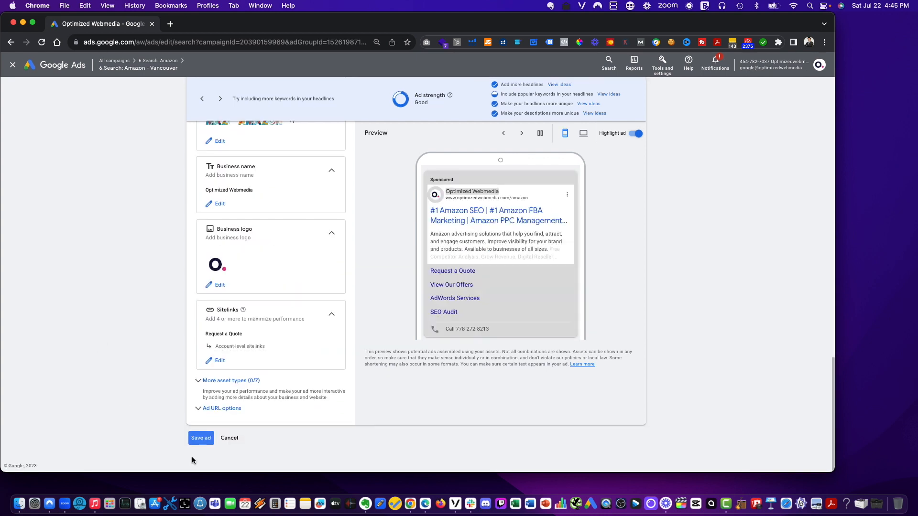
{"action": "left_click", "coordinate": [195, 438]}
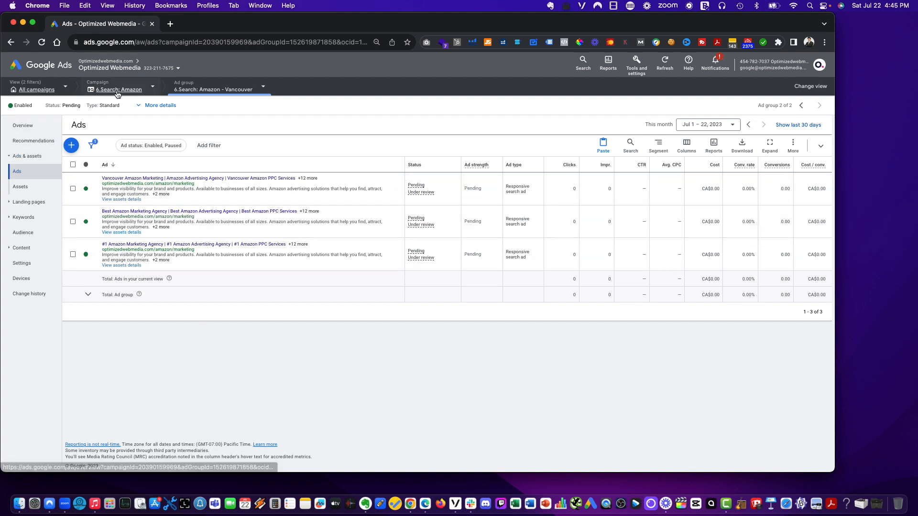
- Return to the 6.Search: Amazon campaign's ad groups and show the search keywords of the original "6.Search: Amazon" ad group
{"action": "left_click", "coordinate": [108, 90]}
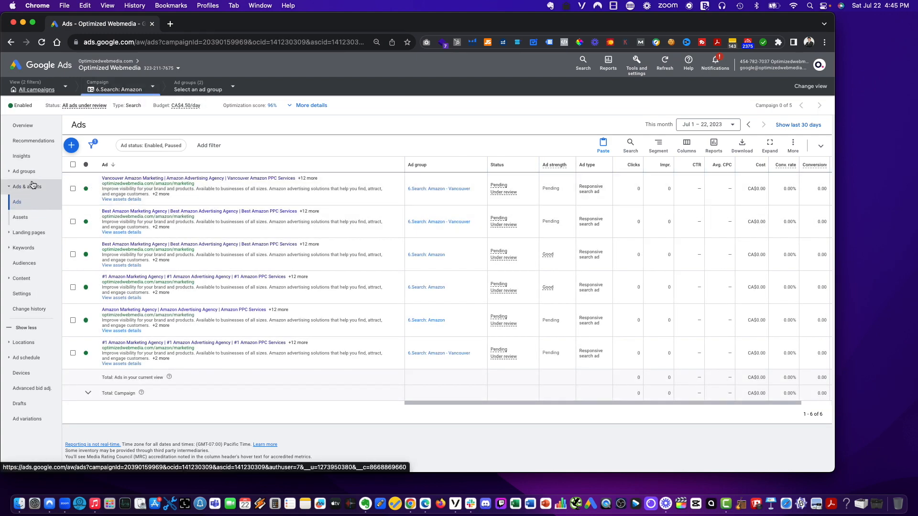
{"action": "left_click", "coordinate": [28, 173]}
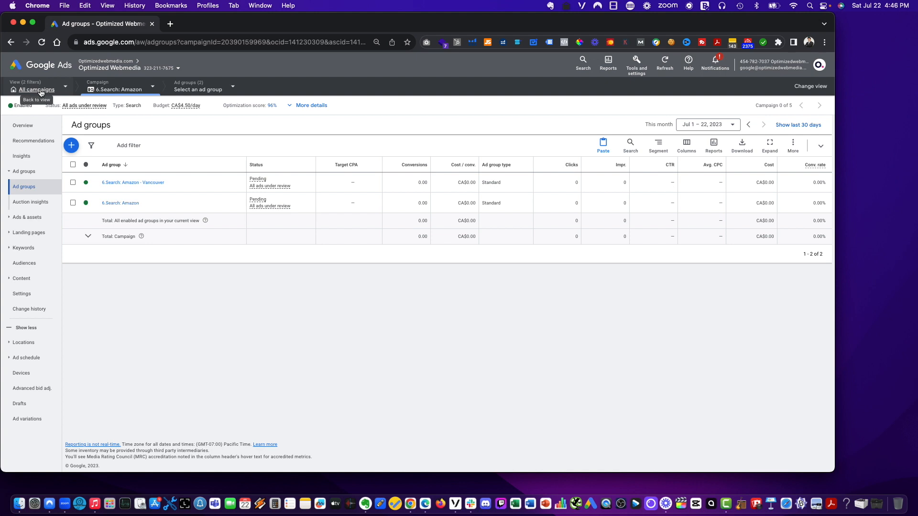
{"action": "left_click", "coordinate": [118, 205]}
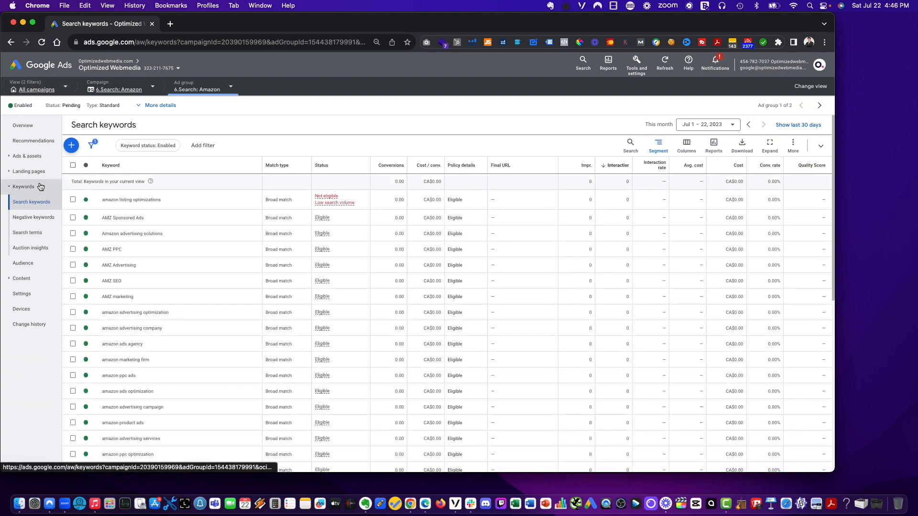
{"action": "left_click", "coordinate": [40, 188]}
{"action": "left_click", "coordinate": [41, 203]}
{"action": "left_click", "coordinate": [33, 186]}
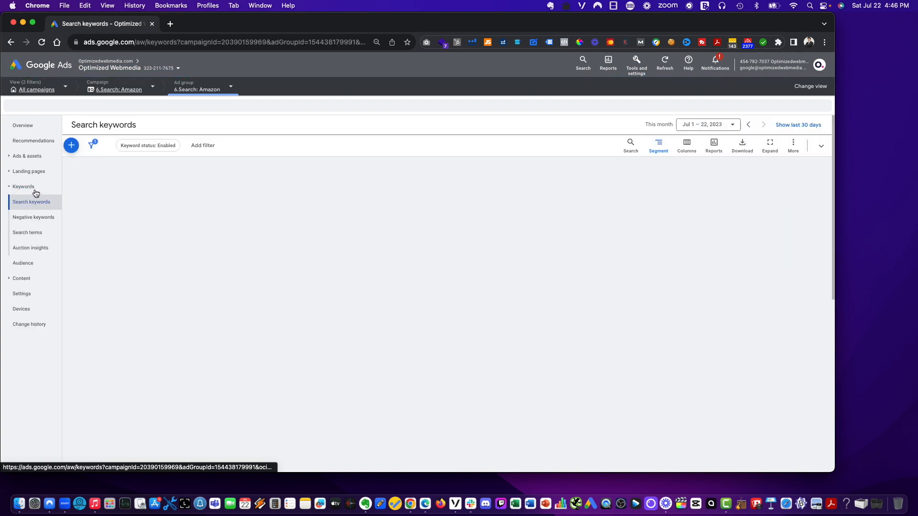
{"action": "scroll", "coordinate": [106, 178], "scroll_direction": "down", "scroll_amount": 3}
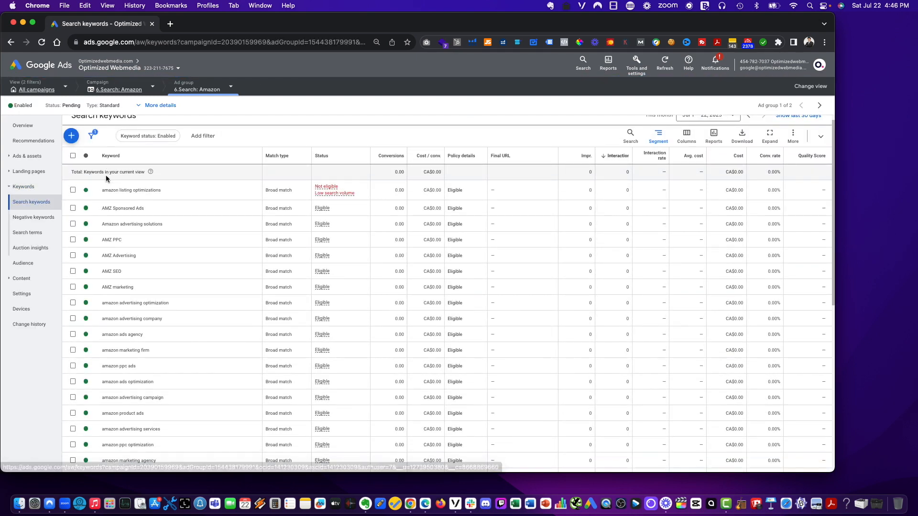
{"action": "scroll", "coordinate": [70, 127], "scroll_direction": "up", "scroll_amount": 5}
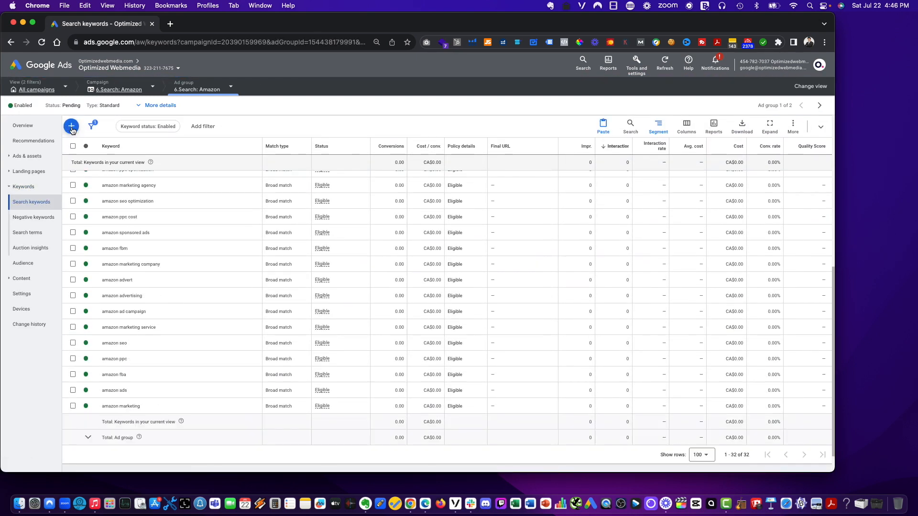
- Start adding keywords to this ad group and paste the "#1 vancouver amazon" list, from marketing agency to advertising services
{"action": "left_click", "coordinate": [73, 145]}
{"action": "left_click", "coordinate": [117, 200]}
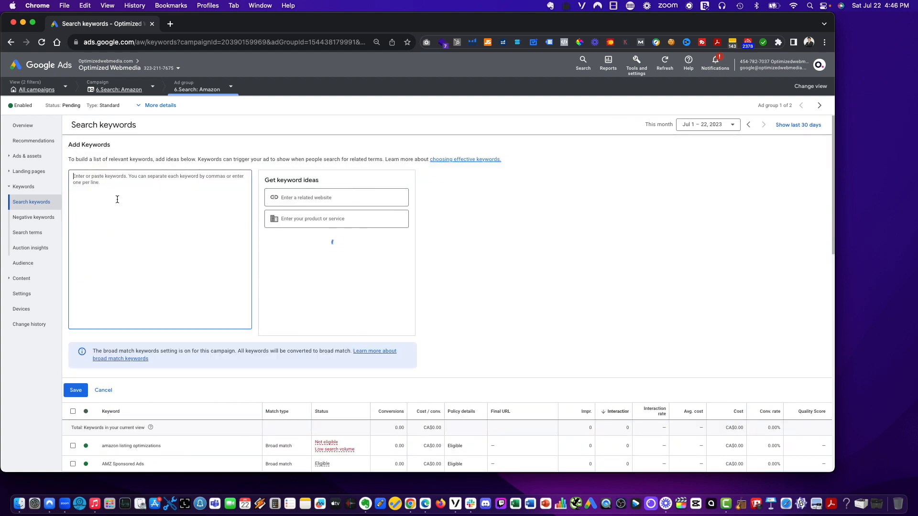
{"action": "type", "text": "#1 vancouver amazon marketing agency #1 vancouver amazon advertising agency #1 vancouver amazon marketing company #1 vancouver amazon advertising company #1 vancouver amazon #1 vancouver amazon marketing #1 vancouver amazon ppc #1 vancouver amazon seo #1 vancouver amazon ppc services #1 vancouver amazon marketing services #1 vancouver amazon advertising services"}
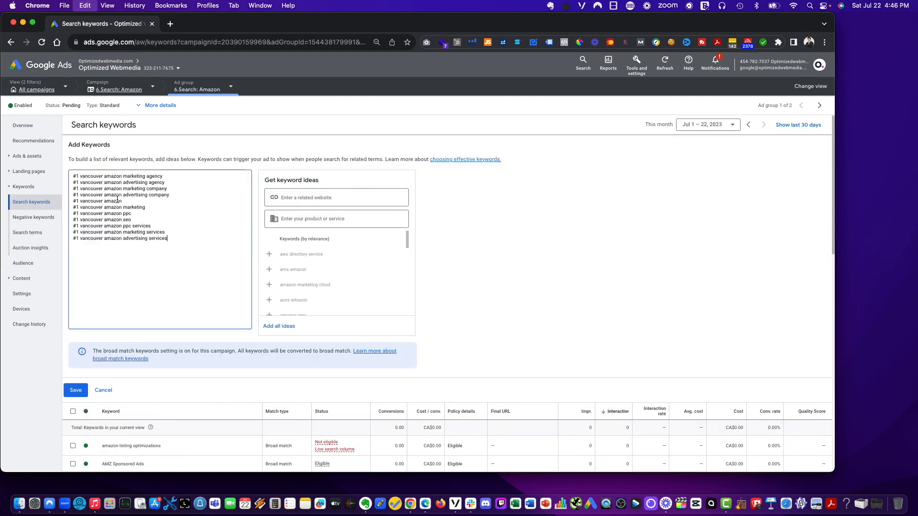
- Duplicate the pasted "#1 vancouver amazon" keyword list beneath the original
{"action": "left_click_drag", "start_coordinate": [183, 241], "coordinate": [44, 171]}
{"action": "key", "text": "super+c"}
{"action": "left_click", "coordinate": [174, 240]}
{"action": "key", "text": "super+v"}
{"action": "left_click_drag", "start_coordinate": [80, 254], "coordinate": [45, 250]}
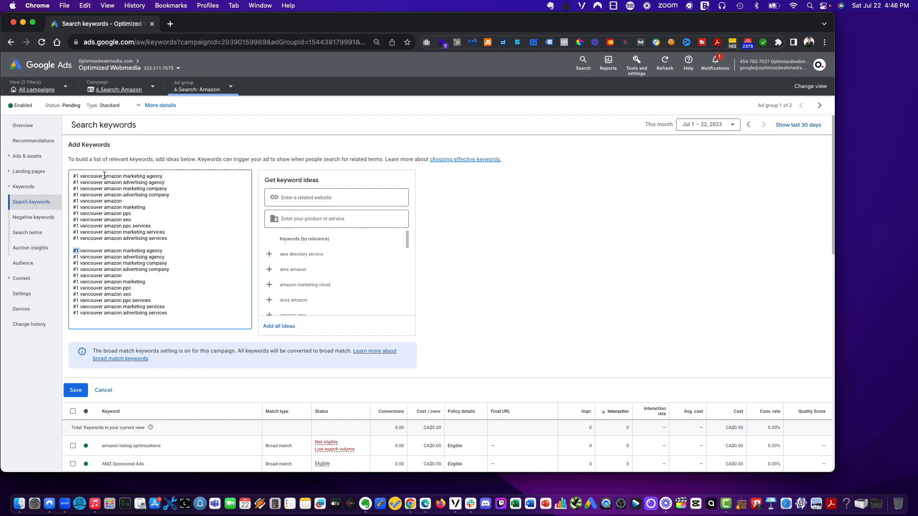
- Remove "vancouver" from the first keyword and delete the duplicated list beneath the original
{"action": "left_click_drag", "start_coordinate": [104, 176], "coordinate": [79, 176]}
{"action": "key", "text": "BackSpace"}
{"action": "left_click_drag", "start_coordinate": [191, 313], "coordinate": [80, 243]}
{"action": "key", "text": "BackSpace"}
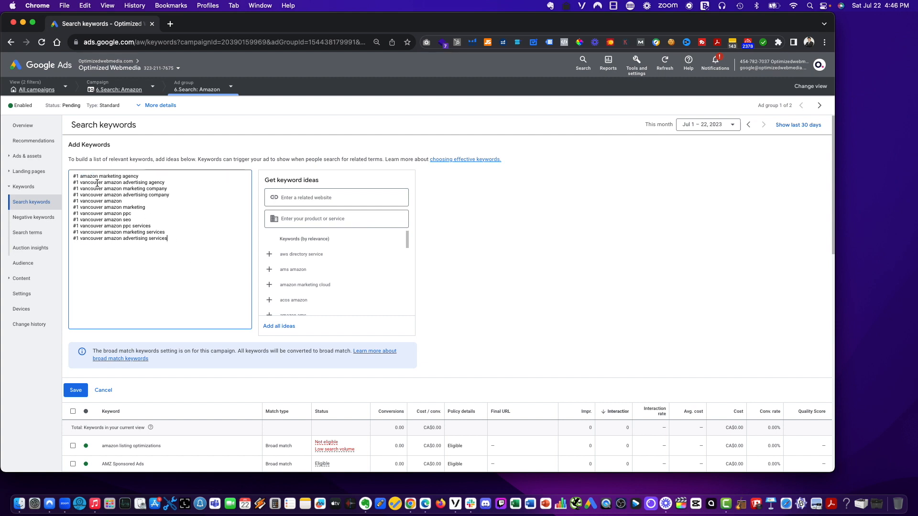
- Remove "vancouver" from all remaining keywords in the list, from "#1 amazon advertising agency" to "#1 amazon advertising services"
{"action": "left_click_drag", "start_coordinate": [105, 182], "coordinate": [81, 192]}
{"action": "key", "text": "BackSpace"}
{"action": "left_click", "coordinate": [85, 190]}
{"action": "key", "text": "BackSpace"}
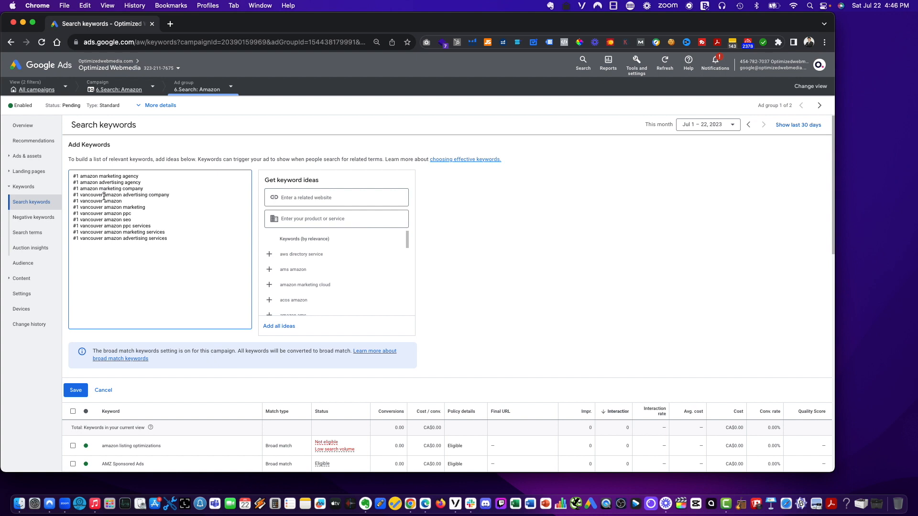
{"action": "key", "text": "BackSpace"}
{"action": "scroll", "coordinate": [108, 201], "scroll_direction": "down", "scroll_amount": 1}
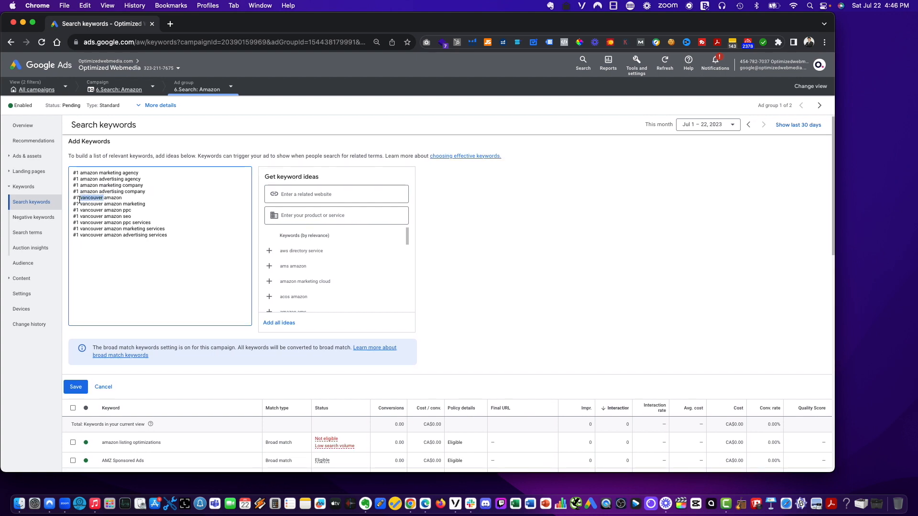
{"action": "key", "text": "BackSpace"}
{"action": "scroll", "coordinate": [91, 205], "scroll_direction": "down", "scroll_amount": 1}
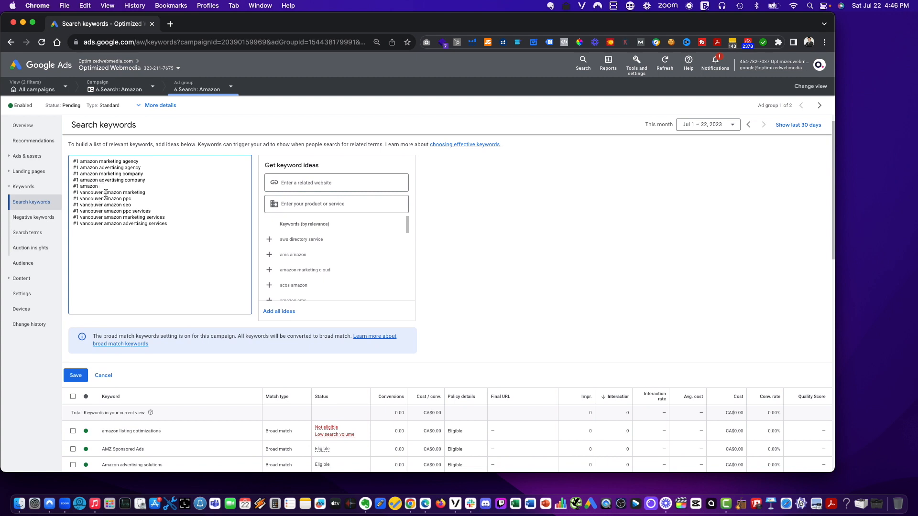
{"action": "key", "text": "BackSpace"}
{"action": "scroll", "coordinate": [84, 195], "scroll_direction": "down", "scroll_amount": 1}
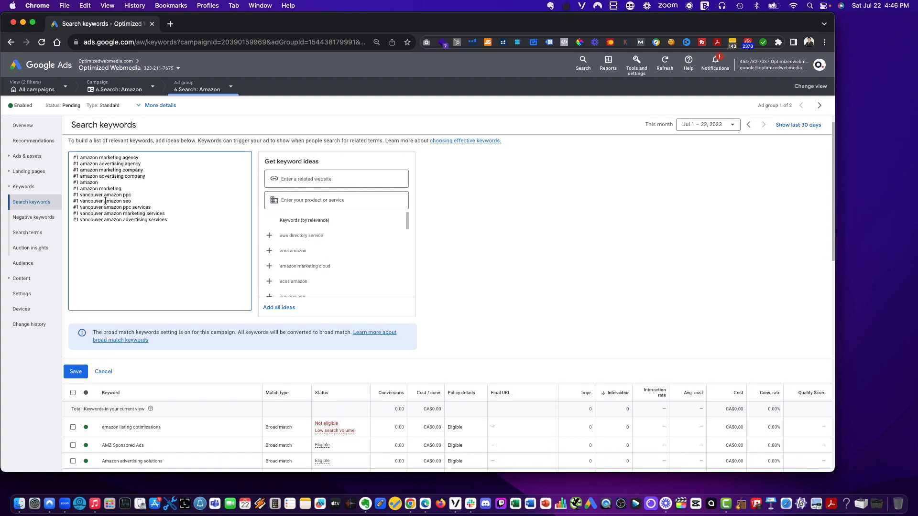
{"action": "left_click_drag", "start_coordinate": [104, 196], "coordinate": [80, 215]}
{"action": "key", "text": "BackSpace"}
{"action": "scroll", "coordinate": [91, 203], "scroll_direction": "down", "scroll_amount": 1}
{"action": "key", "text": "BackSpace"}
{"action": "key", "text": "BackSpace"}
{"action": "scroll", "coordinate": [91, 205], "scroll_direction": "down", "scroll_amount": 1}
{"action": "key", "text": "BackSpace"}
{"action": "key", "text": "BackSpace"}
- Duplicate the whole "#1 amazon" keyword list beneath the original, separated by a blank line
{"action": "left_click_drag", "start_coordinate": [170, 215], "coordinate": [61, 154]}
{"action": "key", "text": "super+c"}
{"action": "left_click", "coordinate": [157, 214]}
{"action": "key", "text": "Return"}
{"action": "key", "text": "Return"}
{"action": "key", "text": "super+v"}
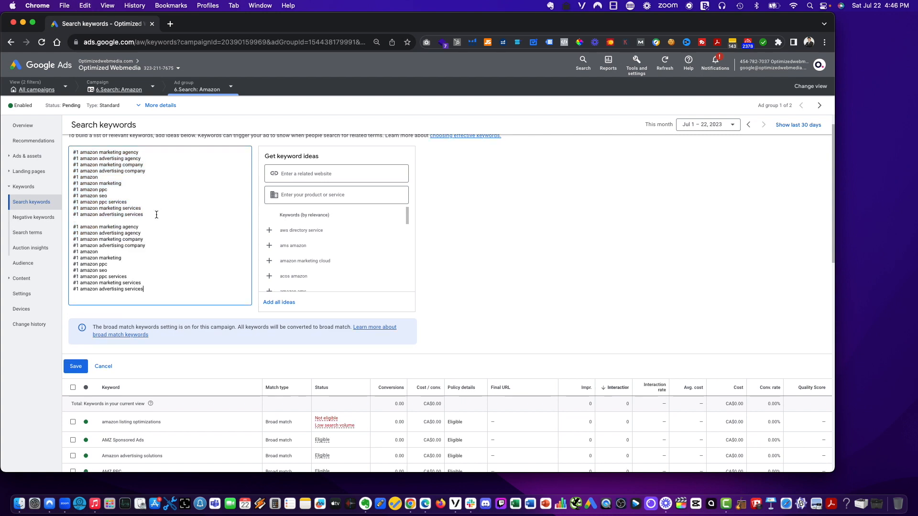
- Change the first duplicated keyword to "Best amazon marketing agency" and copy its "Best" prefix
{"action": "left_click_drag", "start_coordinate": [80, 227], "coordinate": [28, 221]}
{"action": "type", "text": "Best"}
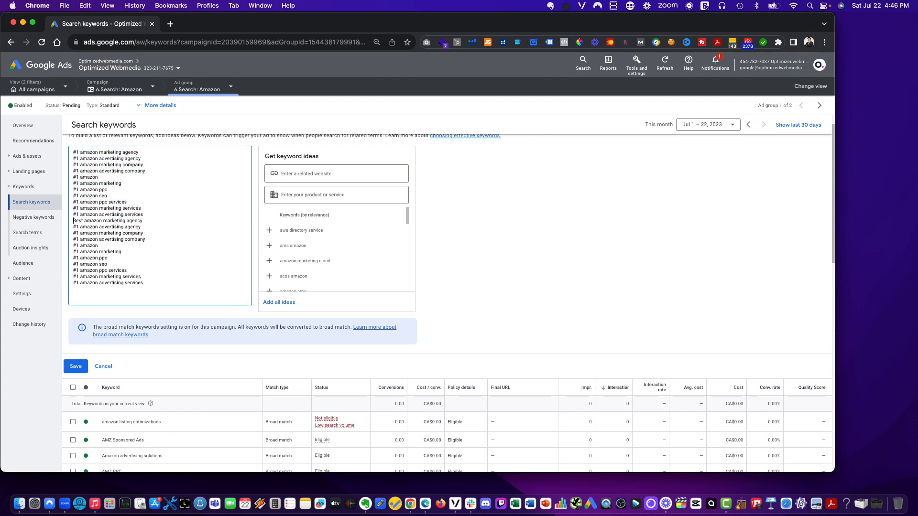
{"action": "key", "text": "Return"}
{"action": "key", "text": "shift+Right"}
{"action": "key", "text": "shift+Right"}
{"action": "key", "text": "shift+Right"}
{"action": "key", "text": "shift+Right"}
{"action": "key", "text": "super+c"}
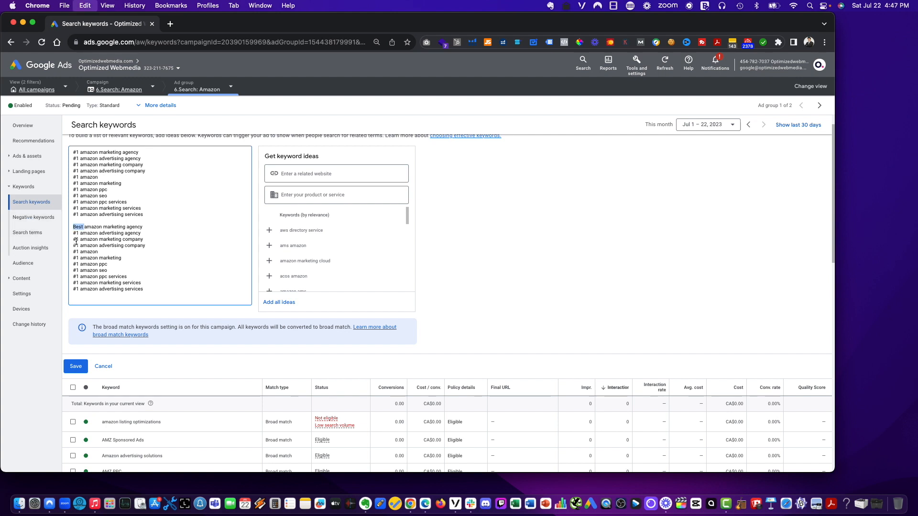
- Replace "#1" with "Best" in the remaining duplicated keywords and save the new keywords
{"action": "left_click_drag", "start_coordinate": [73, 234], "coordinate": [79, 290]}
{"action": "key", "text": "super+v"}
{"action": "key", "text": "super+v"}
{"action": "key", "text": "super+v"}
{"action": "key", "text": "super+v"}
{"action": "key", "text": "super+v"}
{"action": "key", "text": "BackSpace"}
{"action": "left_click", "coordinate": [81, 266]}
{"action": "key", "text": "super+v"}
{"action": "key", "text": "super+v"}
{"action": "key", "text": "super+v"}
{"action": "key", "text": "super+v"}
{"action": "key", "text": "super+v"}
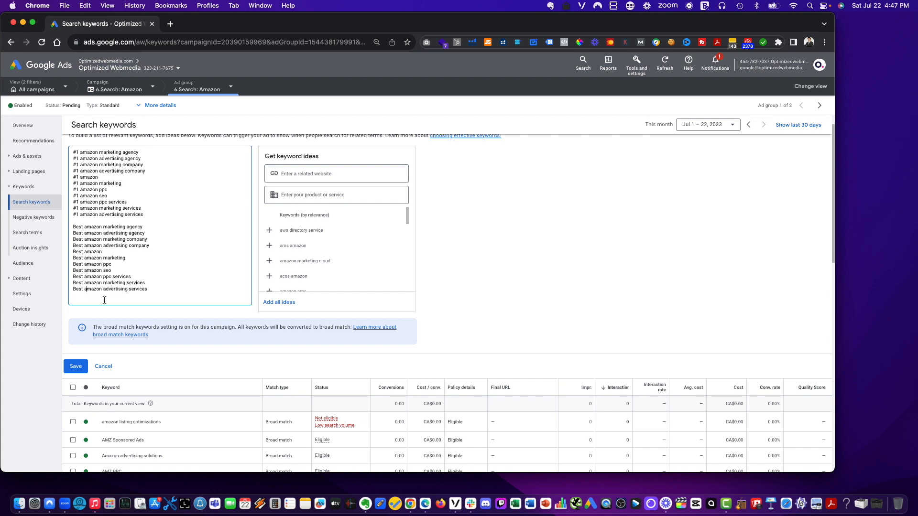
{"action": "left_click", "coordinate": [83, 363]}
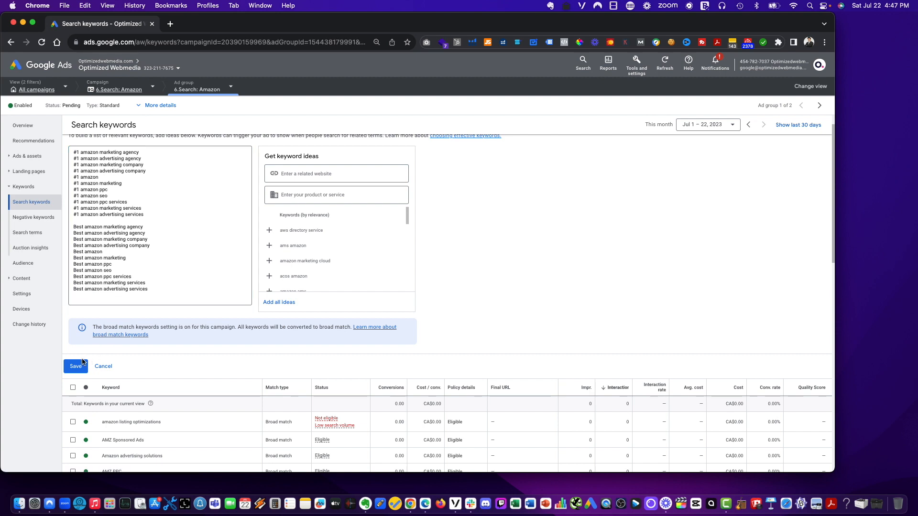
{"action": "left_click", "coordinate": [76, 366]}
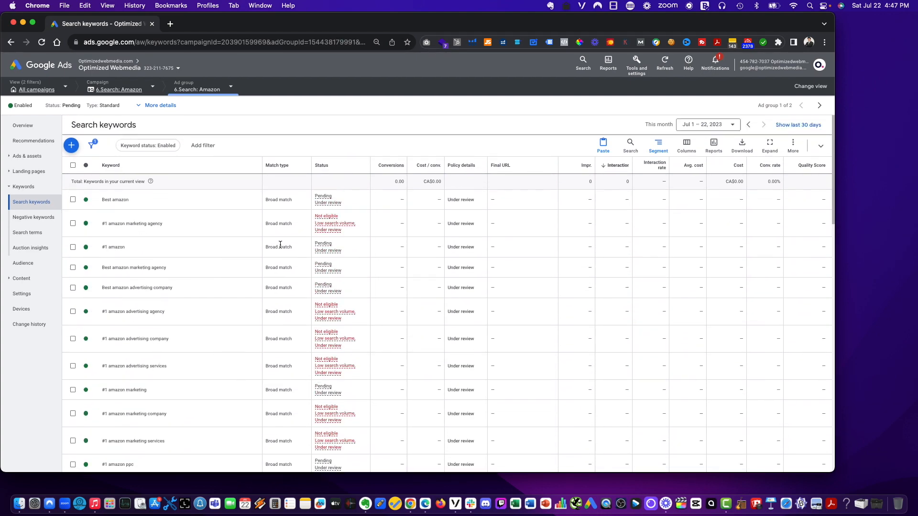
- Open the ads list of the "6.Search: Amazon" ad group
{"action": "left_click", "coordinate": [21, 158]}
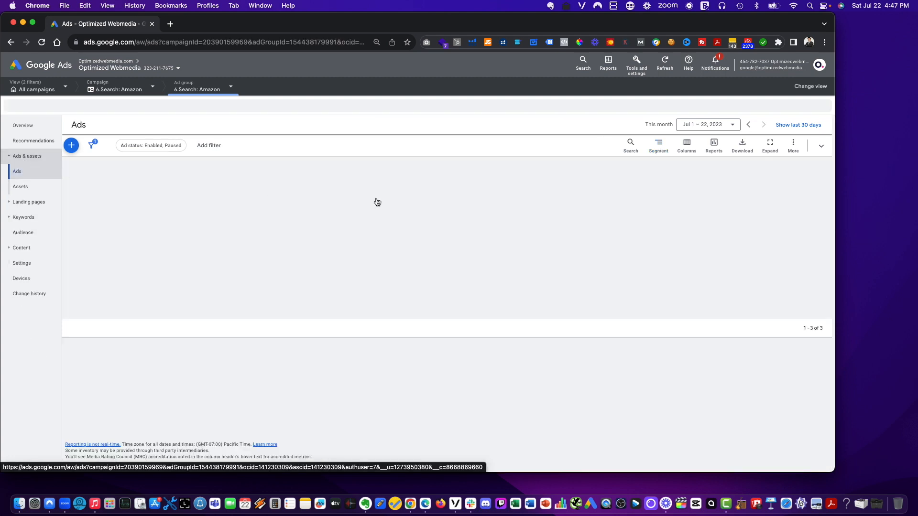